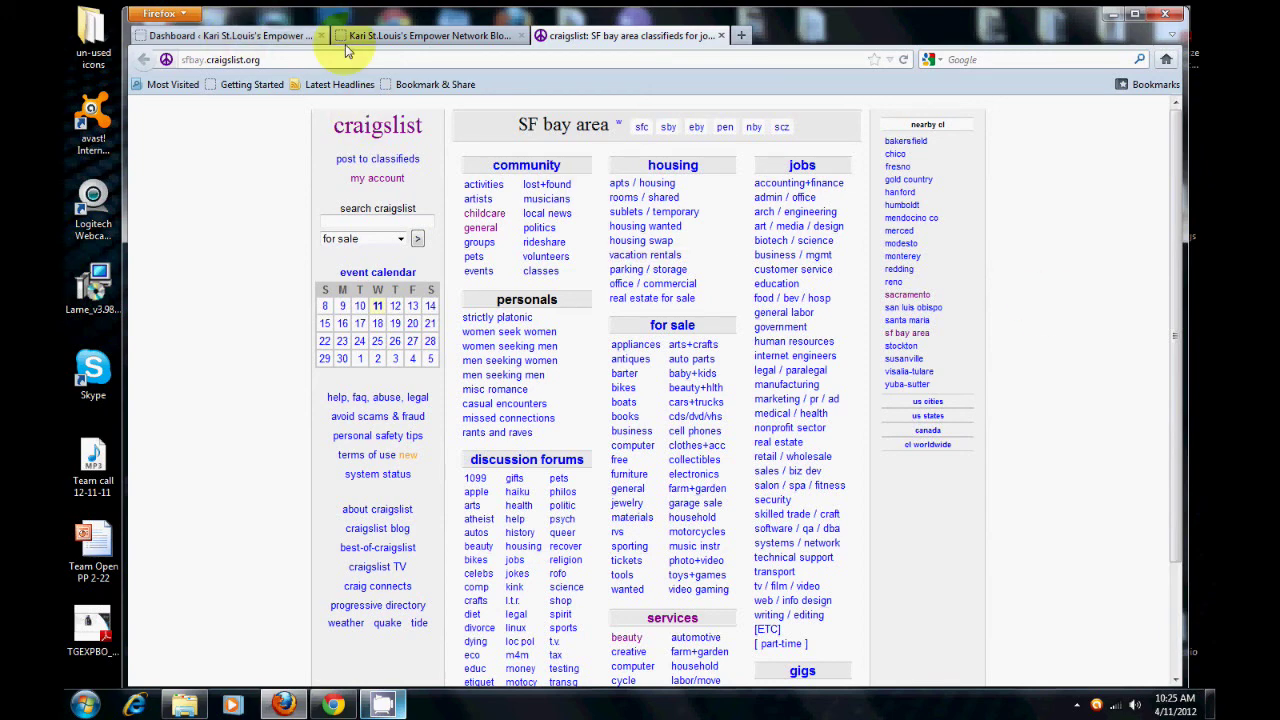
Review the Empower Network blog's front page and dashboard, and return to the craigslist SF bay area page
left_click(380, 36)
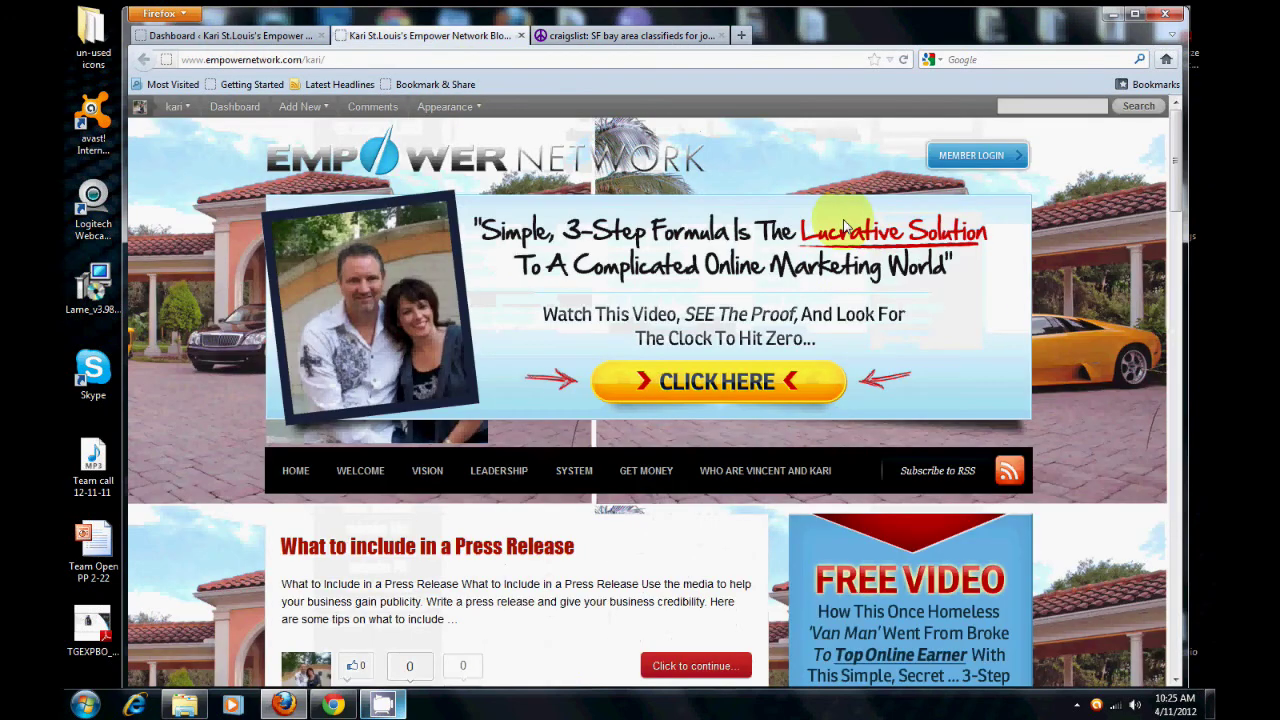
left_click(250, 38)
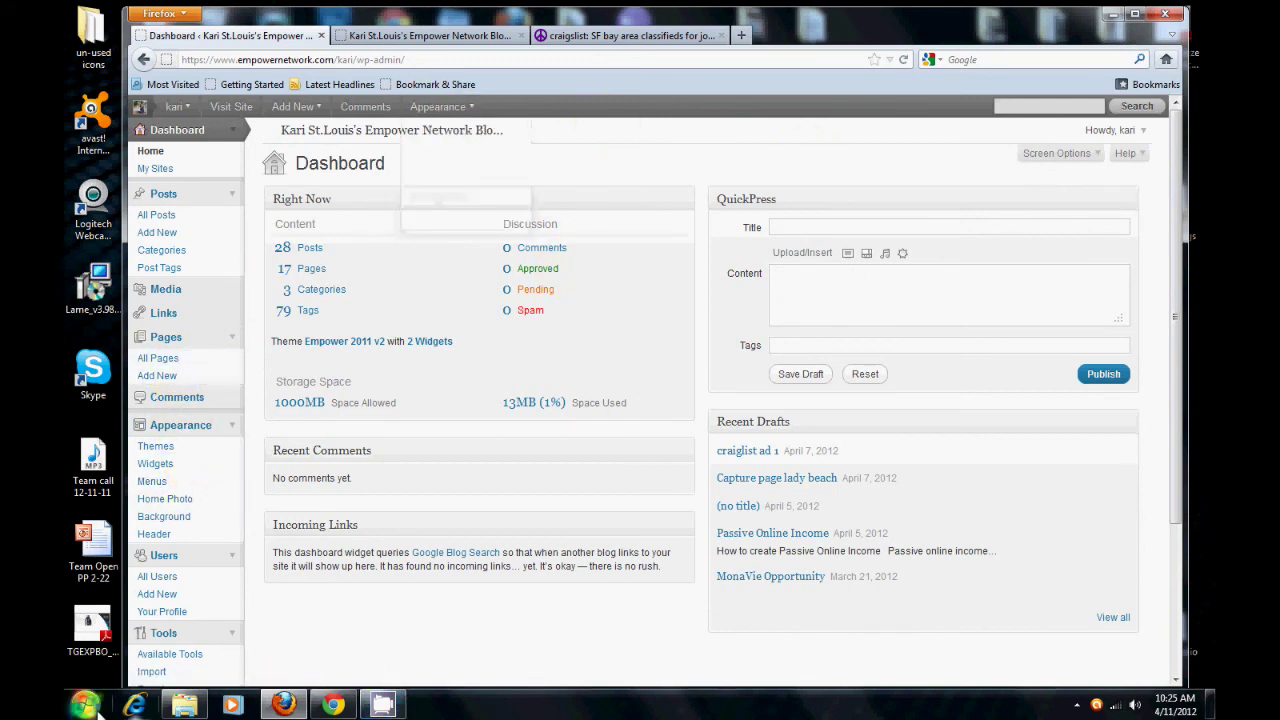
left_click(628, 35)
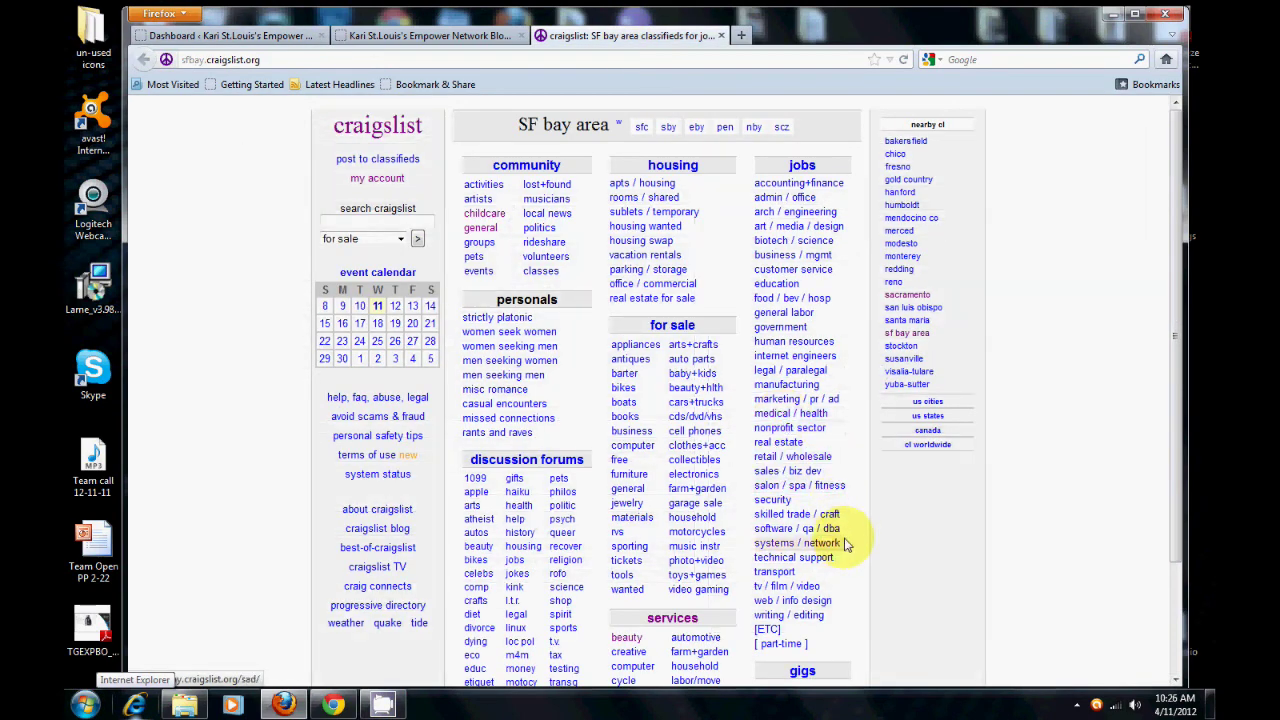
left_click(86, 706)
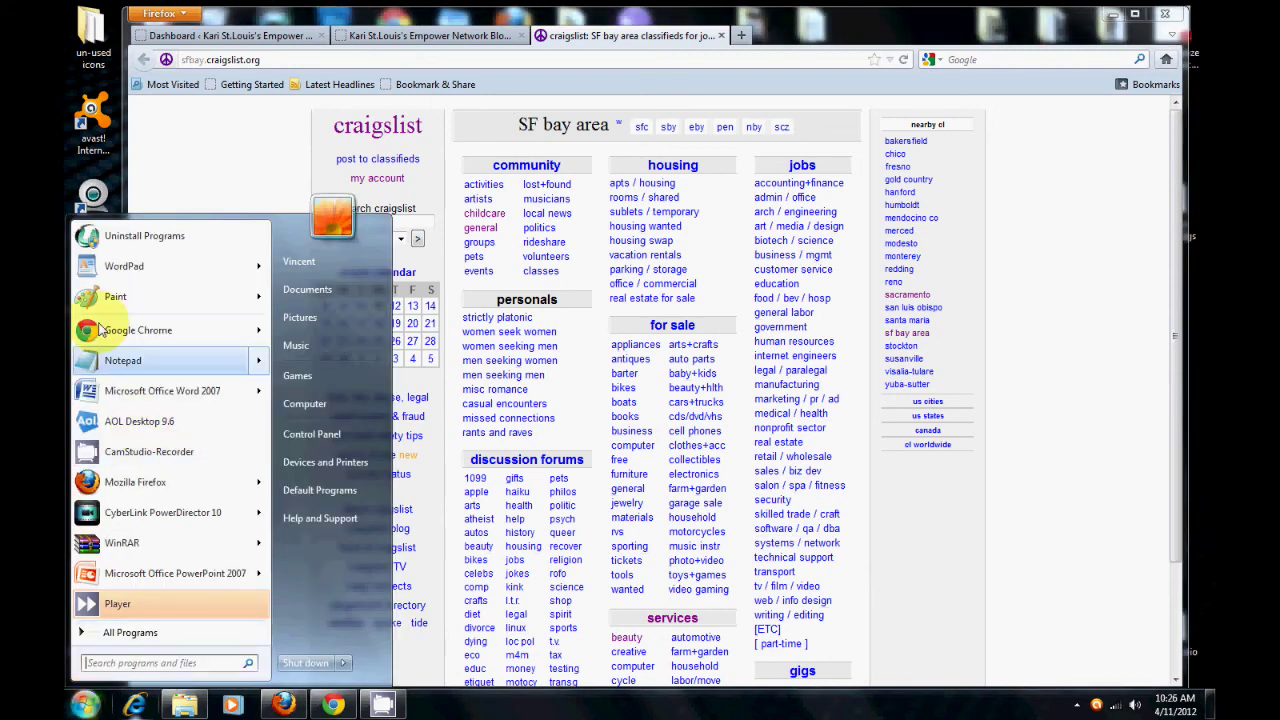
key("Escape")
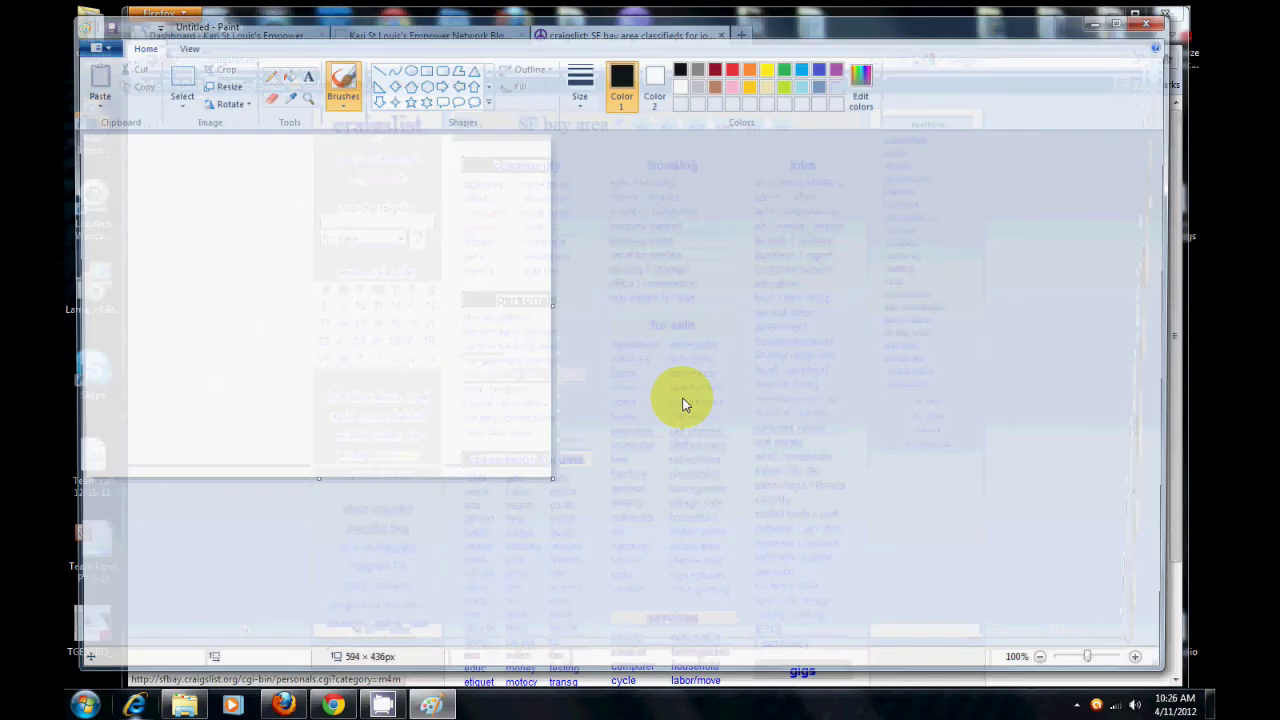
left_click(86, 706)
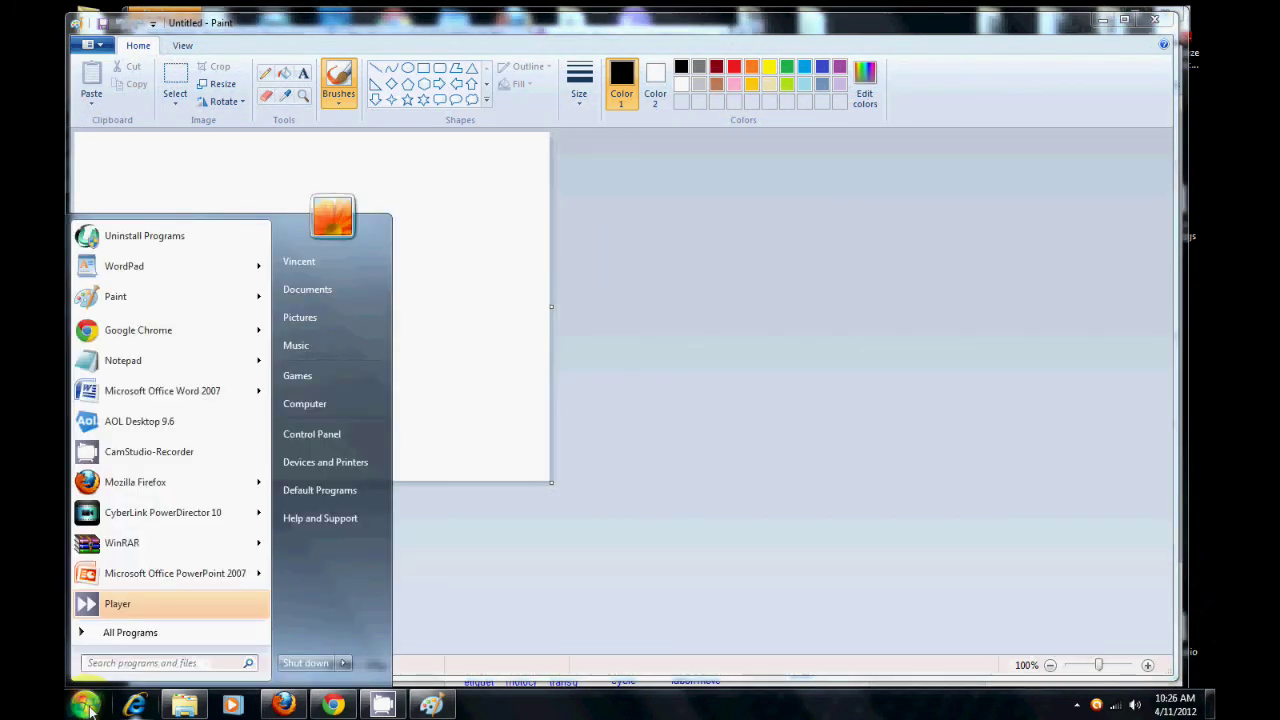
left_click(166, 632)
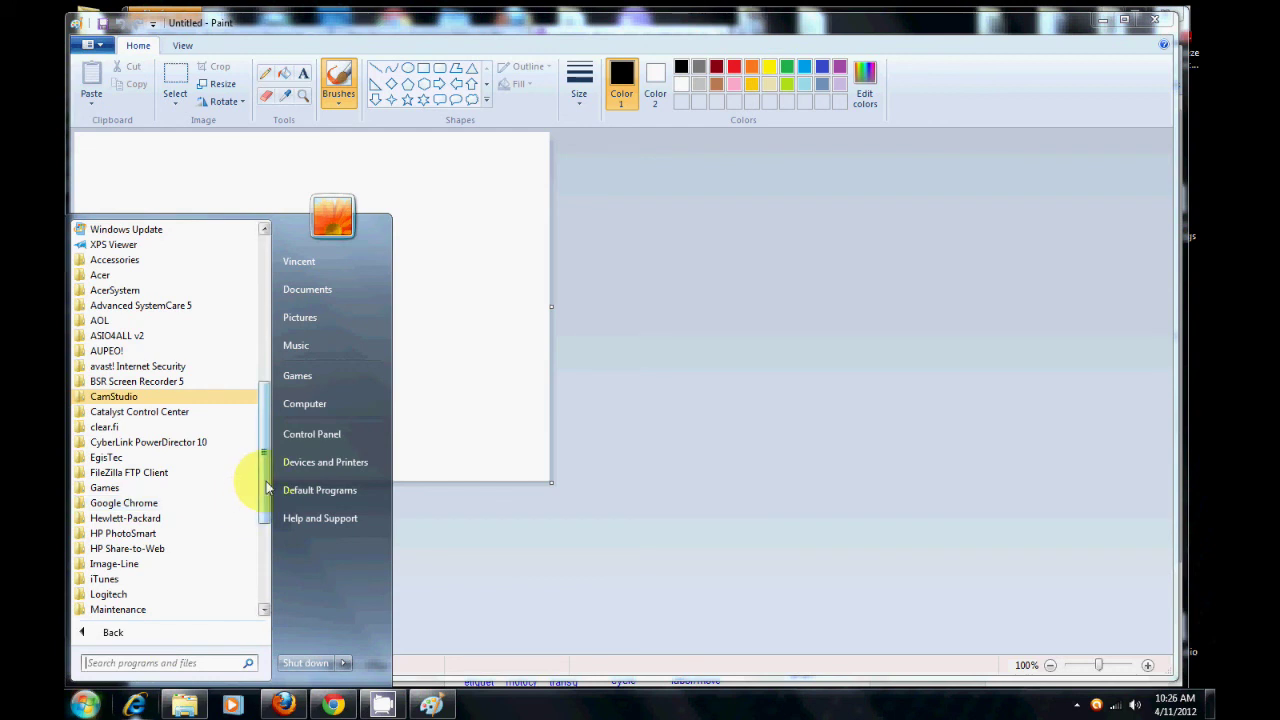
left_click(654, 334)
left_click(1155, 19)
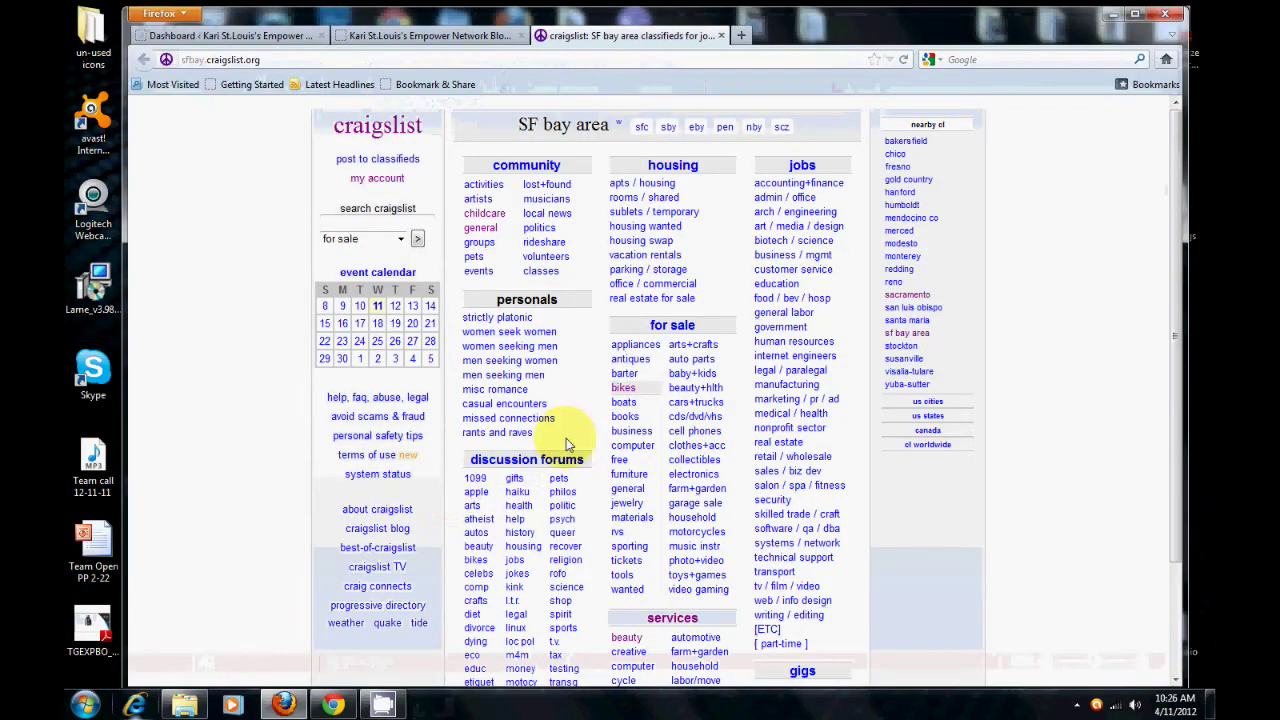
left_click(83, 707)
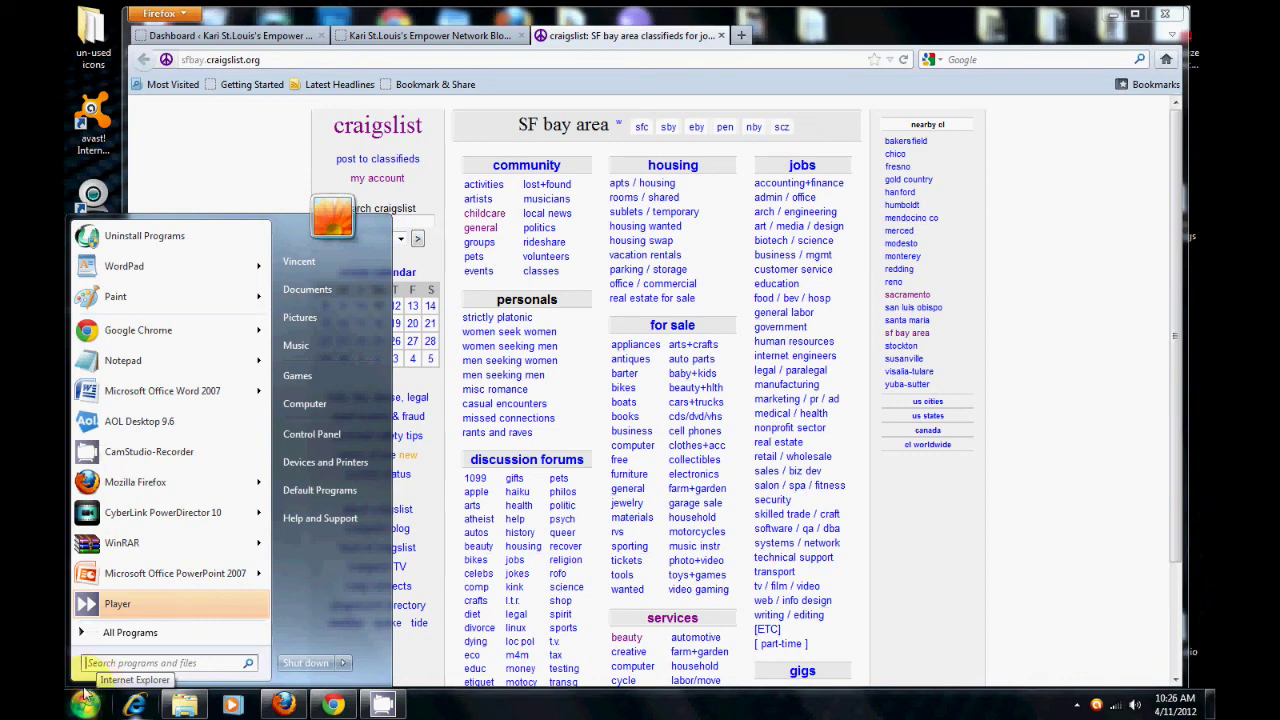
left_click(140, 633)
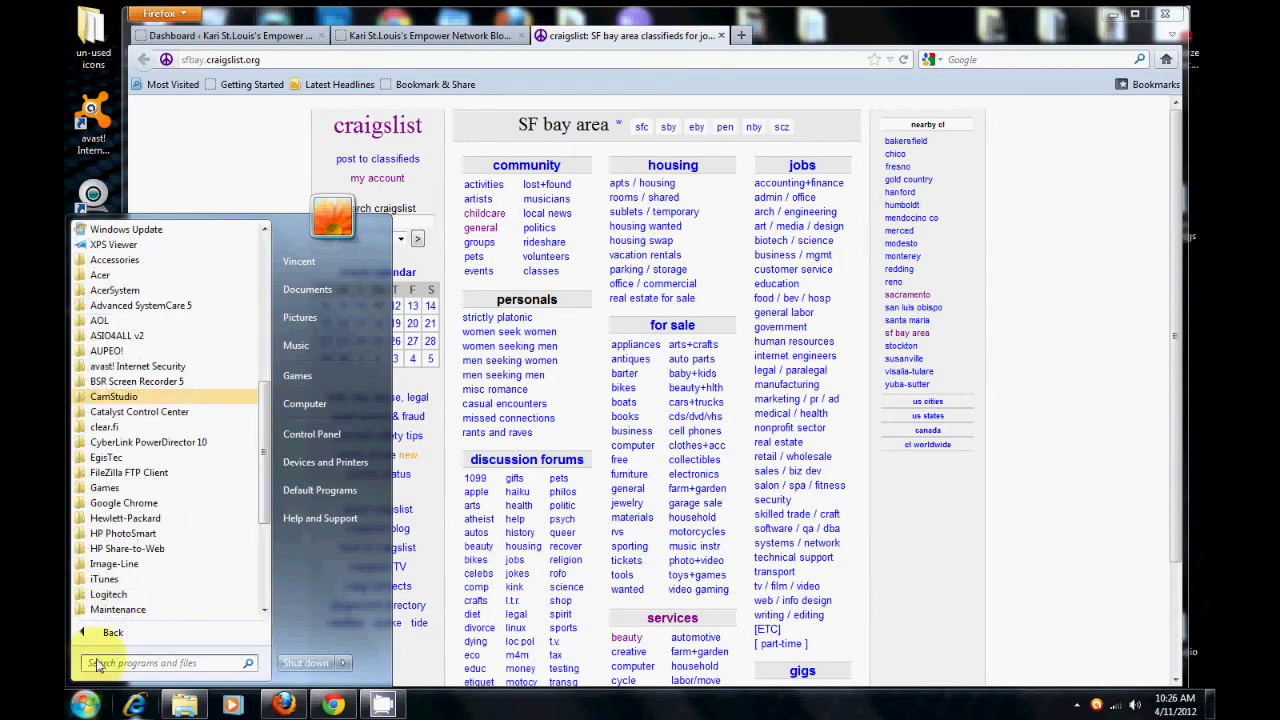
left_click(1060, 318)
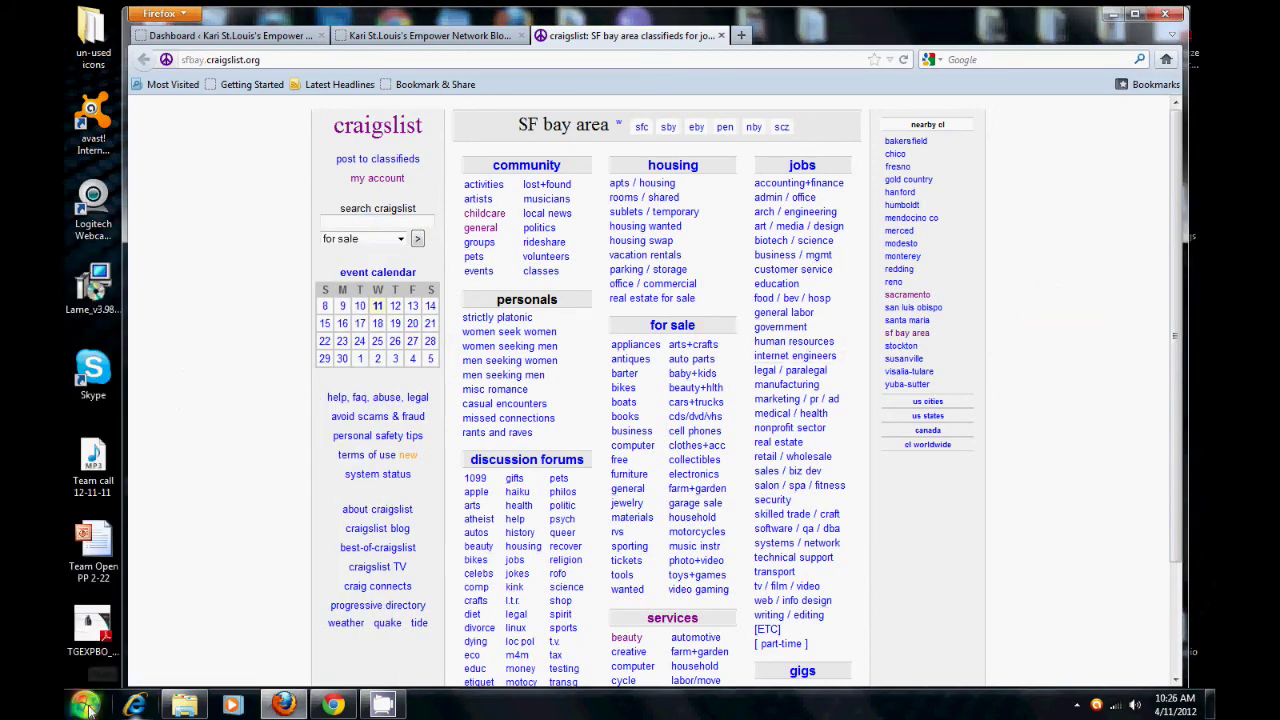
Launch Paint from the Windows Accessories to start a blank image
left_click(85, 705)
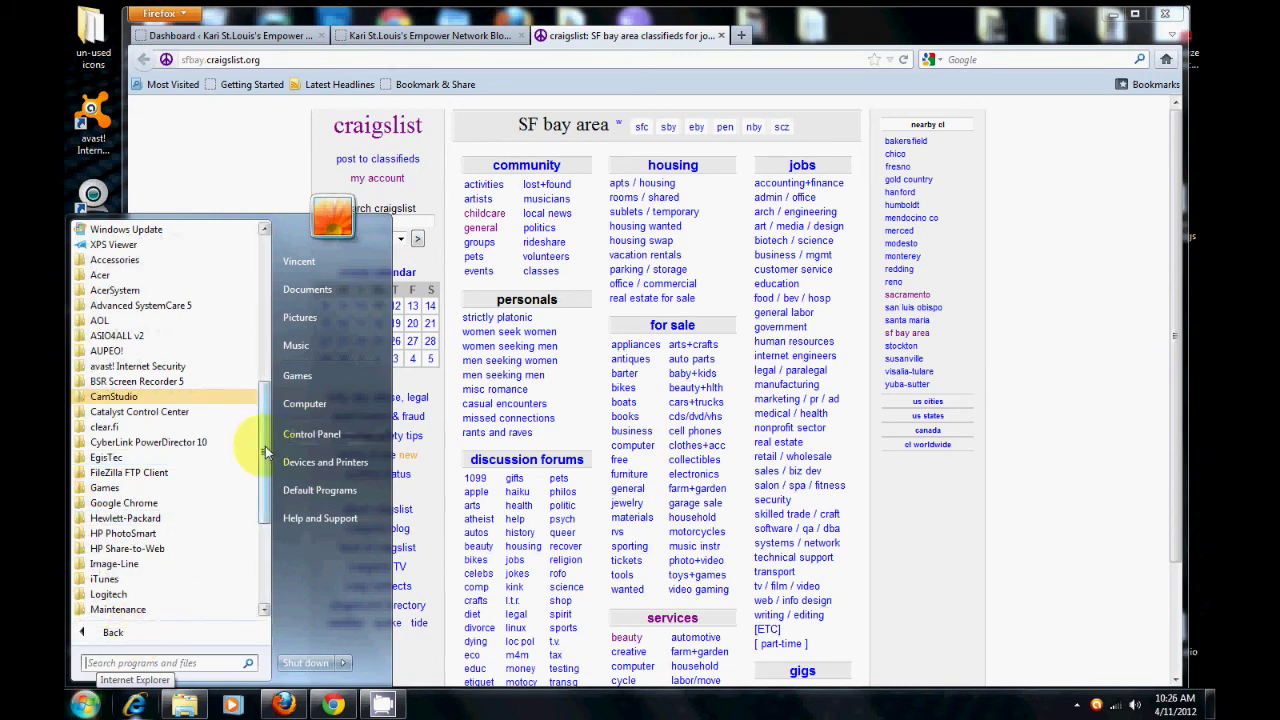
left_click_drag(266, 452, 266, 425)
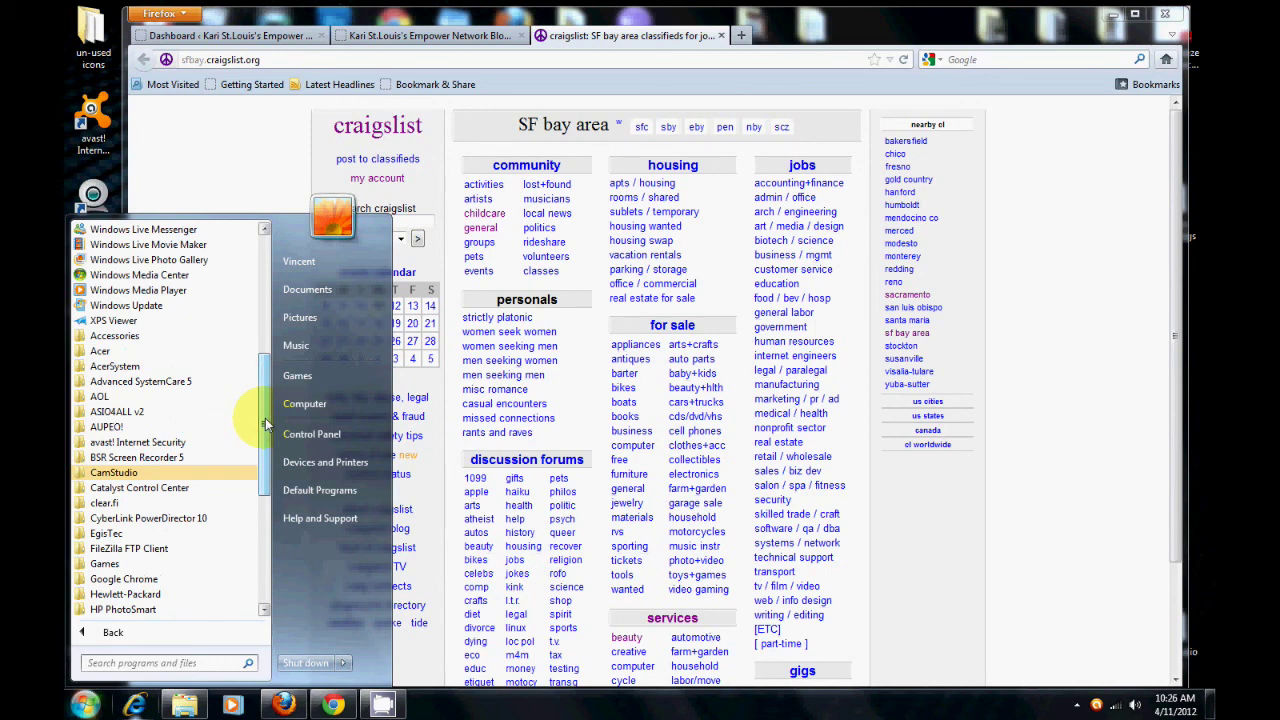
left_click(114, 336)
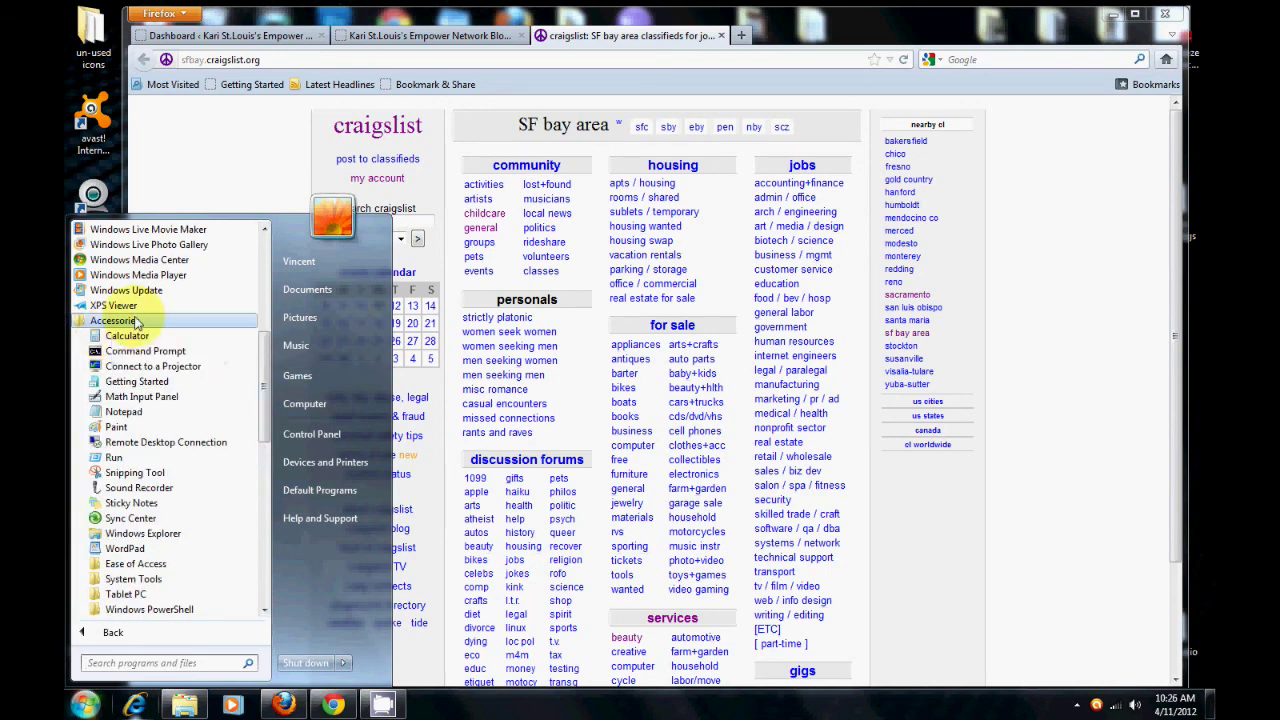
left_click(116, 427)
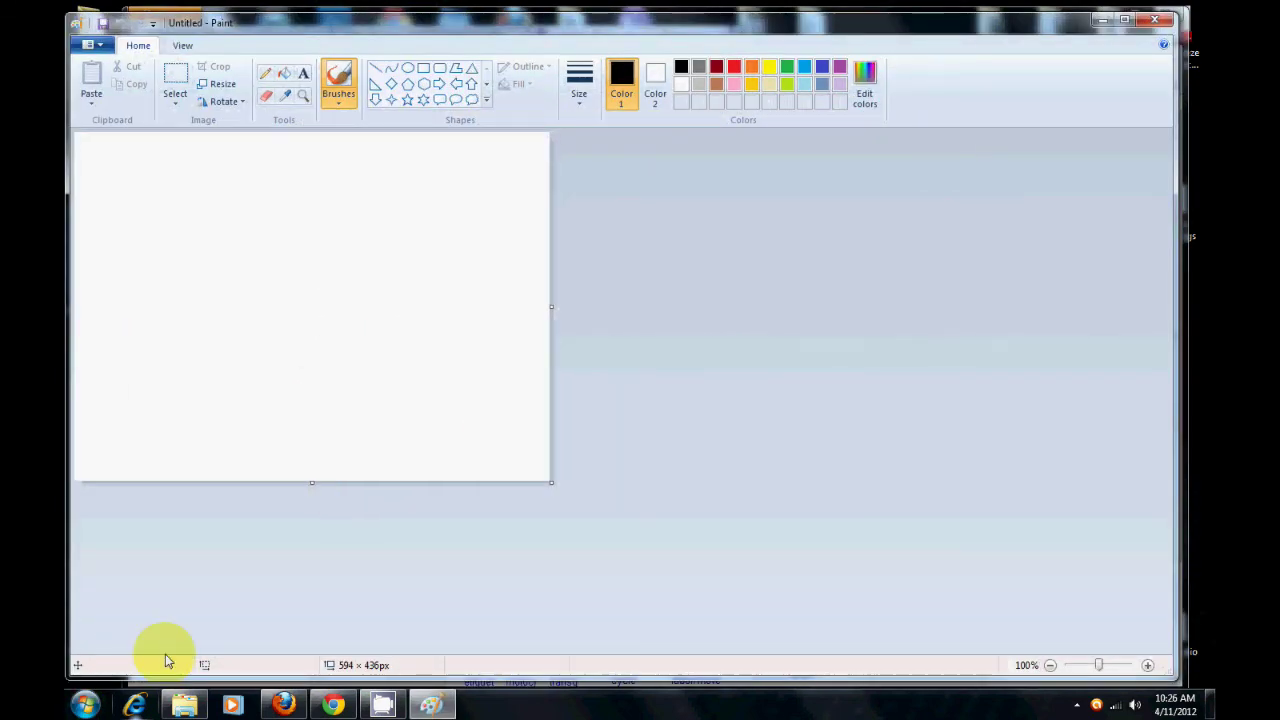
Launch Microsoft Office PowerPoint 2007 from the Microsoft Office program folder
left_click(88, 706)
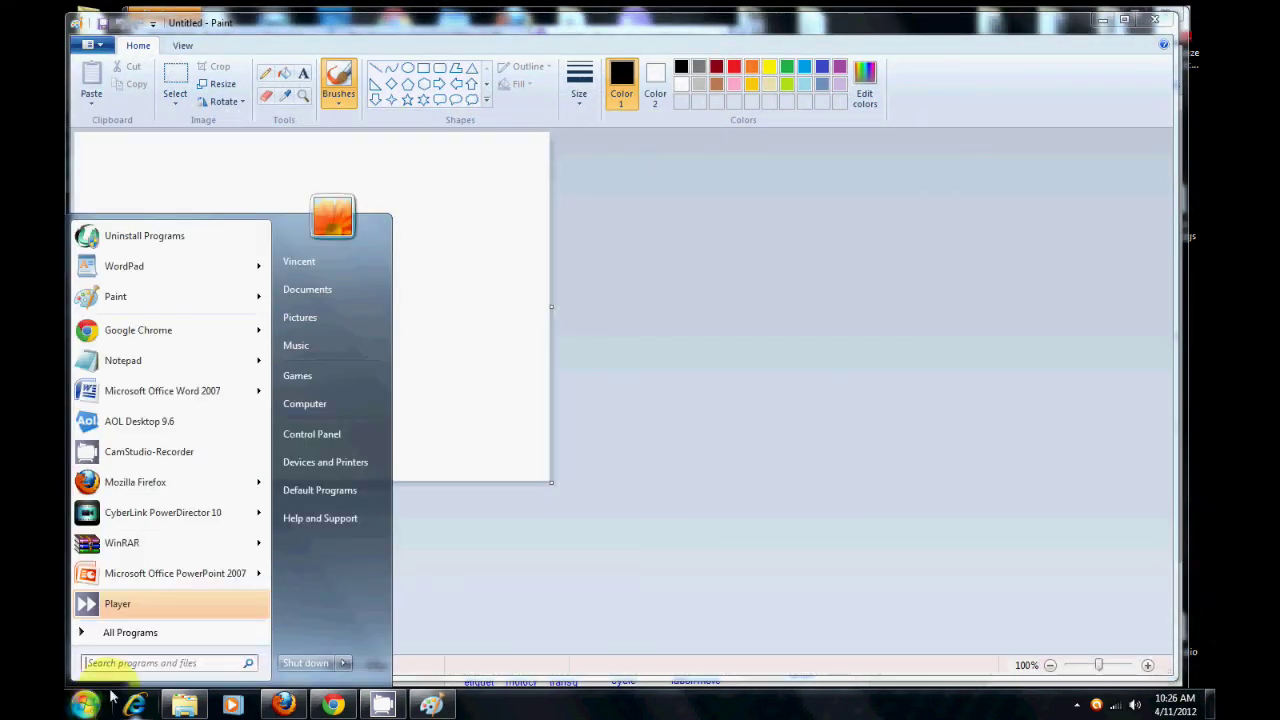
left_click(150, 638)
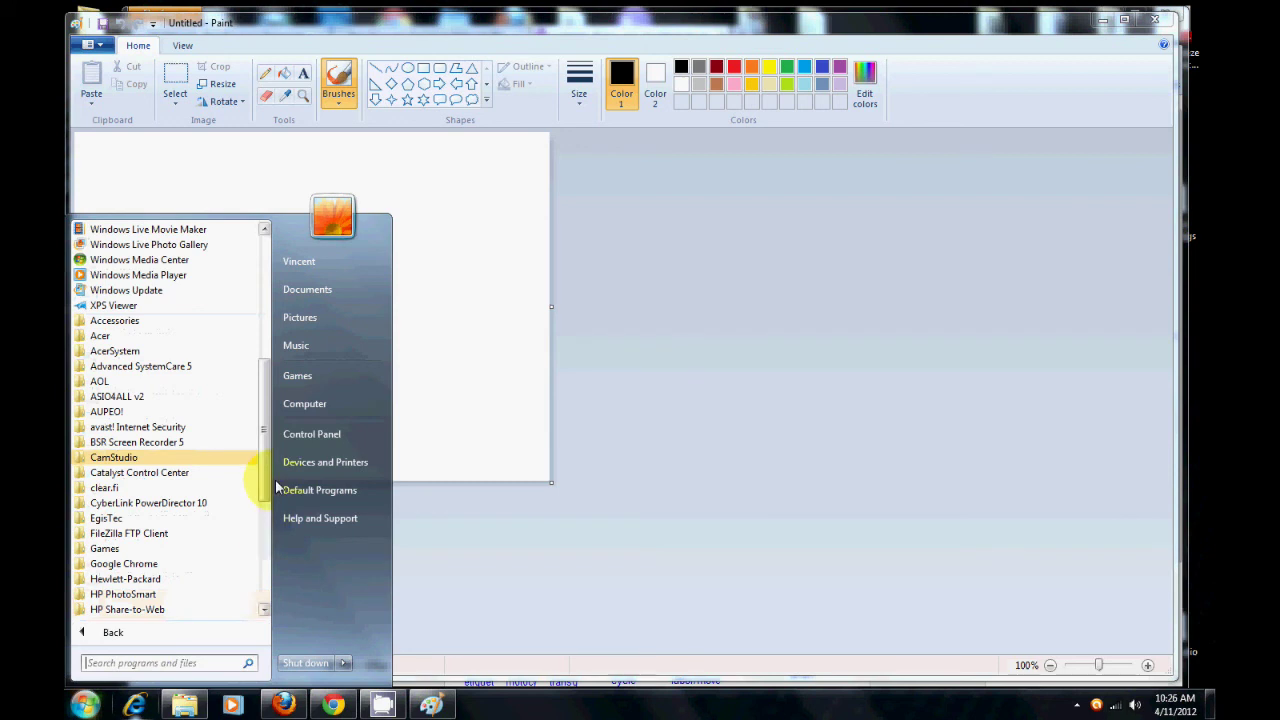
left_click_drag(268, 482, 264, 557)
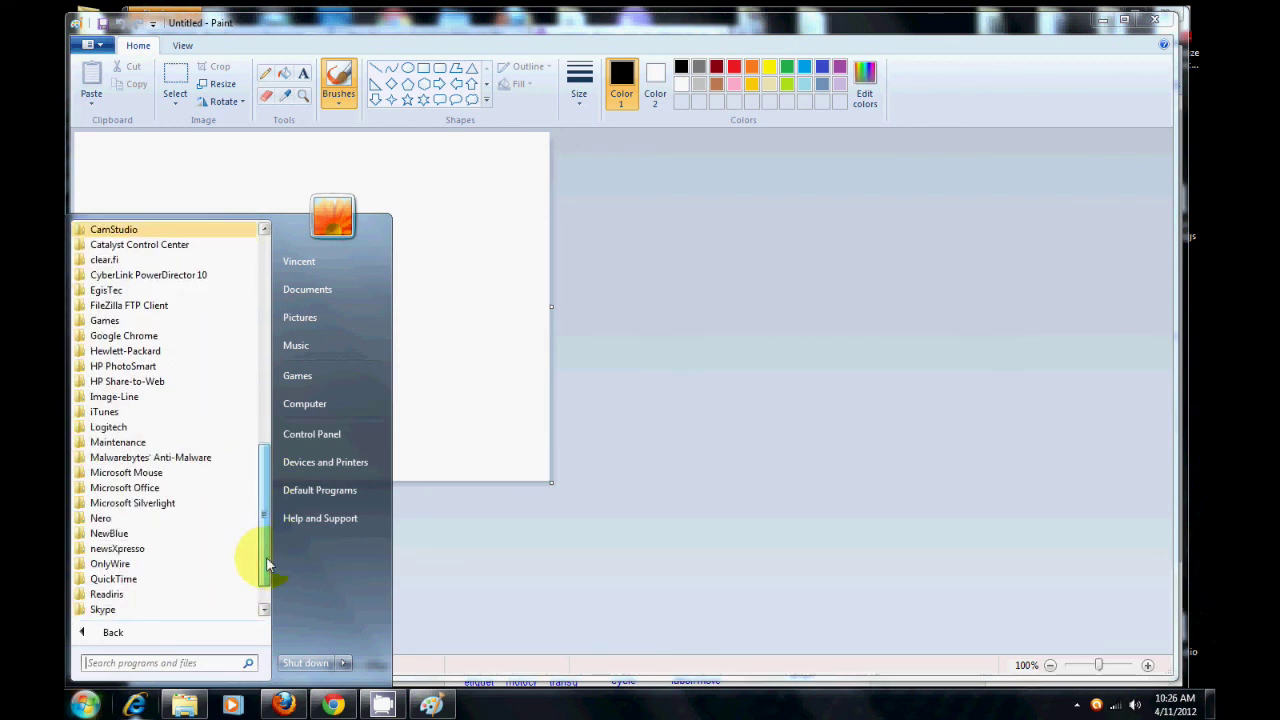
left_click(160, 487)
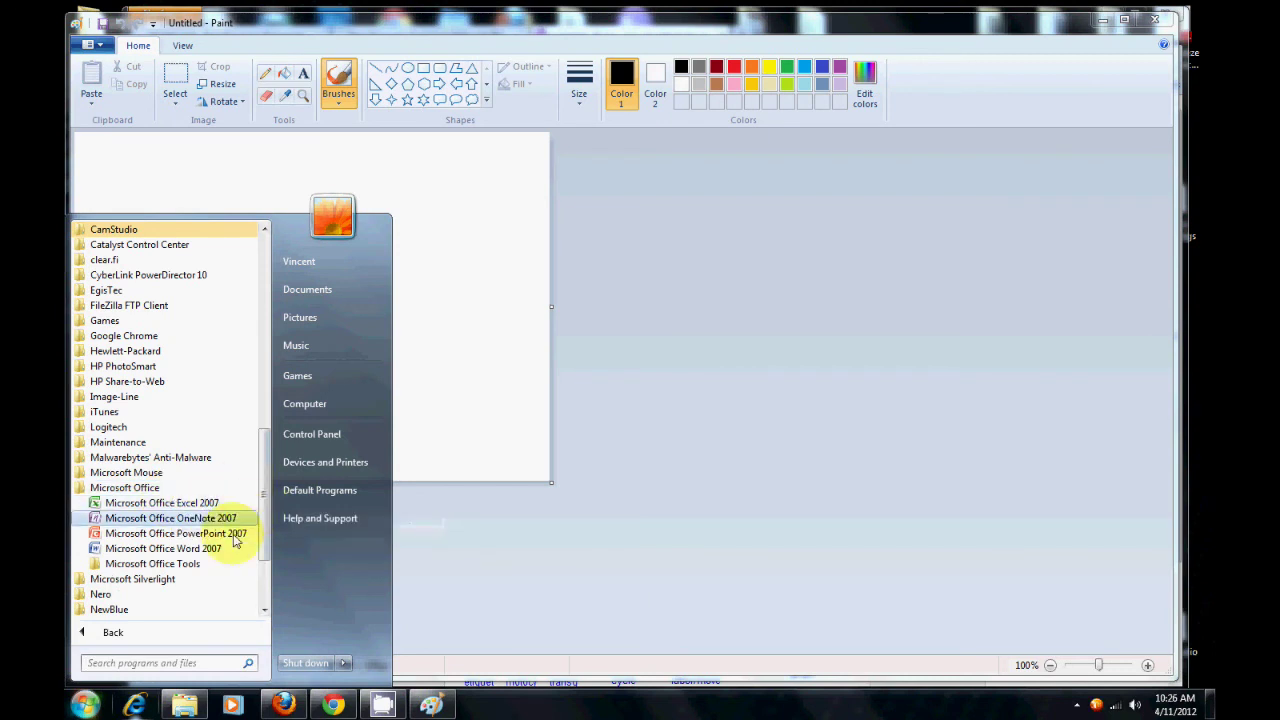
left_click(224, 536)
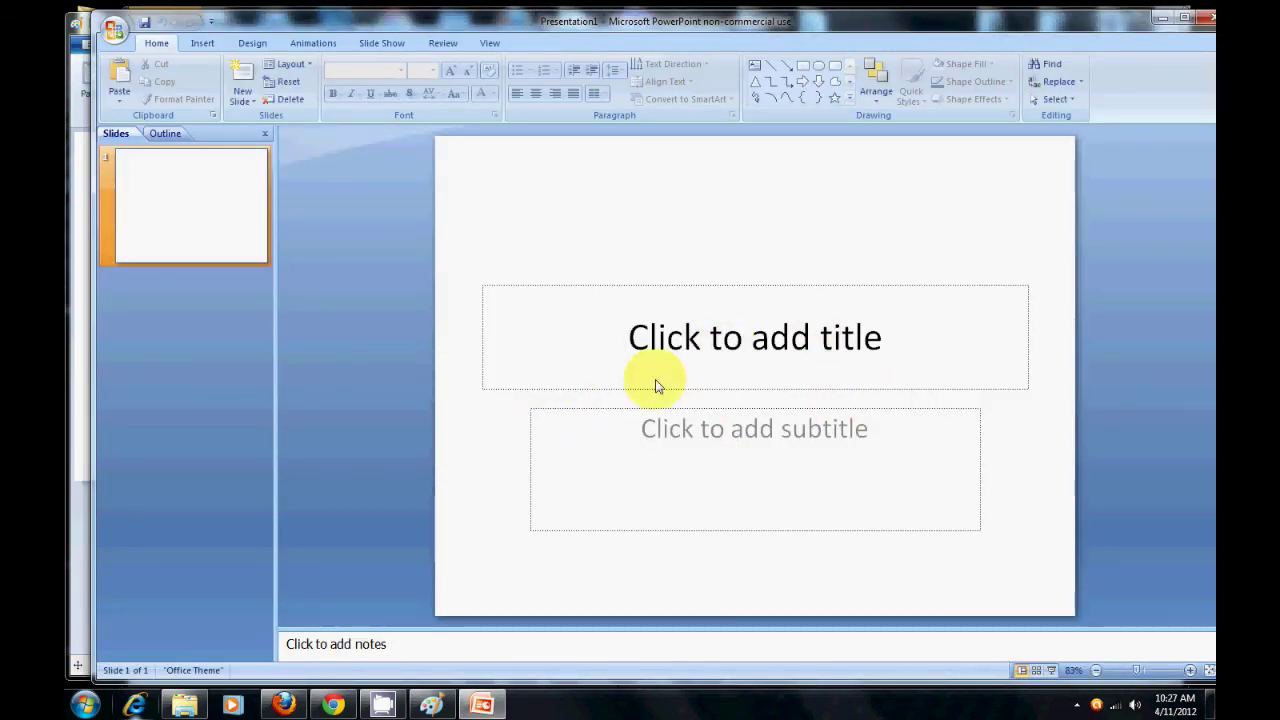
Add a slide with the Blank layout to the presentation and delete the original title slide
left_click(252, 102)
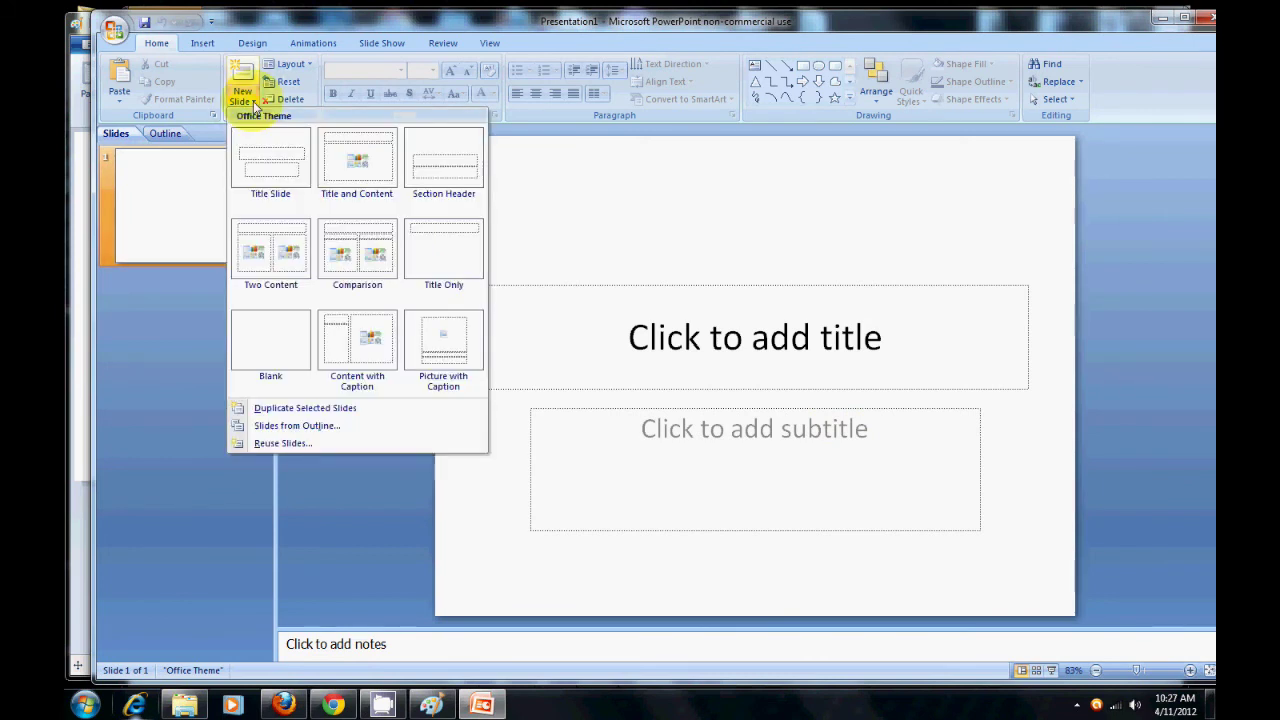
left_click(268, 352)
left_click(203, 216)
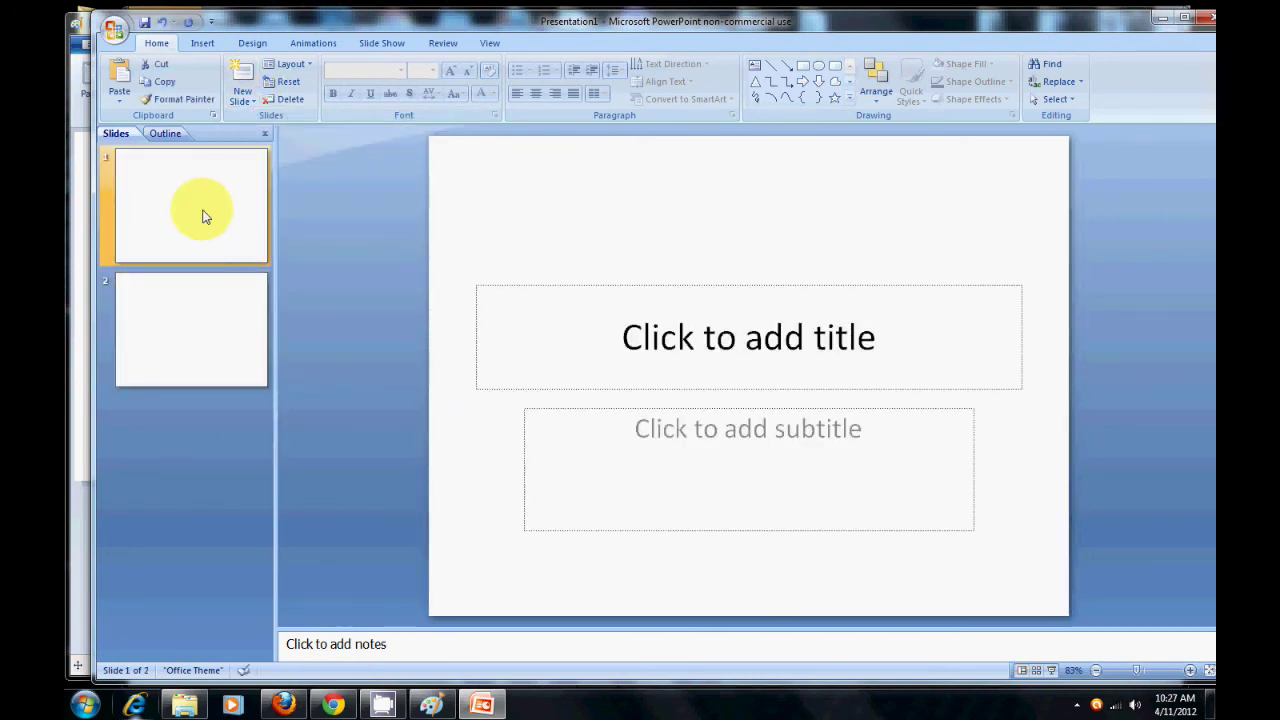
right_click(203, 212)
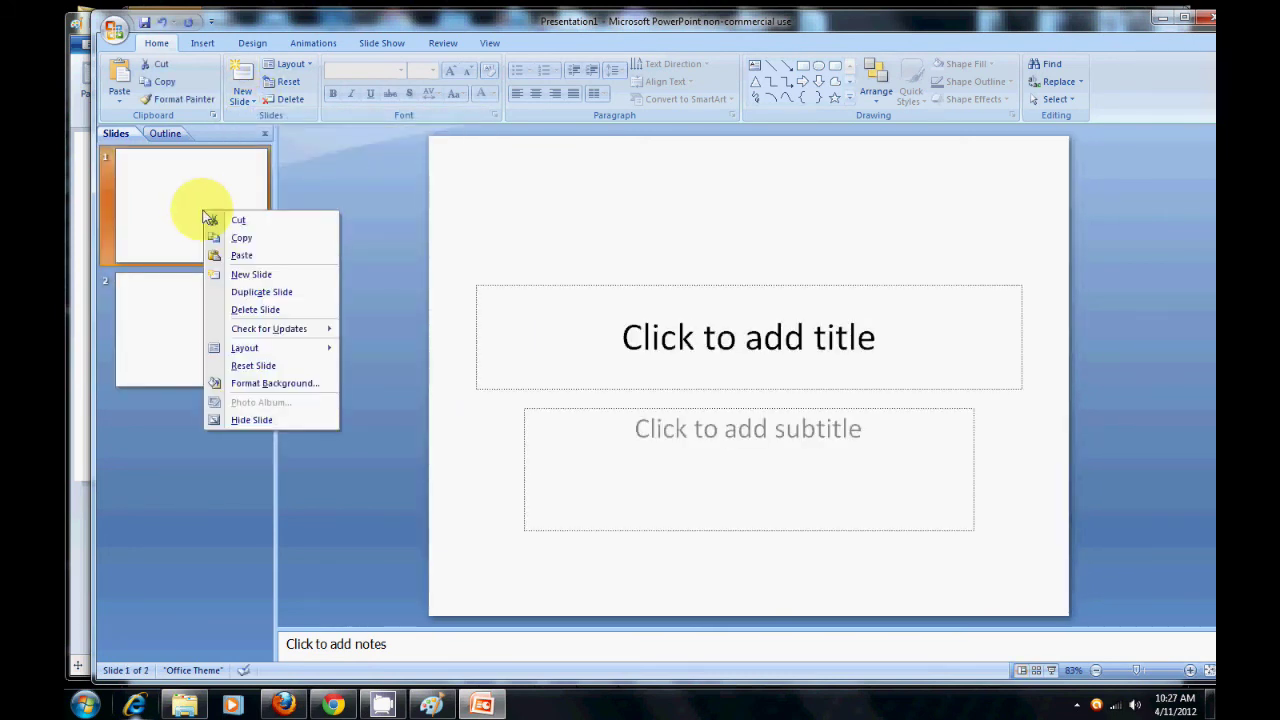
left_click(255, 309)
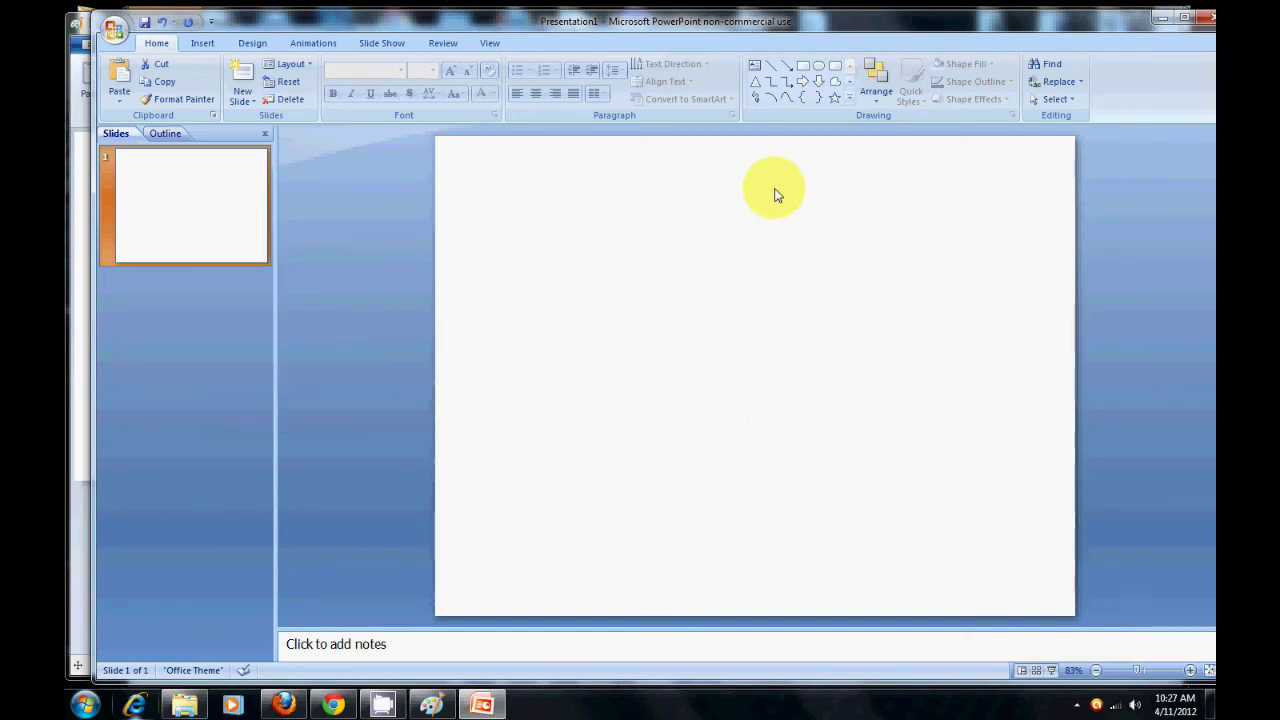
Switch to Paint and paste the picture file 8961108_orig from the Downloads folder onto the canvas
left_click(1163, 20)
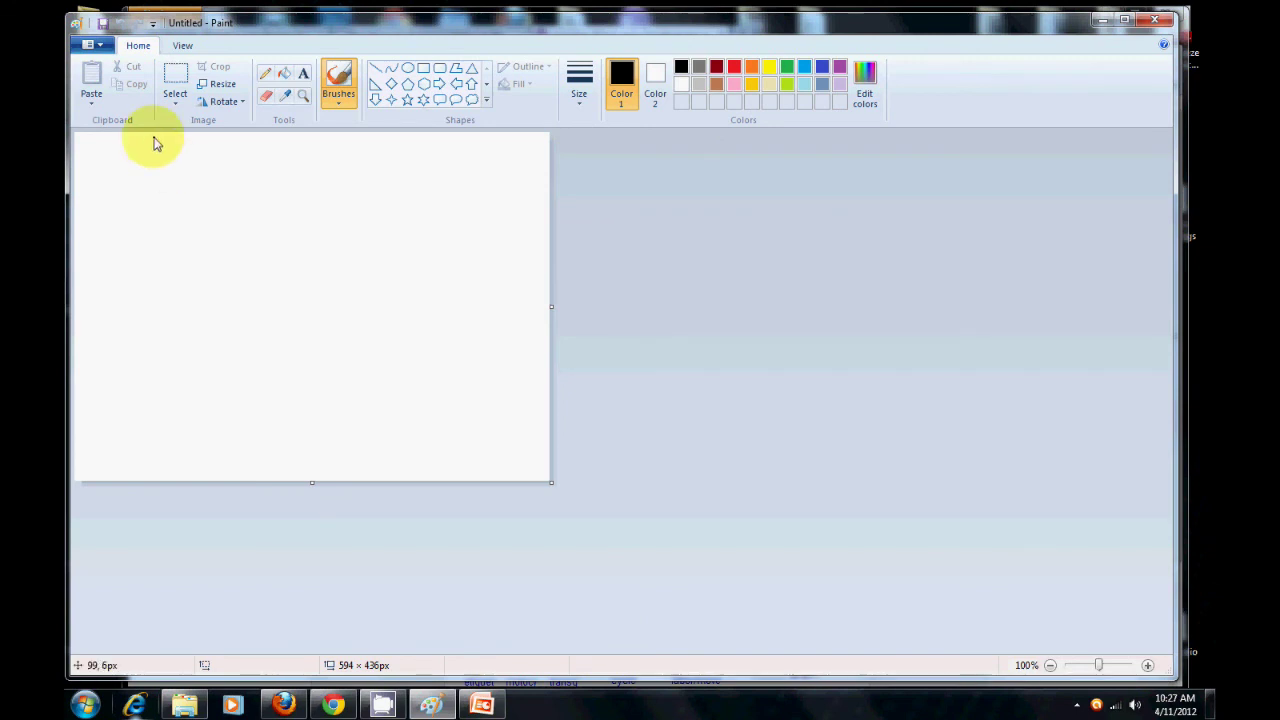
left_click(91, 100)
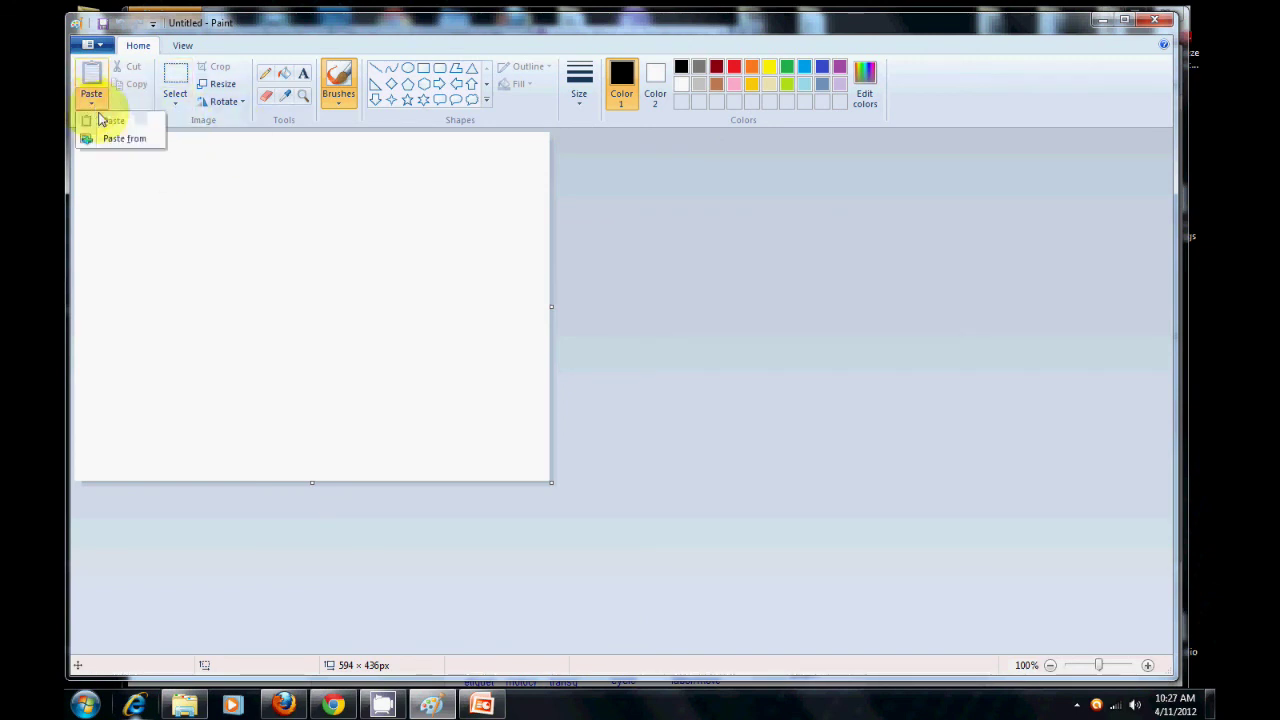
left_click(160, 140)
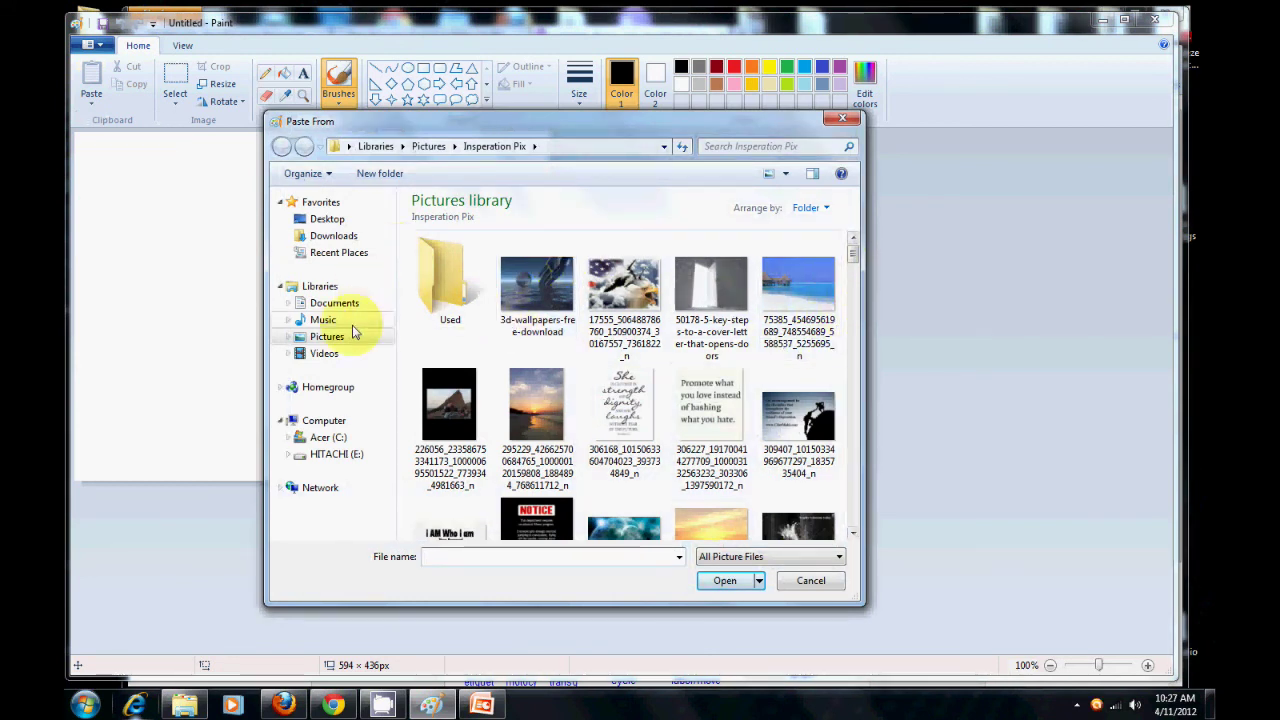
left_click(365, 244)
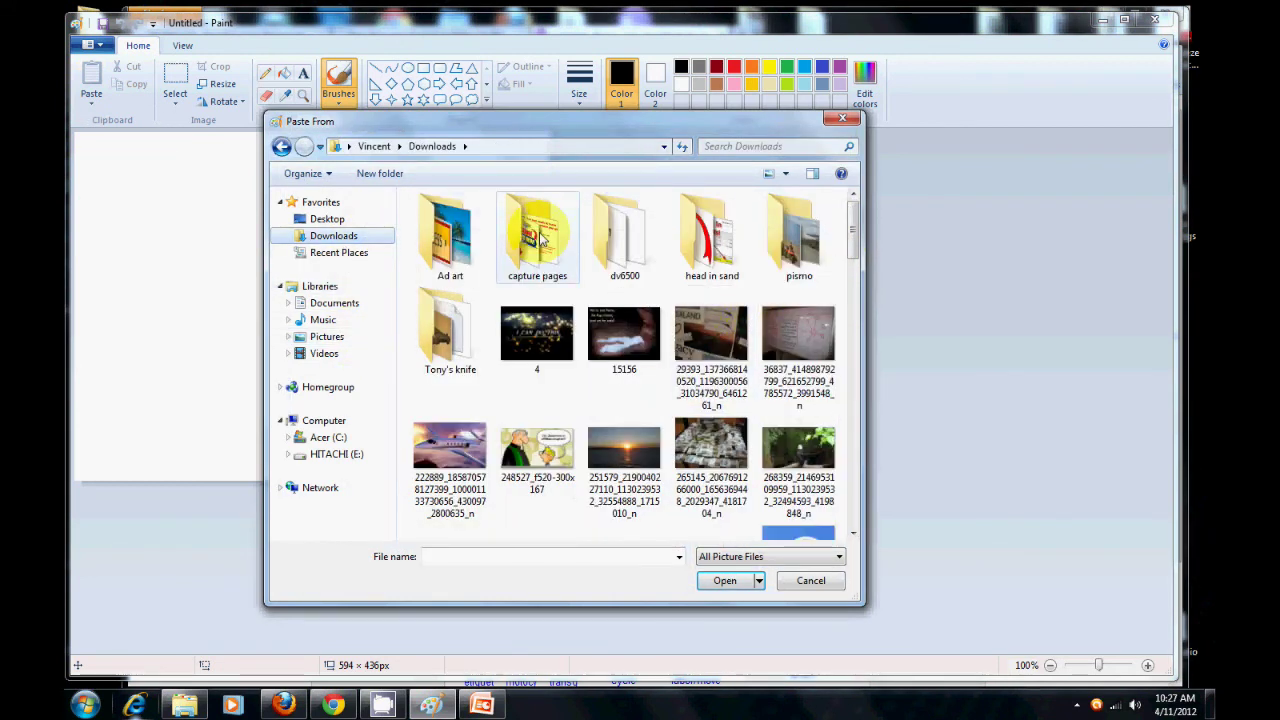
left_click_drag(853, 258, 855, 365)
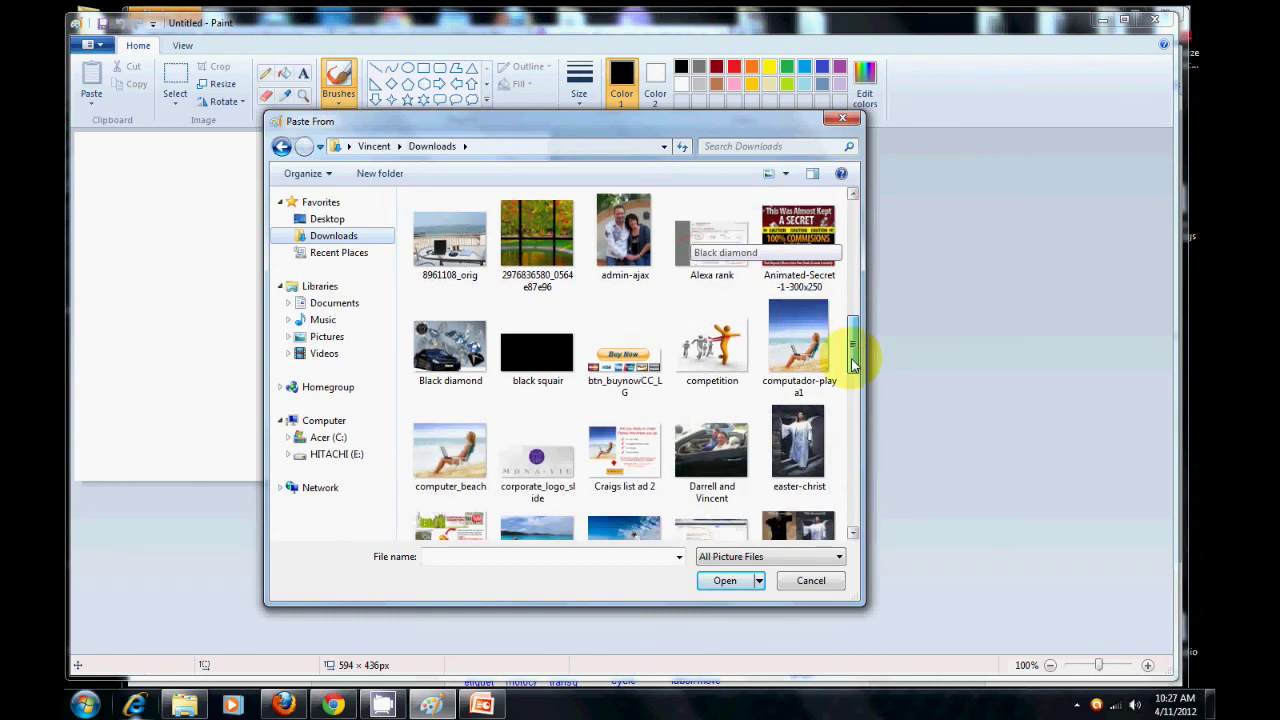
left_click_drag(855, 365, 857, 357)
left_click(450, 240)
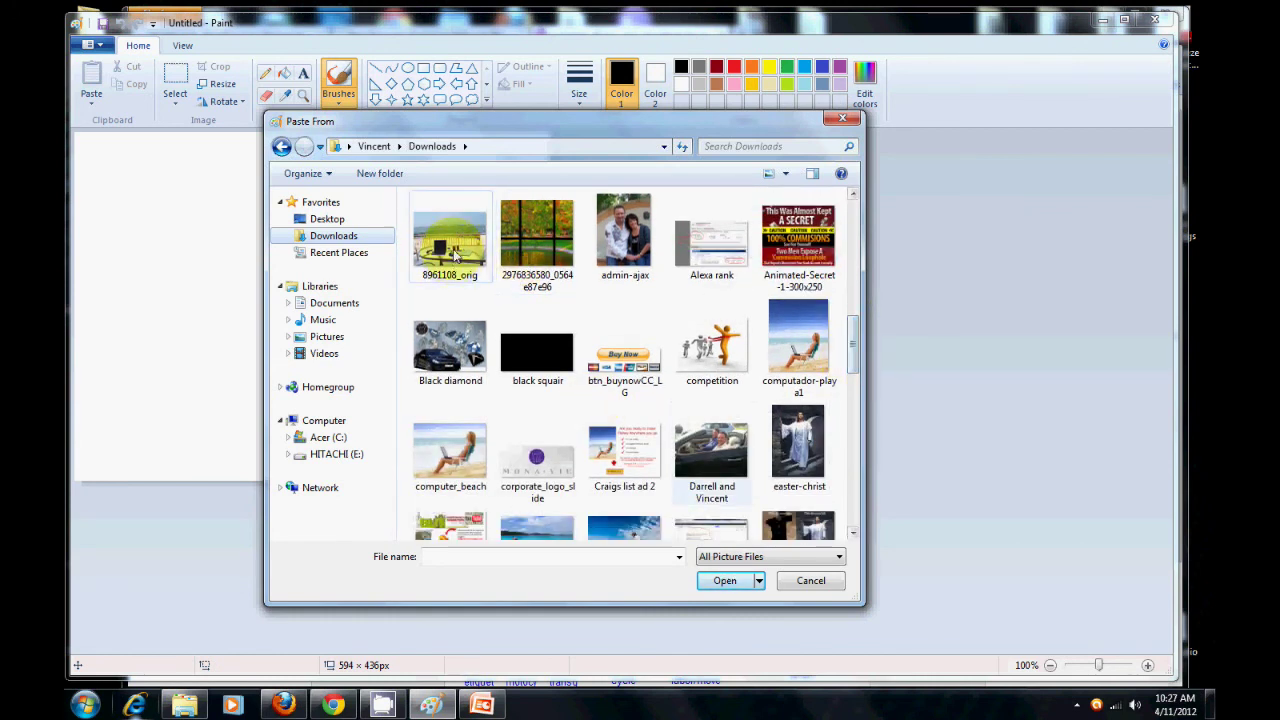
left_click(740, 581)
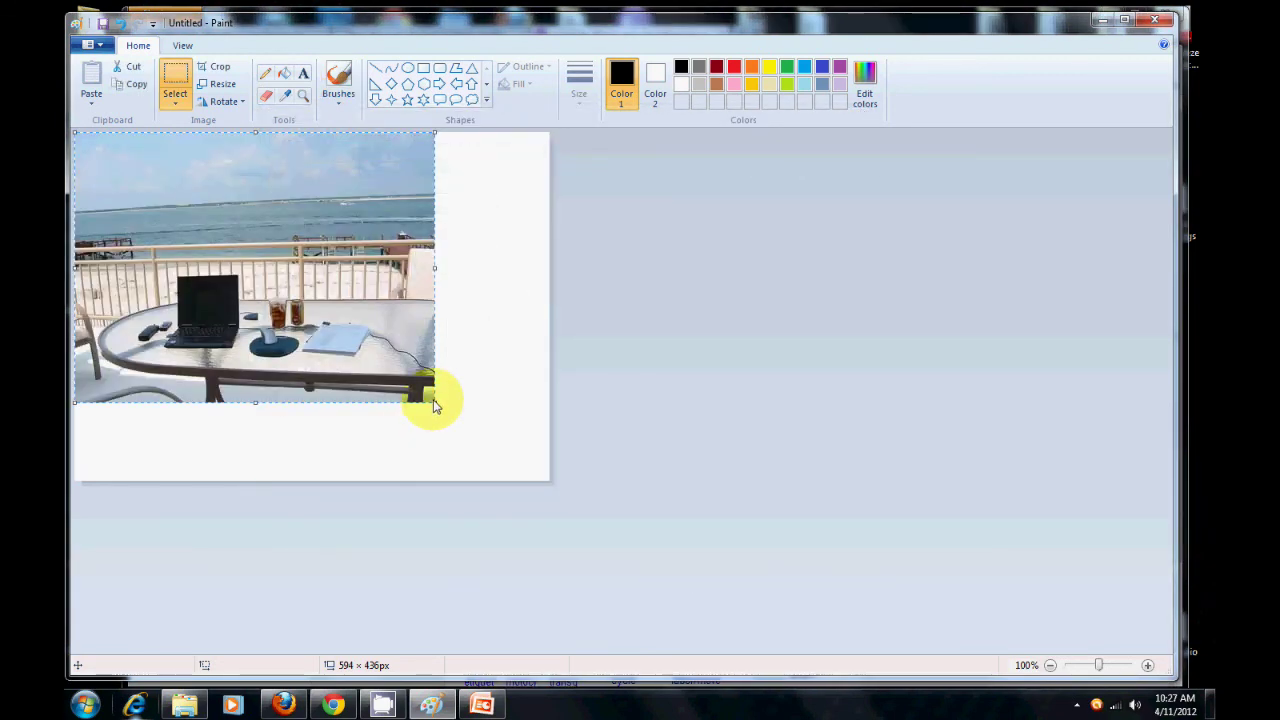
Shrink the pasted beach photo to about 294 × 243 px, place it at the canvas's left edge slightly below the top, and deselect it
left_click_drag(434, 403, 306, 372)
left_click_drag(260, 229, 250, 267)
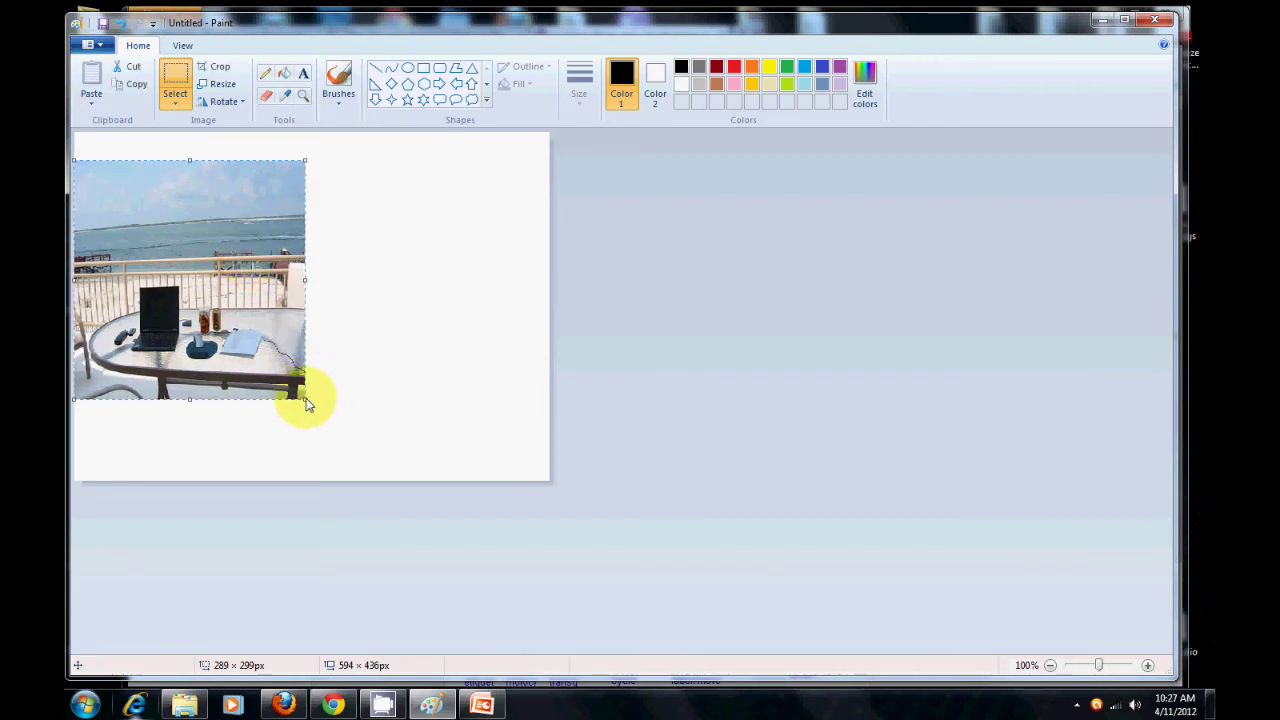
left_click_drag(305, 400, 309, 354)
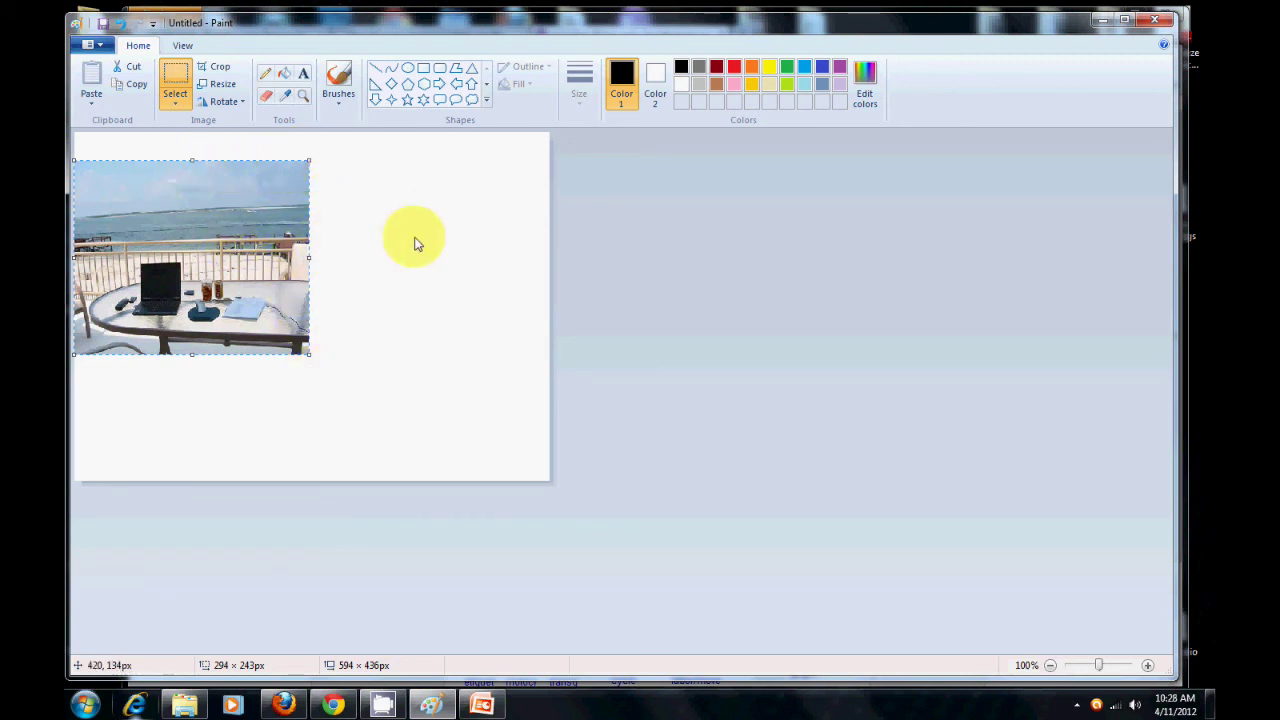
left_click(395, 273)
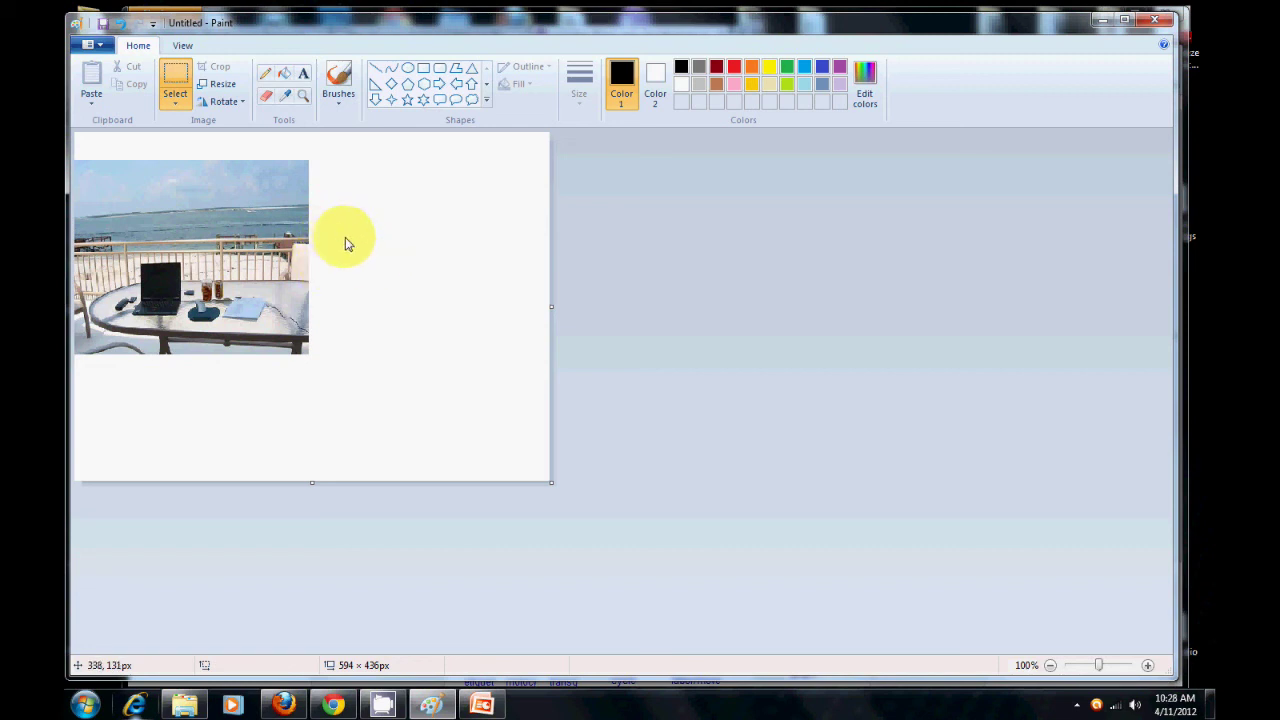
Add a text box about 267 × 84 px beside the photo reading "Do you want to make money from home?"
left_click(303, 78)
left_click_drag(326, 163, 518, 233)
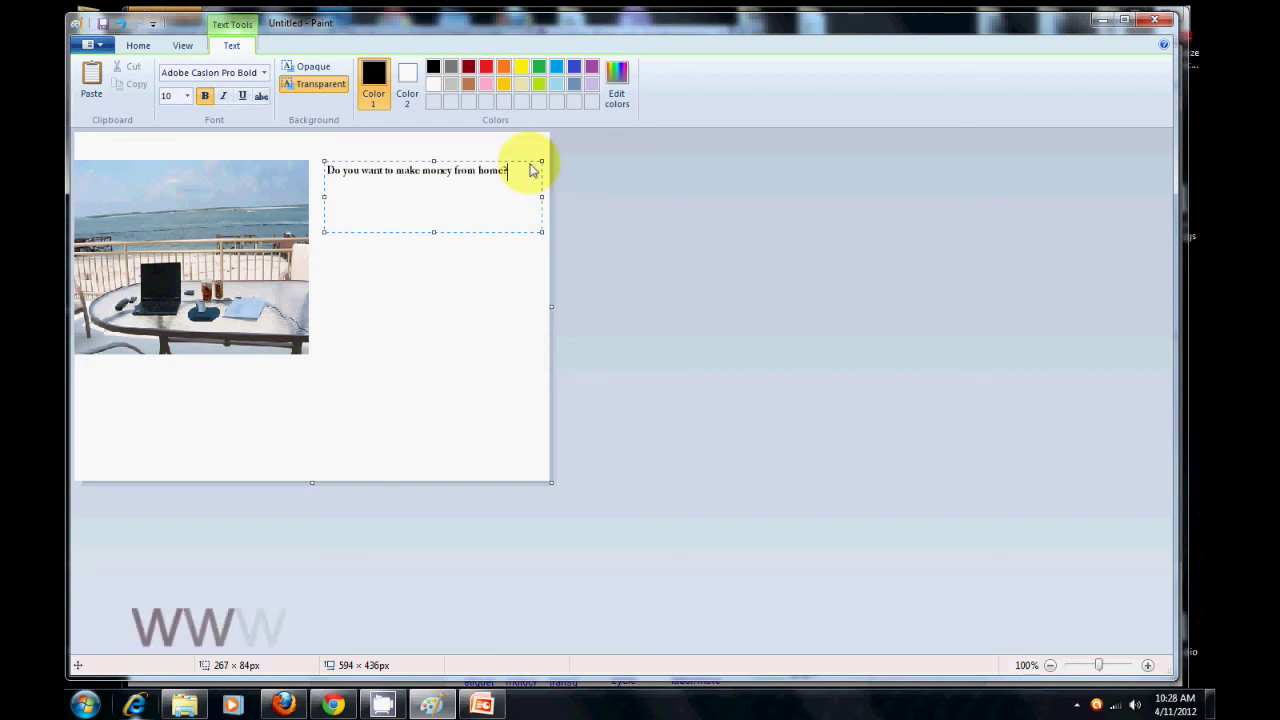
Set the font size of the "Do you want to make money from home?" text to 20 and commit the text to the canvas
left_click_drag(510, 172, 322, 168)
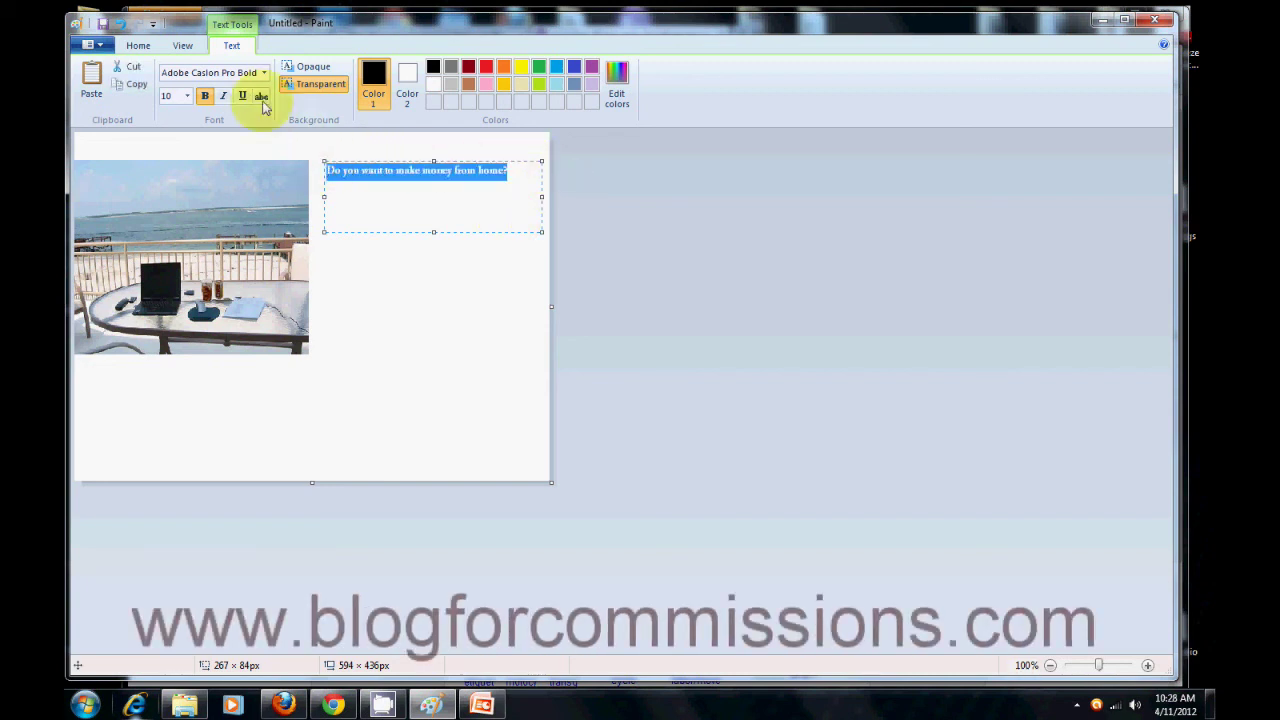
left_click(187, 96)
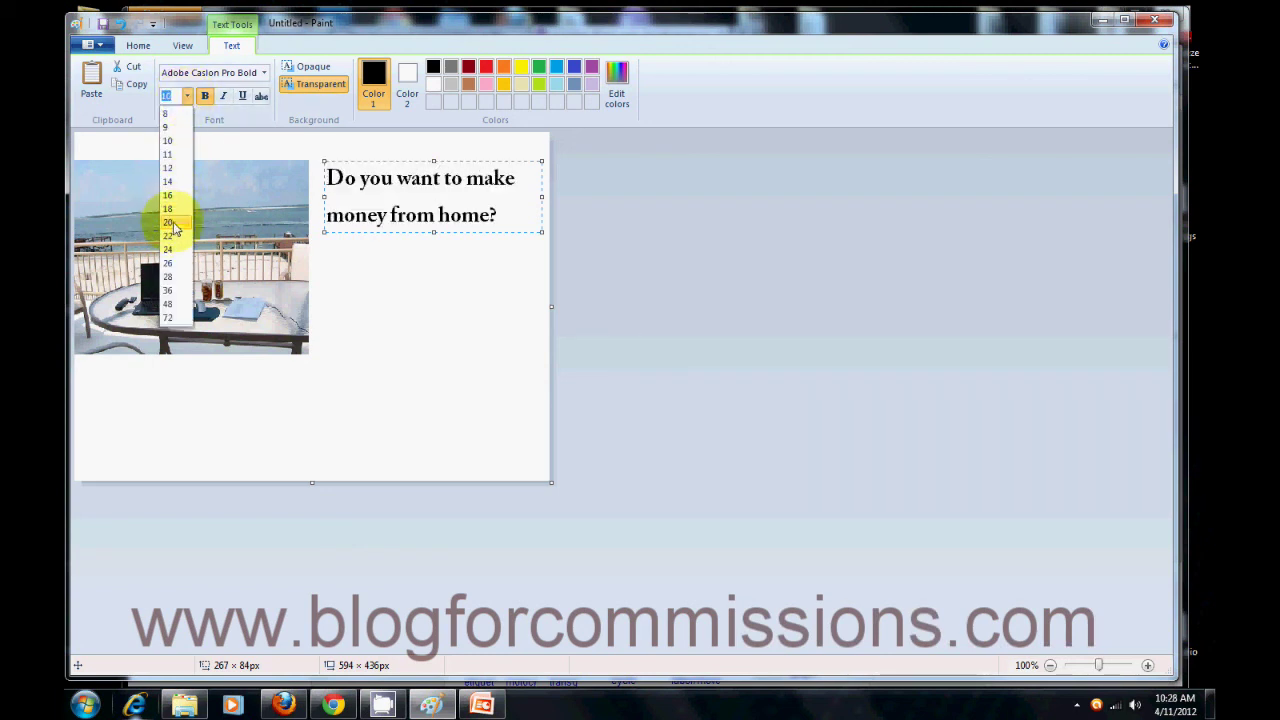
left_click(172, 224)
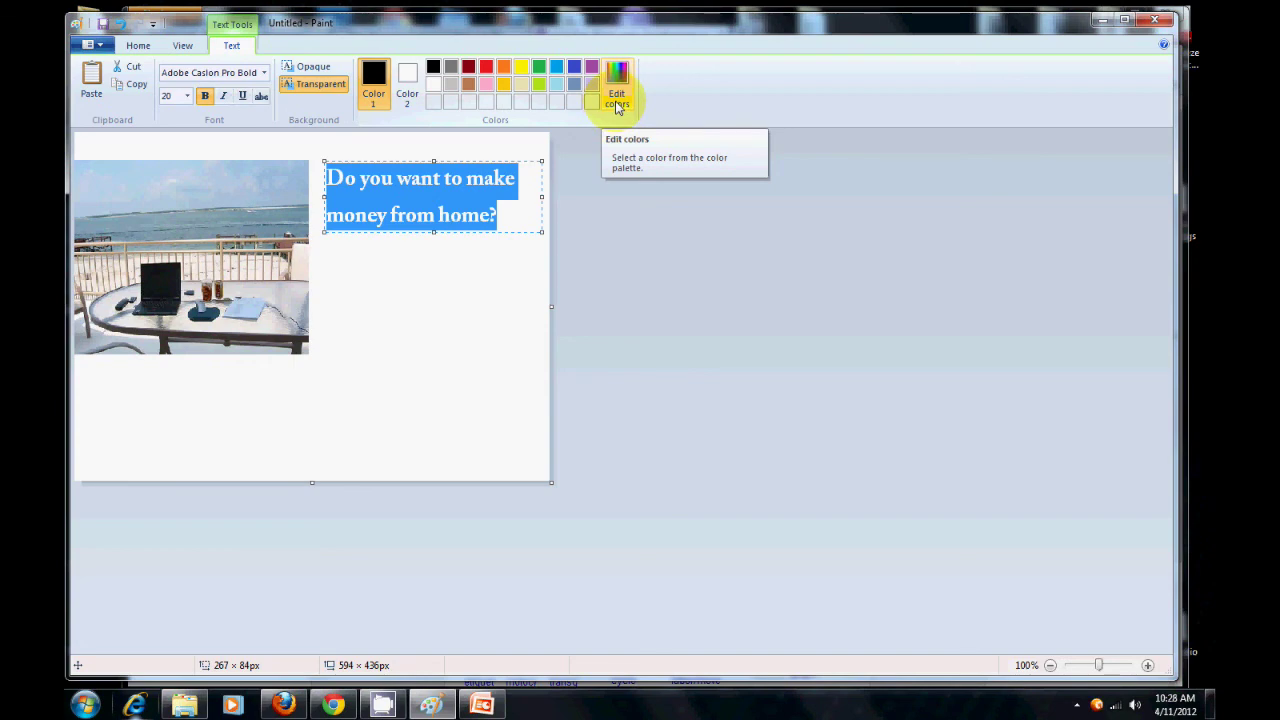
left_click(617, 106)
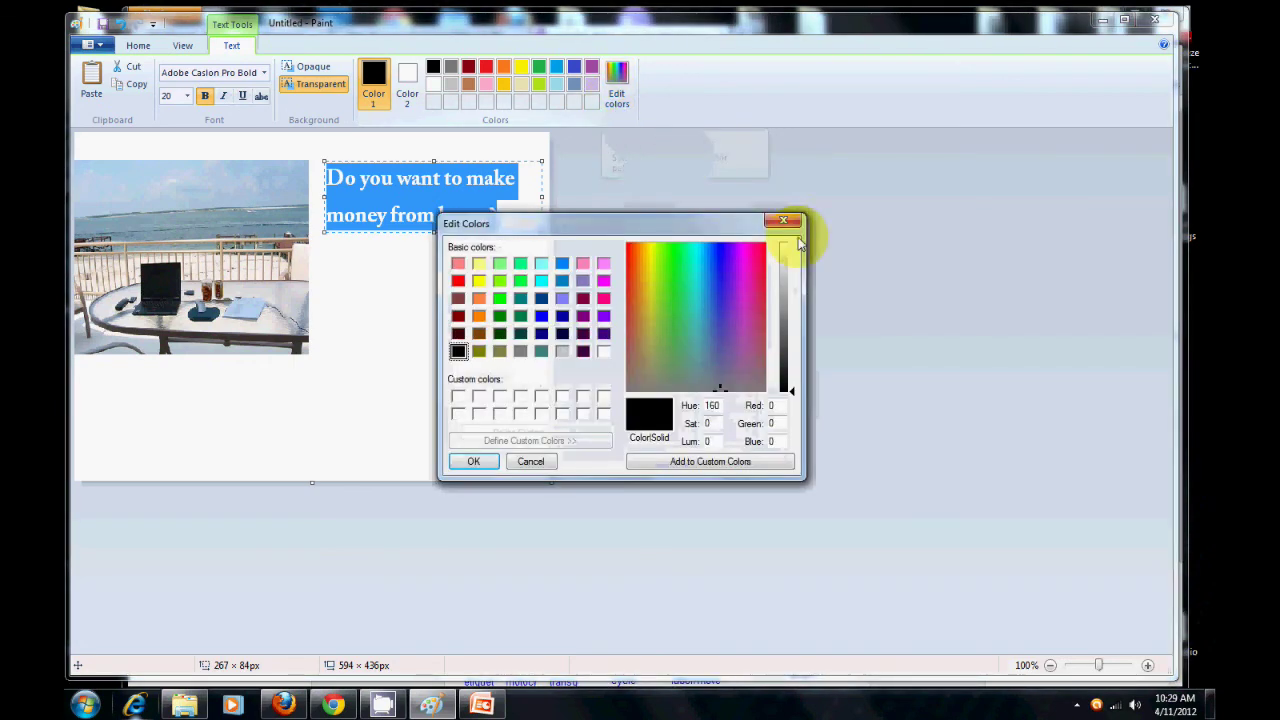
left_click(800, 222)
left_click(430, 262)
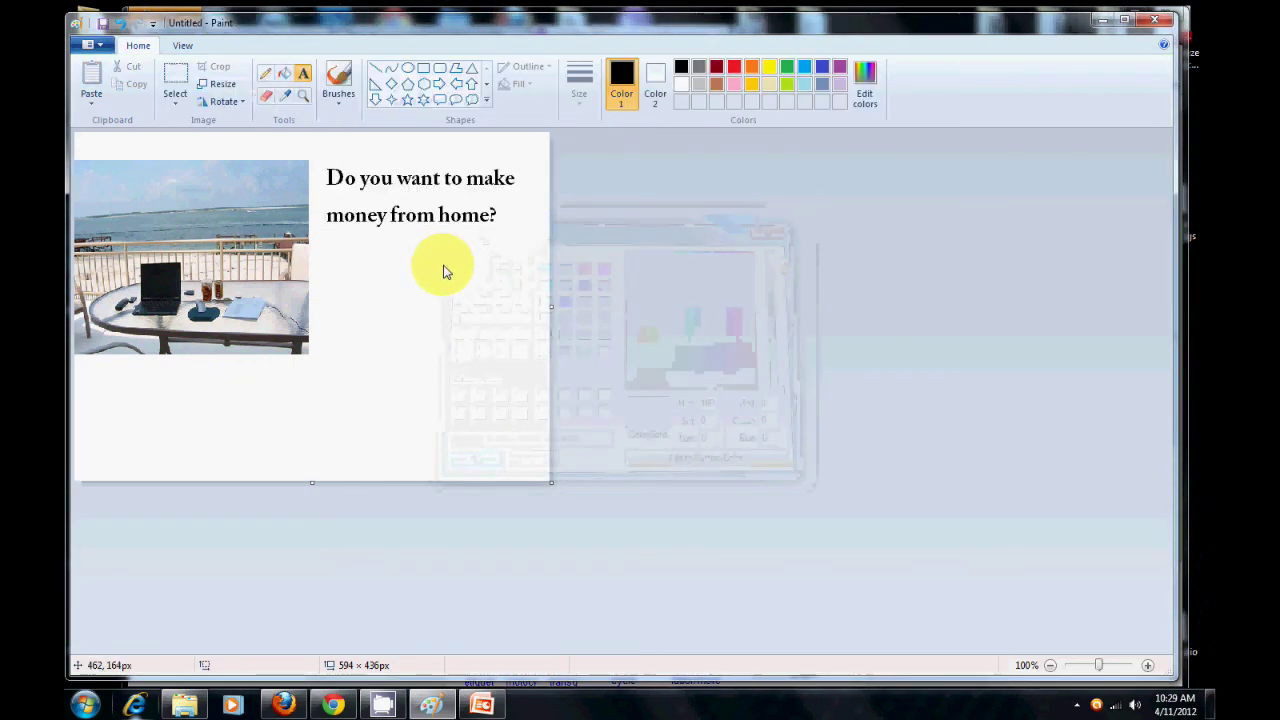
Paste the picture file check-mark-red from the Ad art folder inside Downloads onto the canvas
left_click(91, 103)
left_click(120, 139)
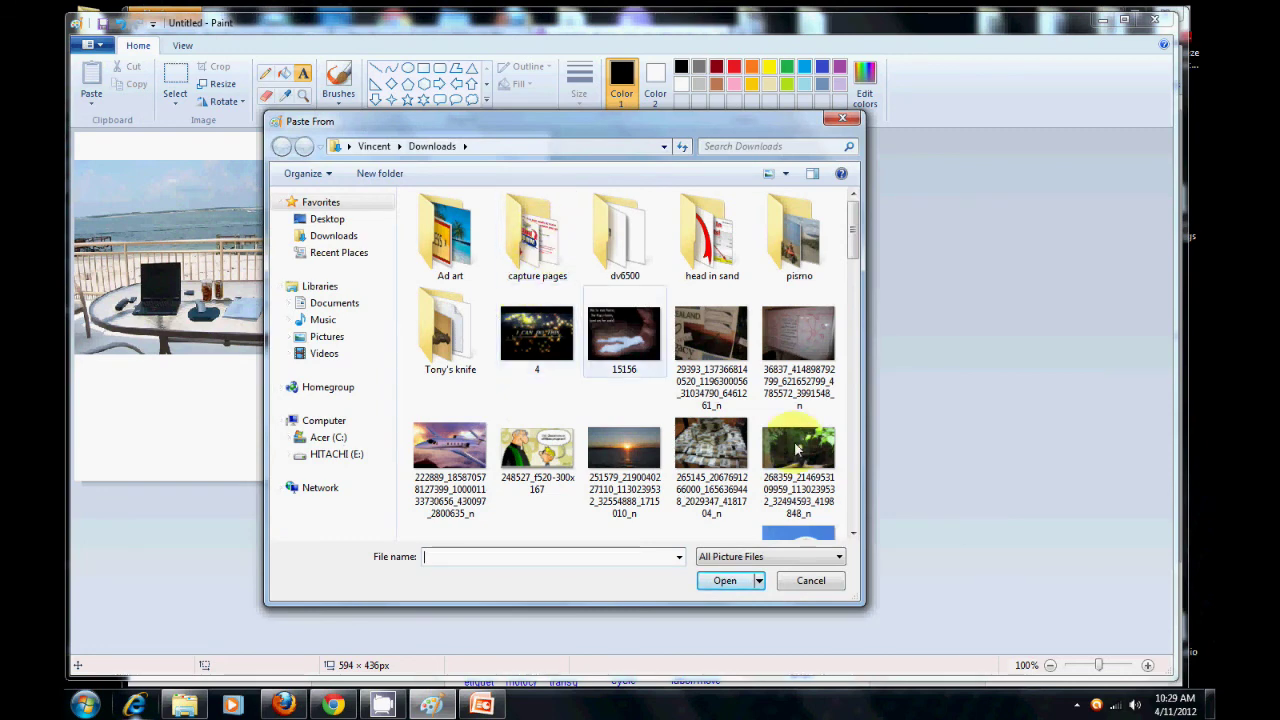
double_click(541, 238)
scroll(734, 414, "down", 2)
scroll(714, 428, "up", 2)
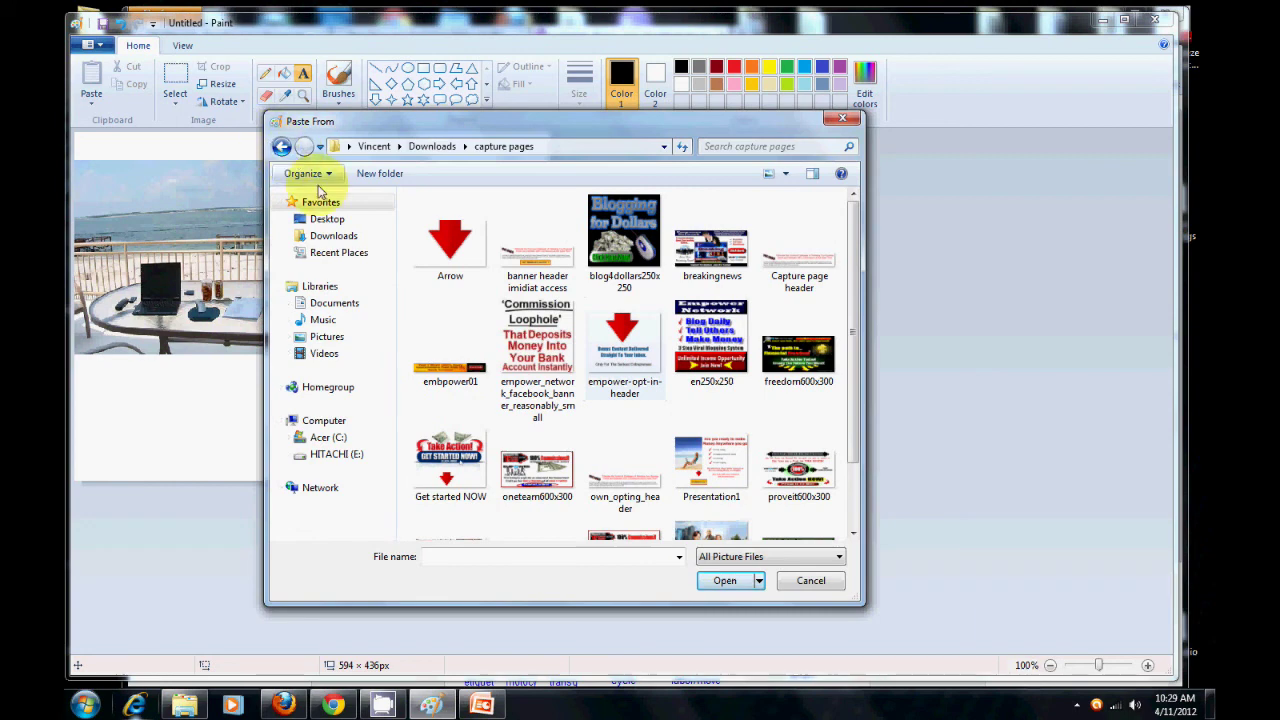
left_click(280, 146)
double_click(447, 250)
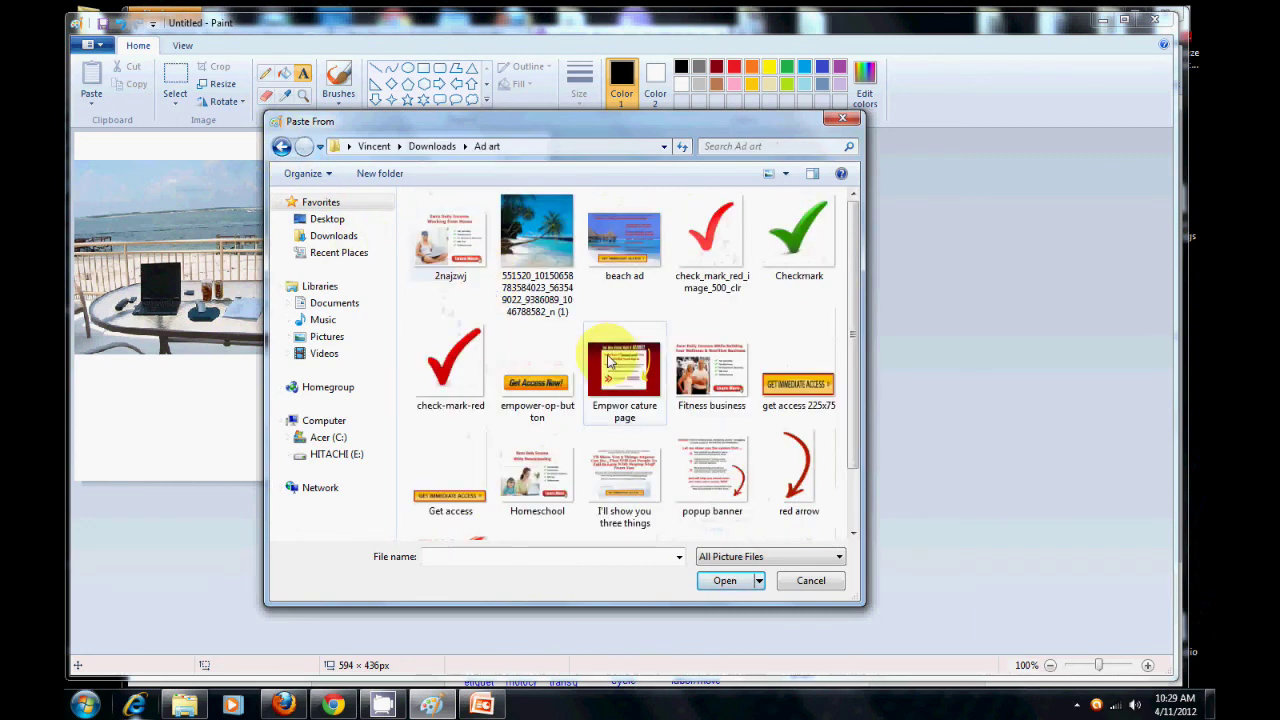
left_click(455, 358)
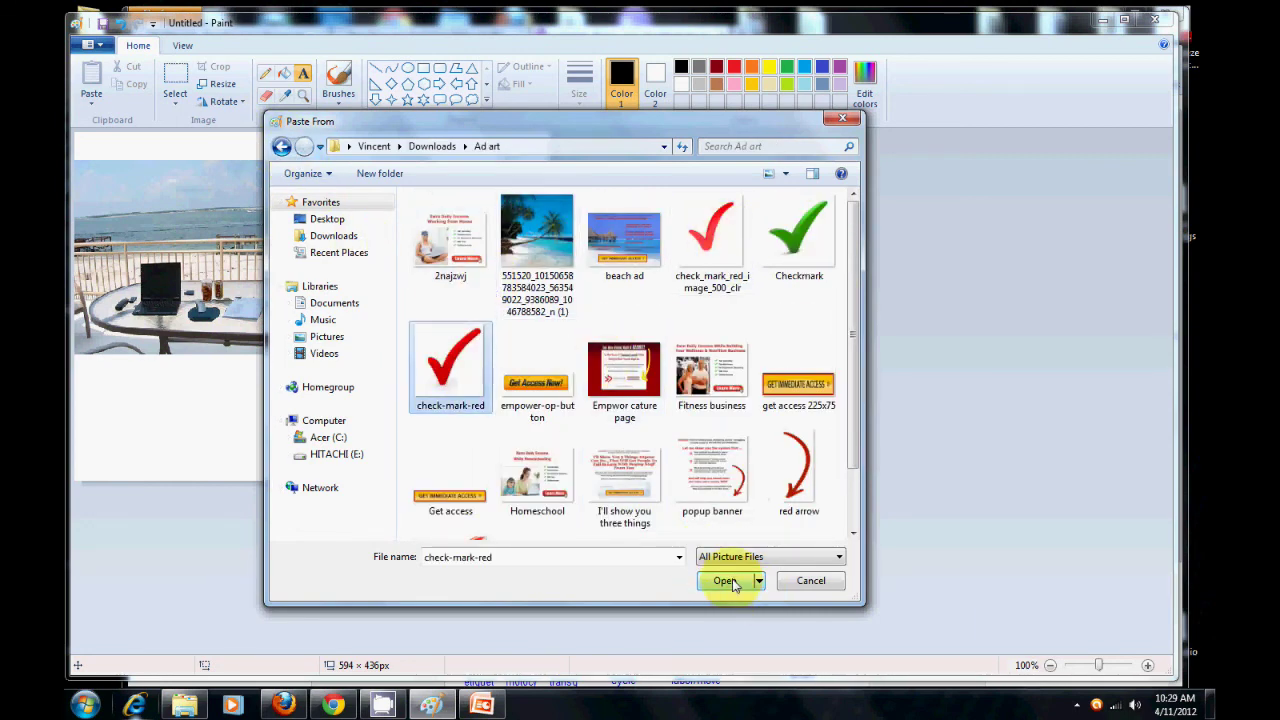
left_click(725, 580)
Shrink the pasted red check mark to about 64 × 67 px and place it just below the start of the headline text
left_click_drag(163, 228, 405, 335)
left_click_drag(444, 250, 384, 305)
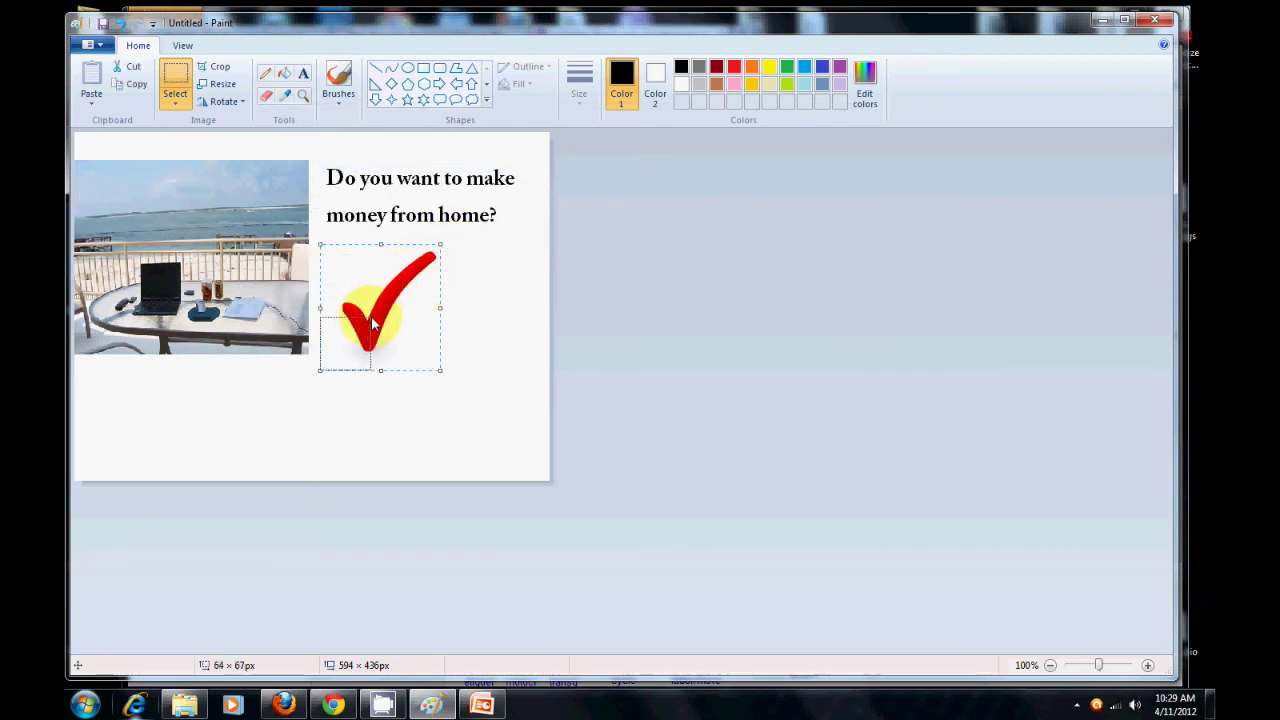
left_click_drag(336, 352, 340, 250)
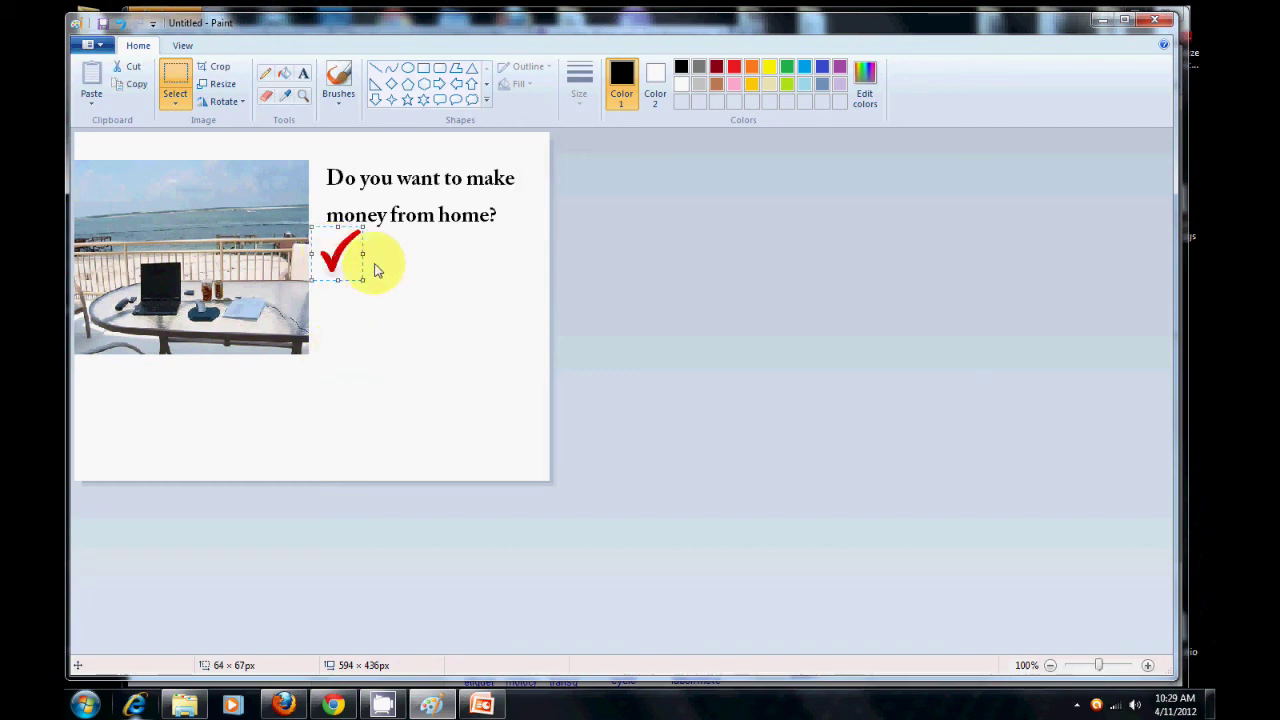
Switch to PowerPoint and insert the picture computer_beach from the Downloads folder on the blank slide
left_click(1099, 21)
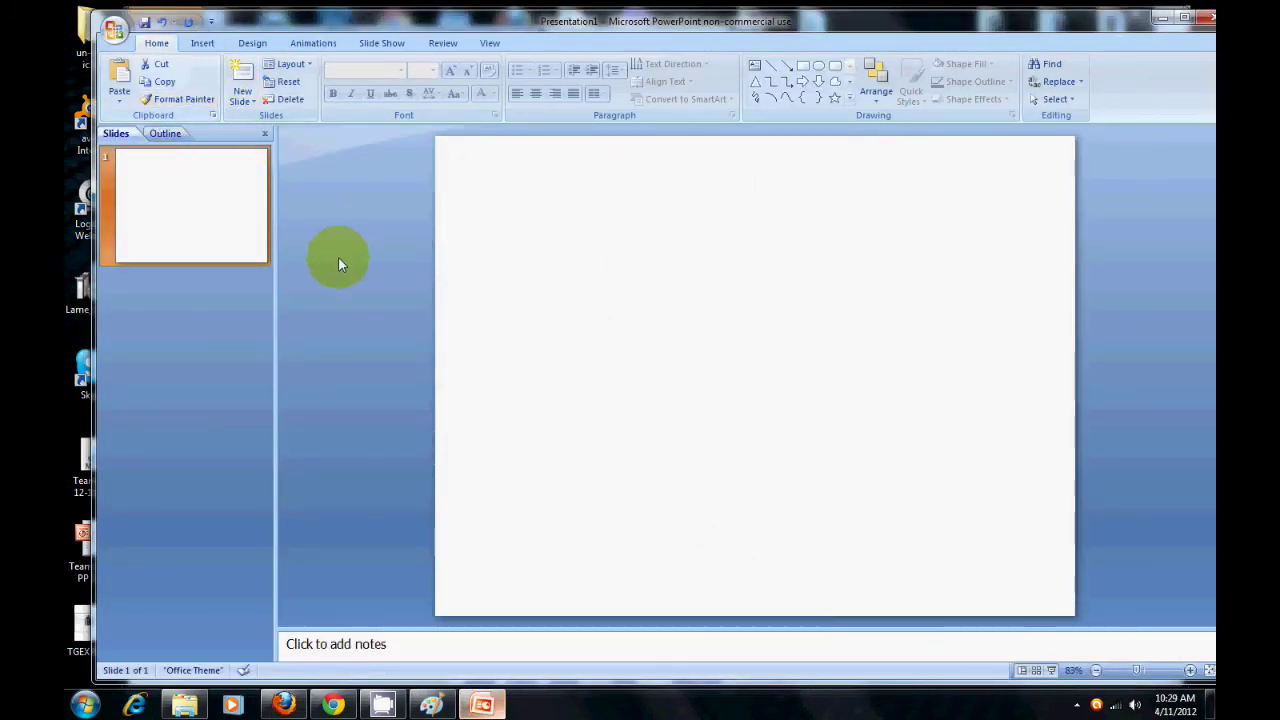
left_click(202, 43)
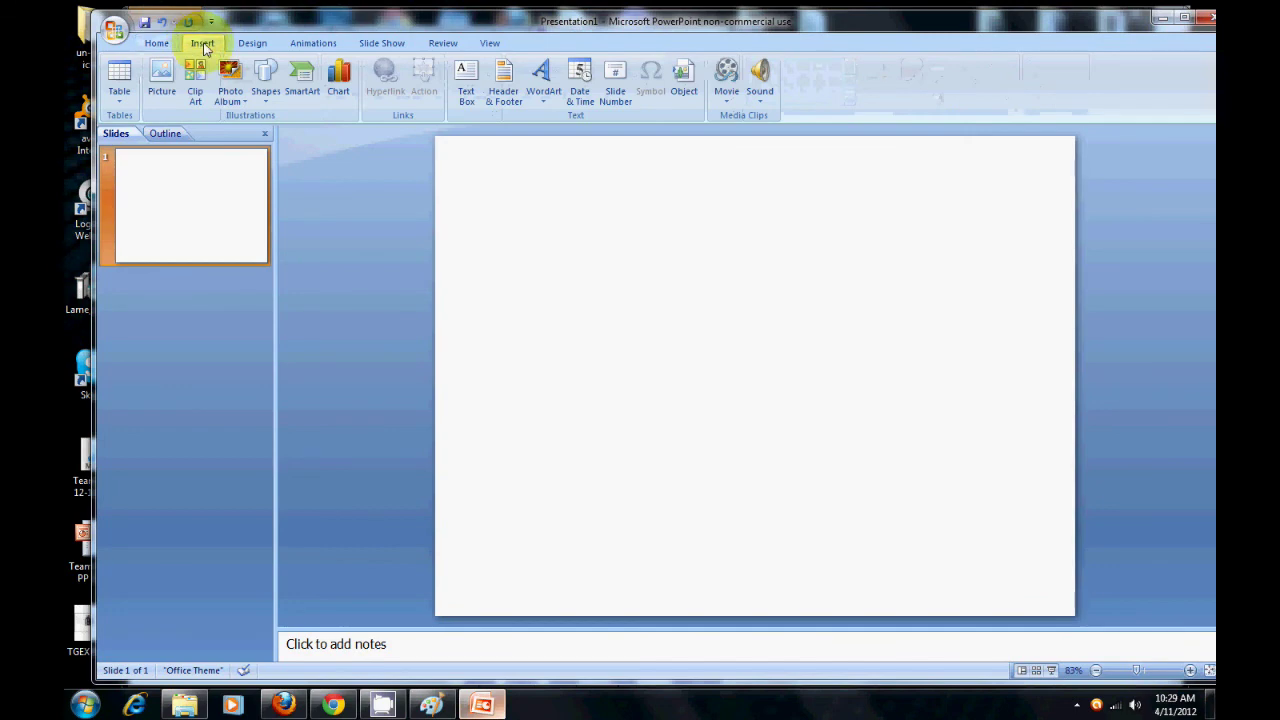
left_click(151, 99)
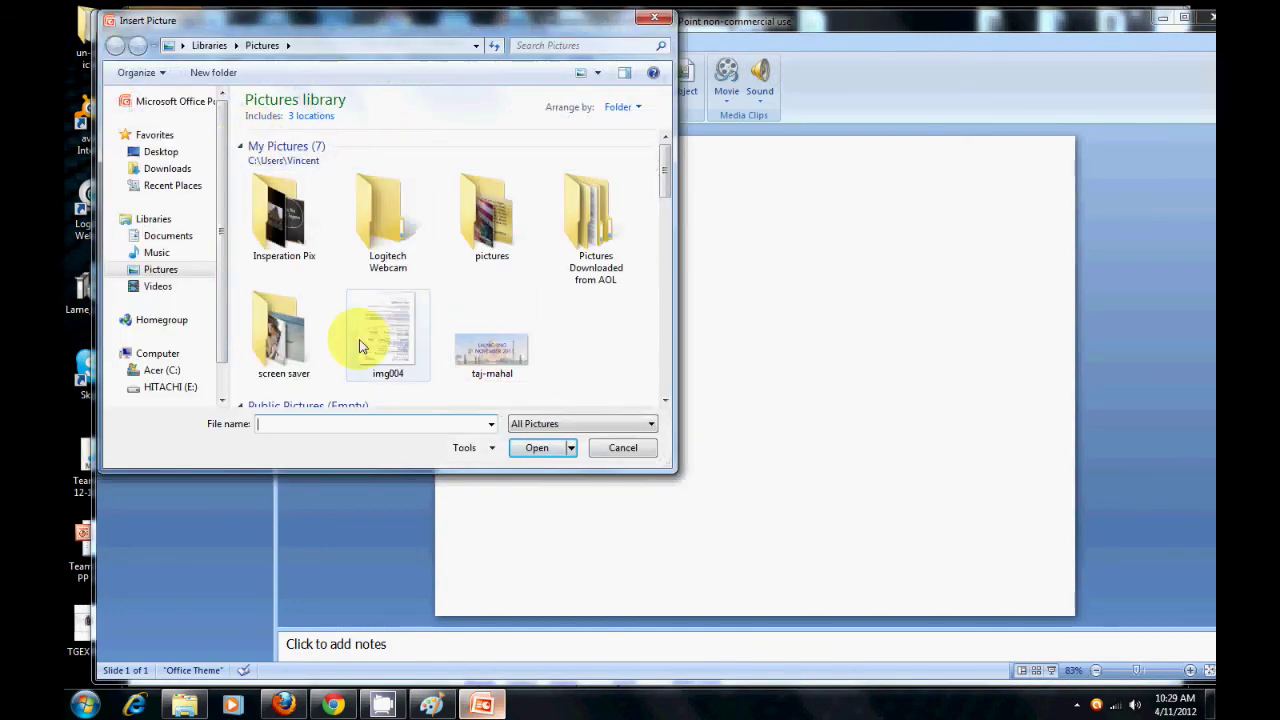
left_click(165, 168)
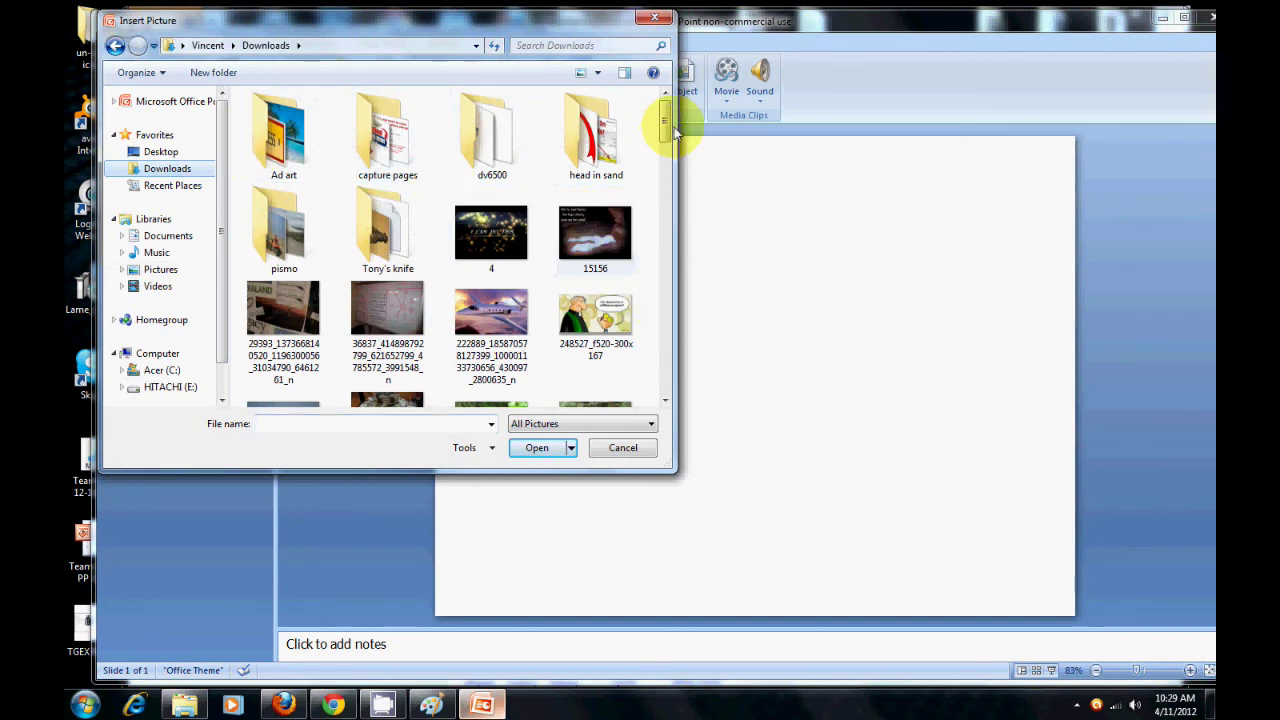
left_click_drag(666, 136, 667, 232)
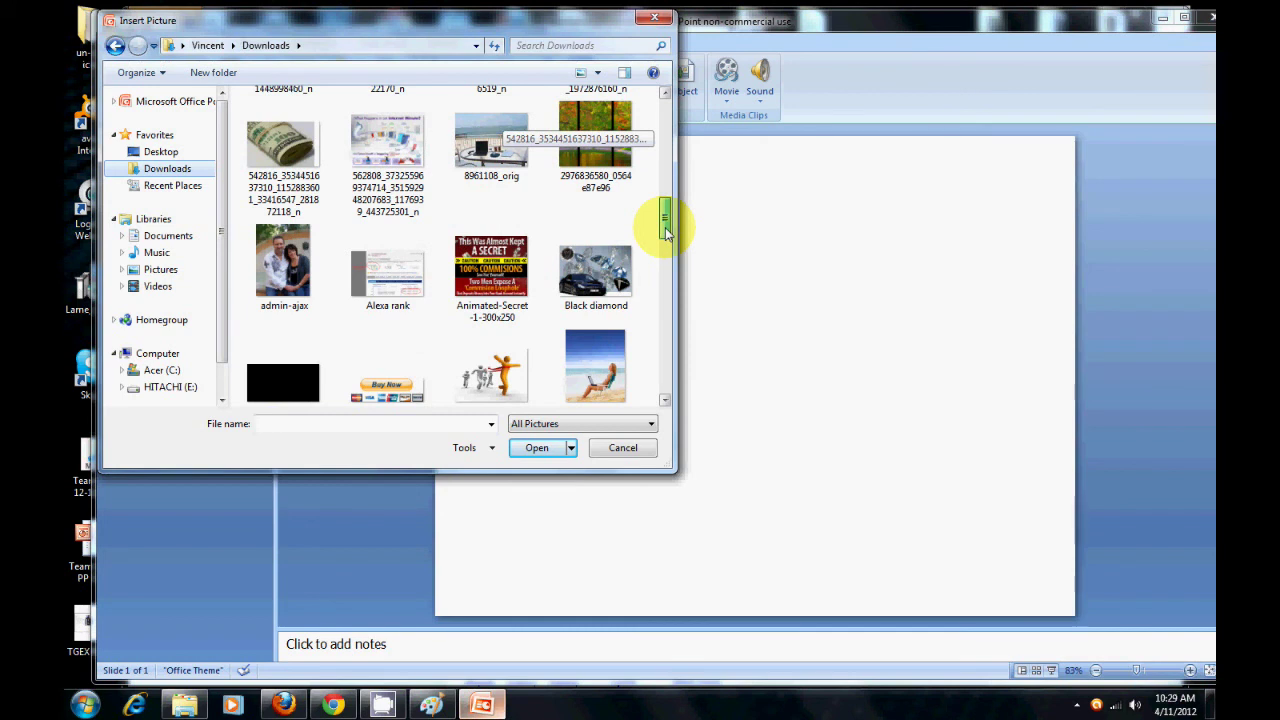
left_click_drag(667, 230, 666, 245)
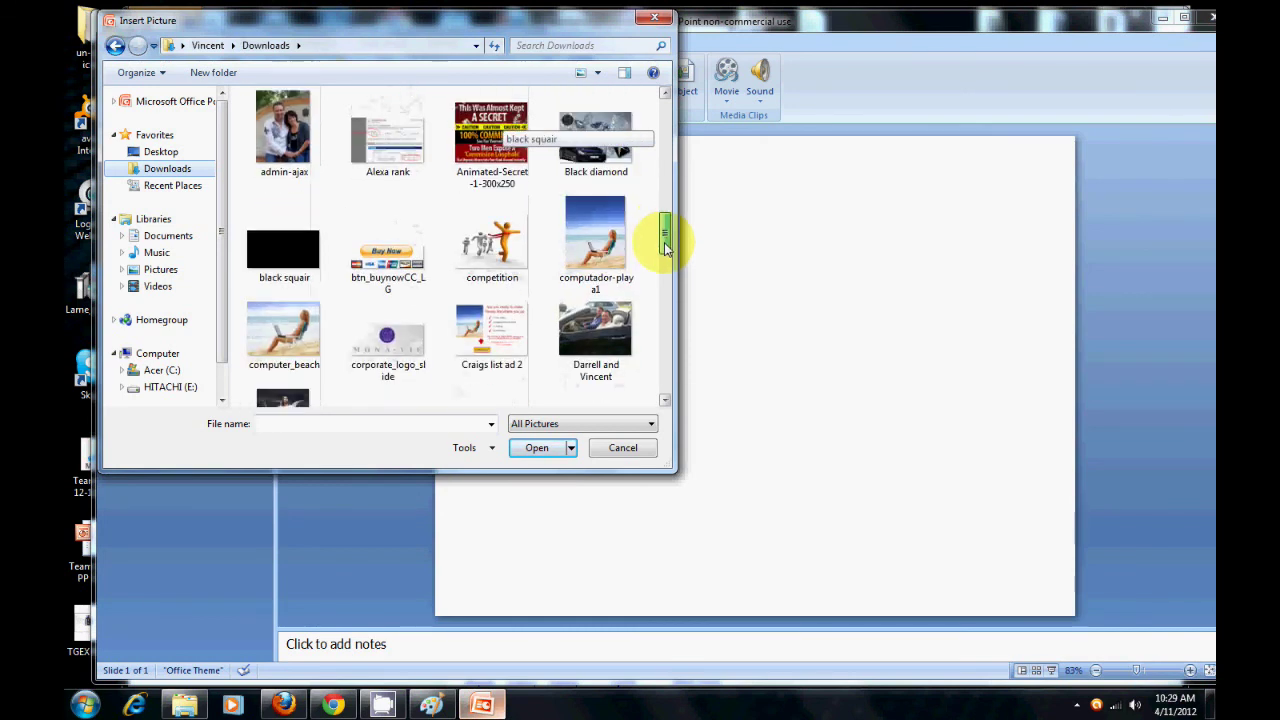
left_click(300, 314)
left_click(537, 448)
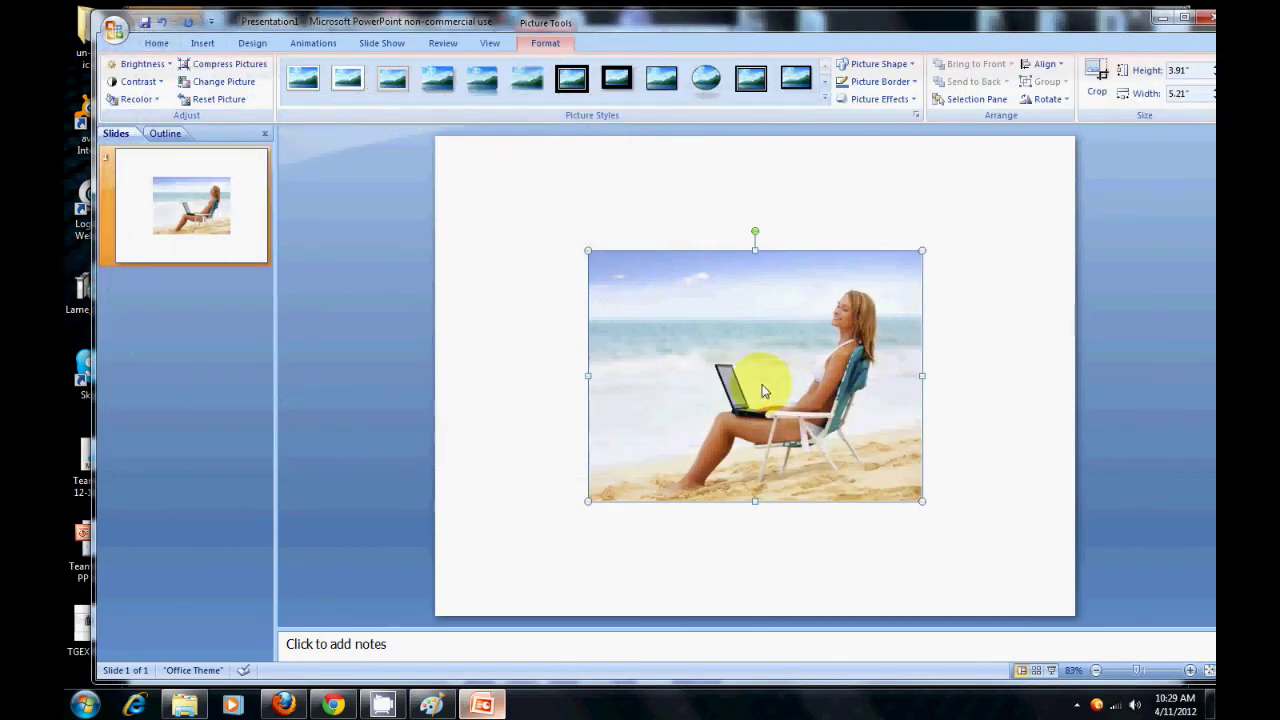
Move the beach picture against the slide's right edge, shrink it to about 3.66" high by 4.88" wide, and deselect it
left_click_drag(749, 370, 902, 357)
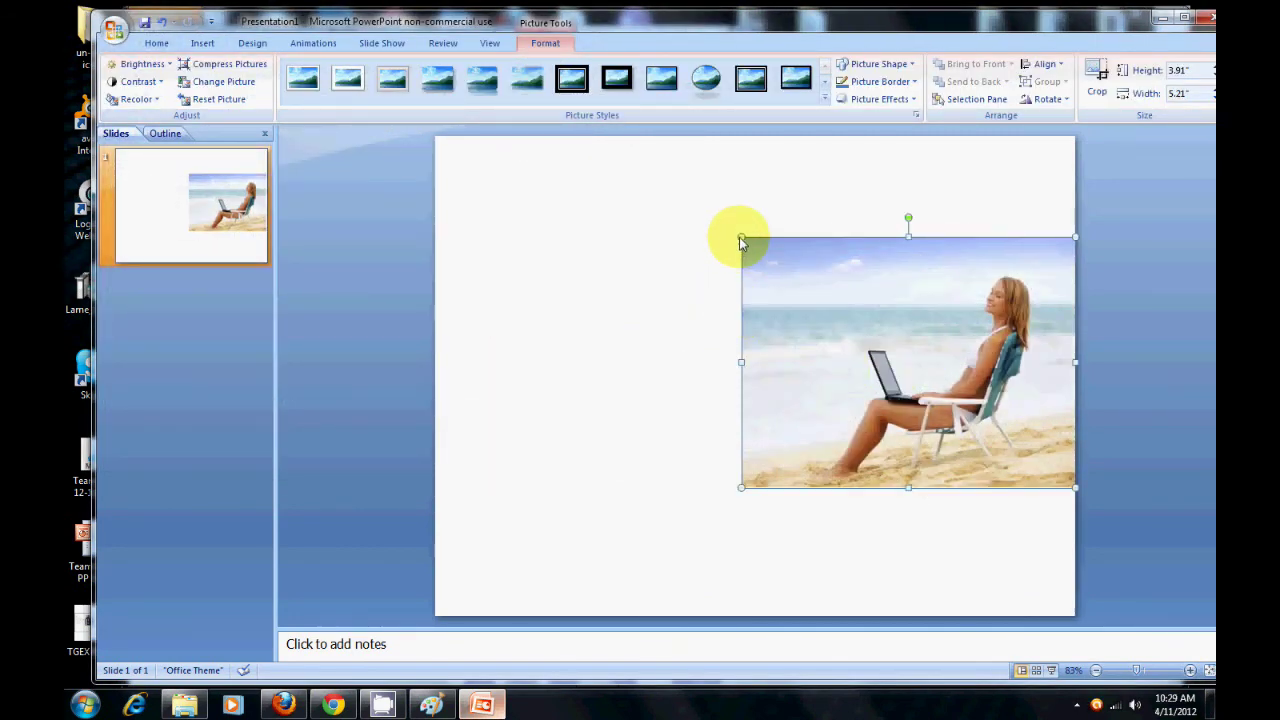
left_click_drag(740, 238, 814, 260)
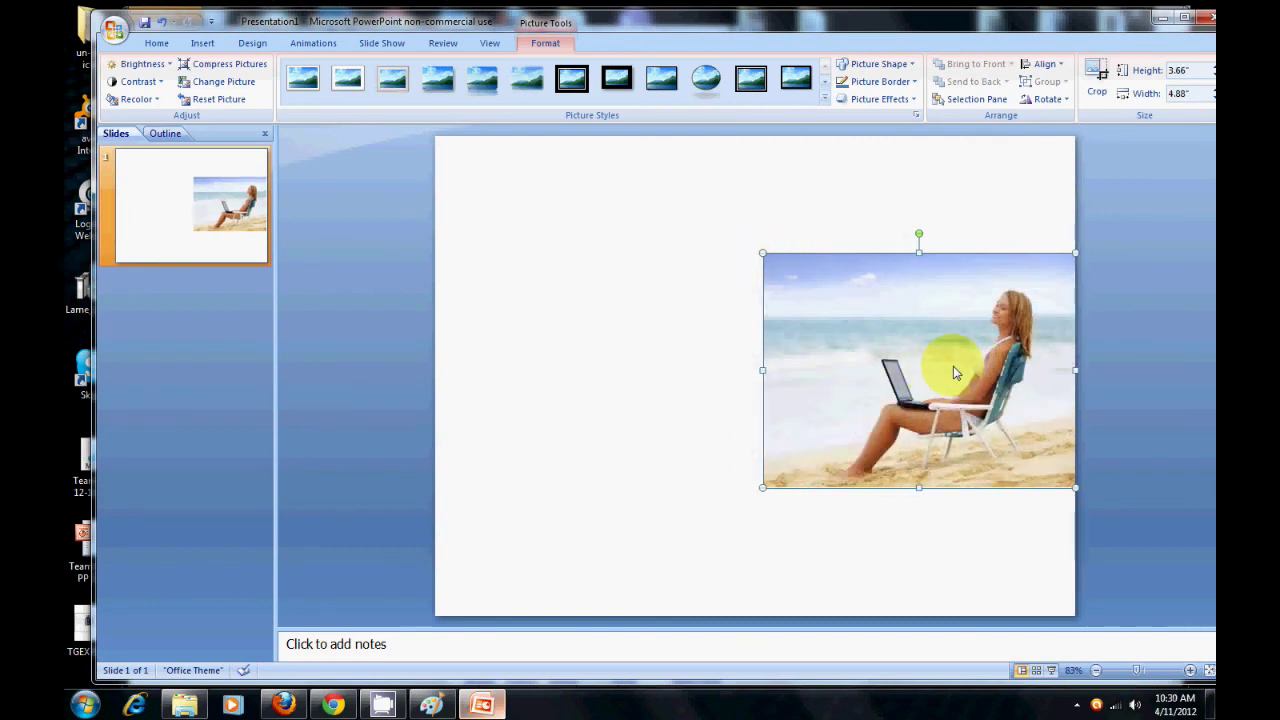
left_click(731, 172)
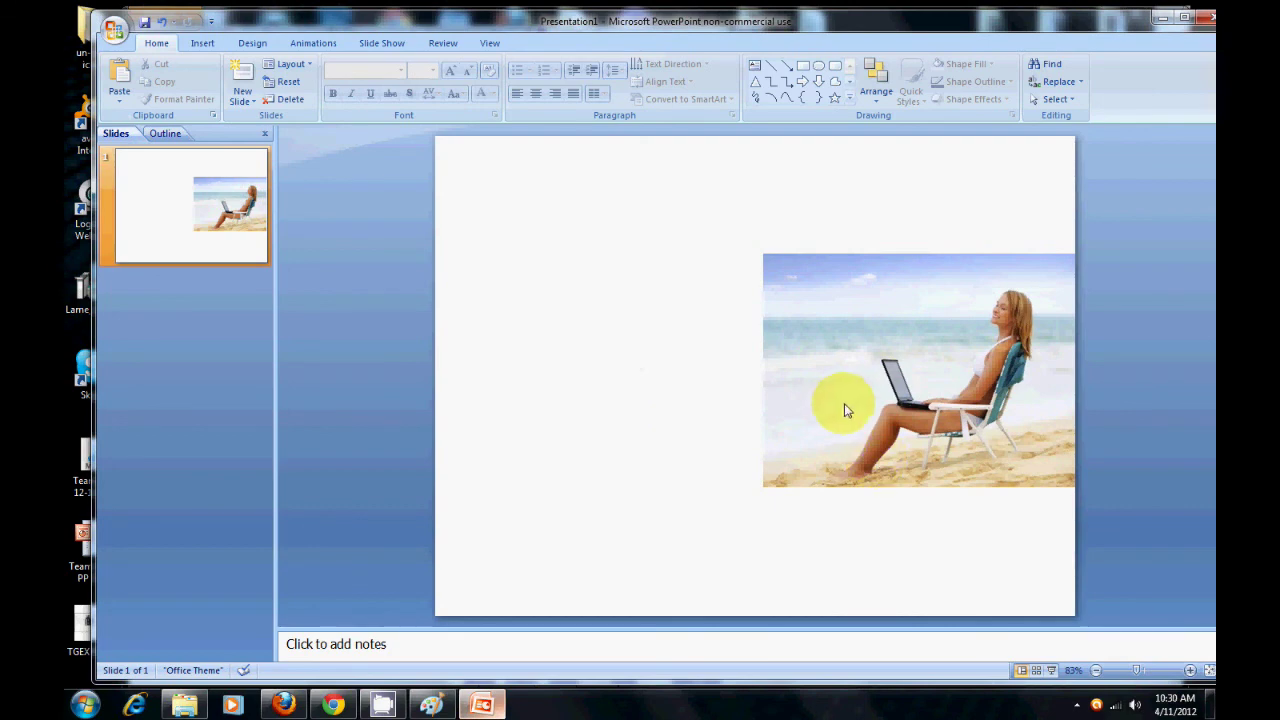
left_click(912, 392)
left_click_drag(893, 366, 926, 333)
left_click(816, 197)
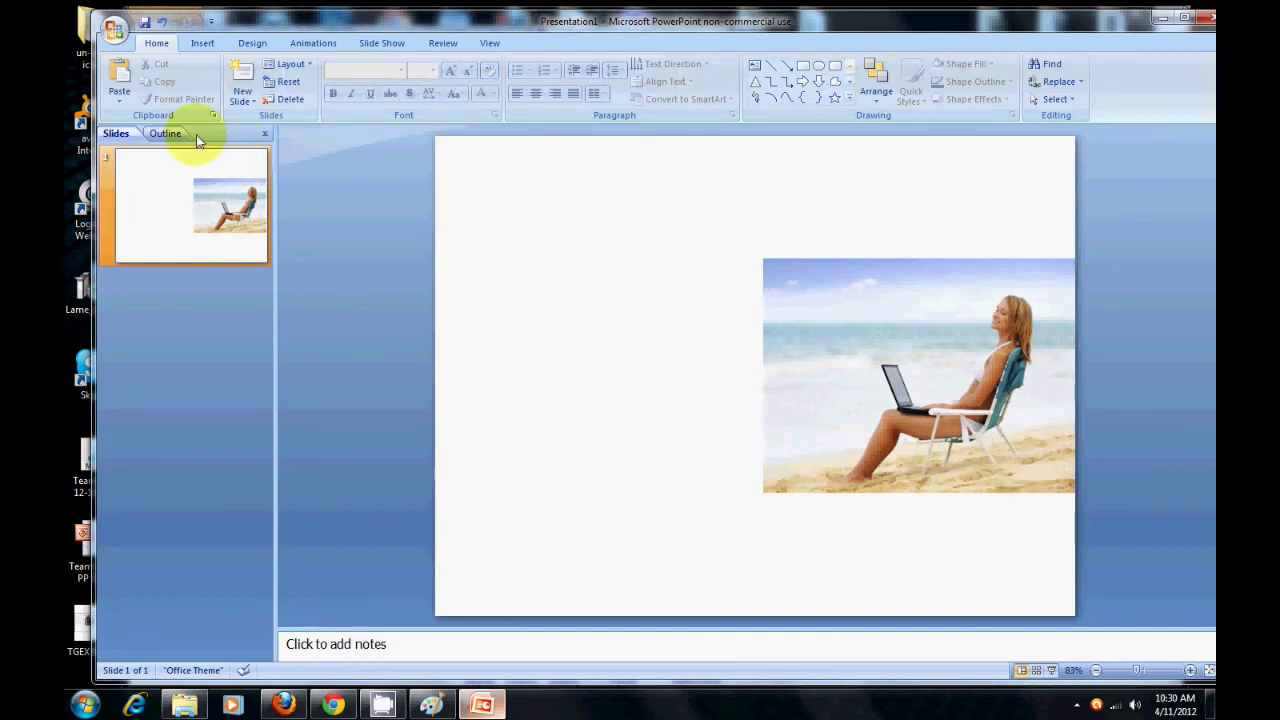
Add a text box above the picture reading "Are you ready to make money online from home." and widen it to fit one line
left_click(202, 45)
left_click(466, 82)
left_click_drag(457, 168, 717, 282)
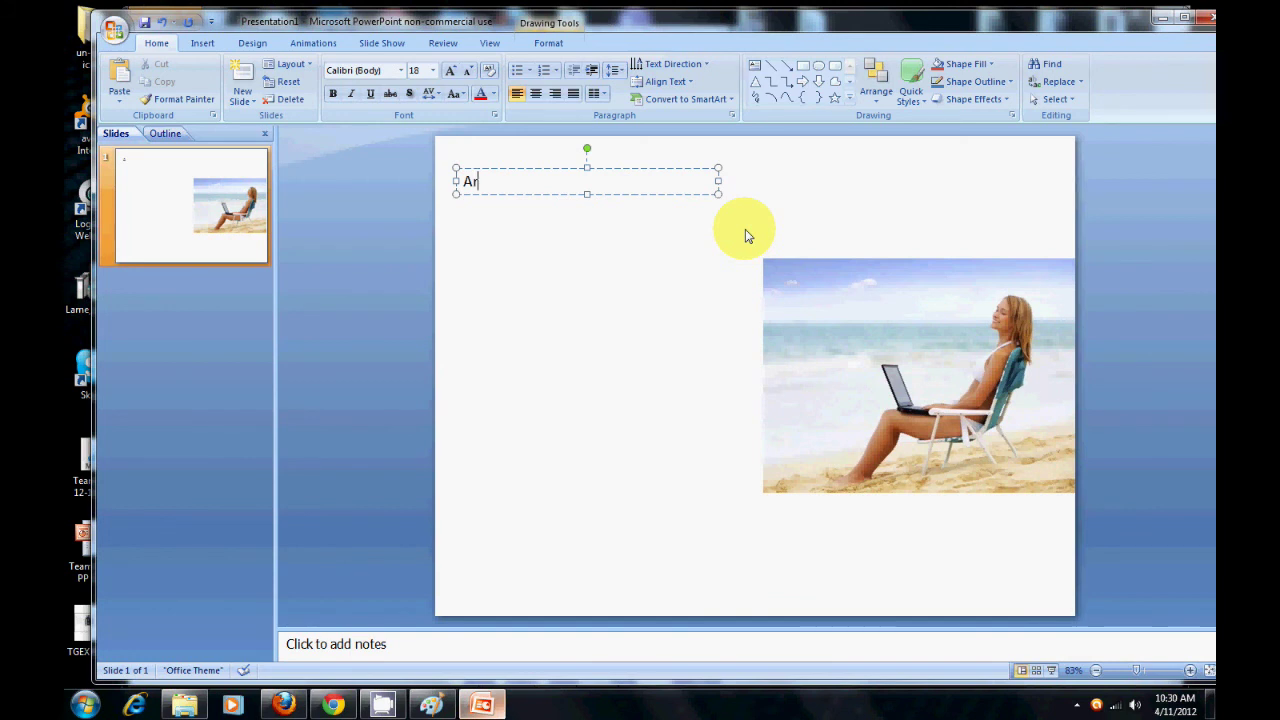
type("Are you ready to make mone")
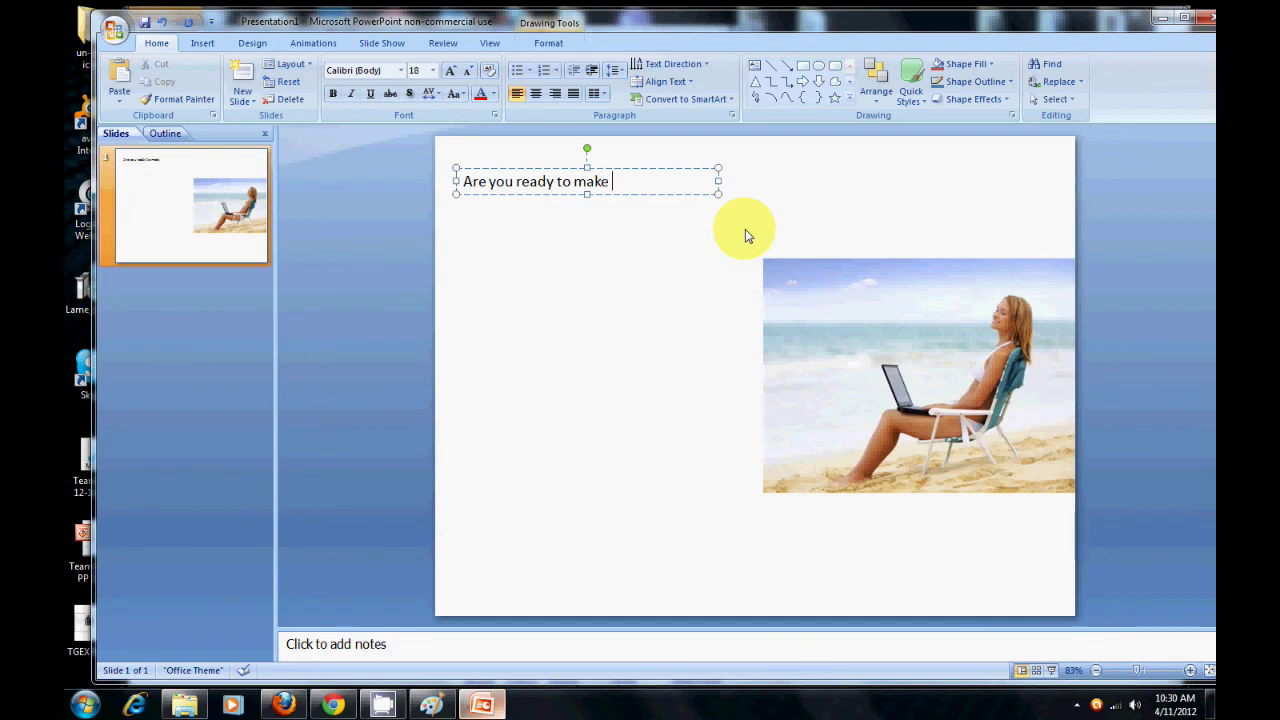
type("y online fro")
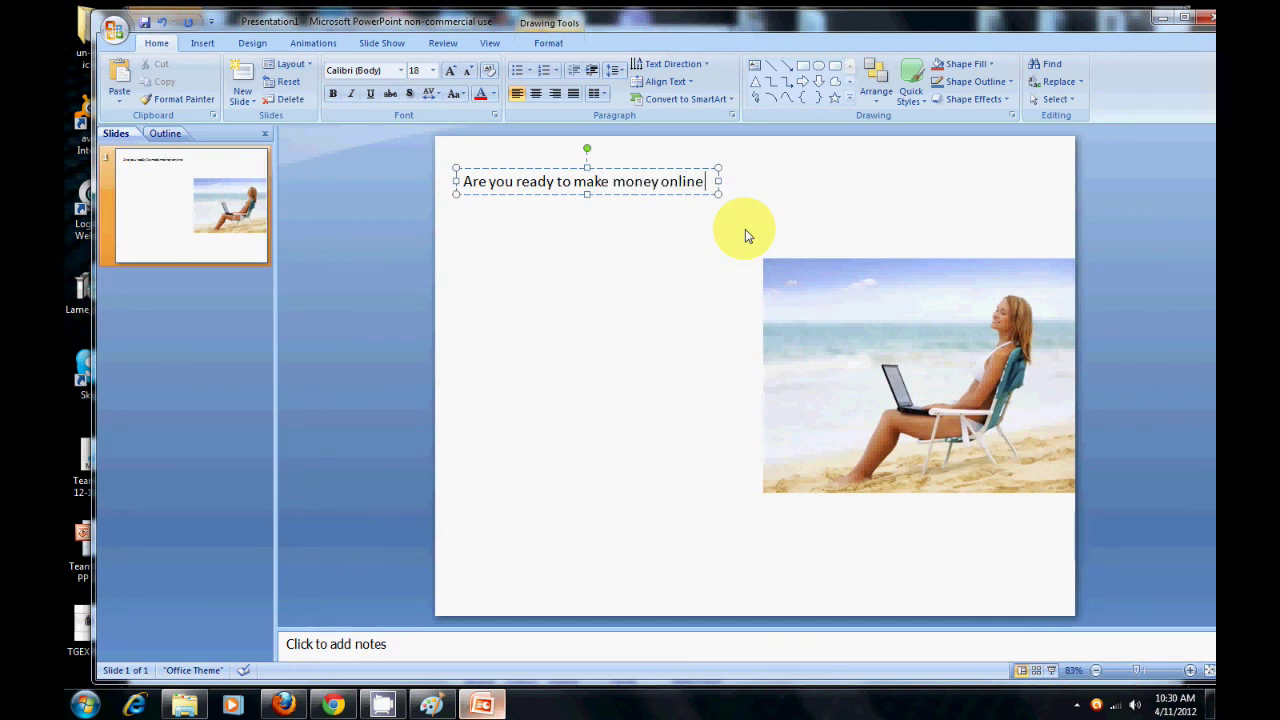
type("m home.")
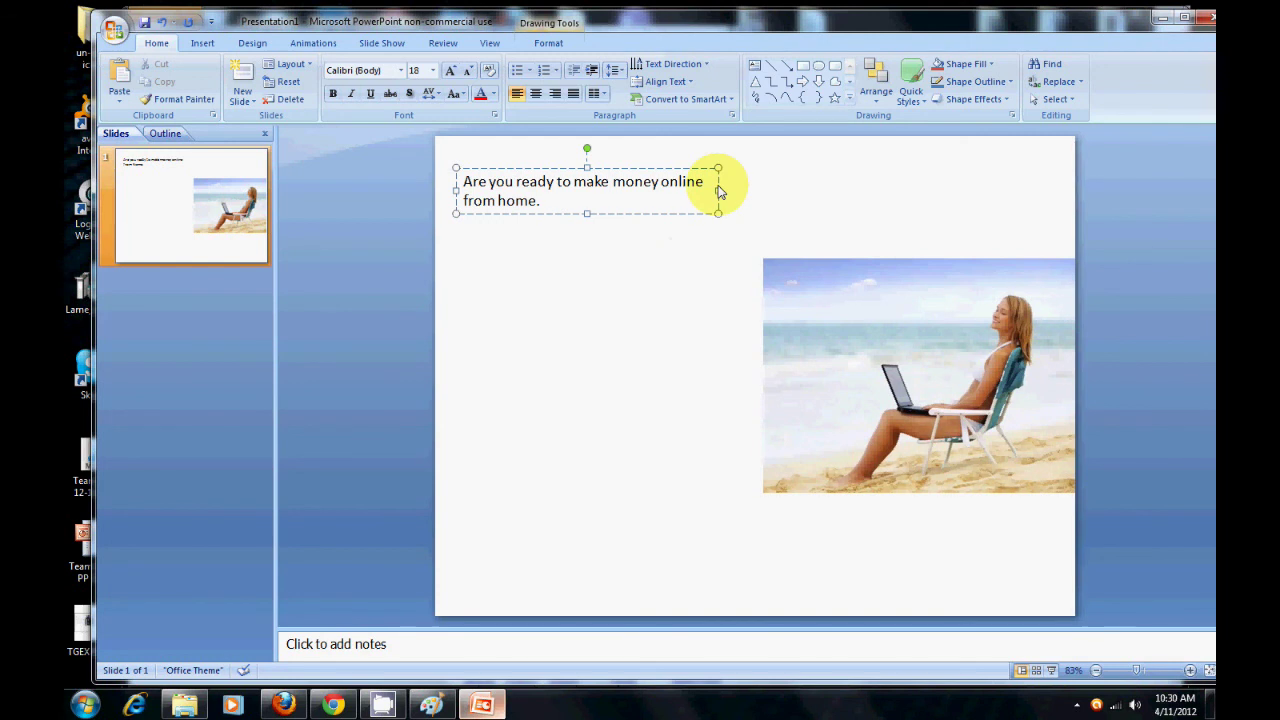
left_click_drag(718, 190, 862, 232)
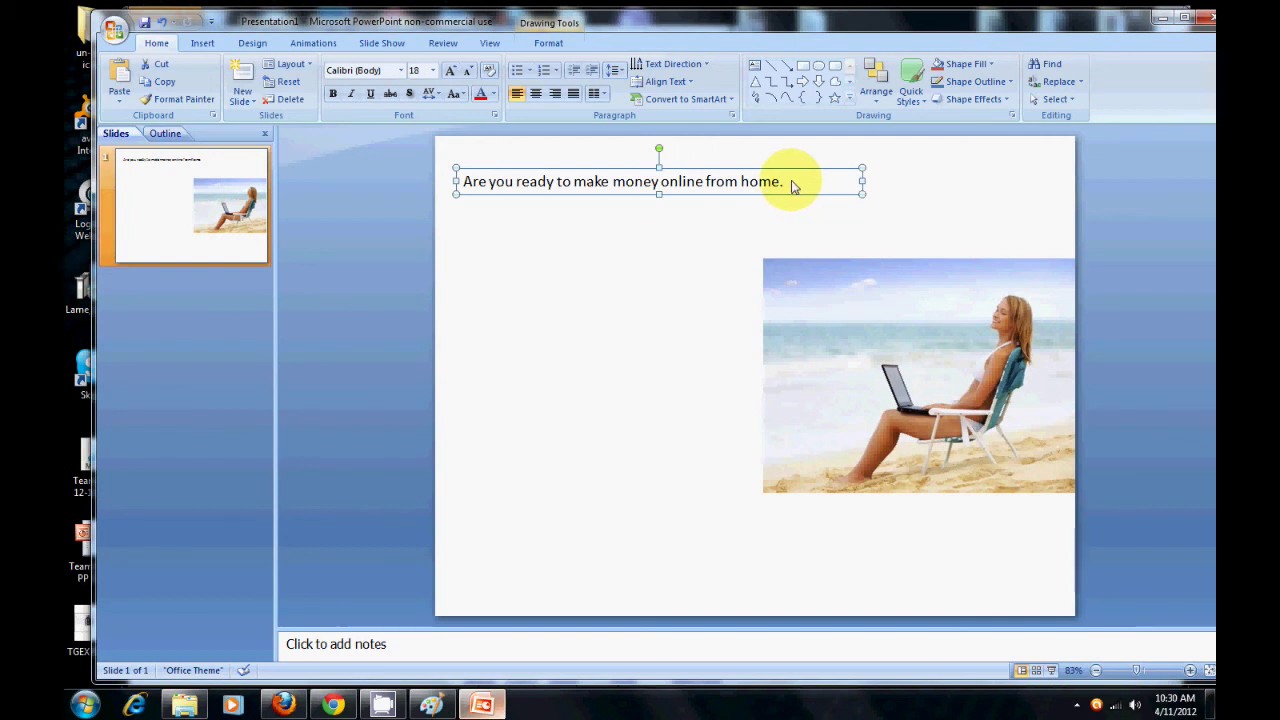
Give the whole headline text a custom RGB font color with red 178 and green 34
left_click_drag(786, 186, 457, 191)
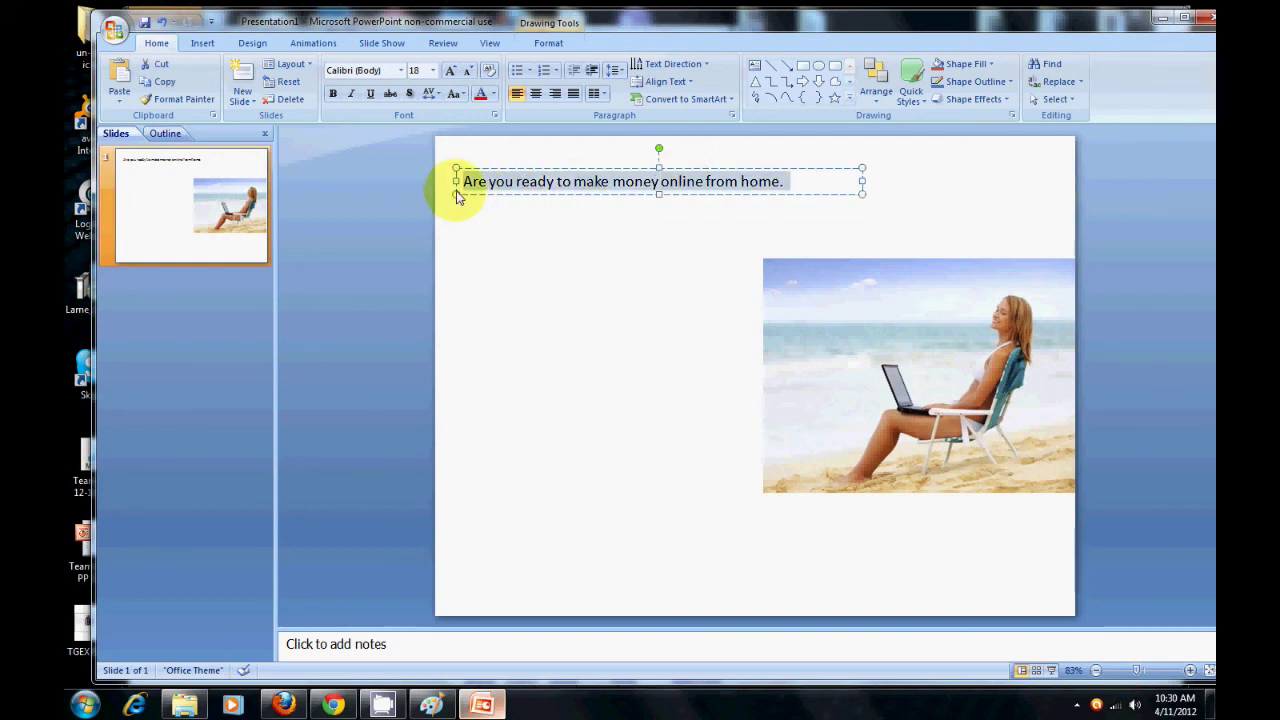
left_click(494, 94)
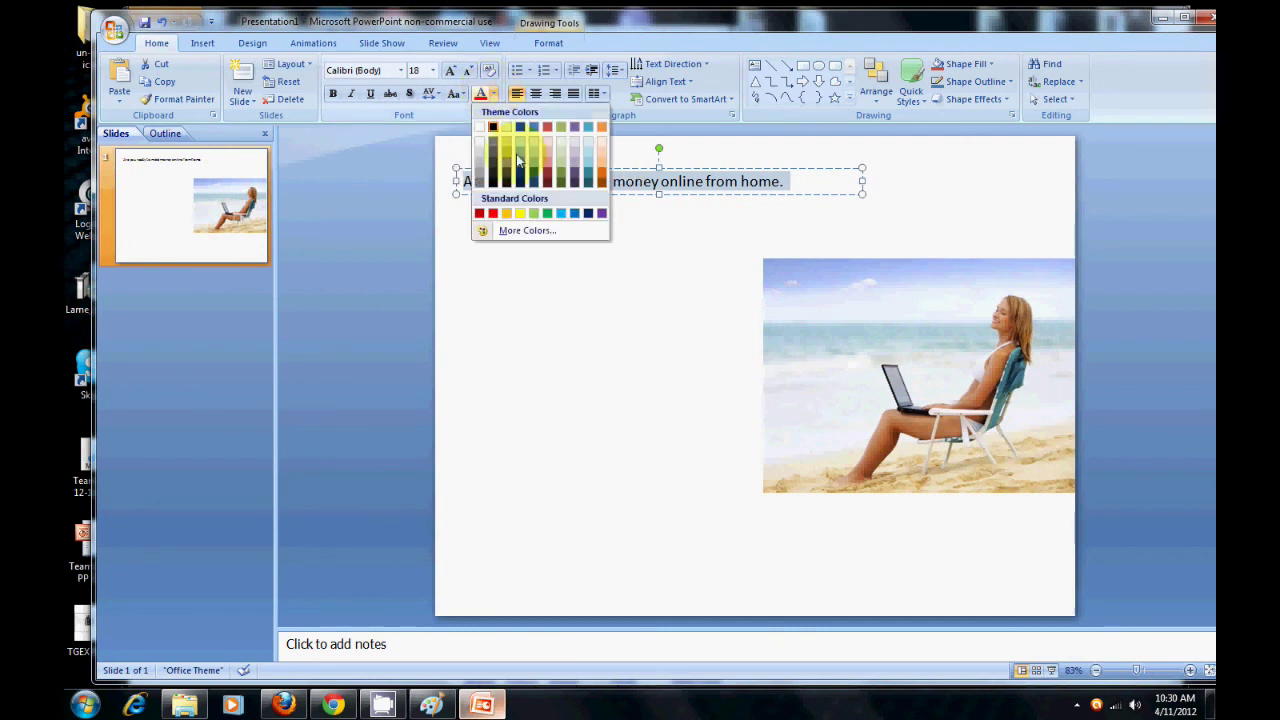
left_click(505, 232)
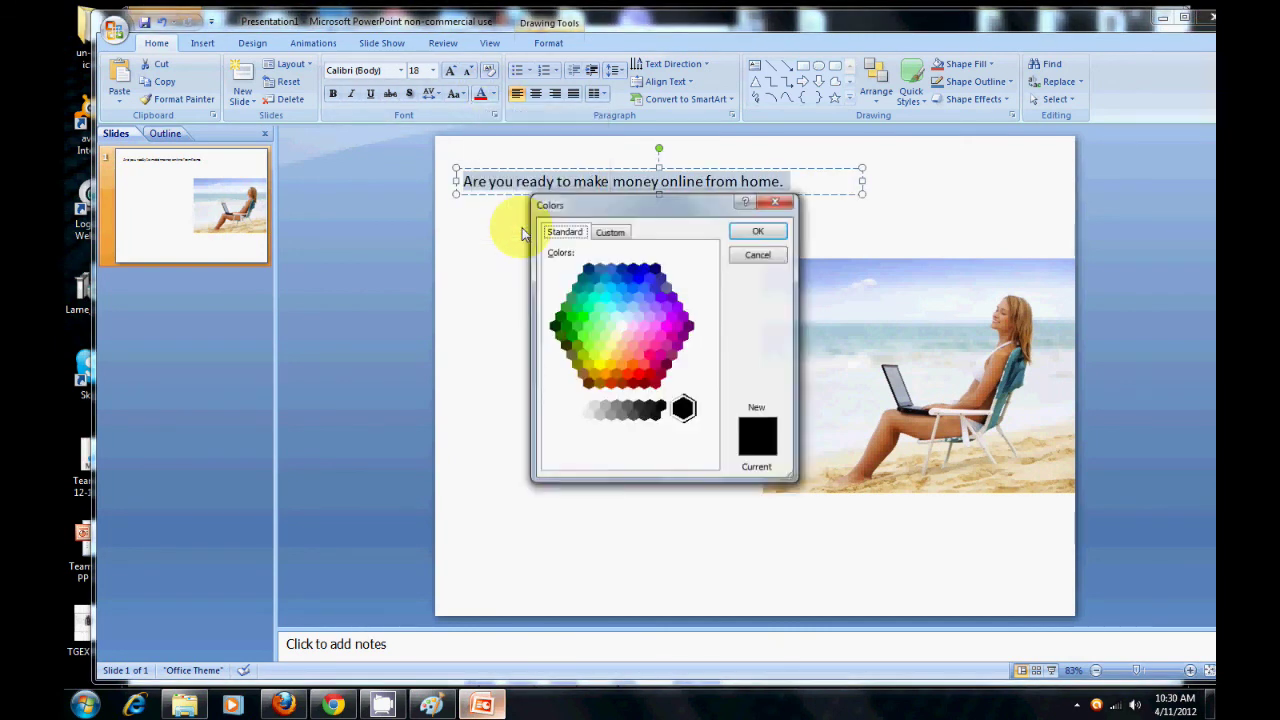
left_click(609, 231)
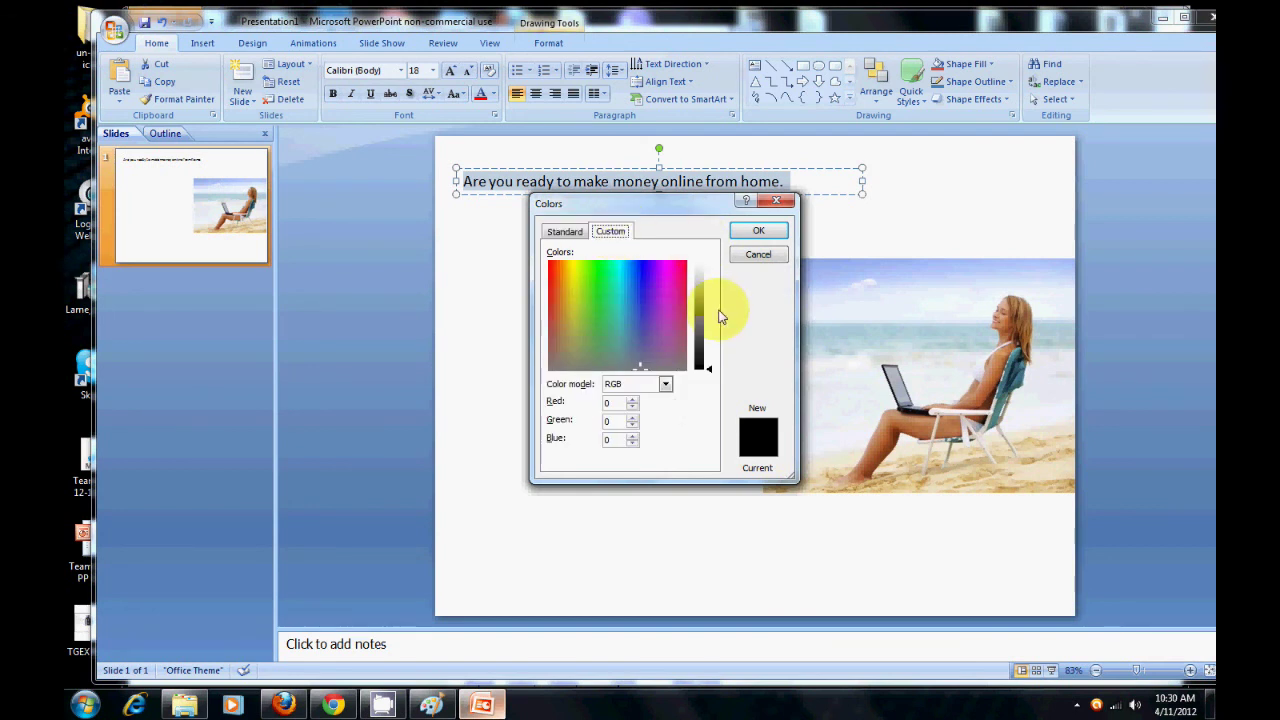
double_click(608, 403)
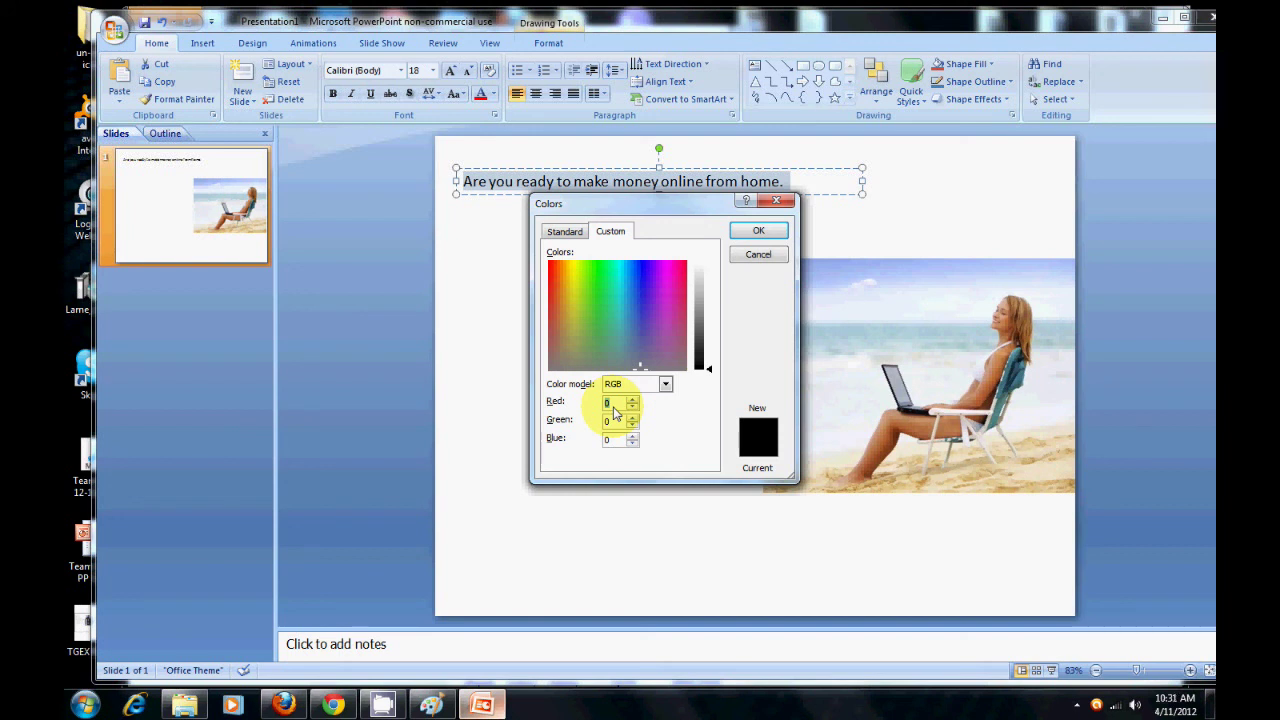
type("178")
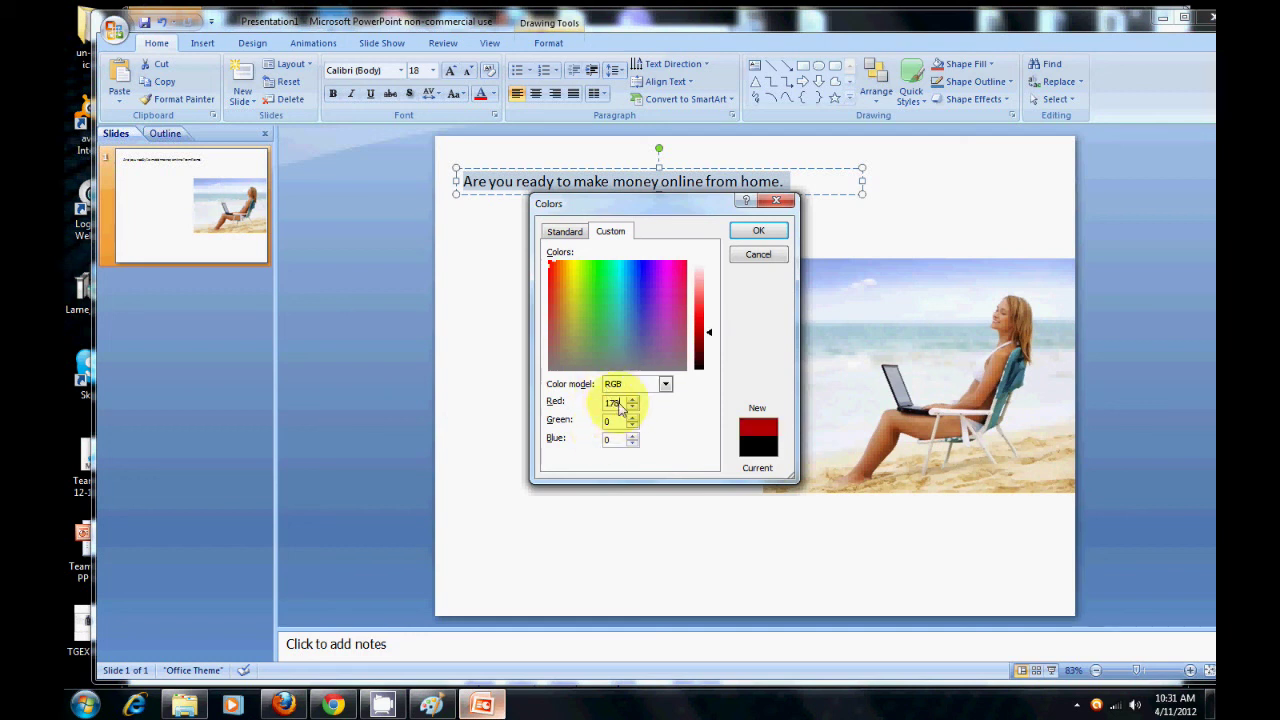
left_click(613, 422)
type("255")
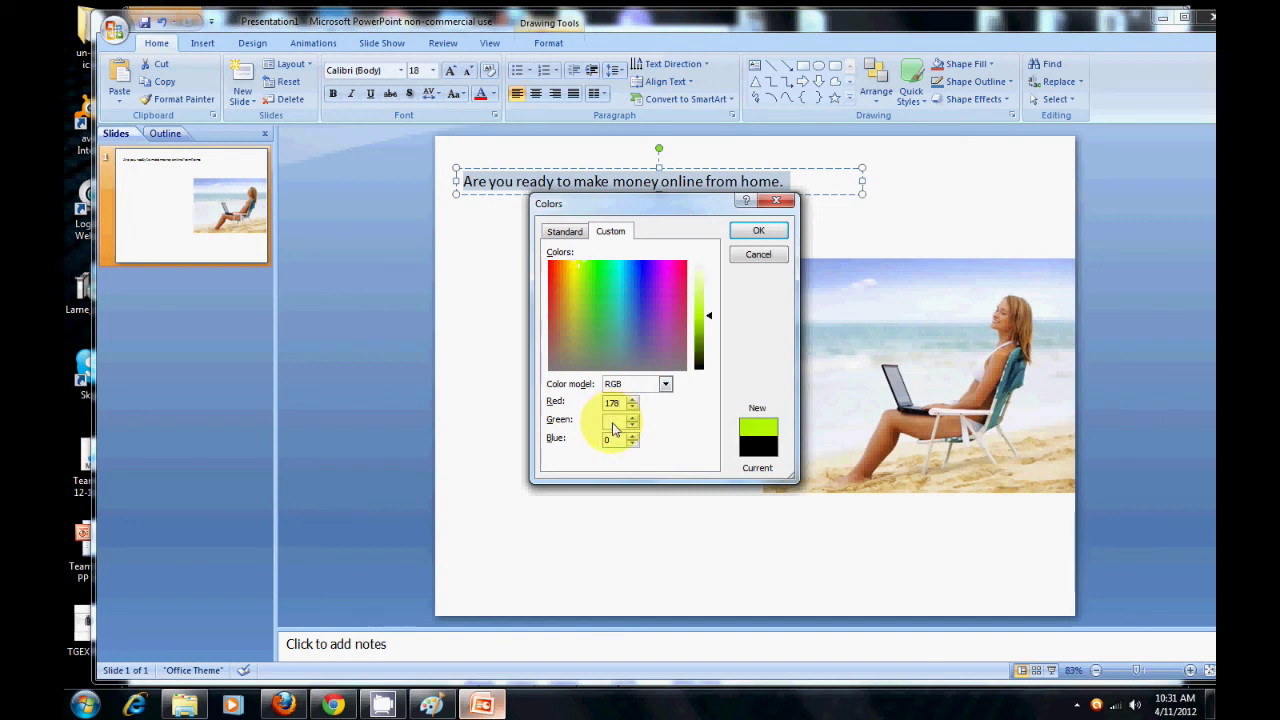
type("34")
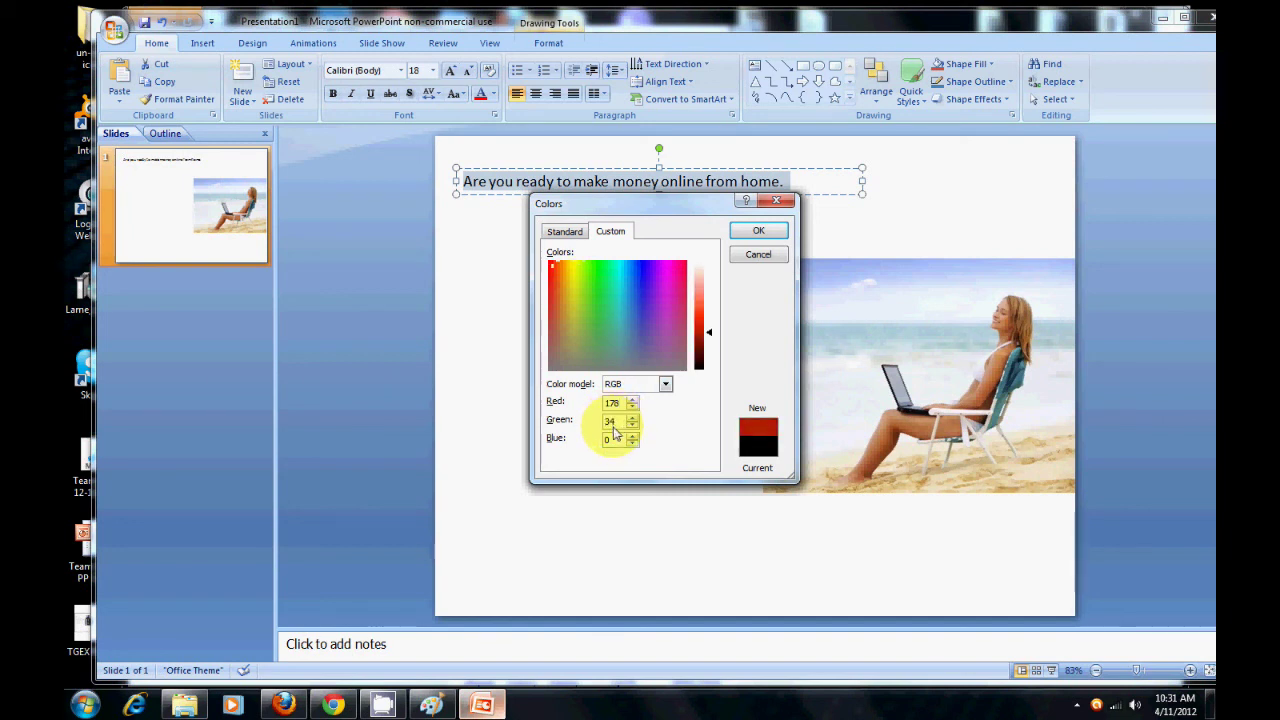
type("255")
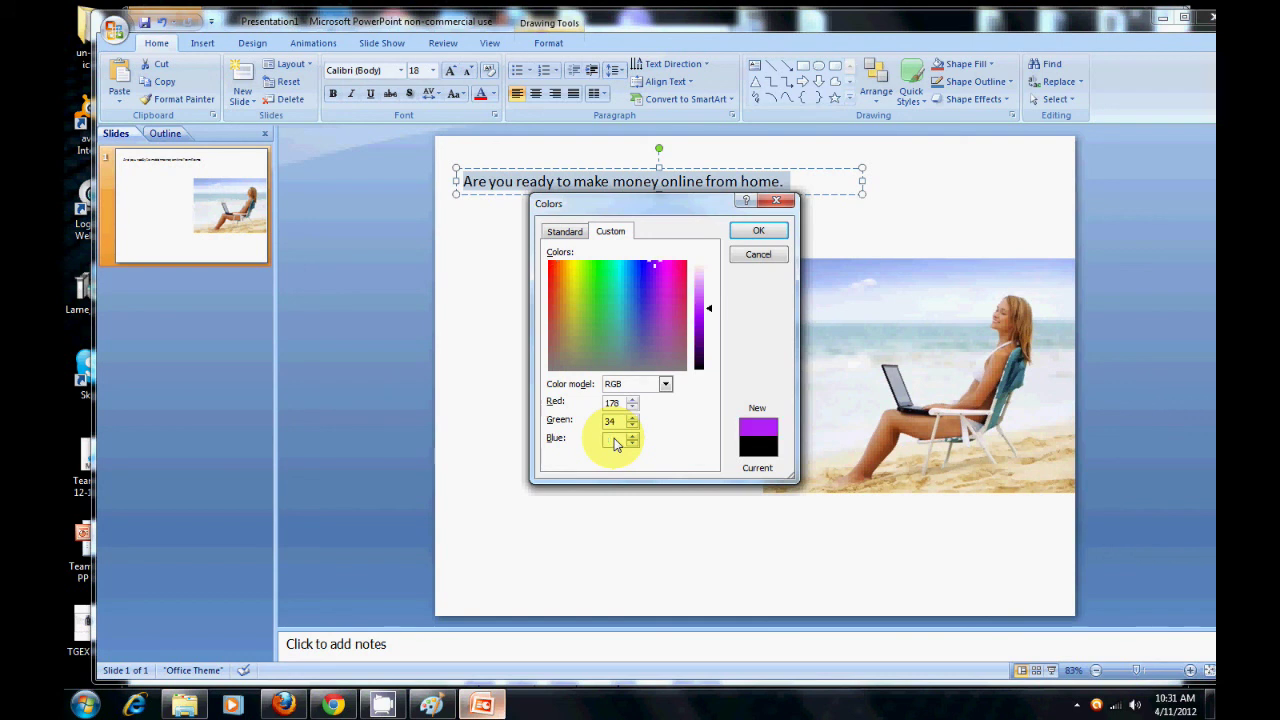
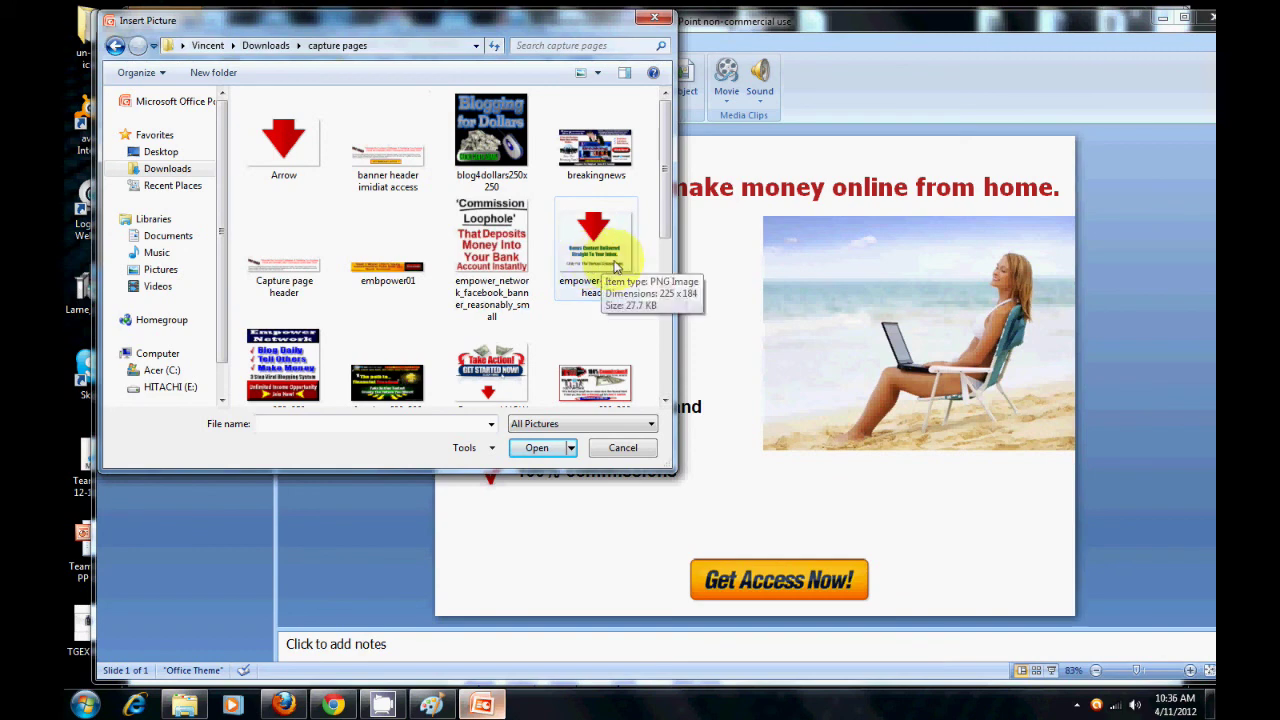
Insert the Arrow picture from the capture pages folder, place it just above the Get Access Now! button, and deselect it
left_click(281, 136)
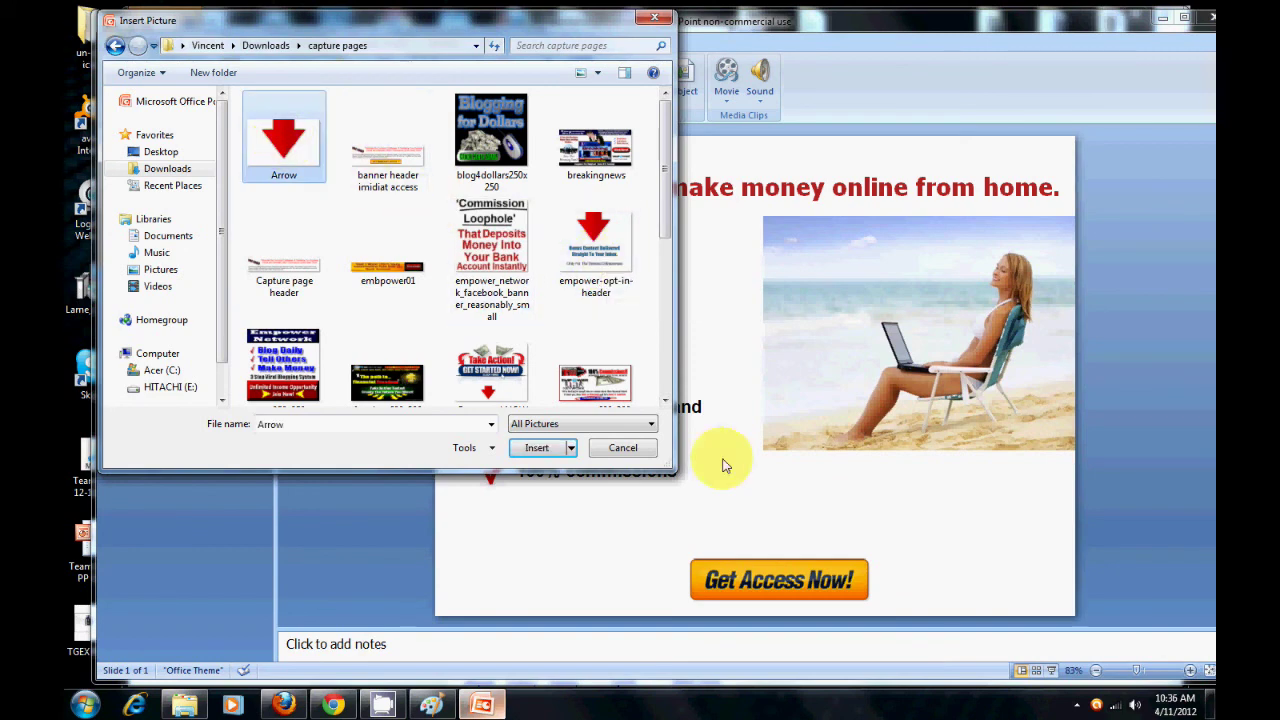
left_click(556, 448)
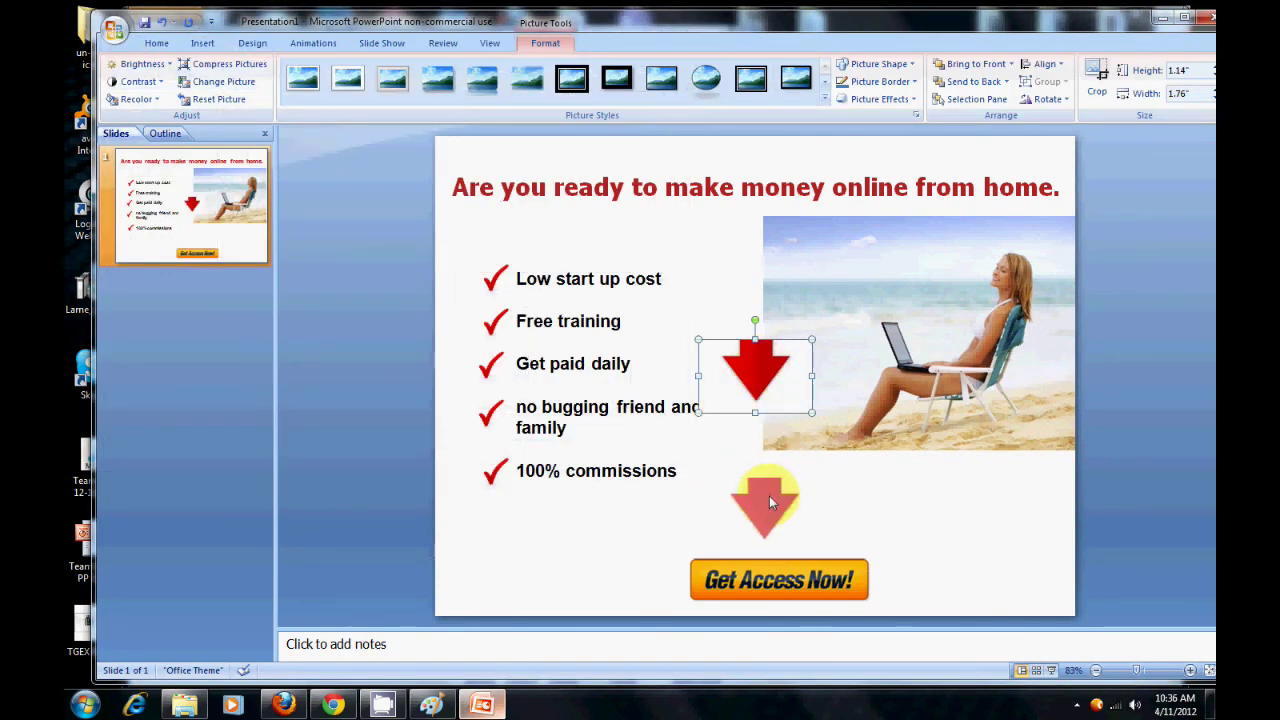
left_click_drag(786, 488, 786, 488)
left_click(940, 489)
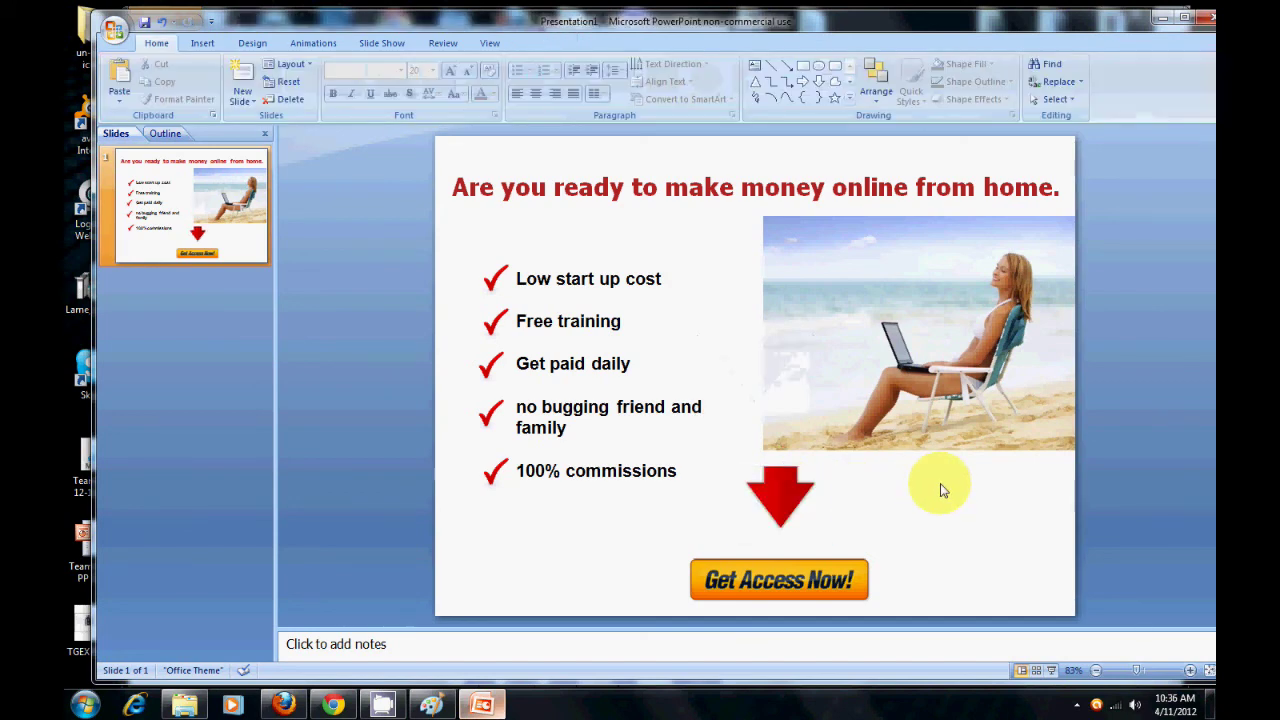
Switch to Chrome, search Google Images for "check mark" in a new tab, and browse the results
left_click(335, 705)
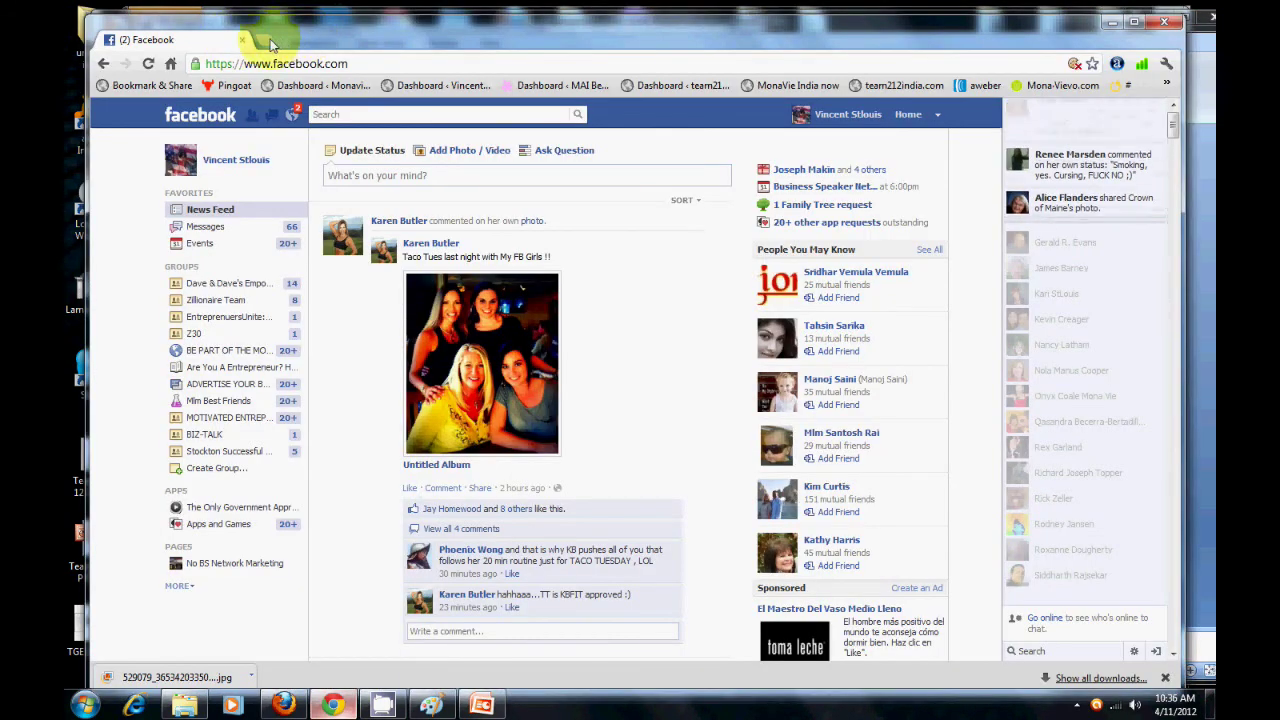
left_click(258, 39)
left_click(171, 65)
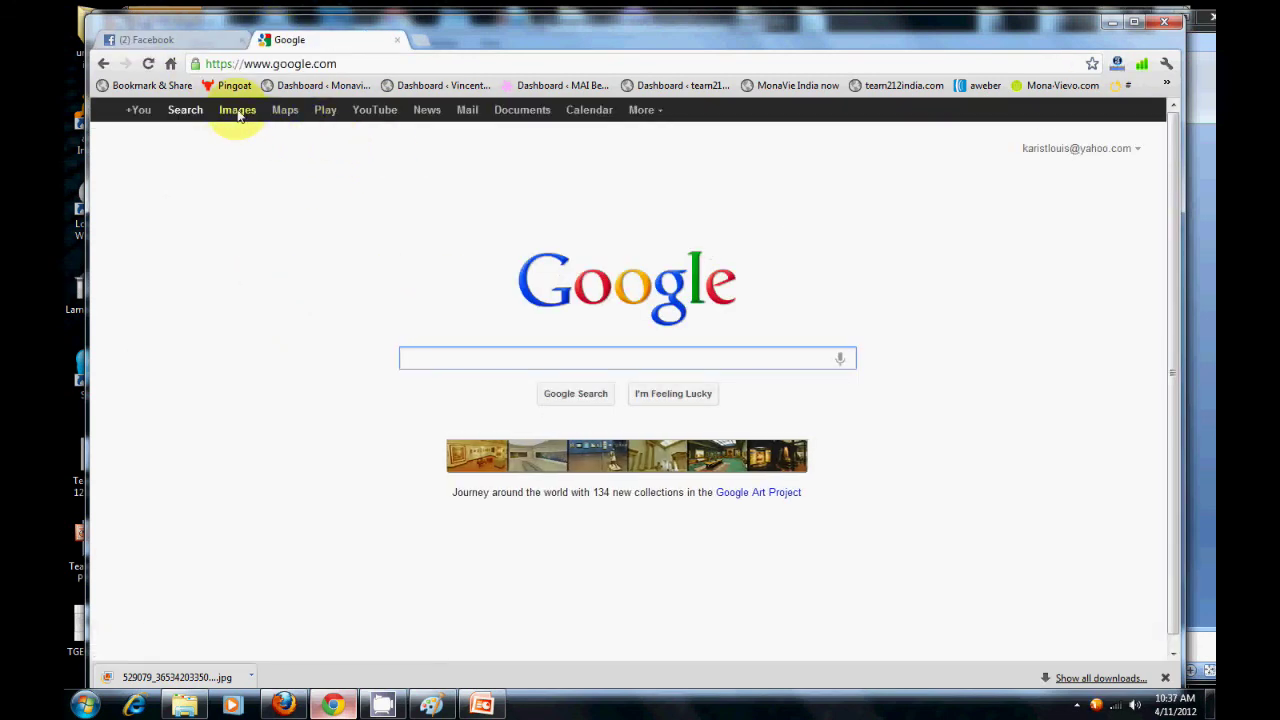
left_click(238, 112)
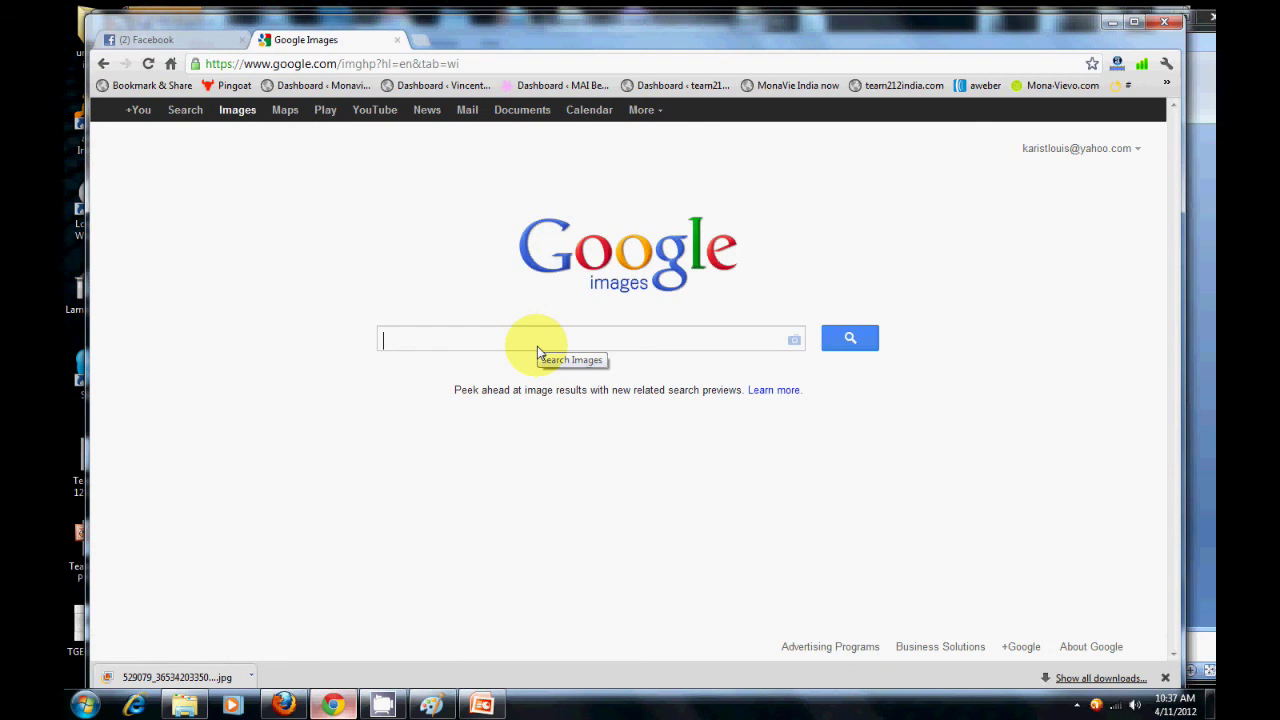
type("check")
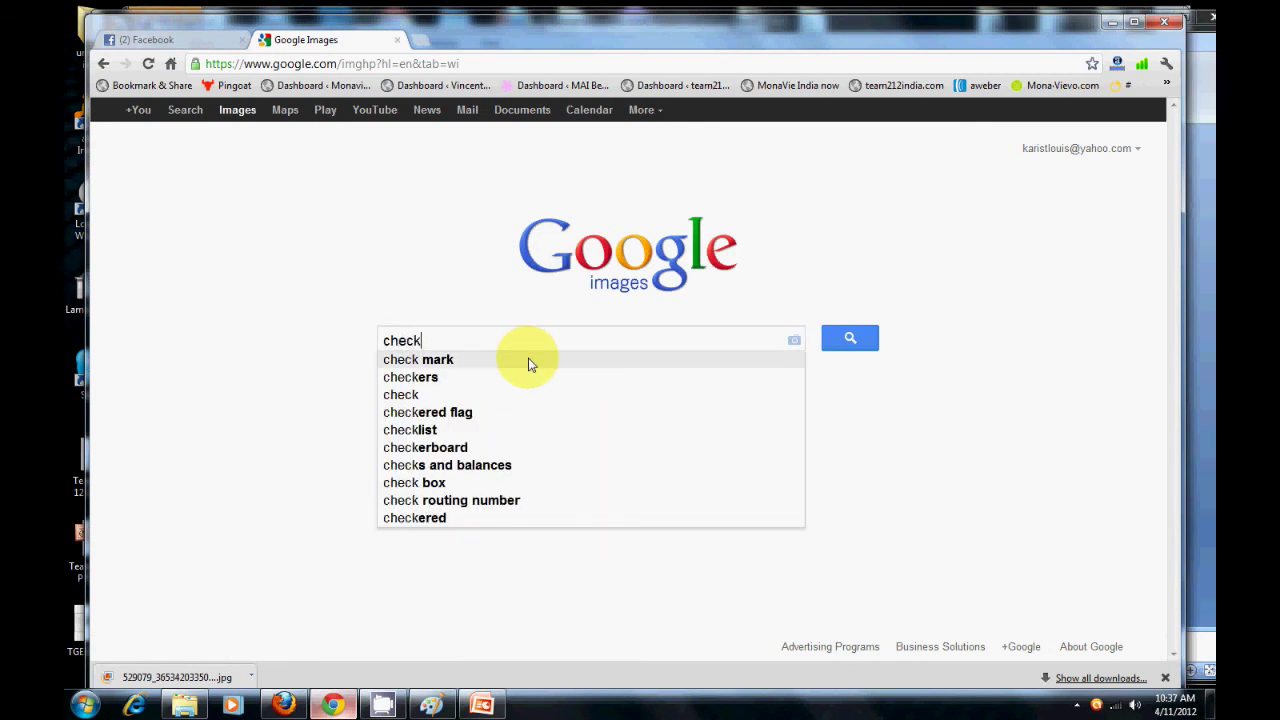
left_click(528, 360)
scroll(1035, 380, "down", 8)
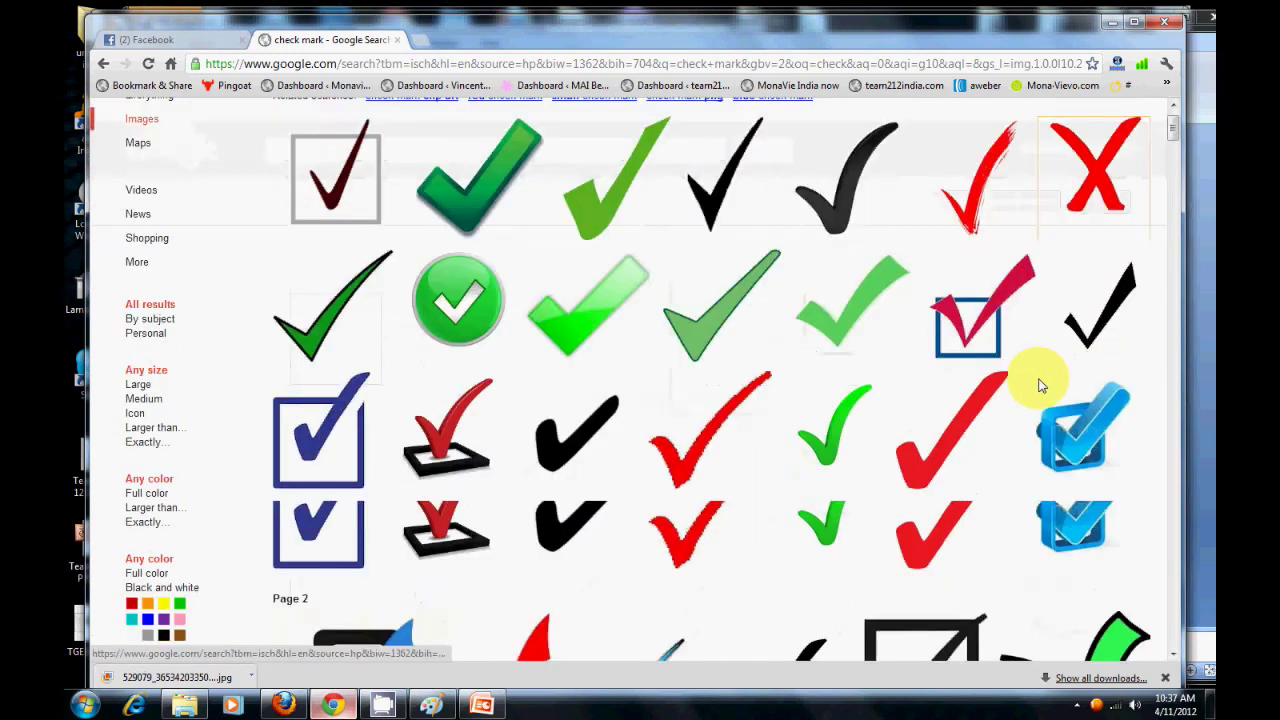
scroll(1033, 385, "up", 10)
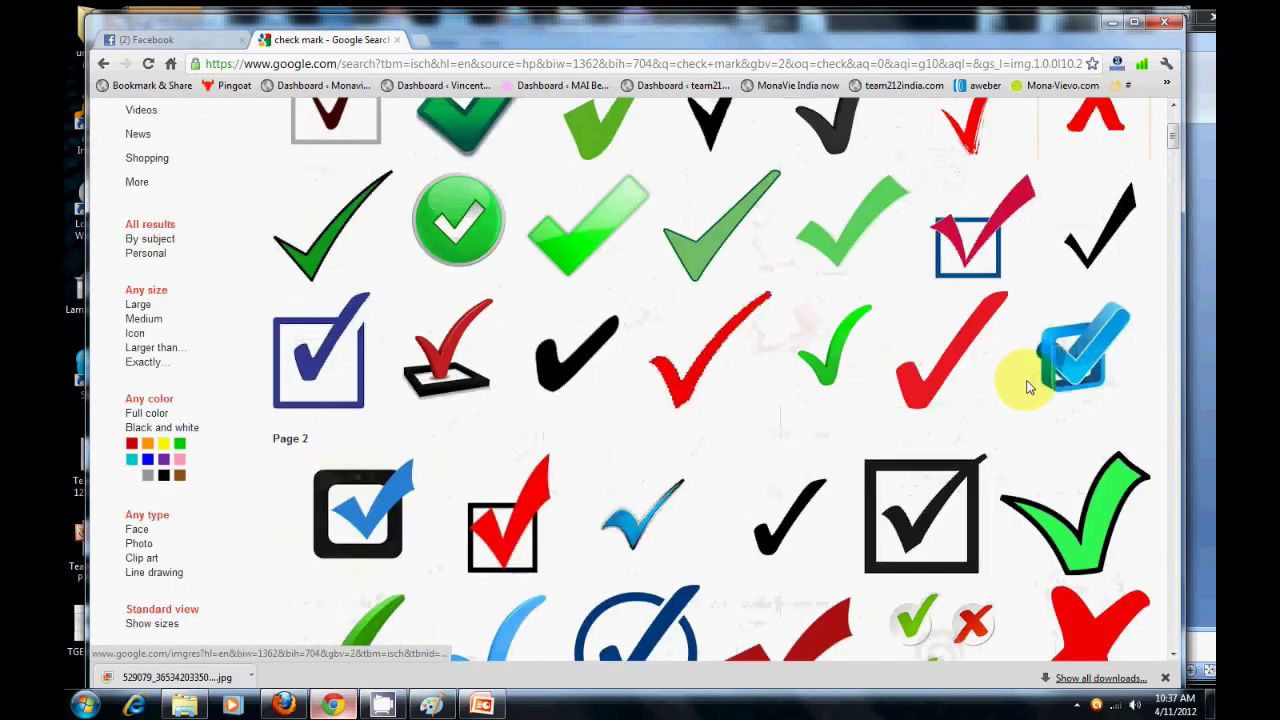
Search Google Images for "girl on computer" and look through the result pages for suitable photos
left_click(405, 152)
key("BackSpace")
key("BackSpace")
key("BackSpace")
key("BackSpace")
key("BackSpace")
key("BackSpace")
key("BackSpace")
key("BackSpace")
key("BackSpace")
key("BackSpace")
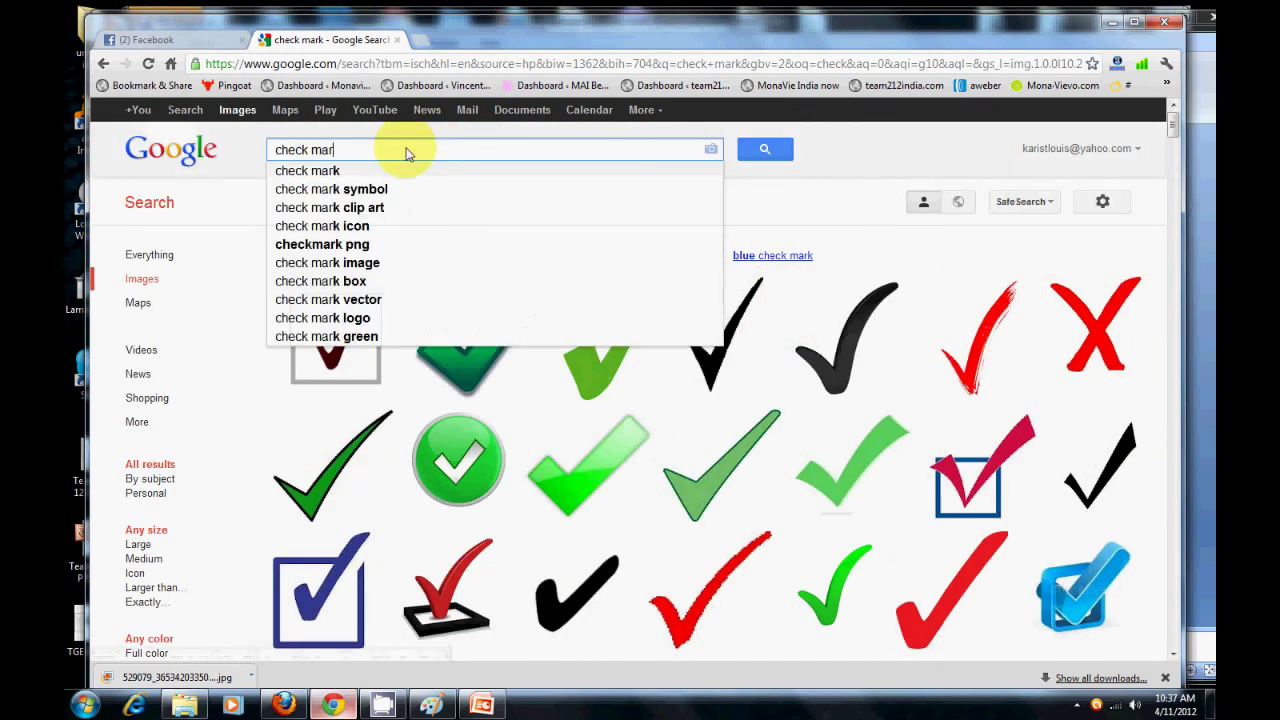
type("g")
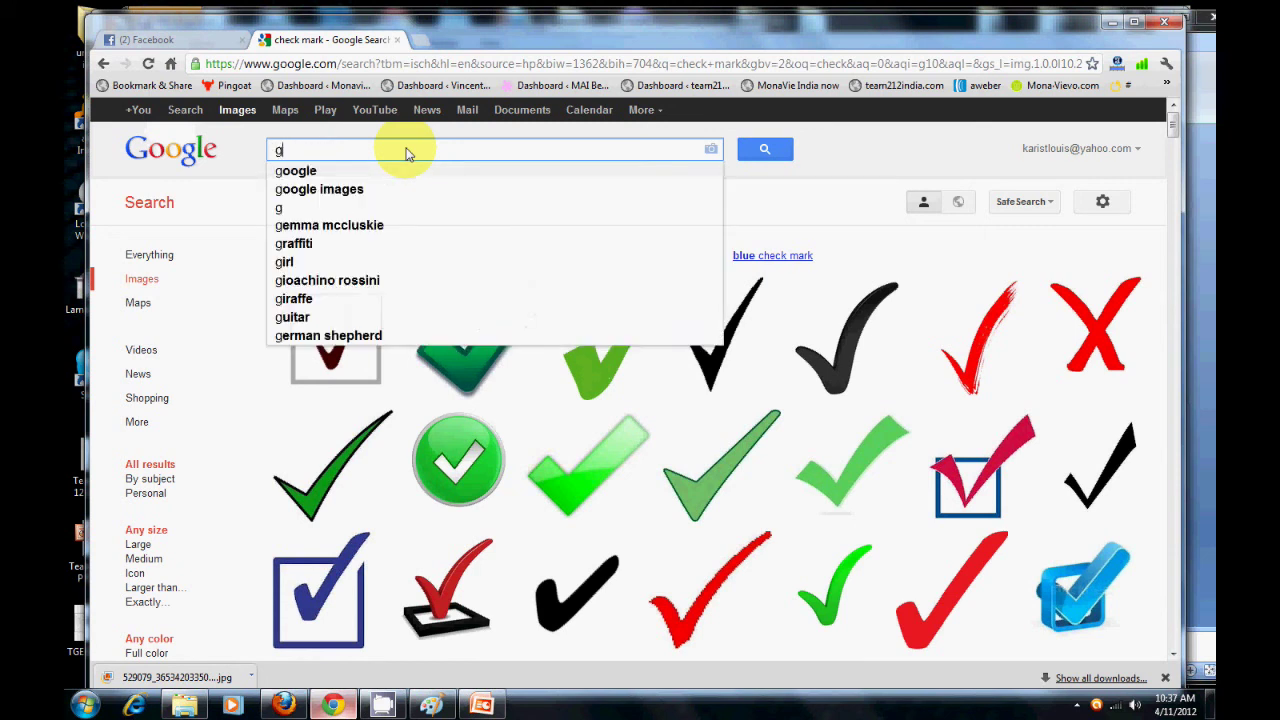
type("irl on comput")
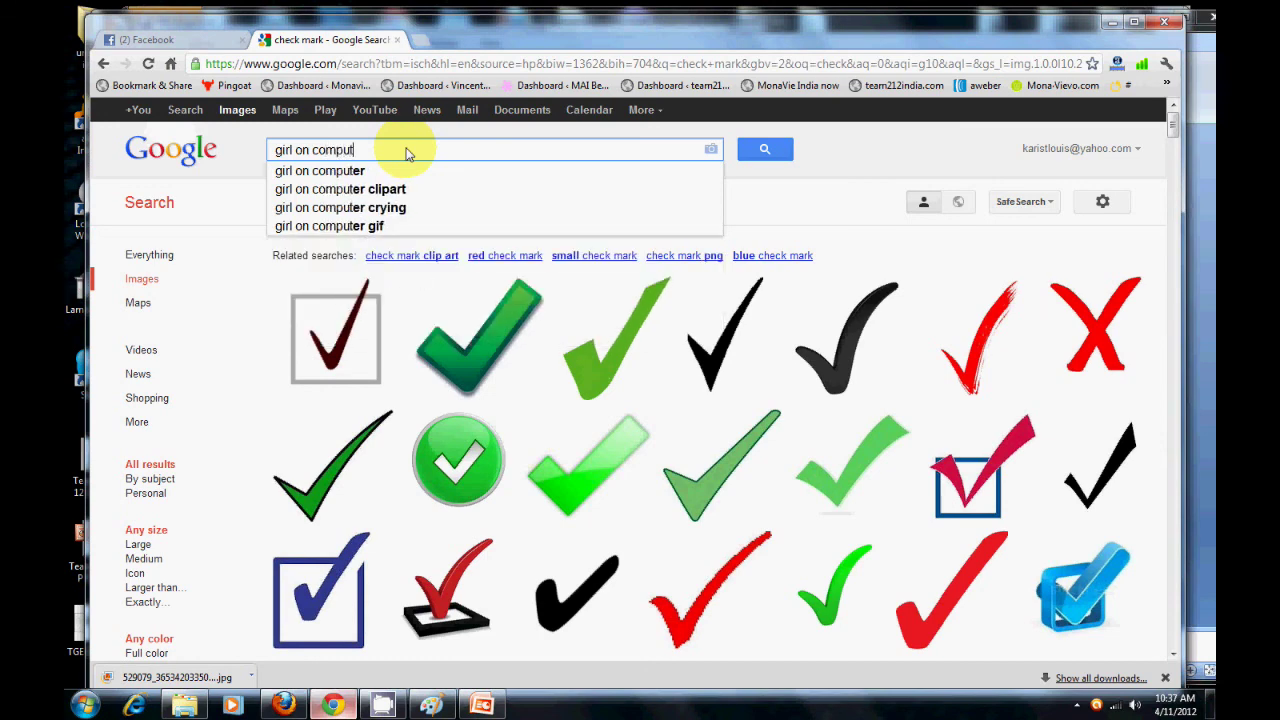
left_click(366, 176)
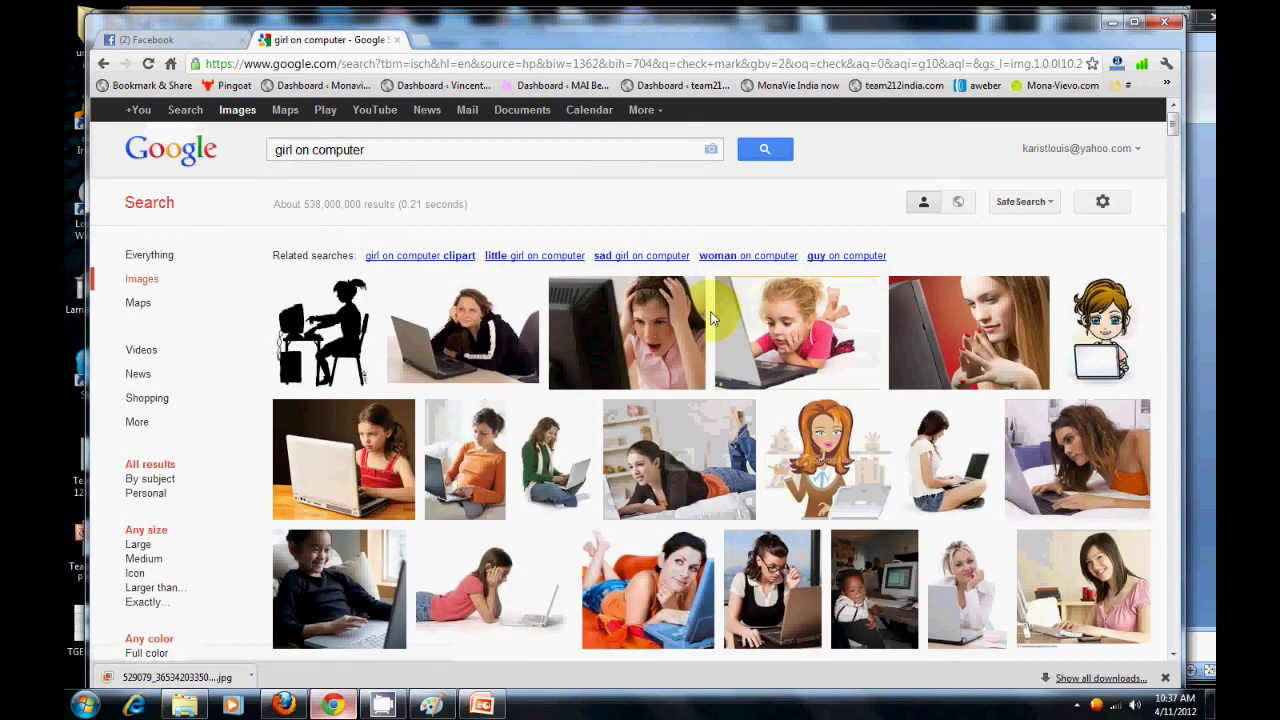
scroll(885, 349, "down", 5)
scroll(885, 349, "down", 4)
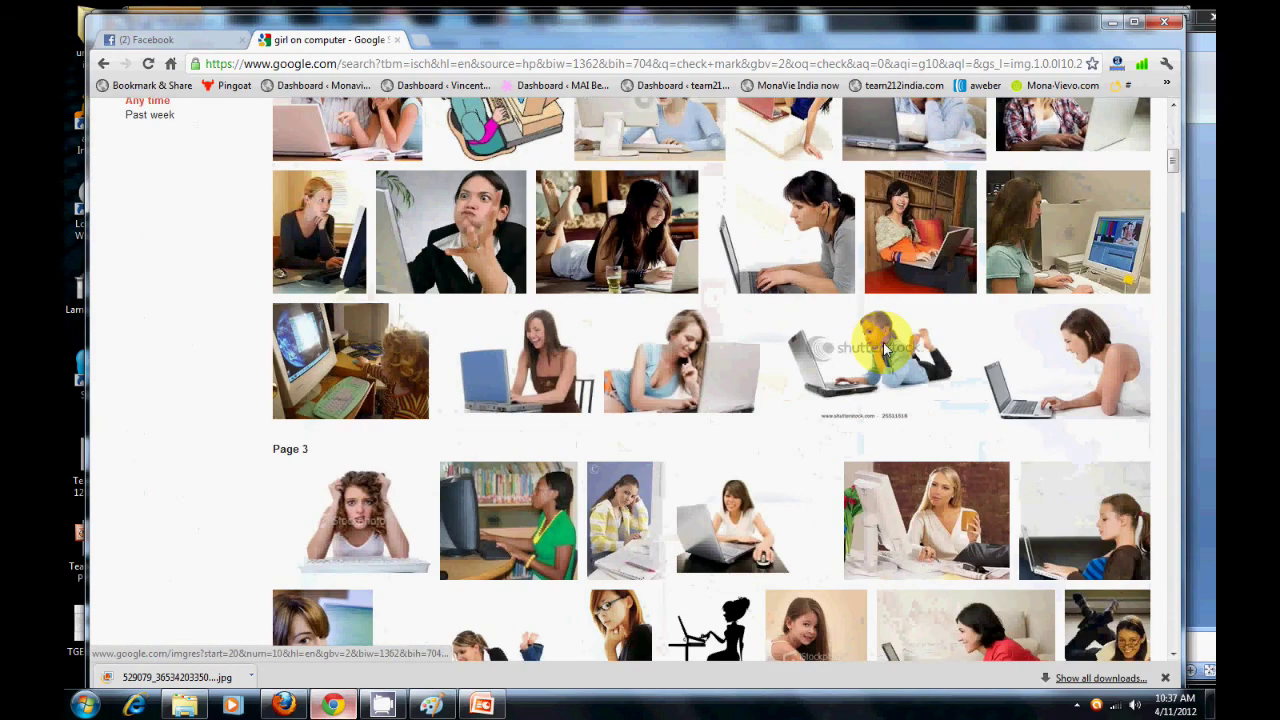
scroll(882, 347, "down", 8)
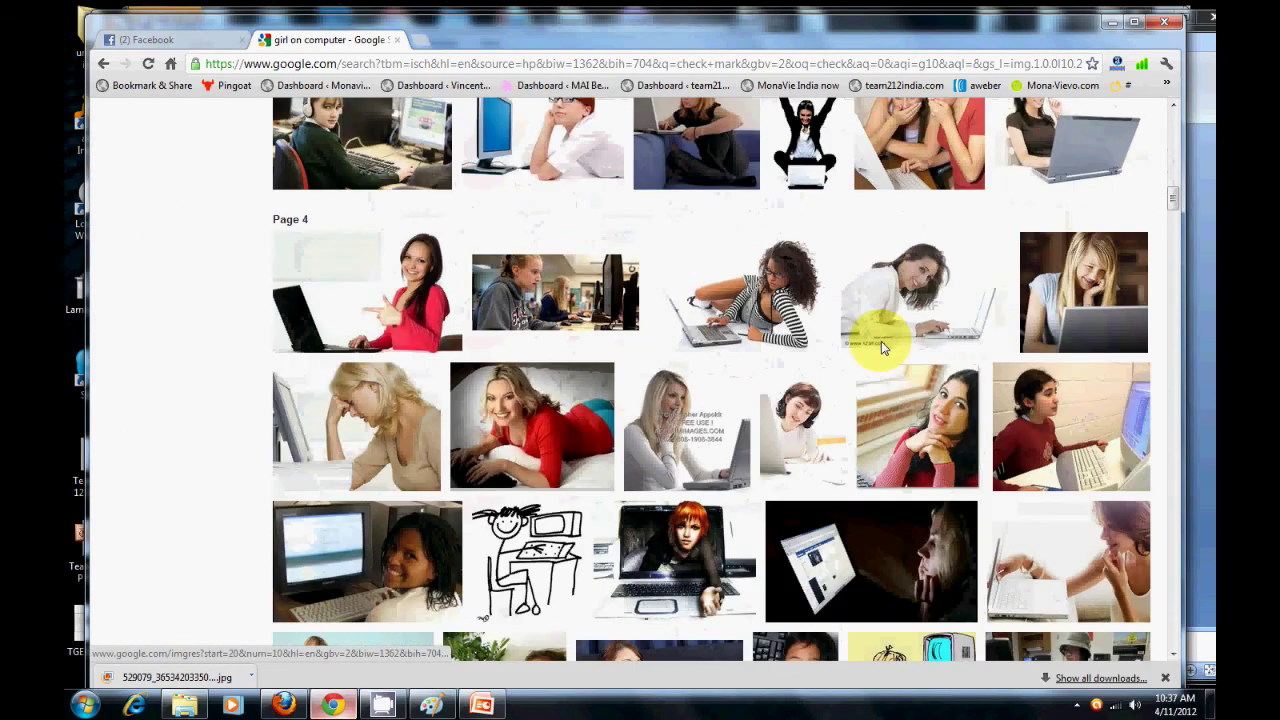
scroll(881, 345, "down", 4)
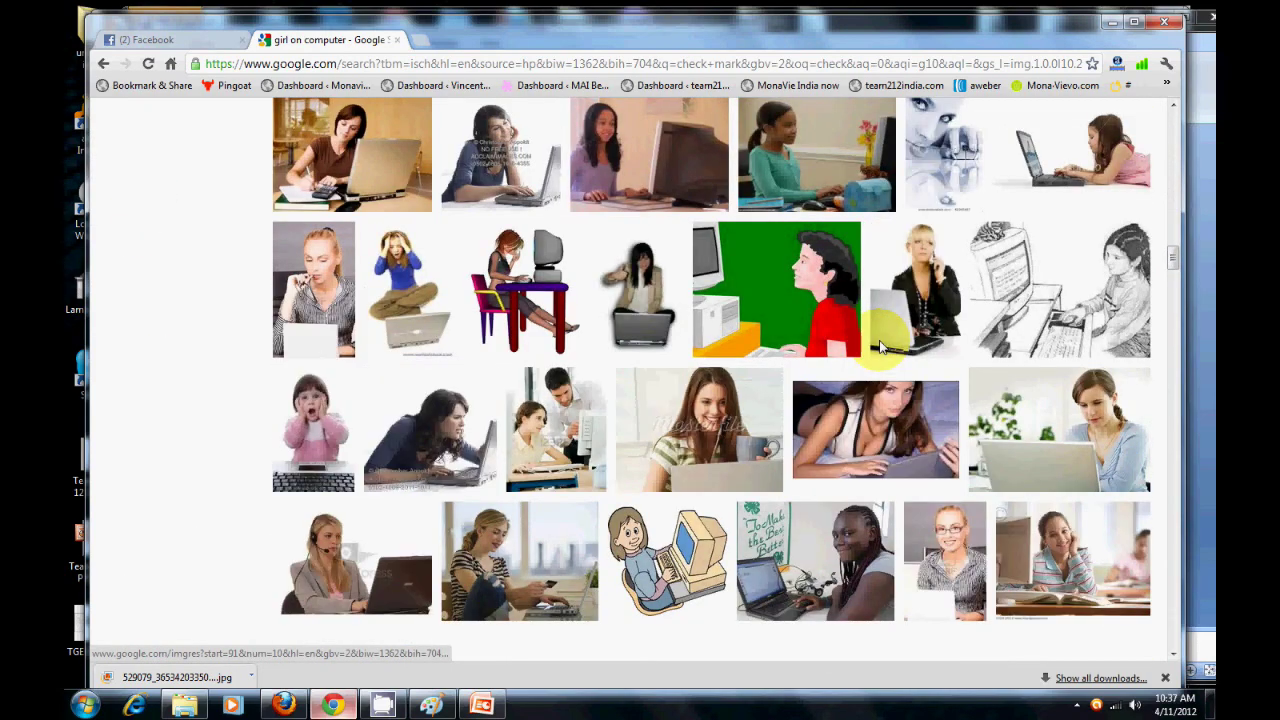
key("Home")
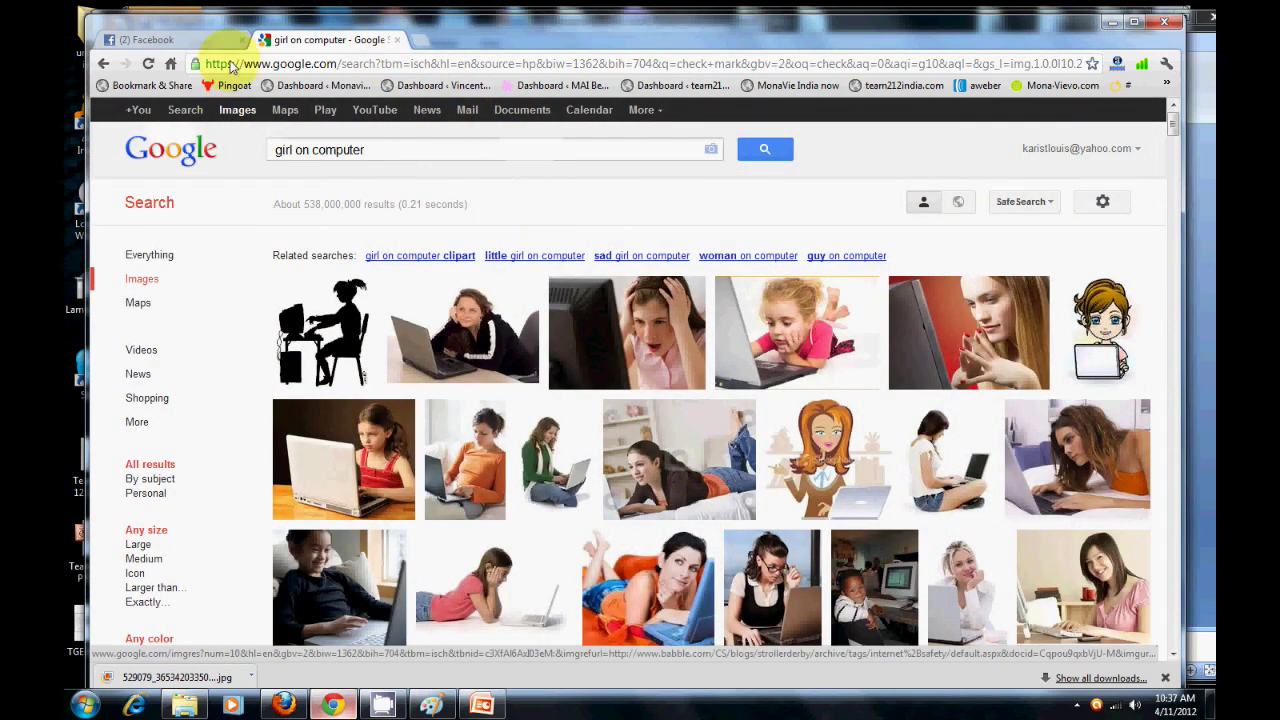
View the full-size cutcaster.com photo of the girl lying on a bed with a laptop, and return to the image results
scroll(728, 434, "down", 2)
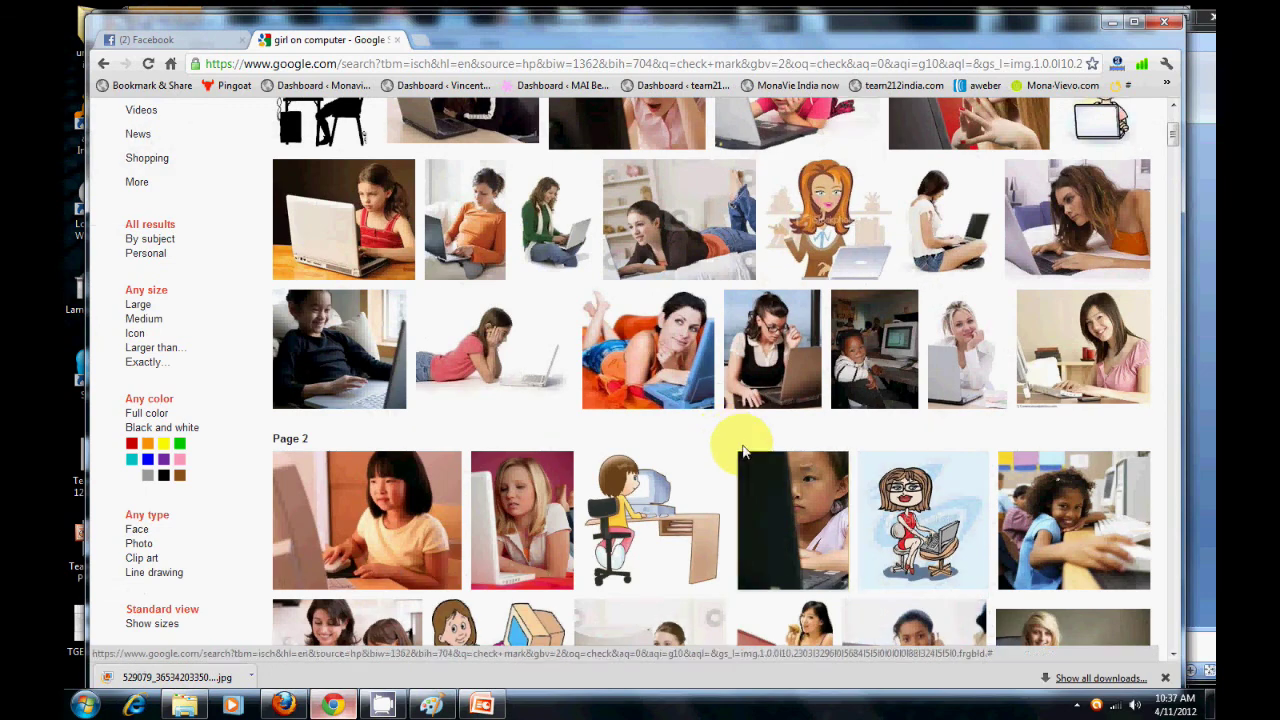
mouse_move(700, 198)
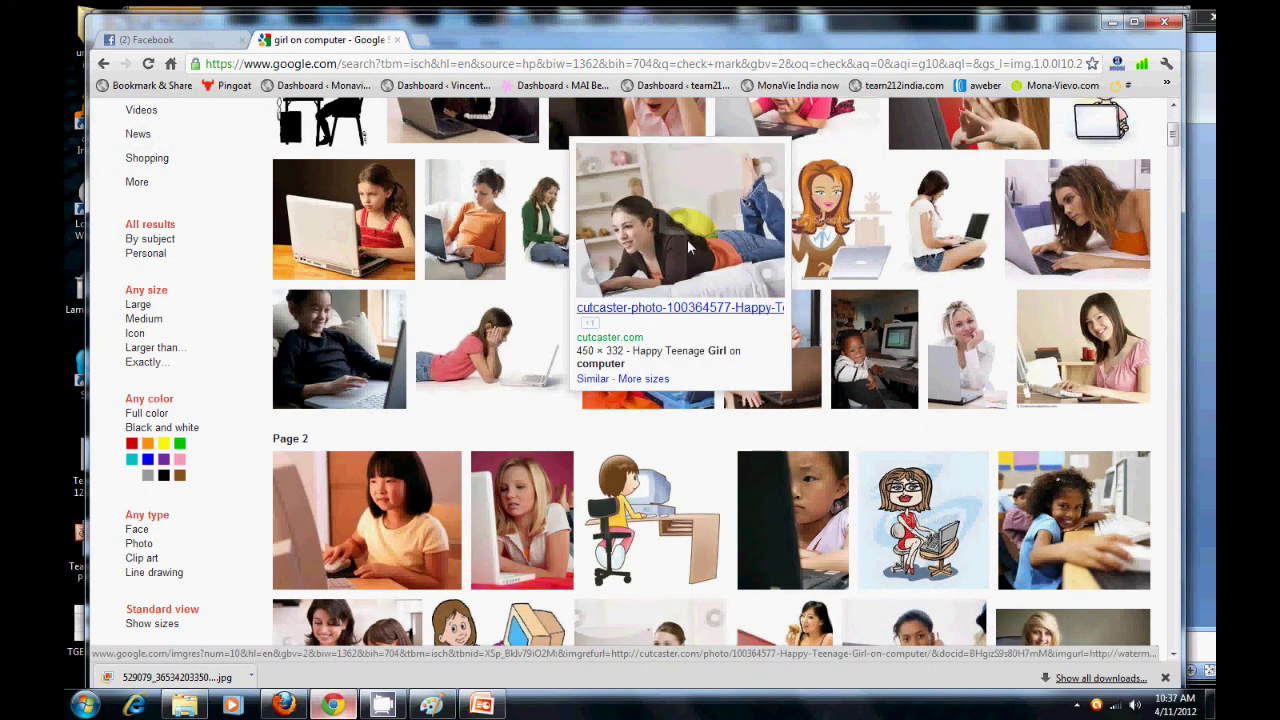
left_click(688, 233)
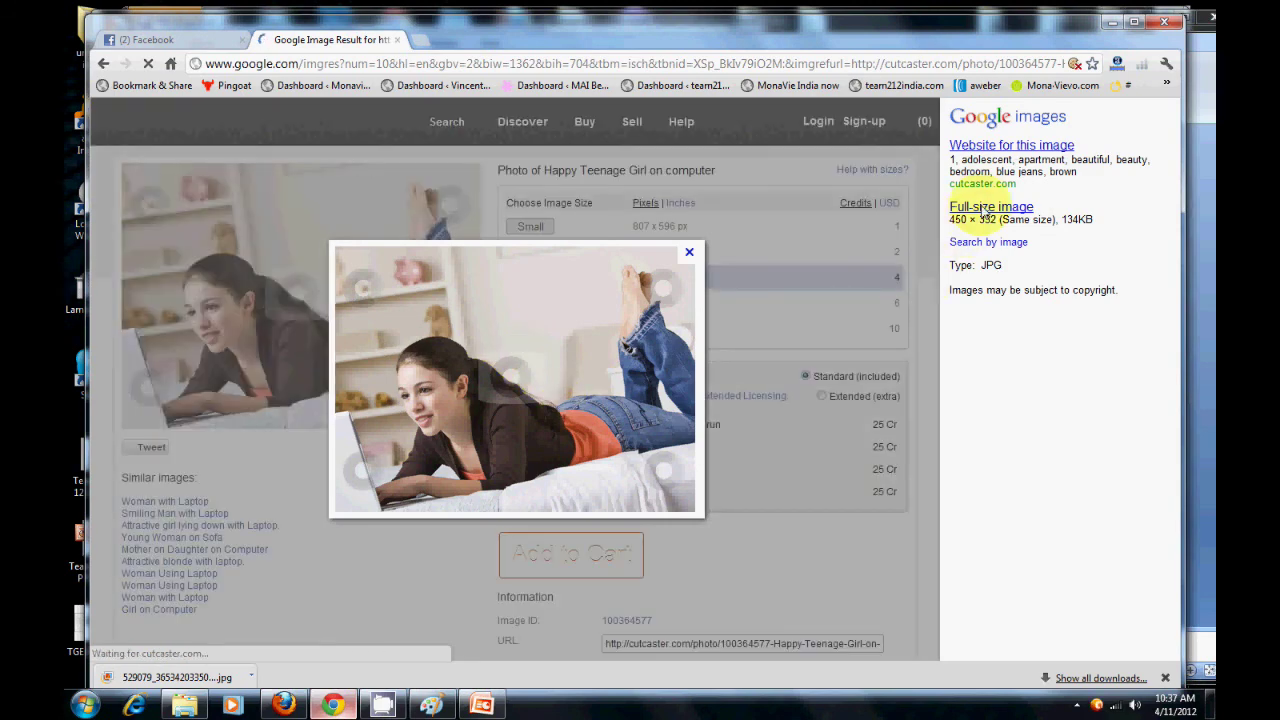
left_click(972, 207)
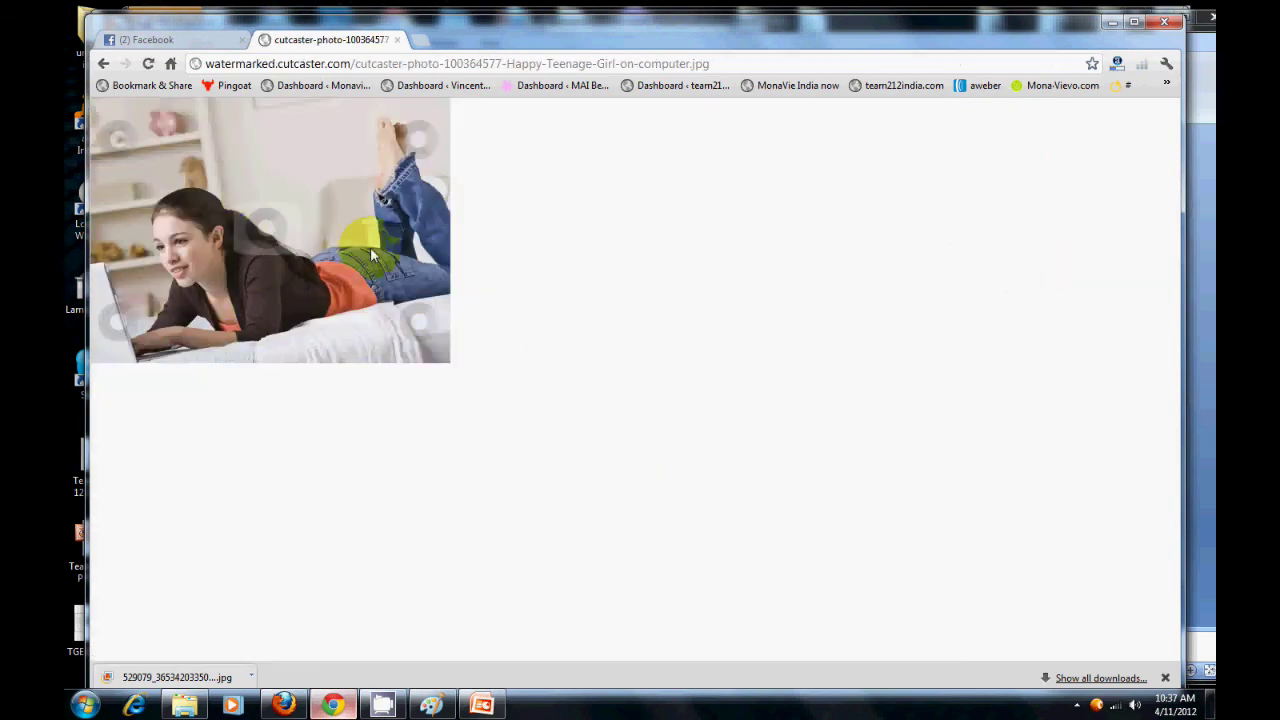
left_click(103, 64)
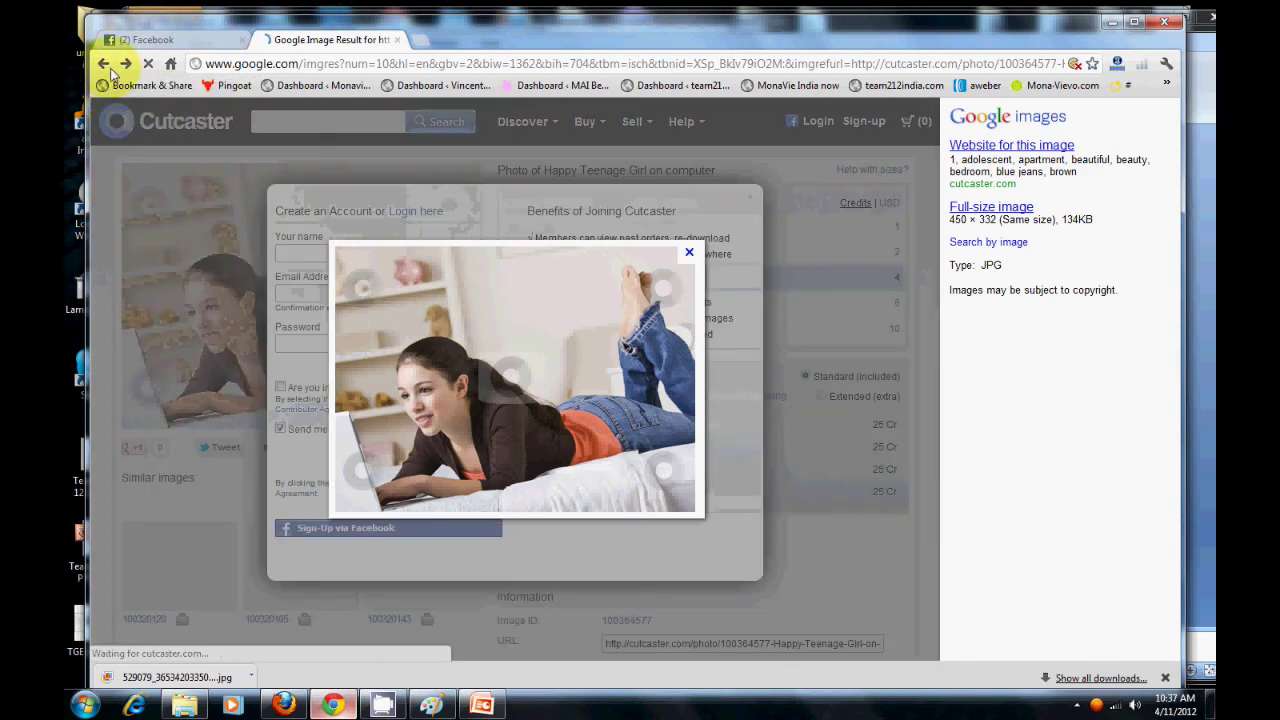
left_click(103, 64)
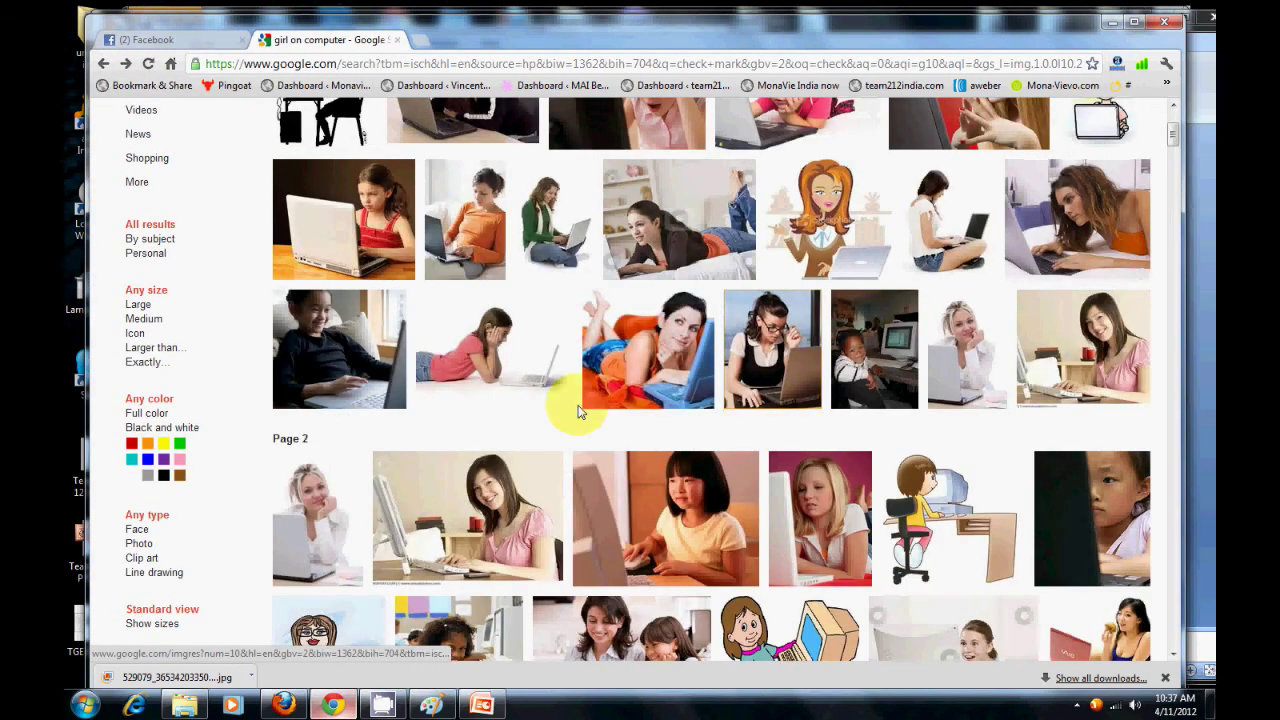
scroll(707, 383, "up", 1)
scroll(707, 383, "up", 2)
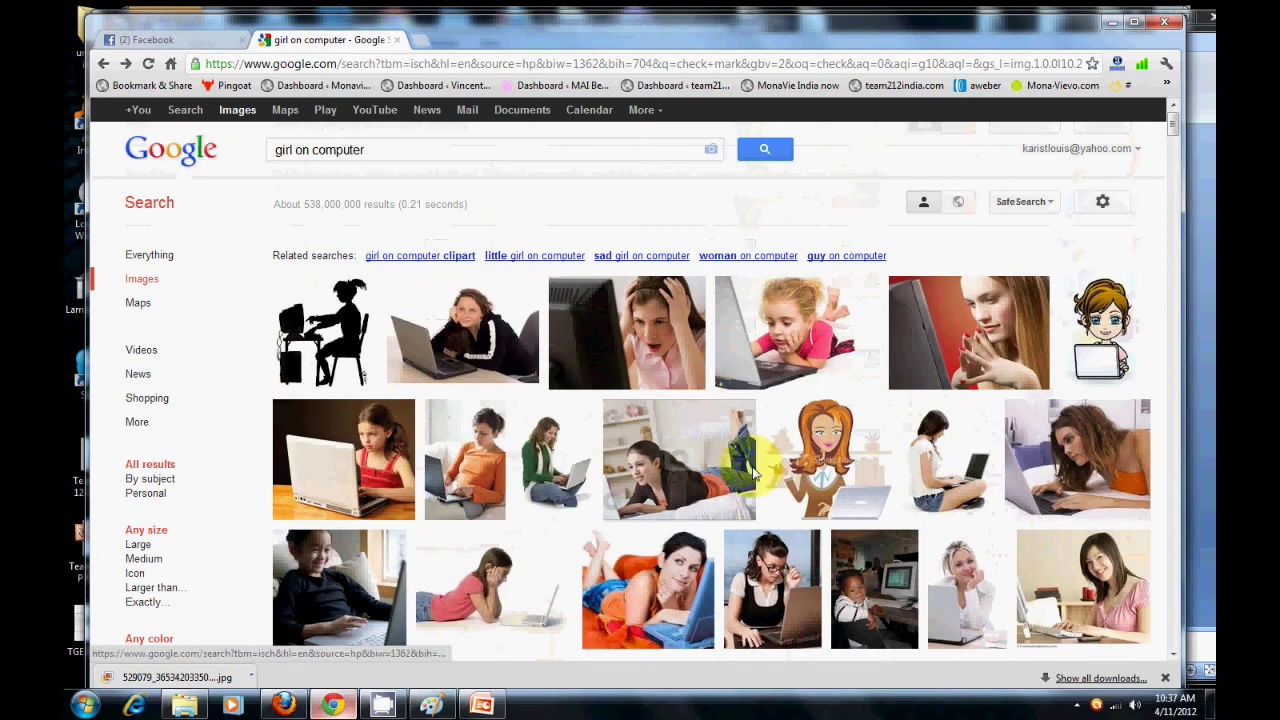
scroll(783, 500, "down", 1)
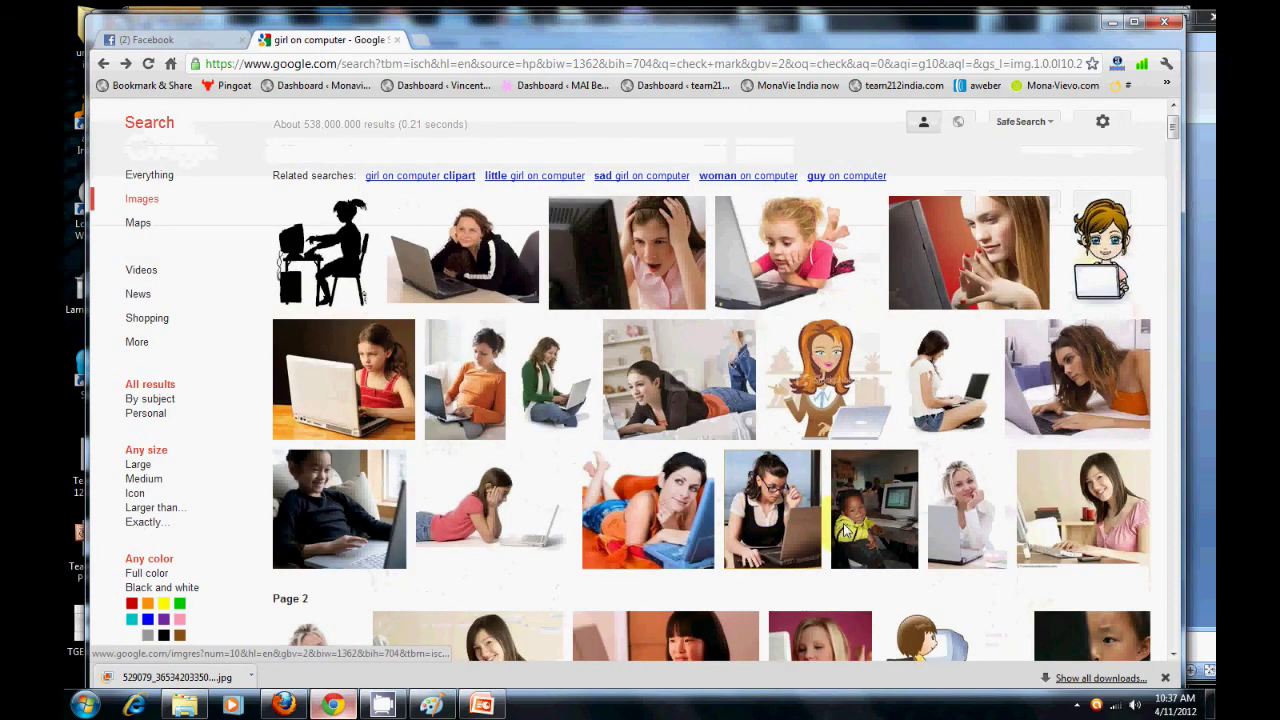
Open the full-size simpledime.com photo of the girl sitting with a laptop and try saving it to the Downloads folder
left_click(940, 393)
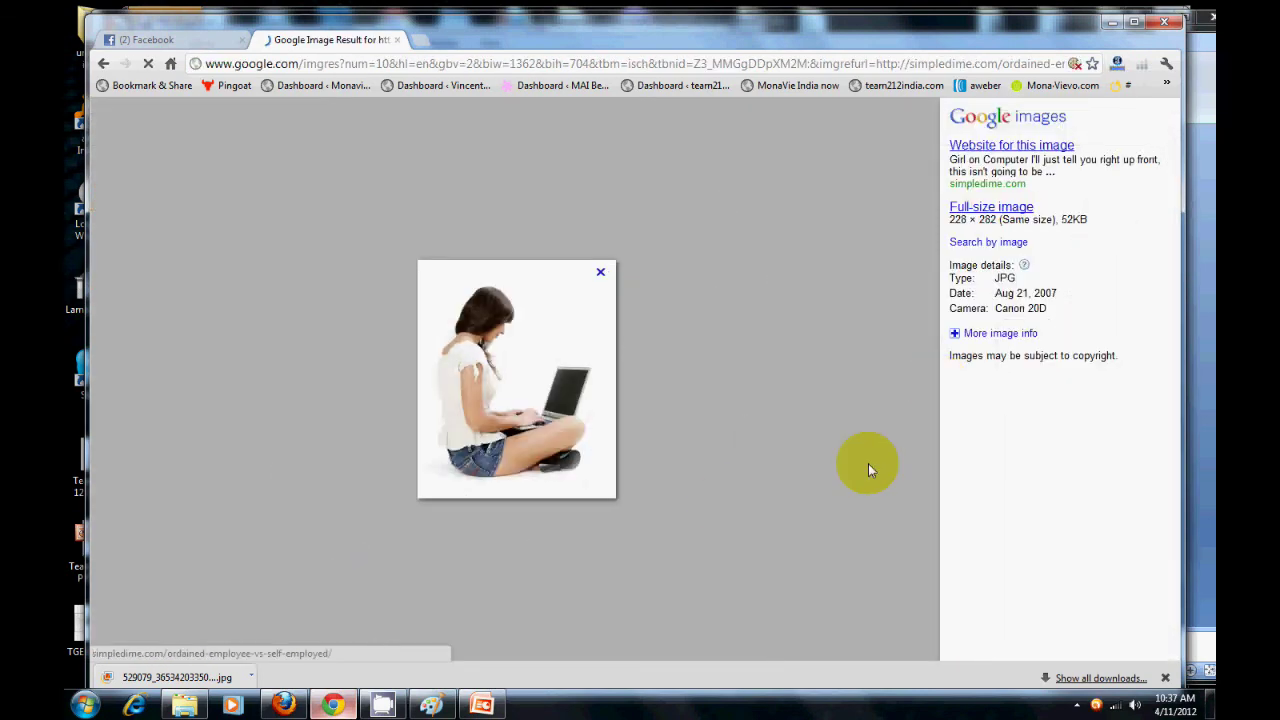
left_click(1002, 208)
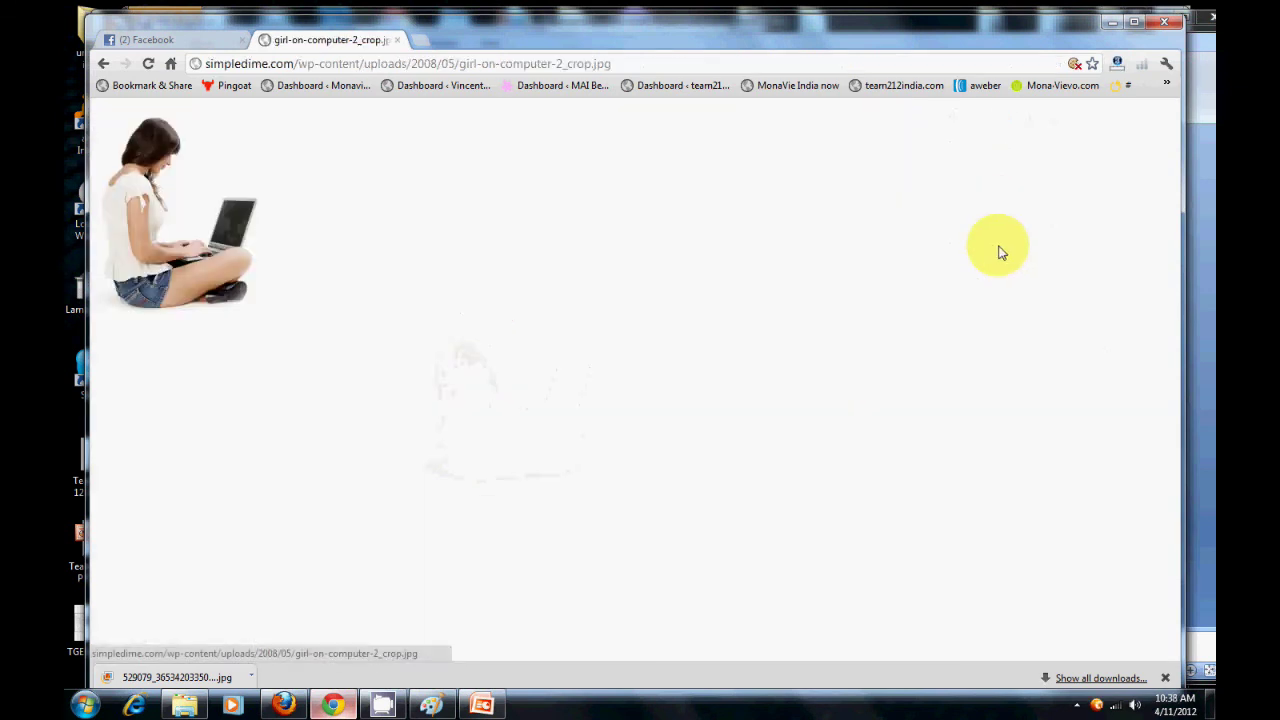
right_click(173, 190)
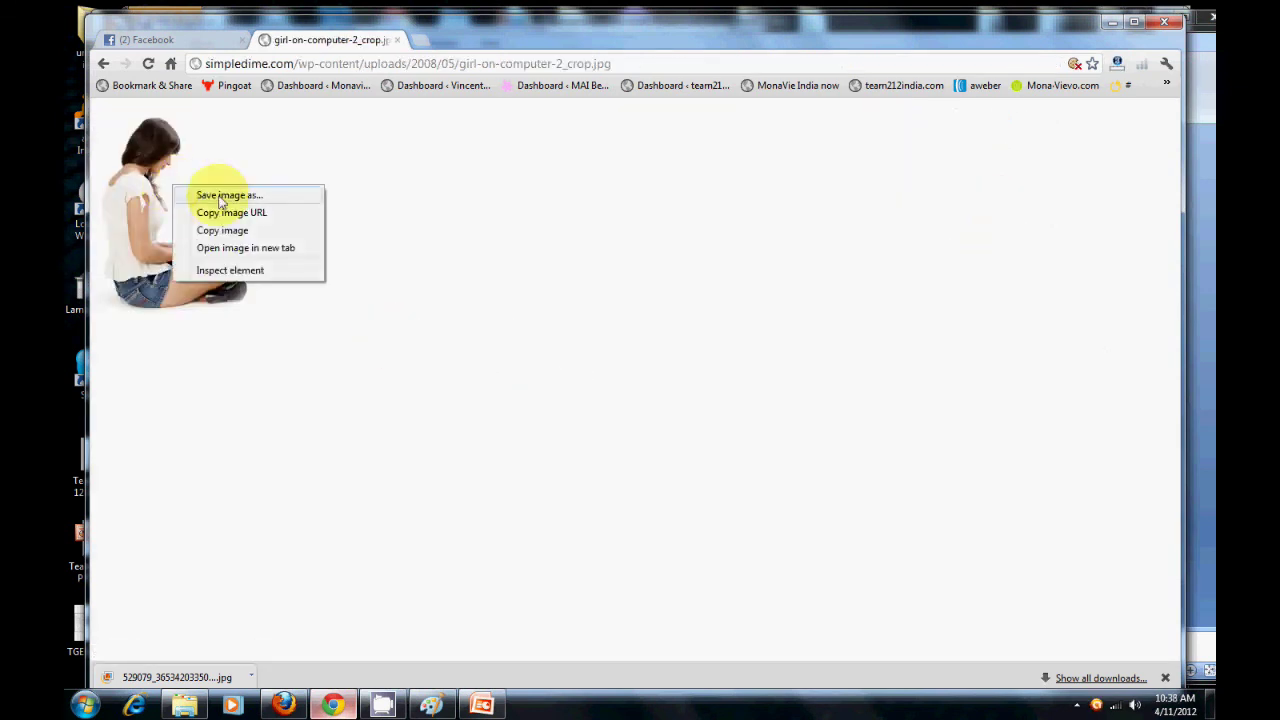
left_click(210, 195)
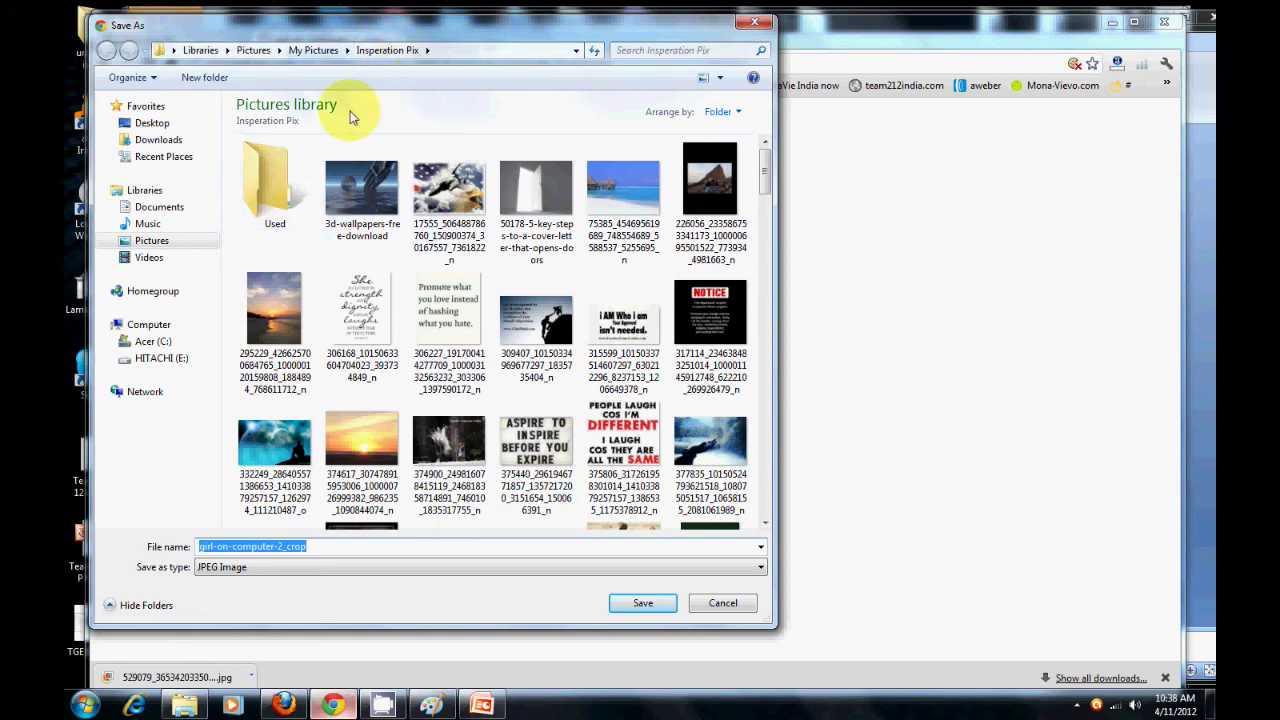
left_click(160, 140)
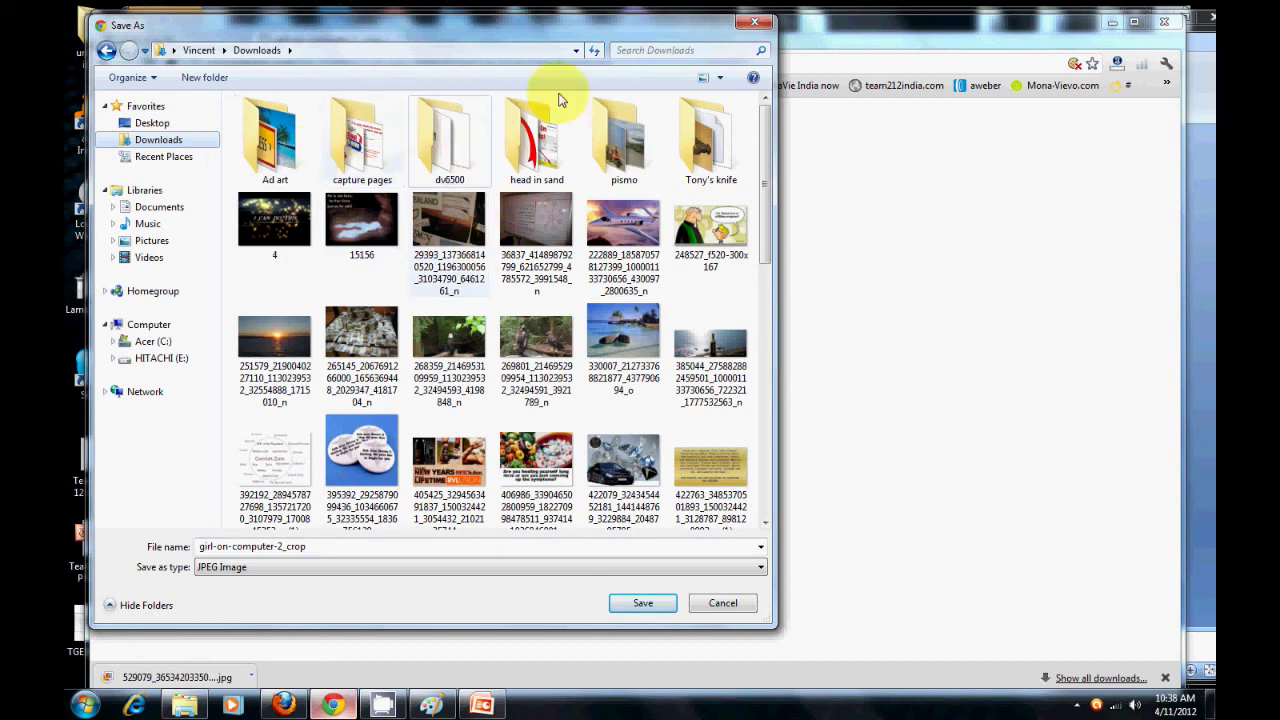
left_click(753, 24)
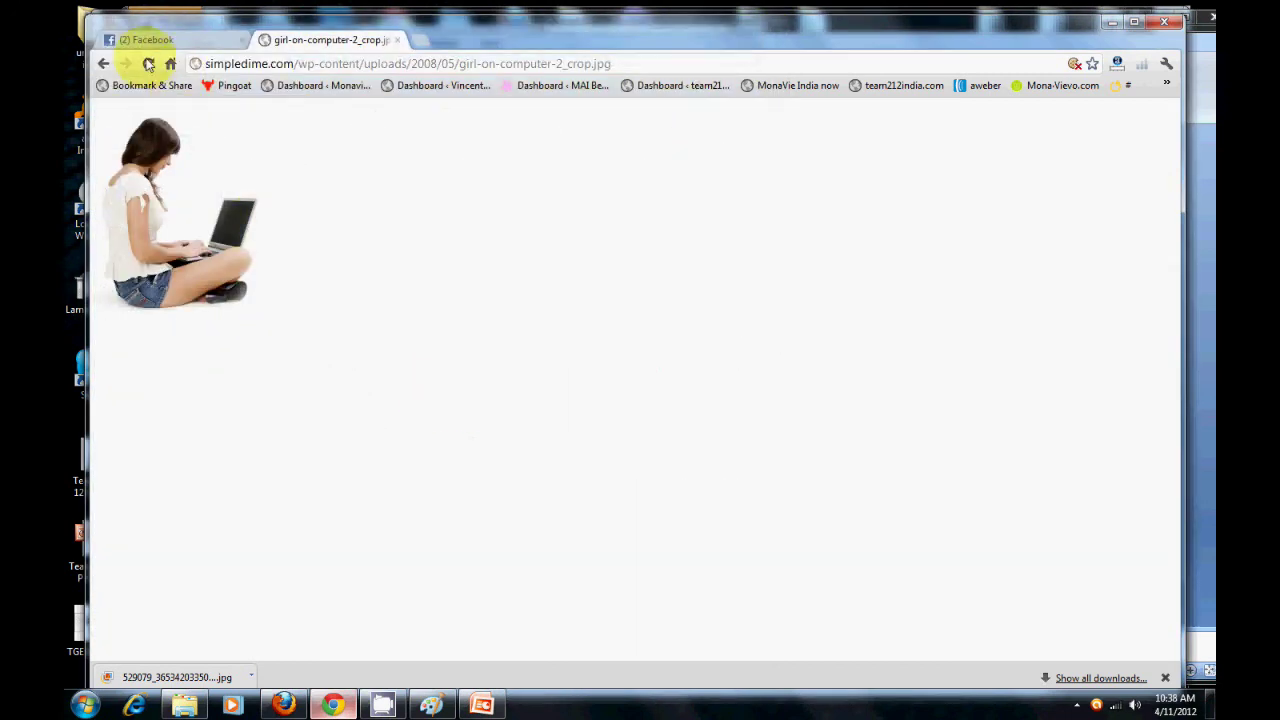
Go back to the image results, close the search tab, and switch from Chrome to the PowerPoint slide
left_click(103, 64)
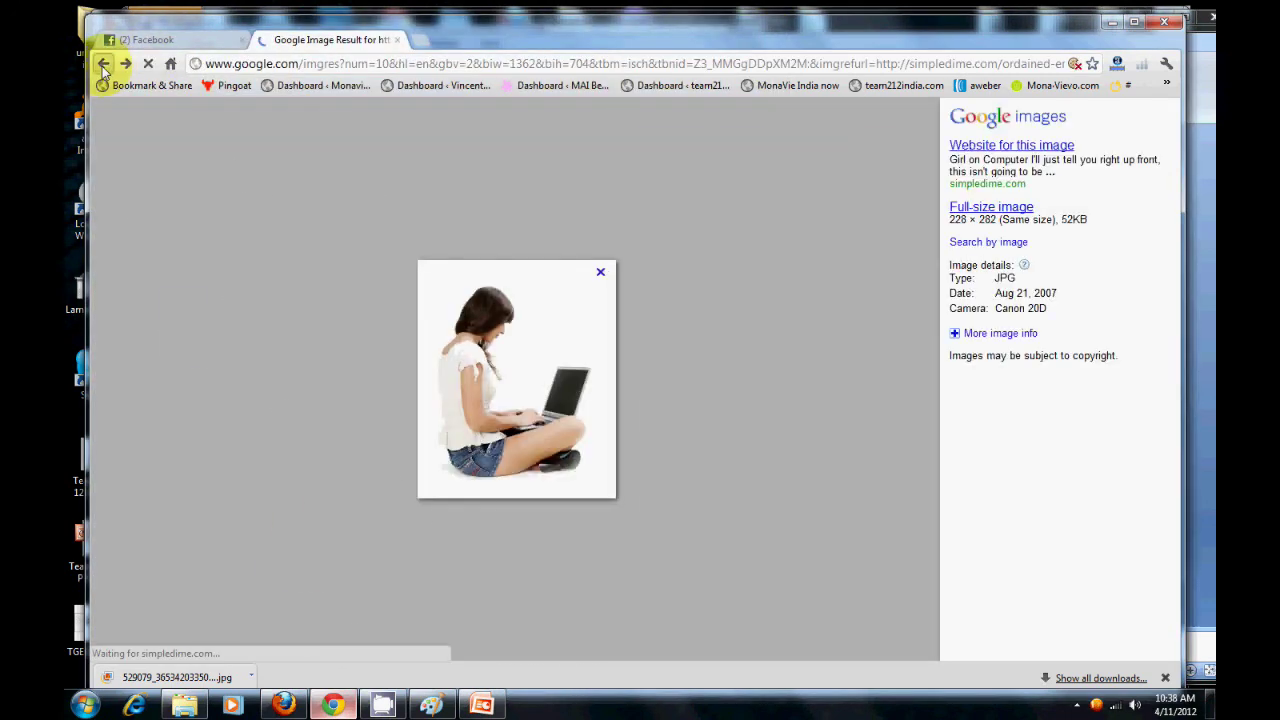
left_click(103, 64)
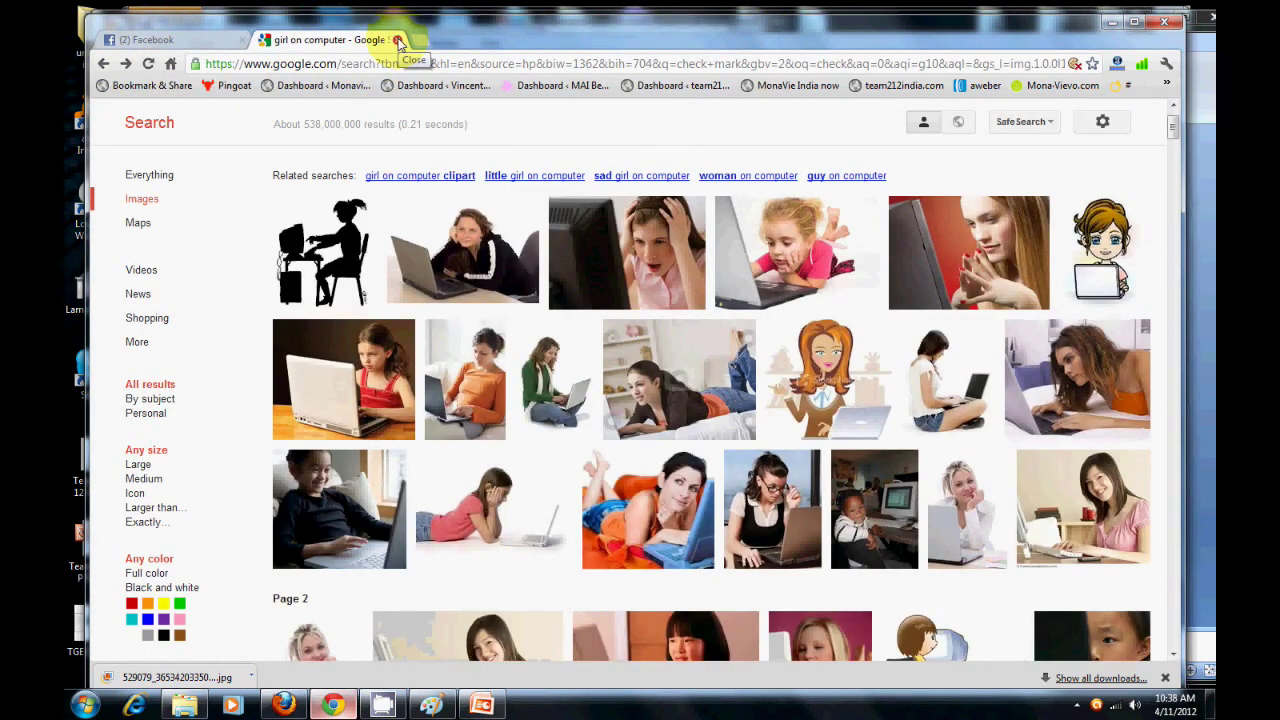
left_click(398, 40)
left_click(1113, 22)
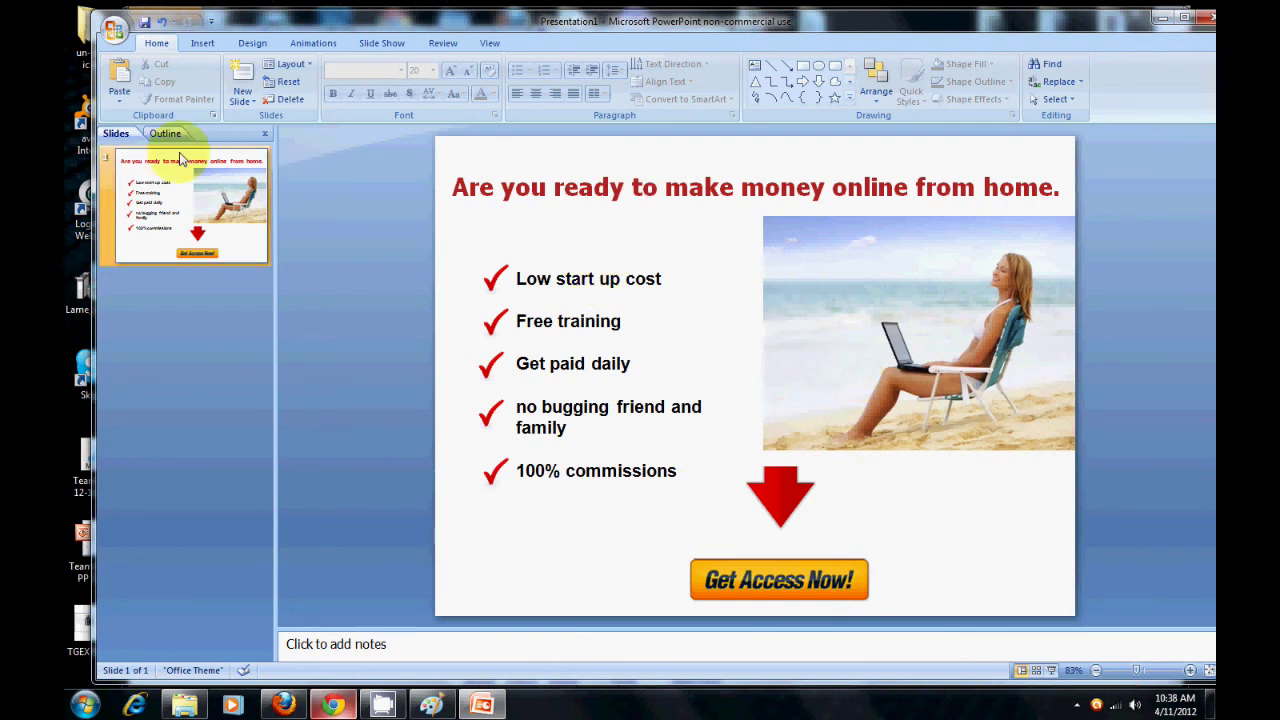
Start saving a copy of the presentation in another format, named "test 1" with type PNG Portable Network Graphics Format
left_click(113, 30)
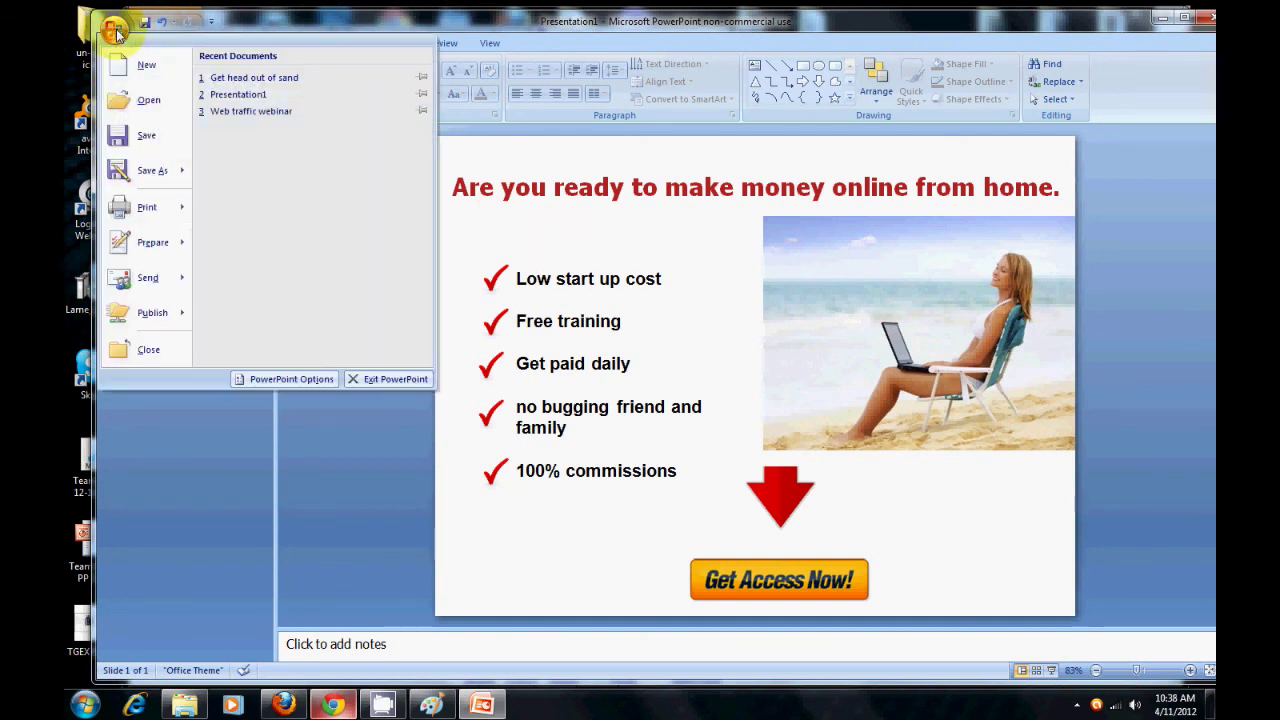
mouse_move(160, 171)
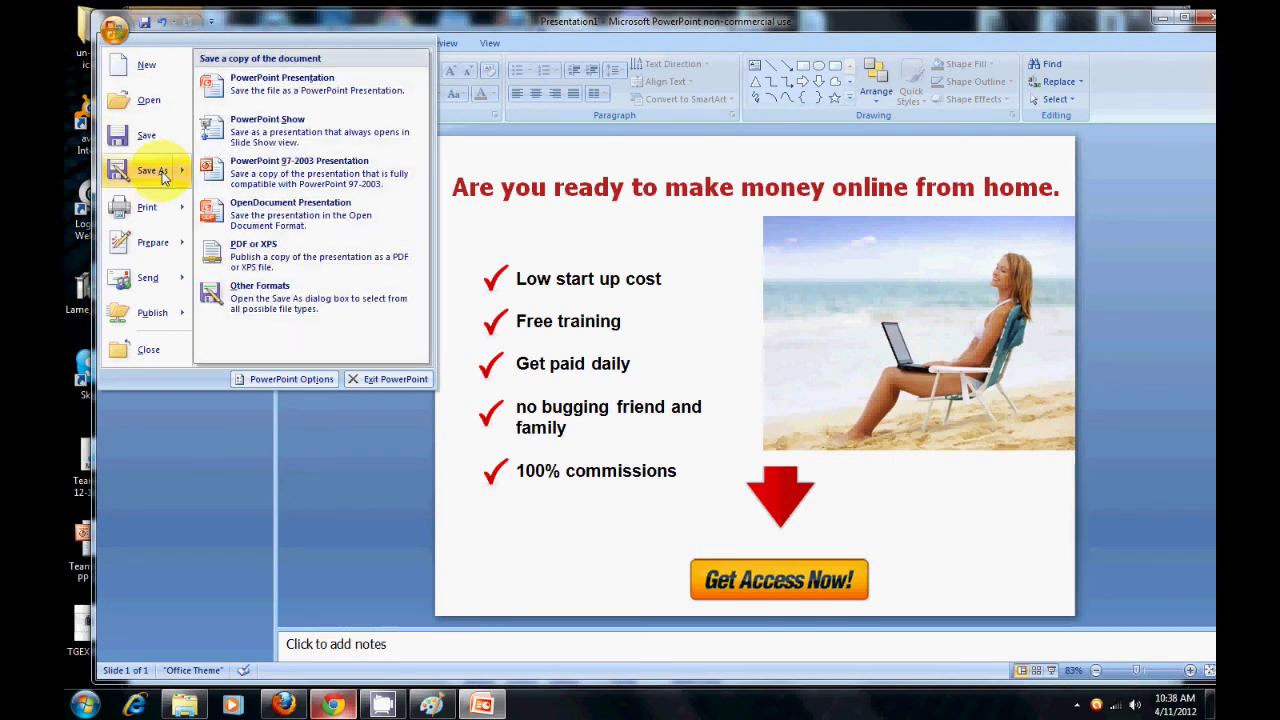
left_click(272, 297)
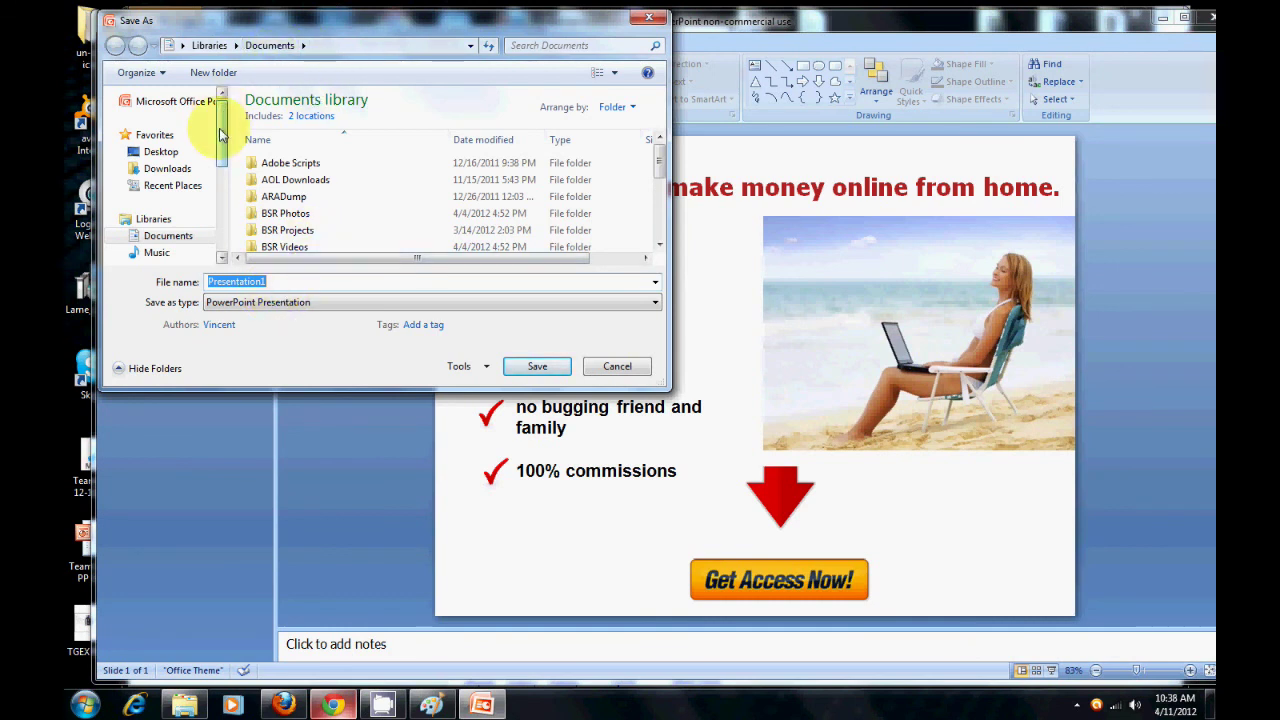
left_click(192, 175)
left_click(408, 120)
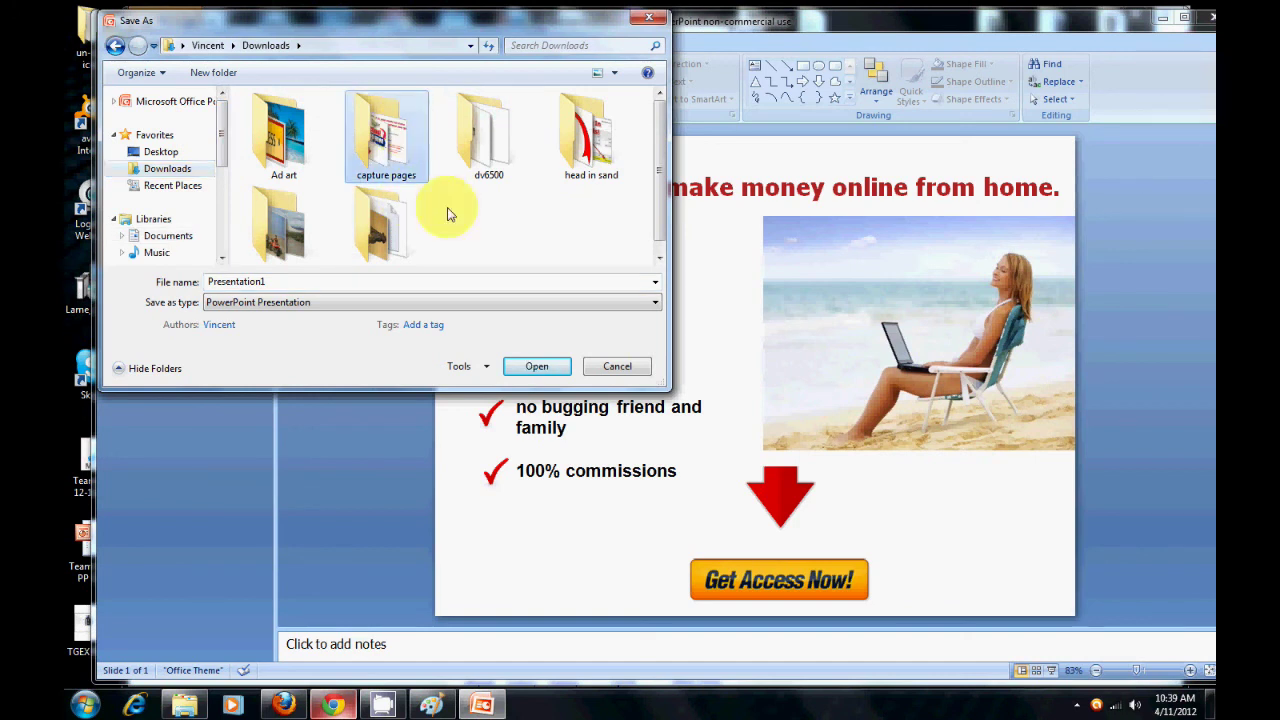
left_click(277, 285)
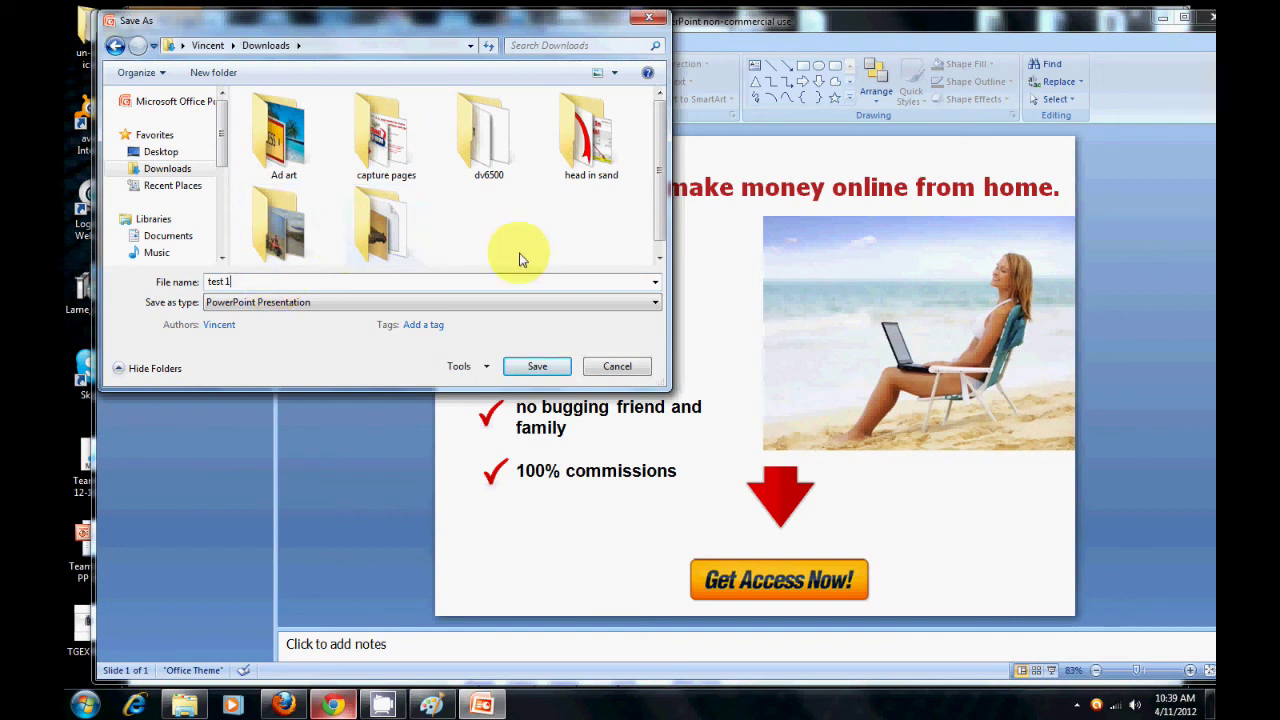
left_click(655, 307)
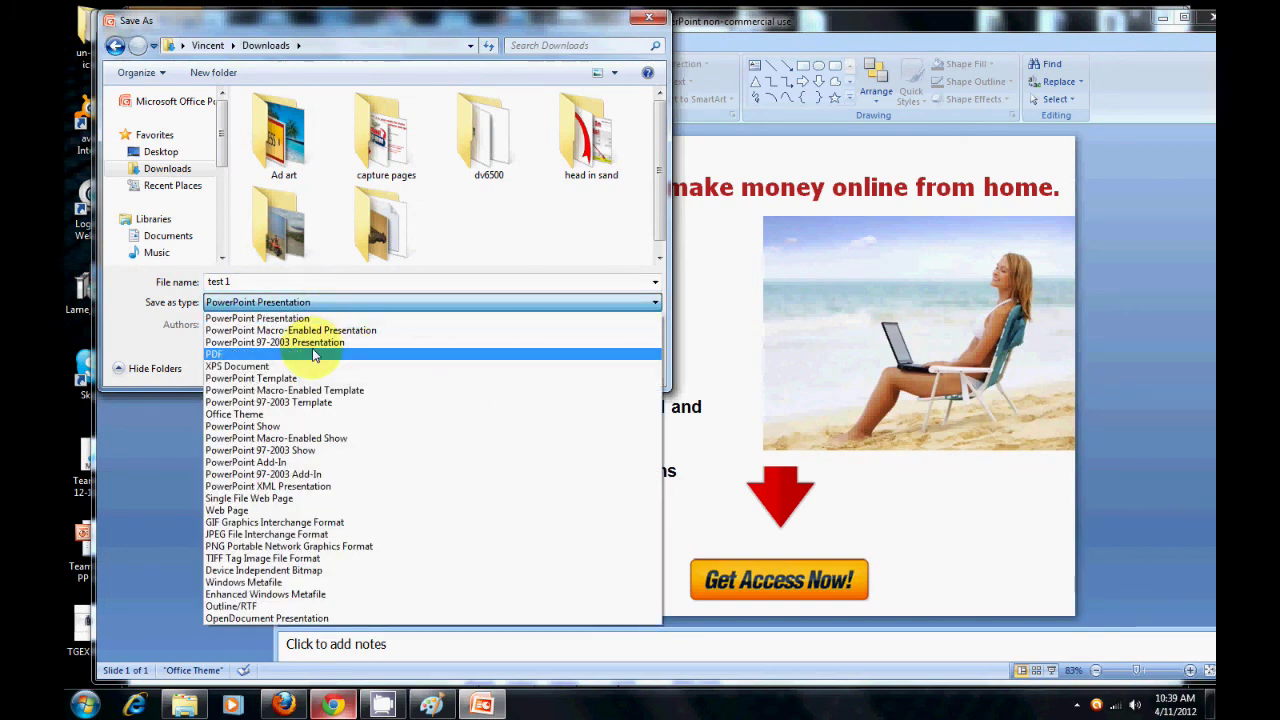
left_click(280, 550)
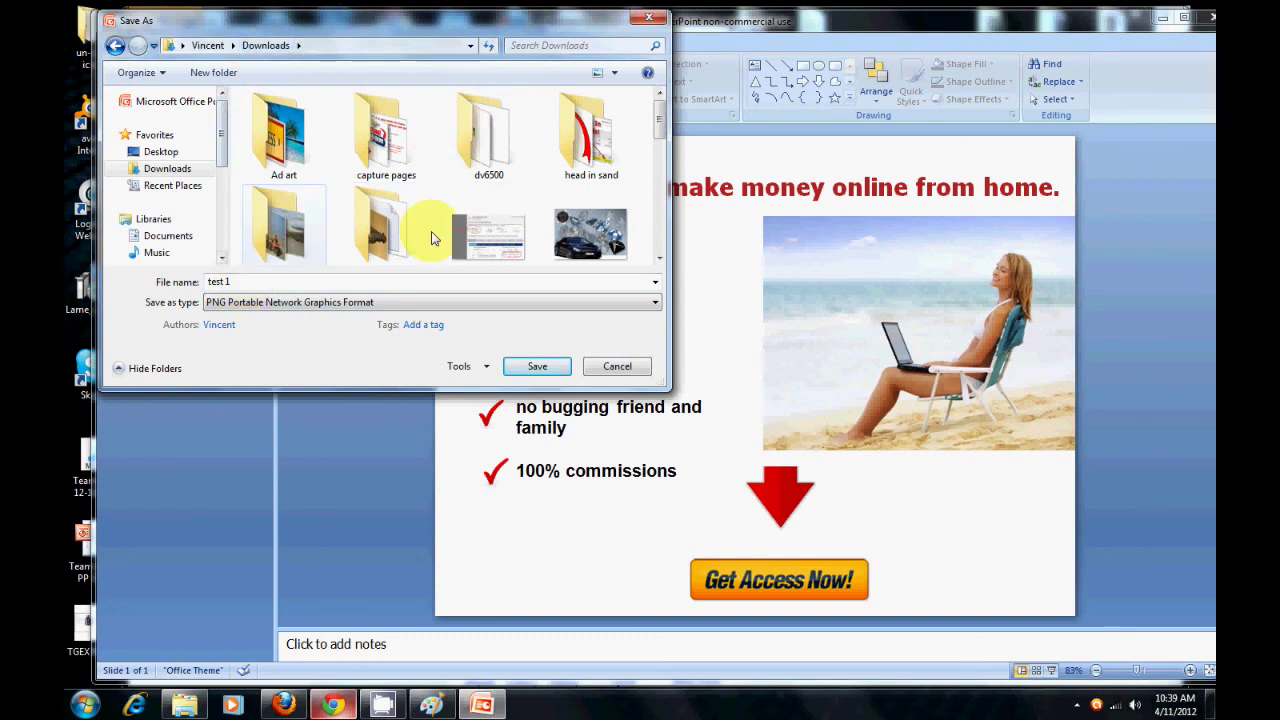
Save the PNG in the capture pages folder under Downloads, exporting the current slide only
left_click(390, 128)
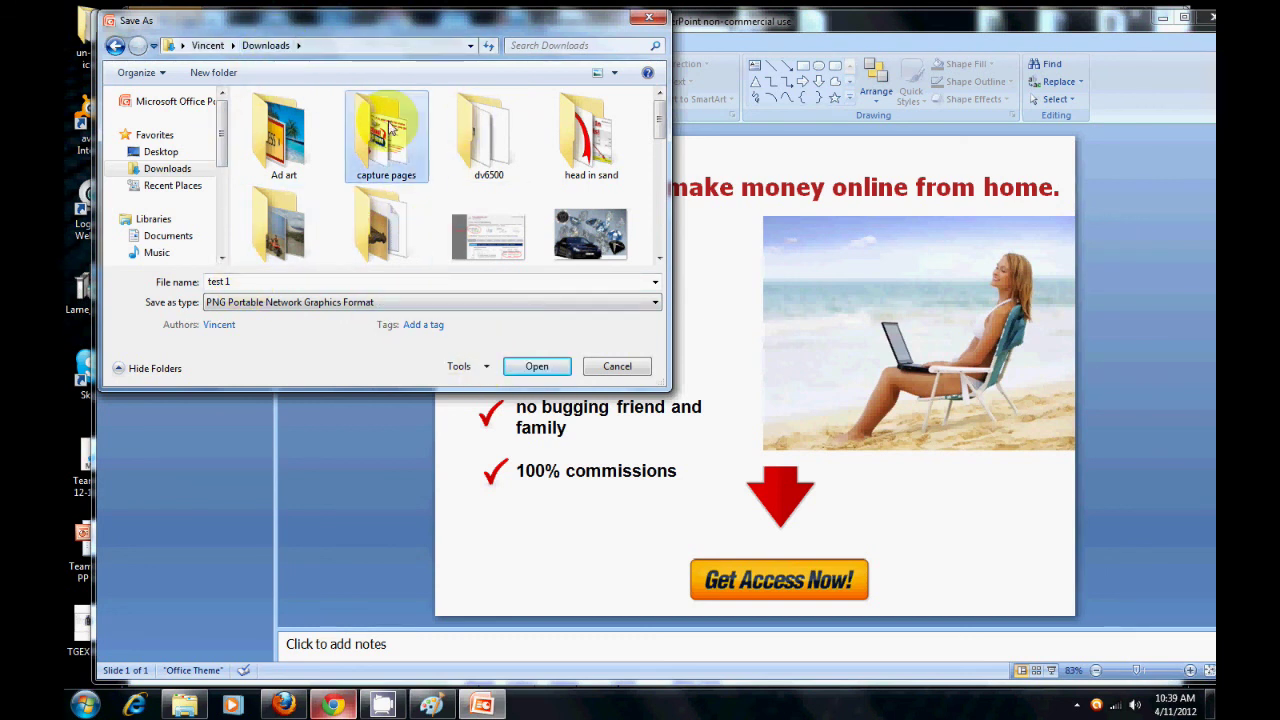
double_click(390, 128)
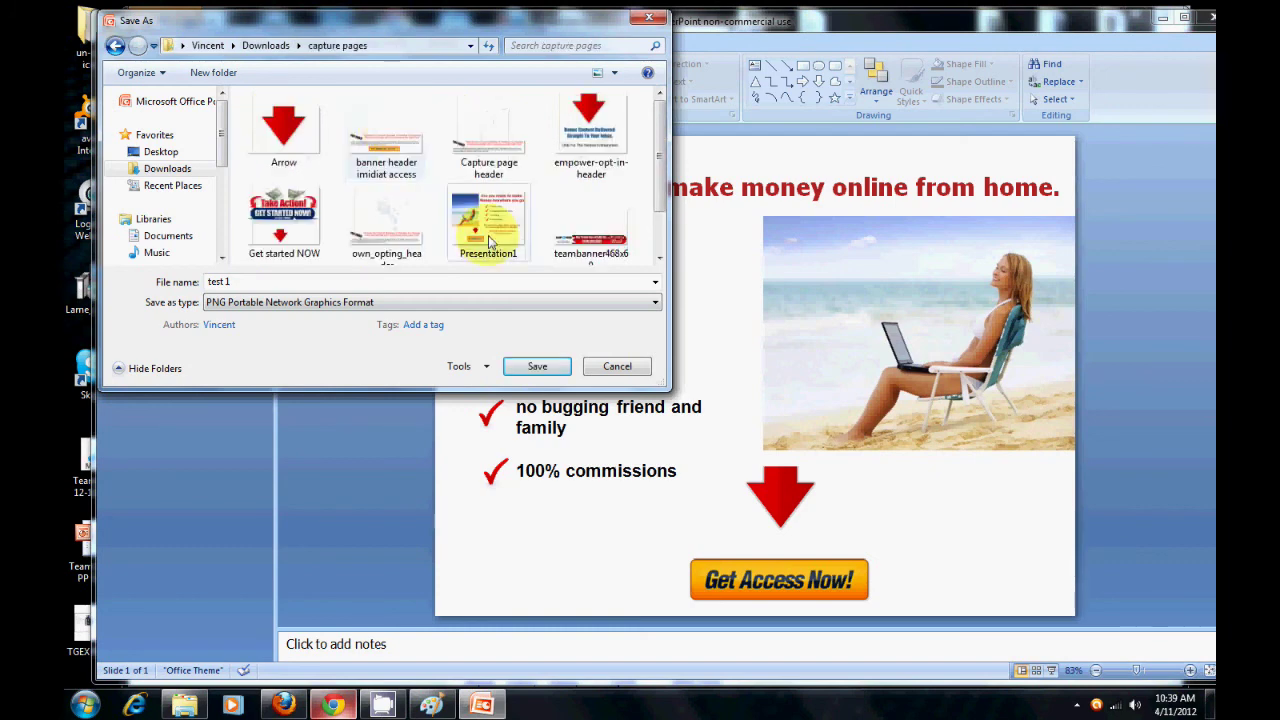
left_click(537, 368)
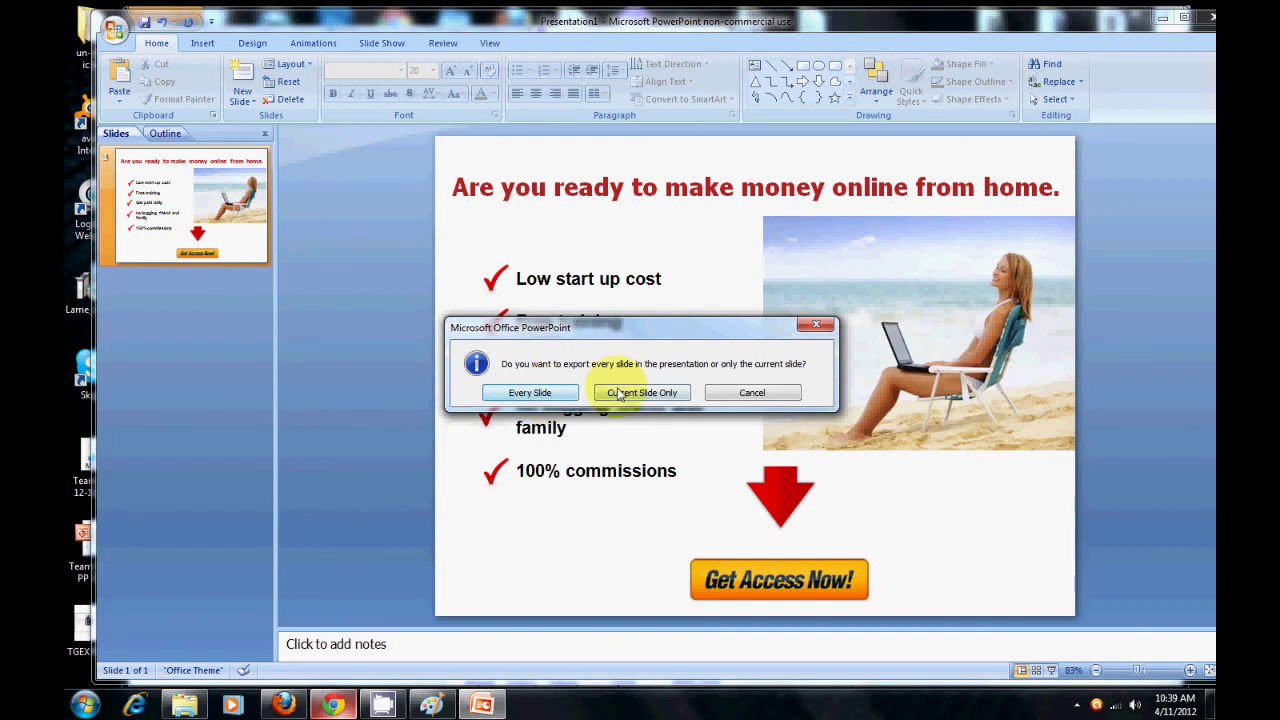
left_click(652, 394)
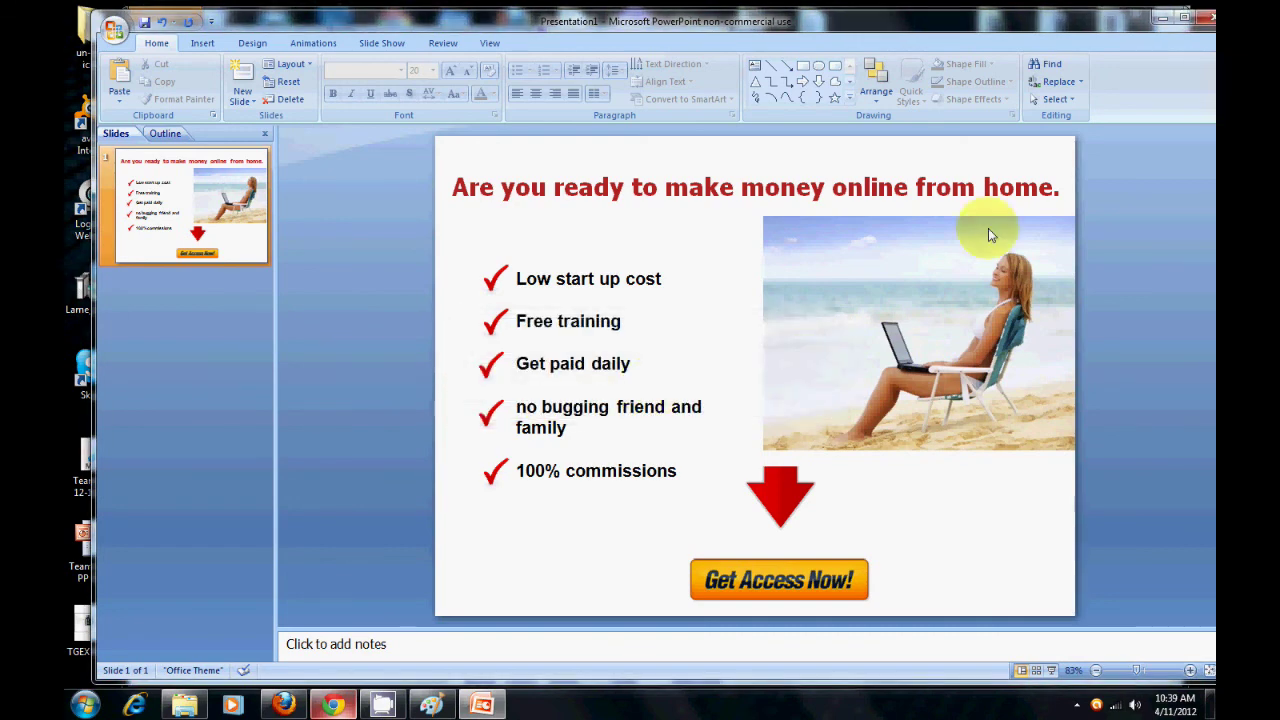
Switch to Windows Explorer and open the capture pages folder inside Downloads
left_click(86, 706)
left_click(340, 296)
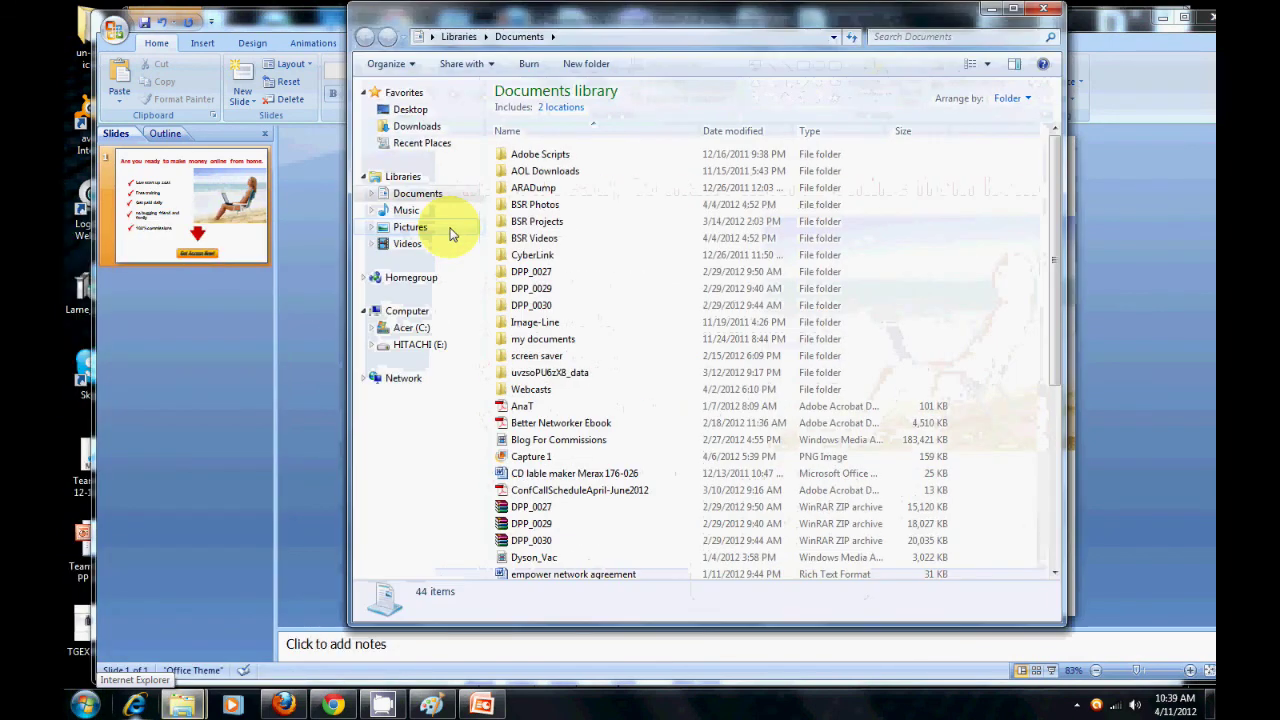
left_click(416, 126)
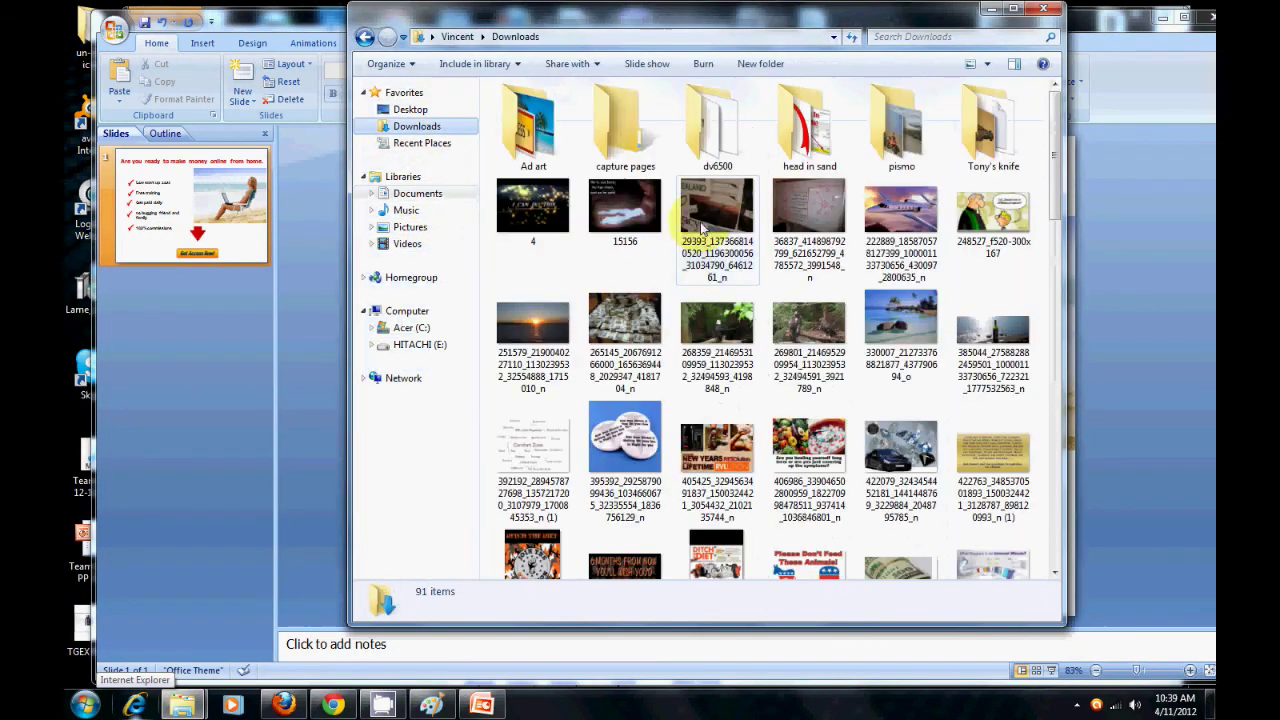
double_click(620, 125)
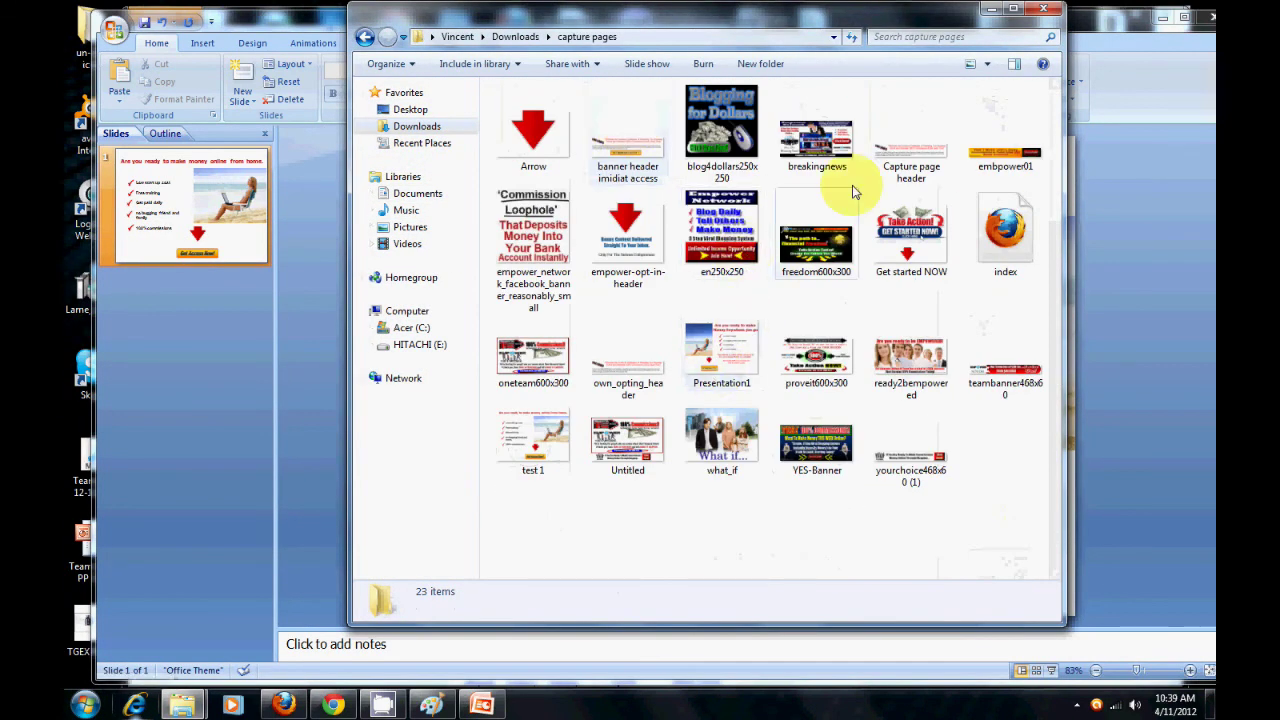
View the Presentation1 ad image from the capture pages folder and close the viewer
left_click(722, 362)
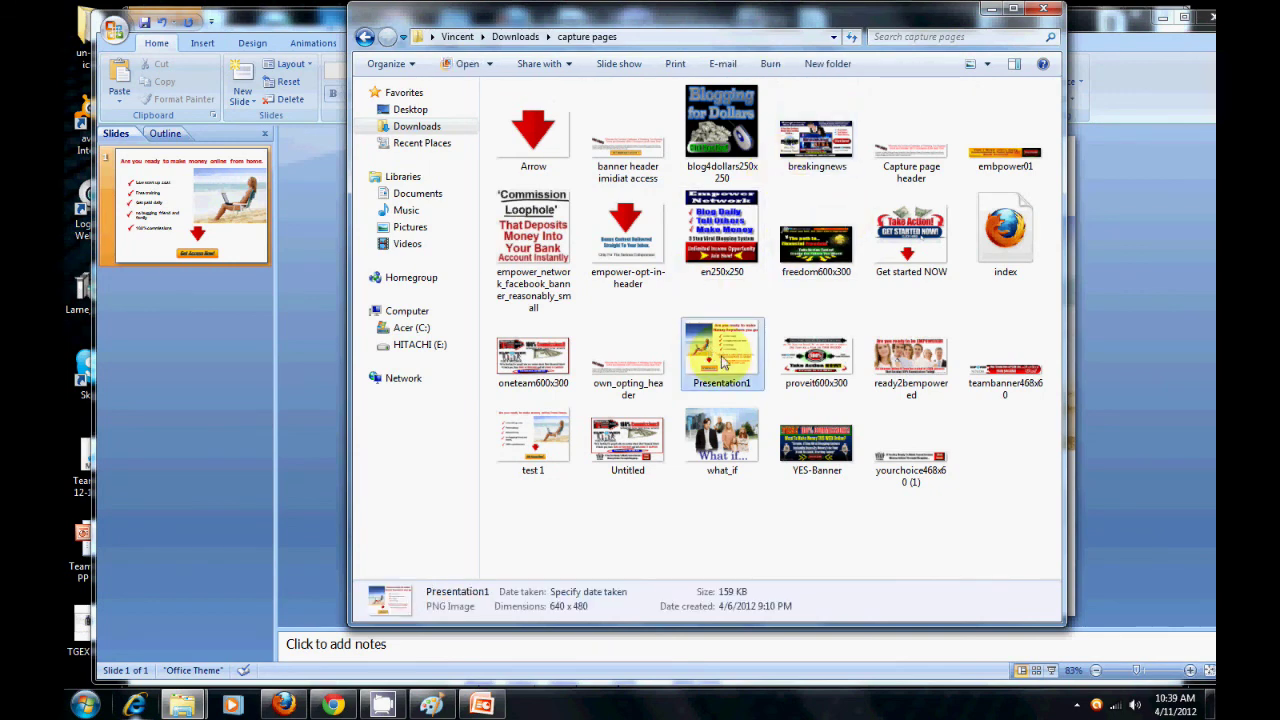
double_click(722, 362)
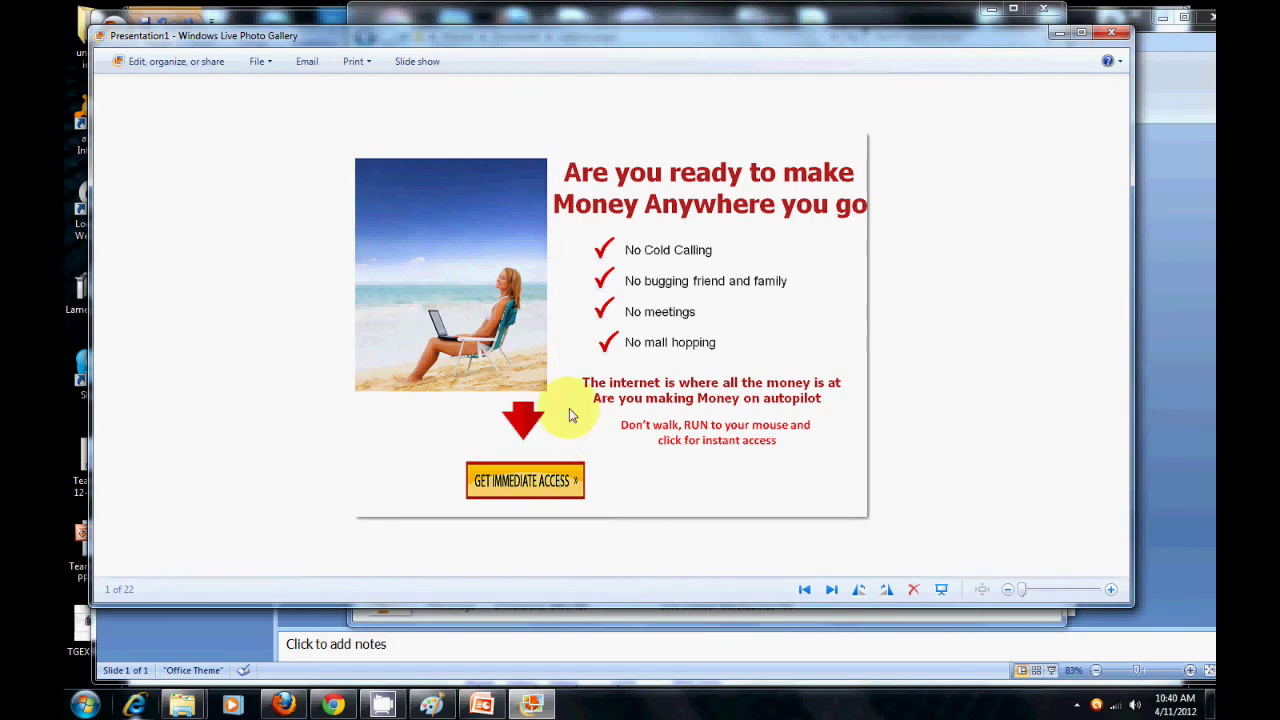
left_click(1117, 35)
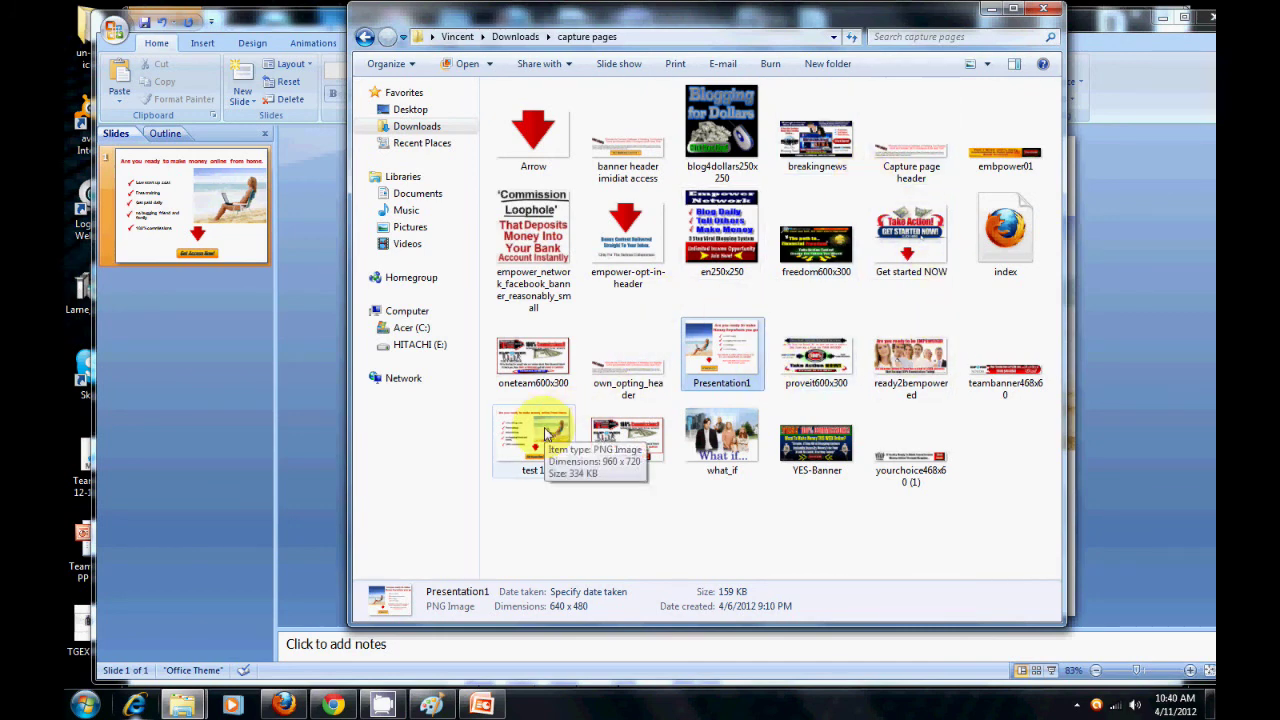
double_click(718, 353)
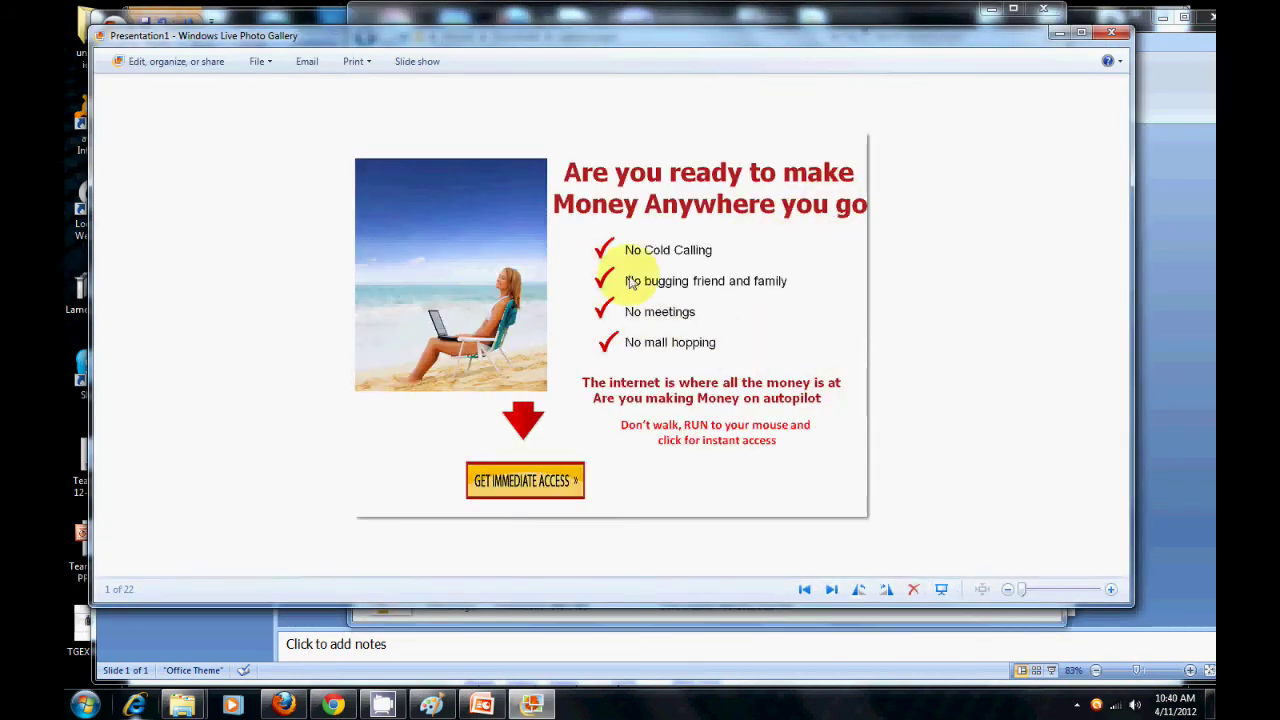
left_click(1121, 33)
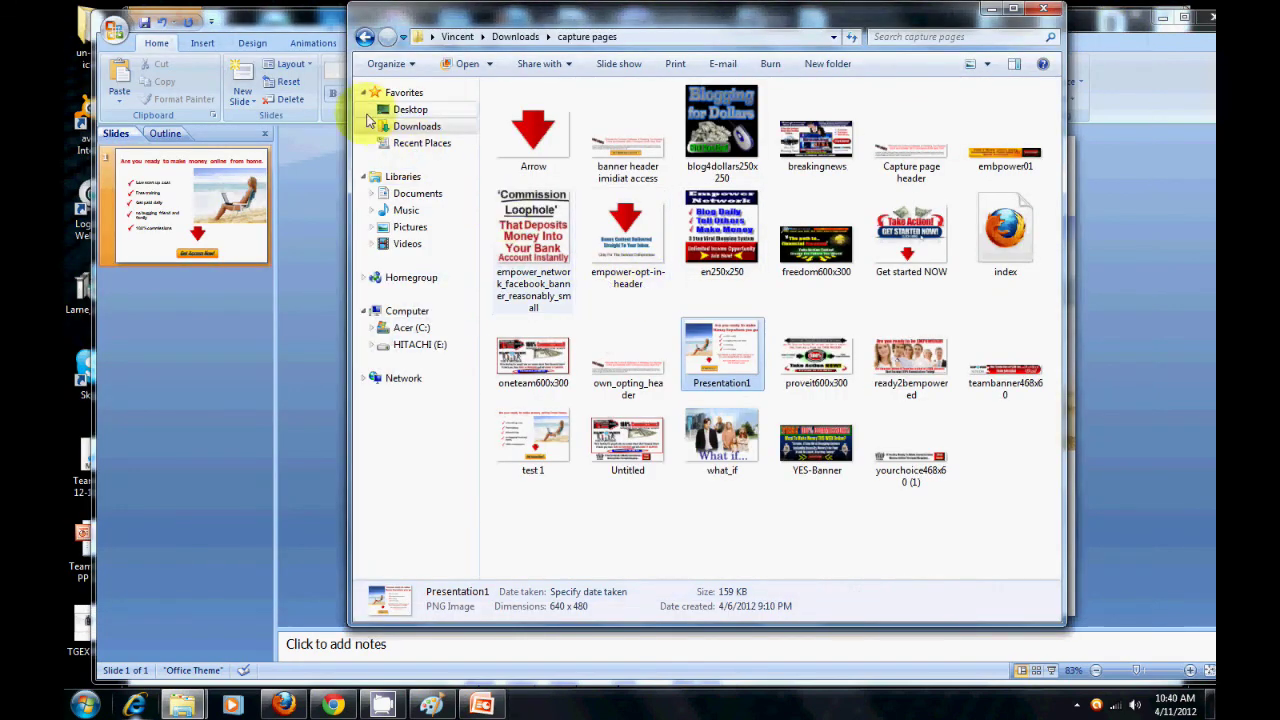
Open the Ad art folder in Downloads, view the 2najzwj ad image, and close the viewer
left_click(364, 36)
double_click(555, 130)
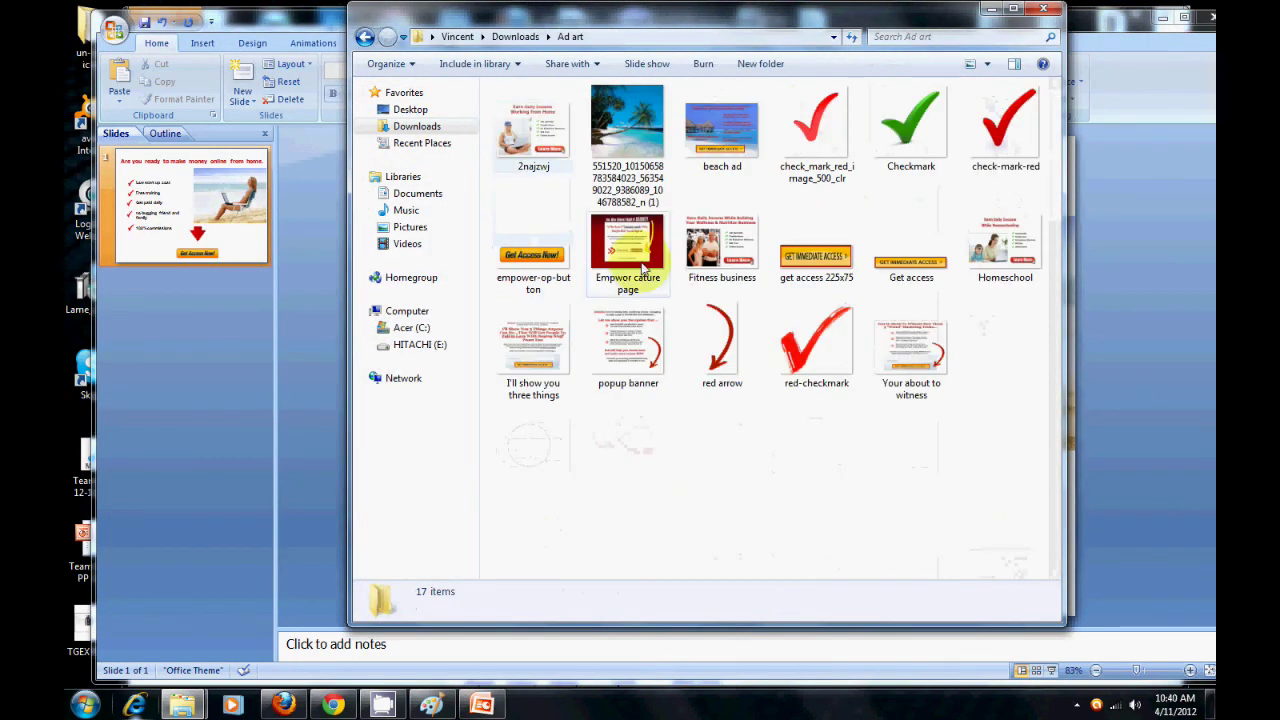
double_click(533, 128)
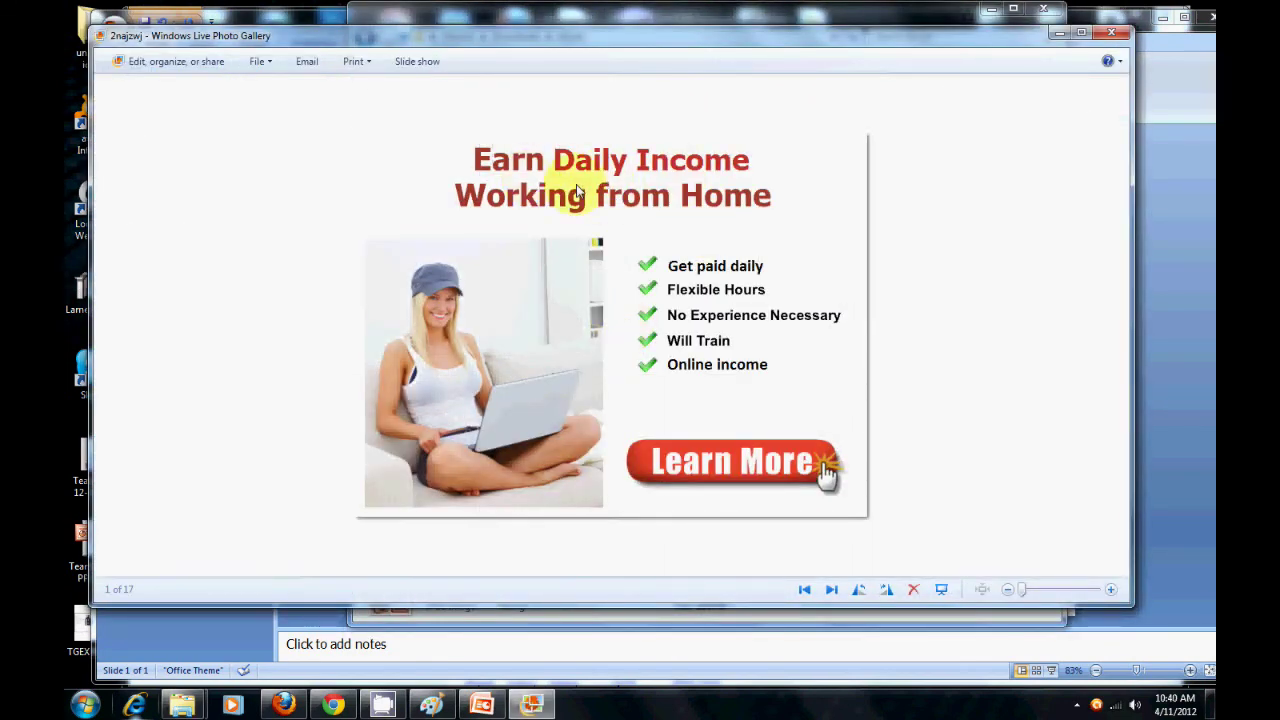
left_click(1122, 37)
View the Fitness business and Homeschool ad images, closing each one, and return to the Downloads folder
double_click(725, 255)
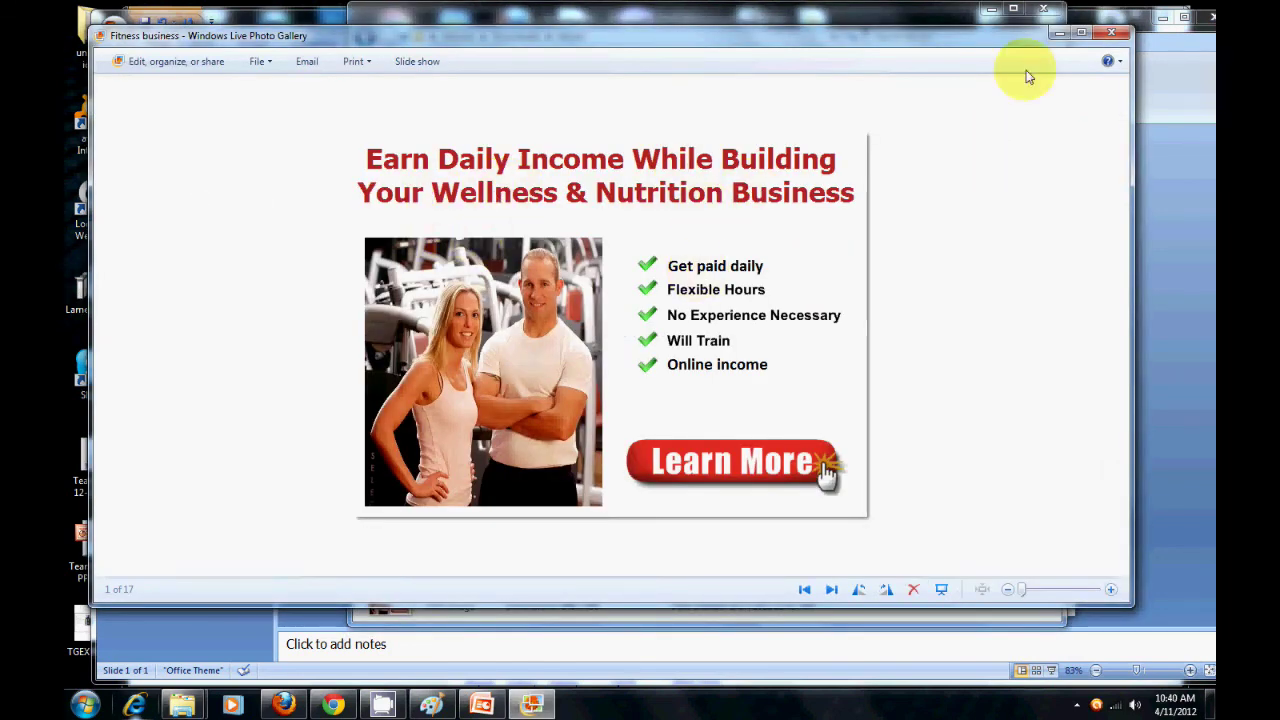
left_click(1111, 33)
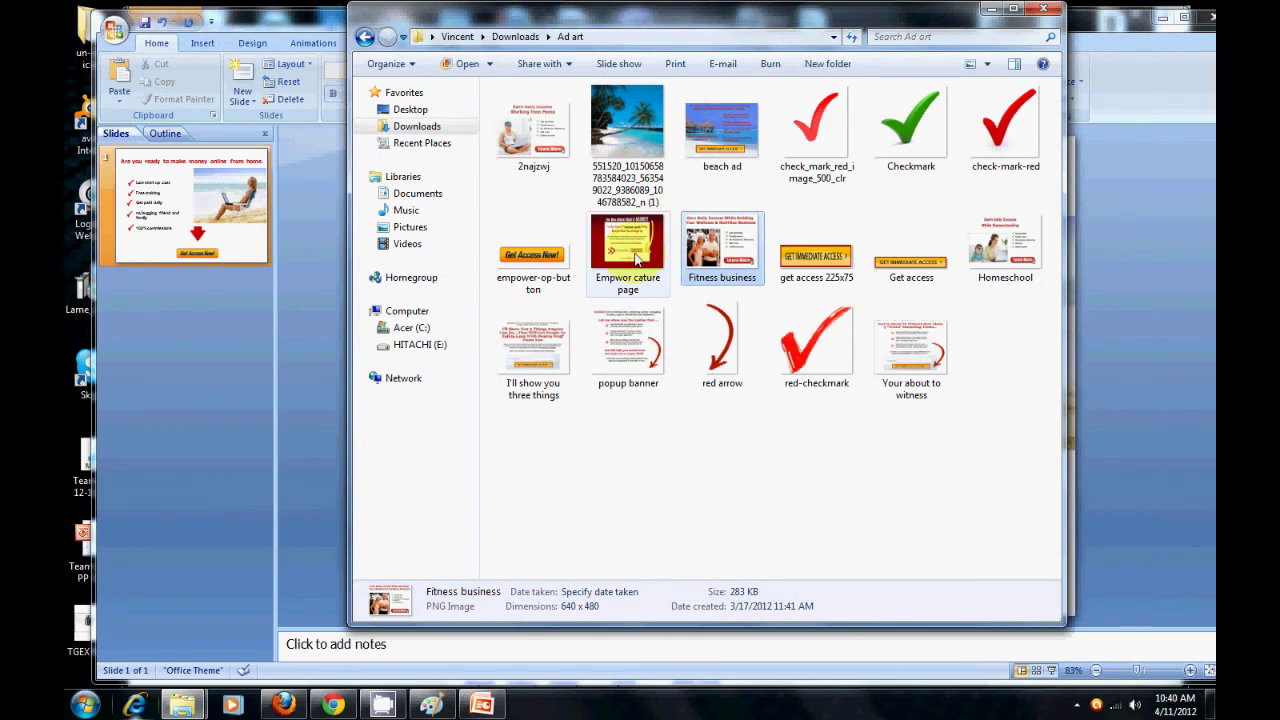
double_click(1008, 258)
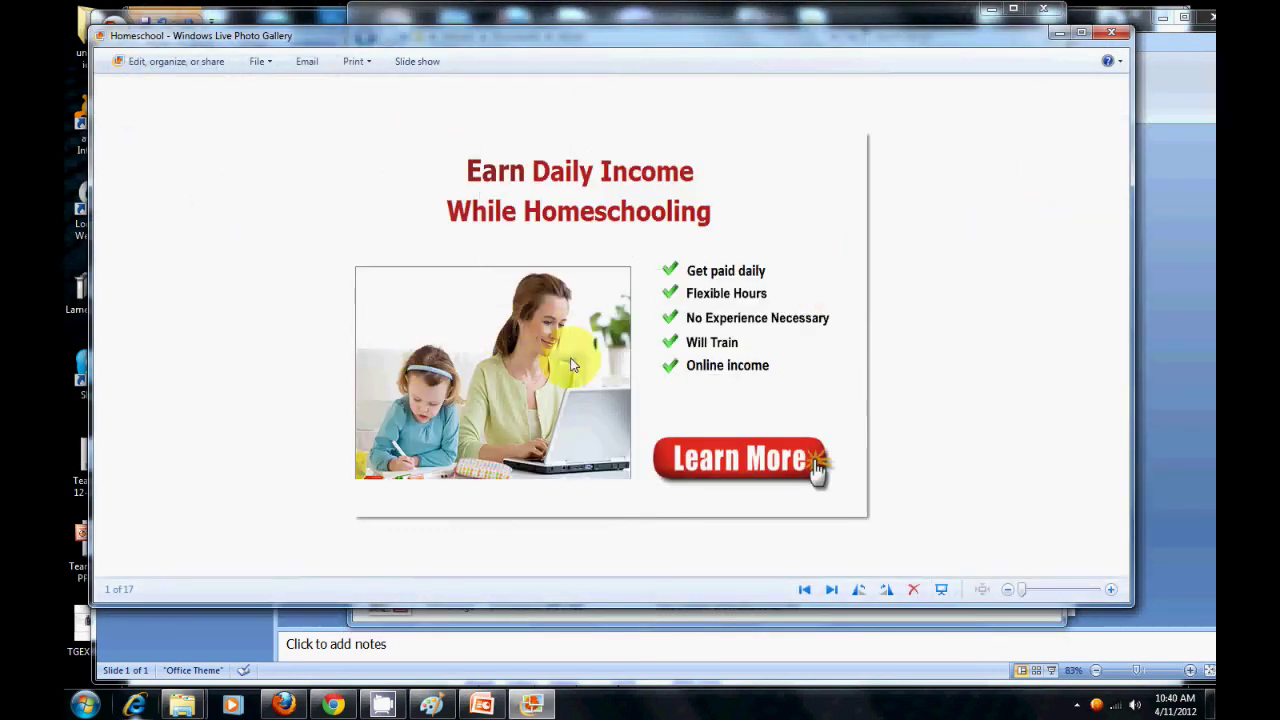
left_click(1116, 36)
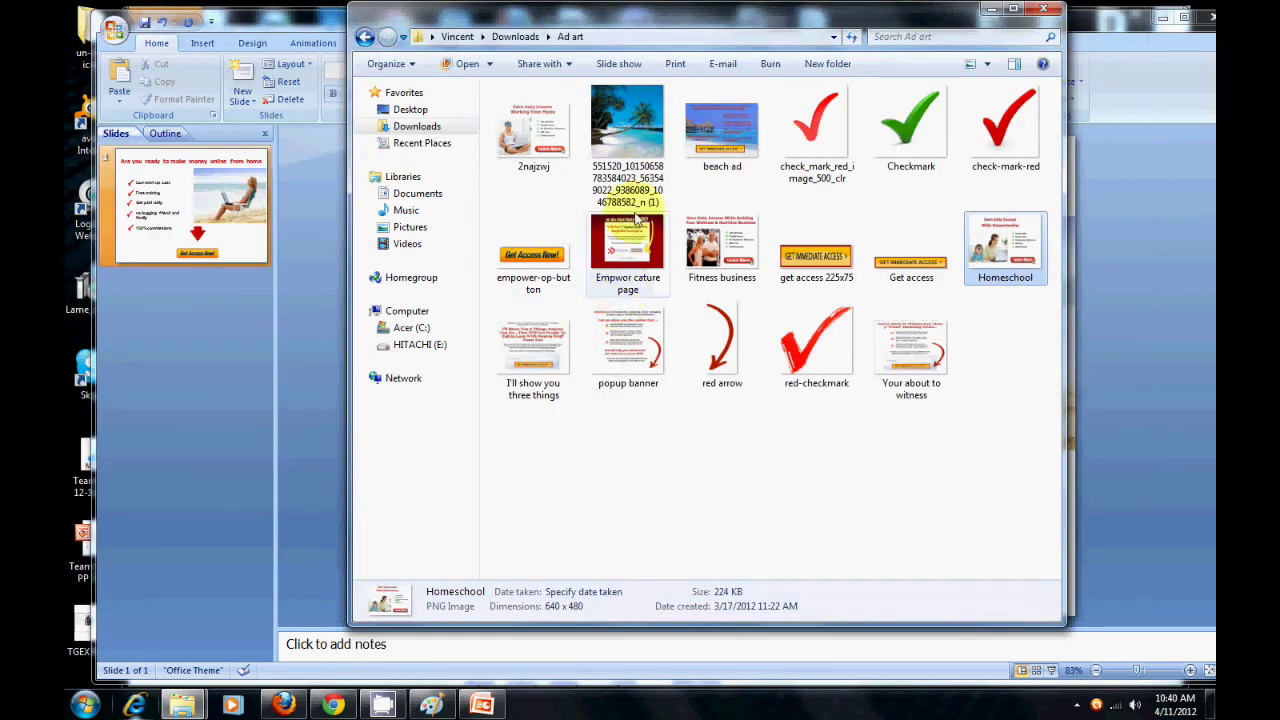
left_click(366, 37)
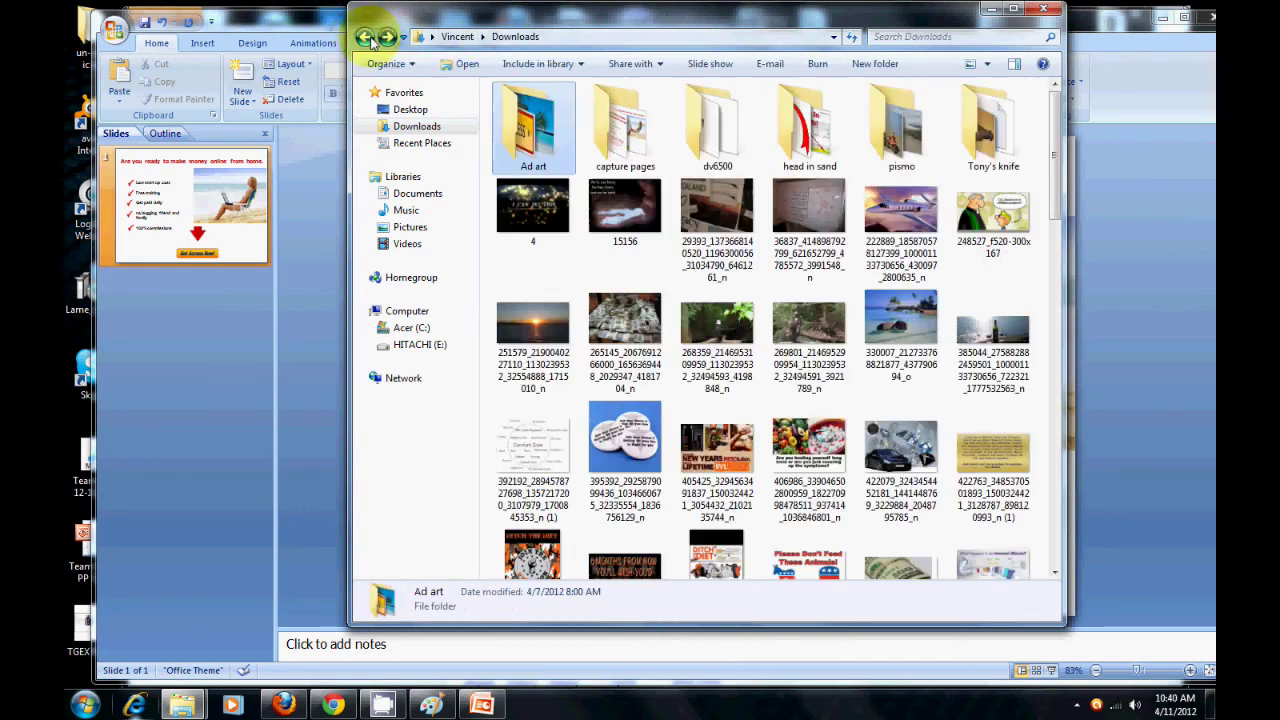
Put away the PowerPoint and Downloads windows and bring up the Empower Network blog dashboard in Firefox
left_click(1160, 20)
left_click(1038, 14)
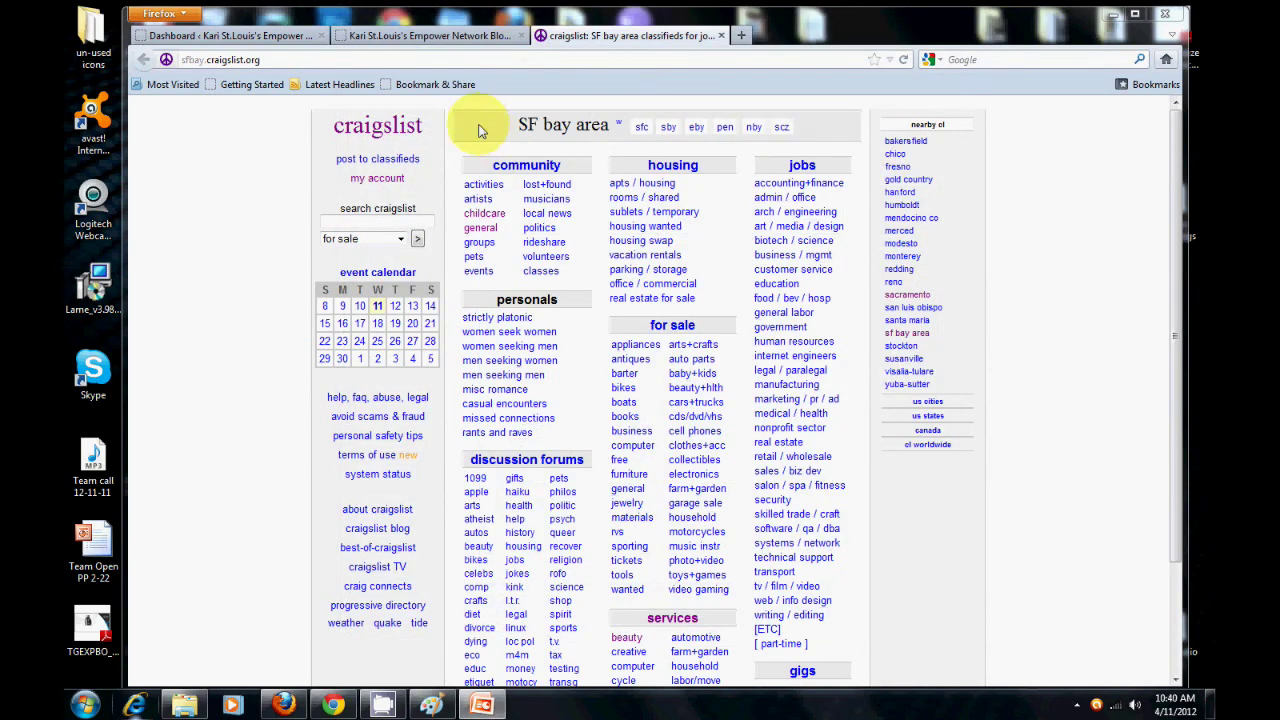
left_click(240, 36)
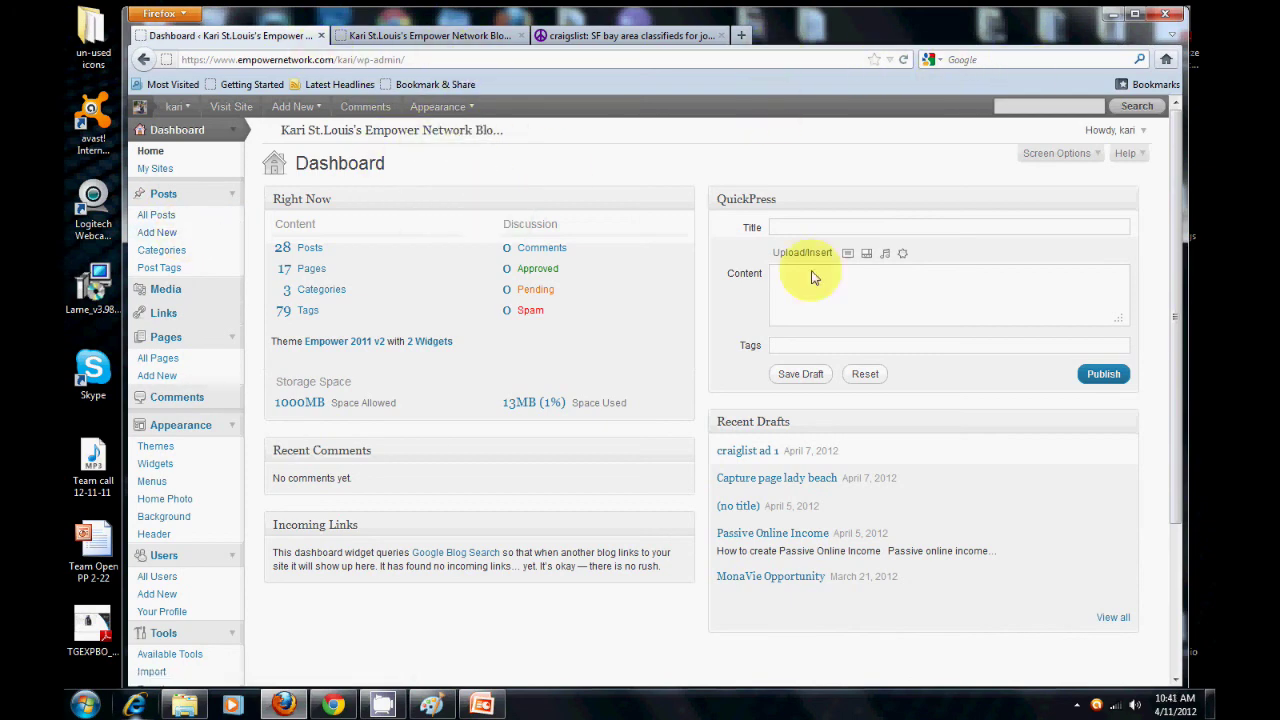
Switch to Chrome, view the second WordPress site's dashboard and its new-post option in a new tab, and return to Firefox
left_click(330, 706)
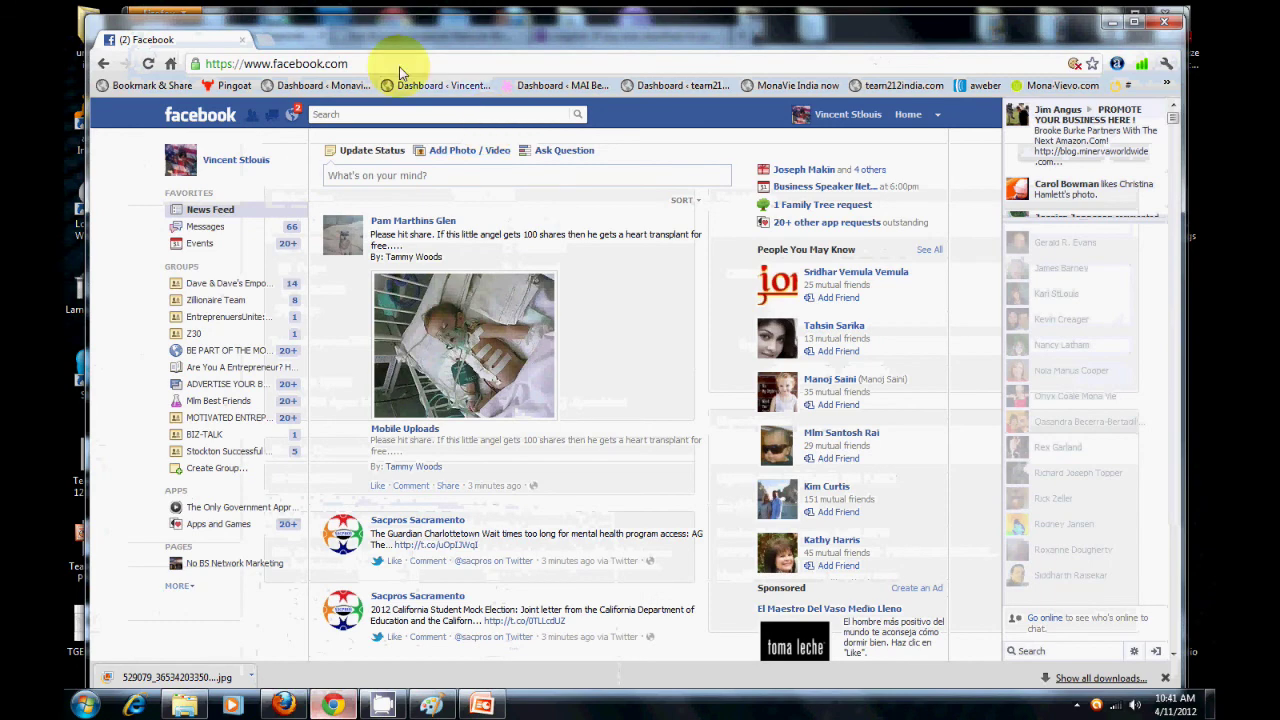
left_click(266, 41)
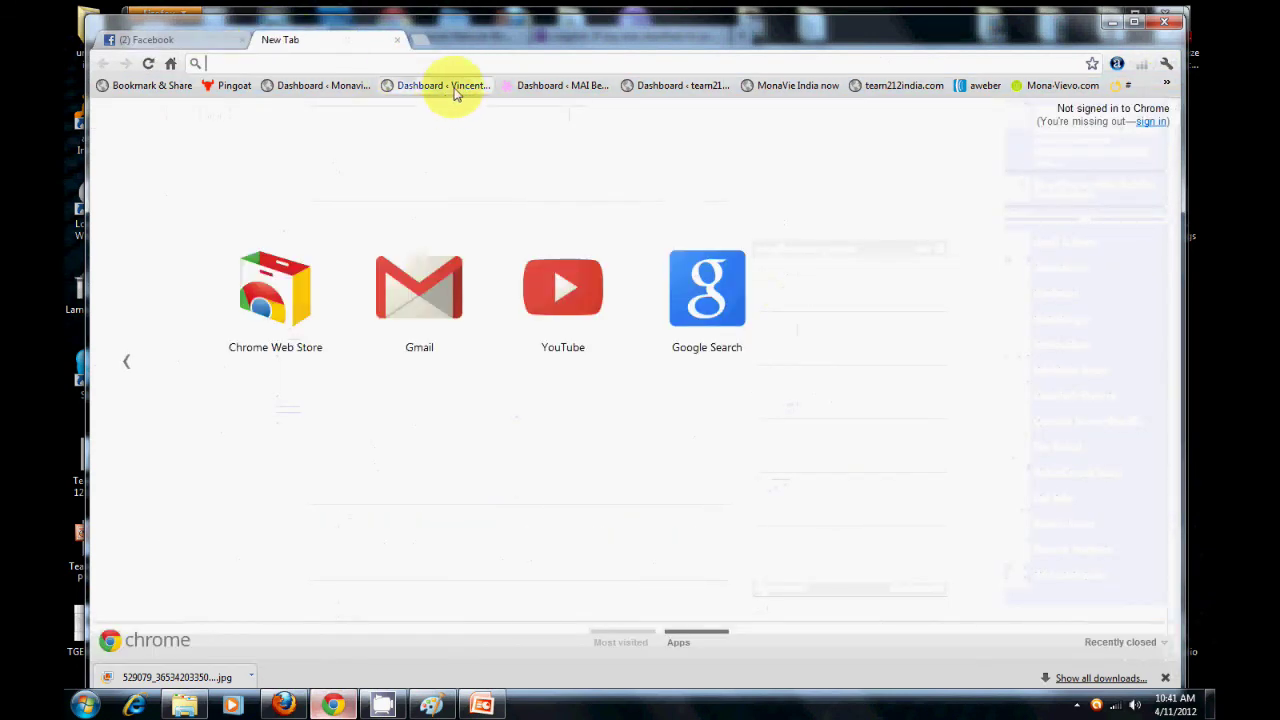
left_click(455, 88)
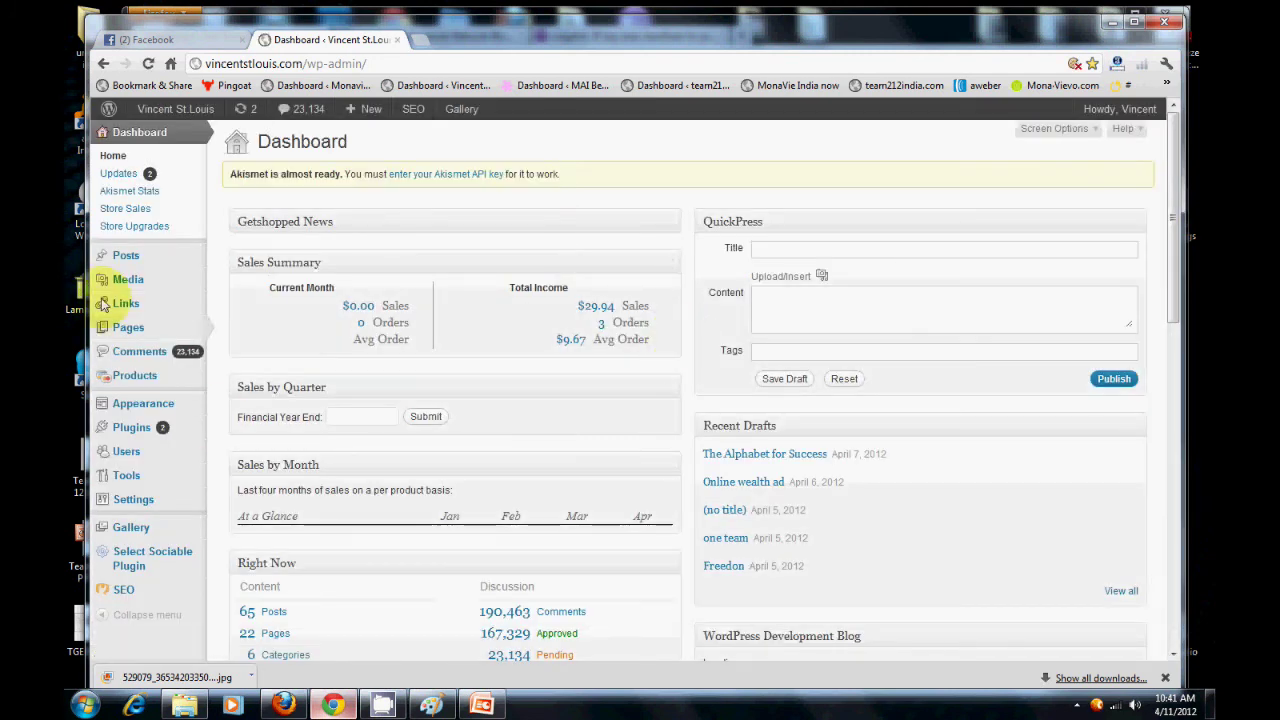
mouse_move(143, 261)
left_click(232, 271)
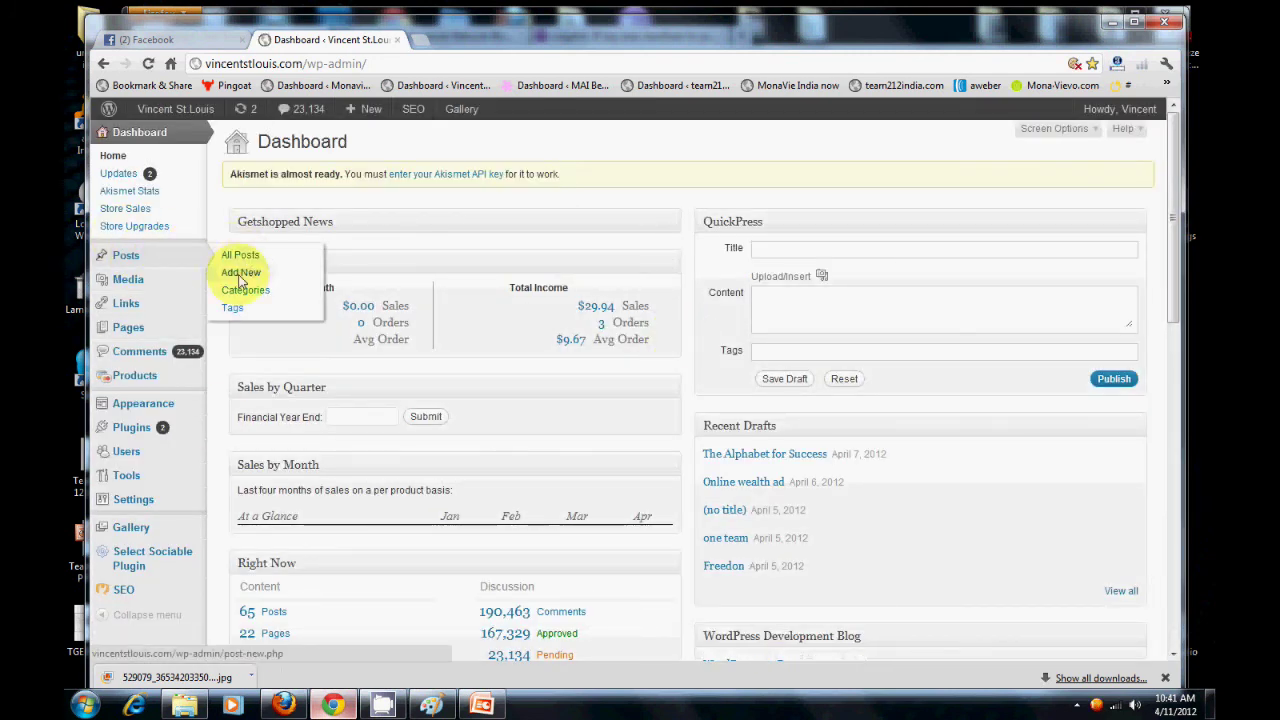
left_click(1113, 23)
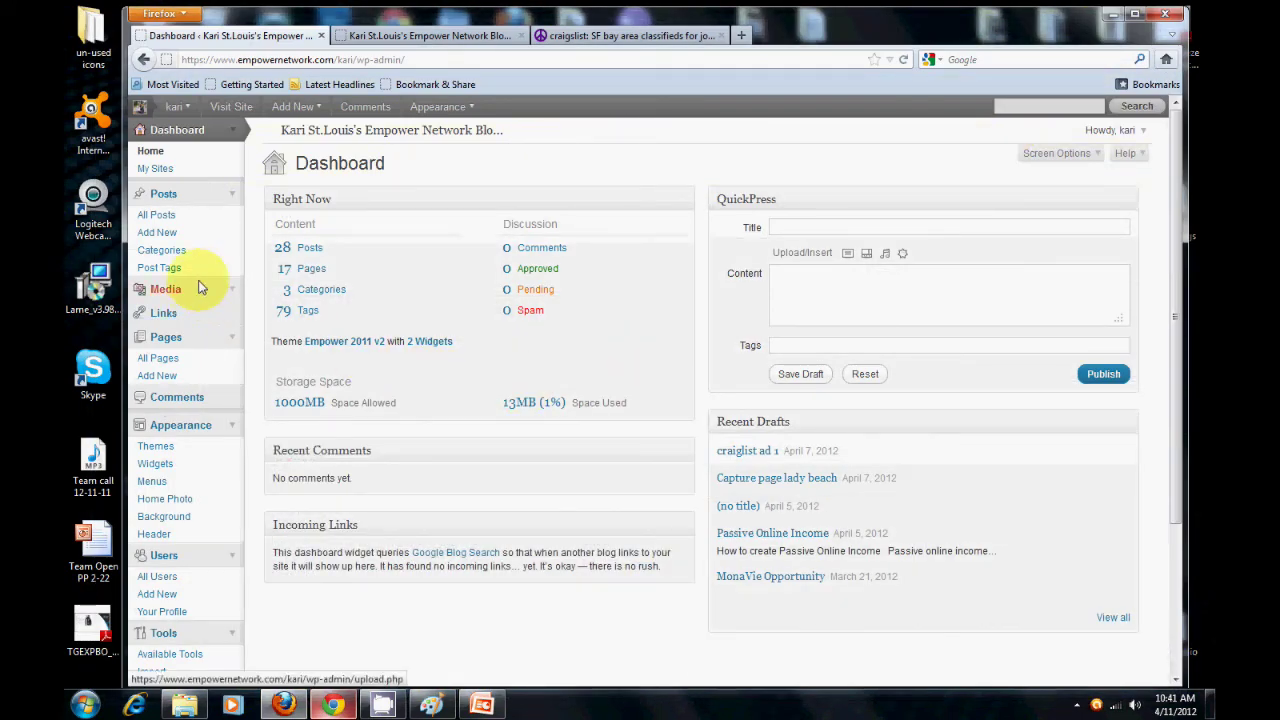
Start a new blog post titled "test 1" and upload the Presentation1 image from the capture pages folder to it
left_click(212, 238)
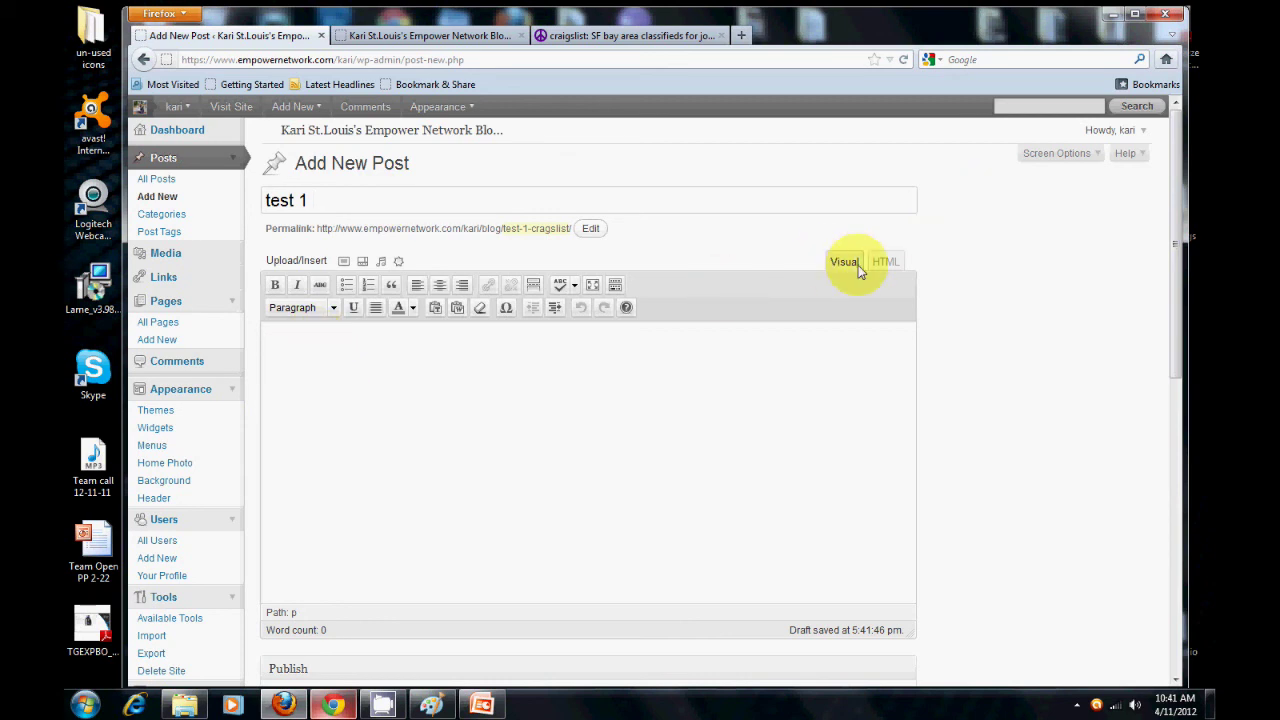
left_click(344, 261)
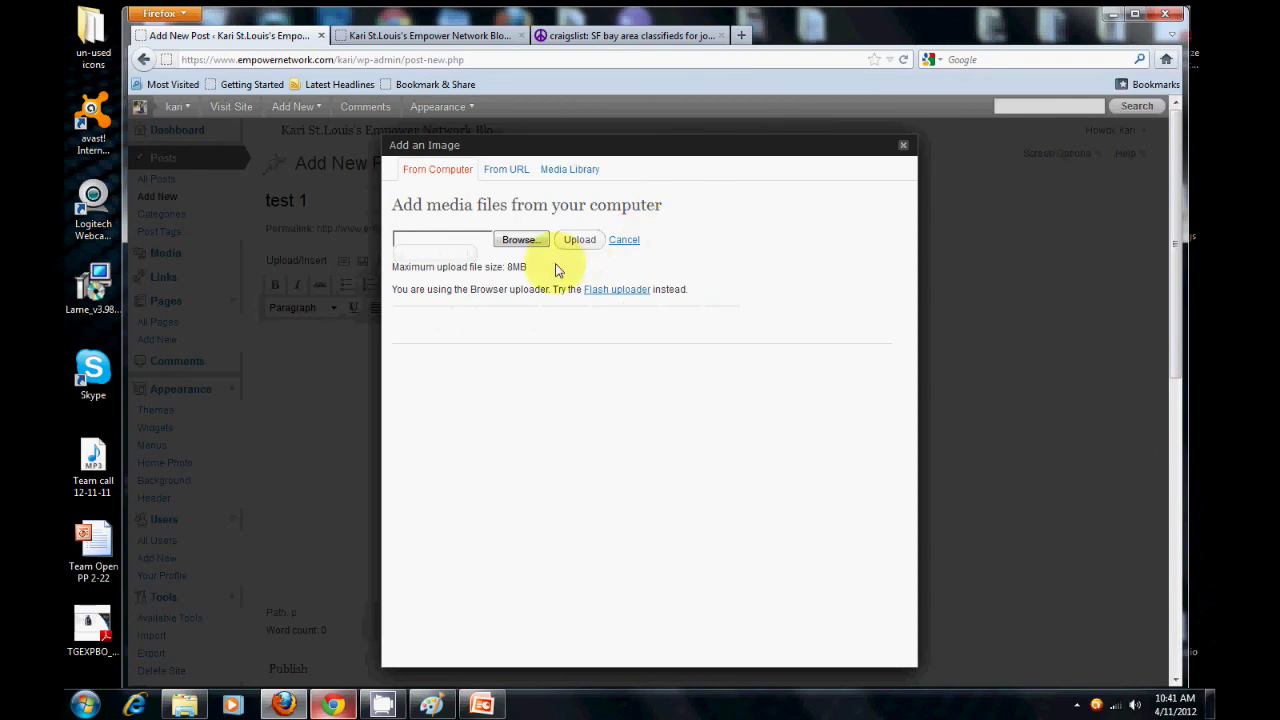
left_click(520, 241)
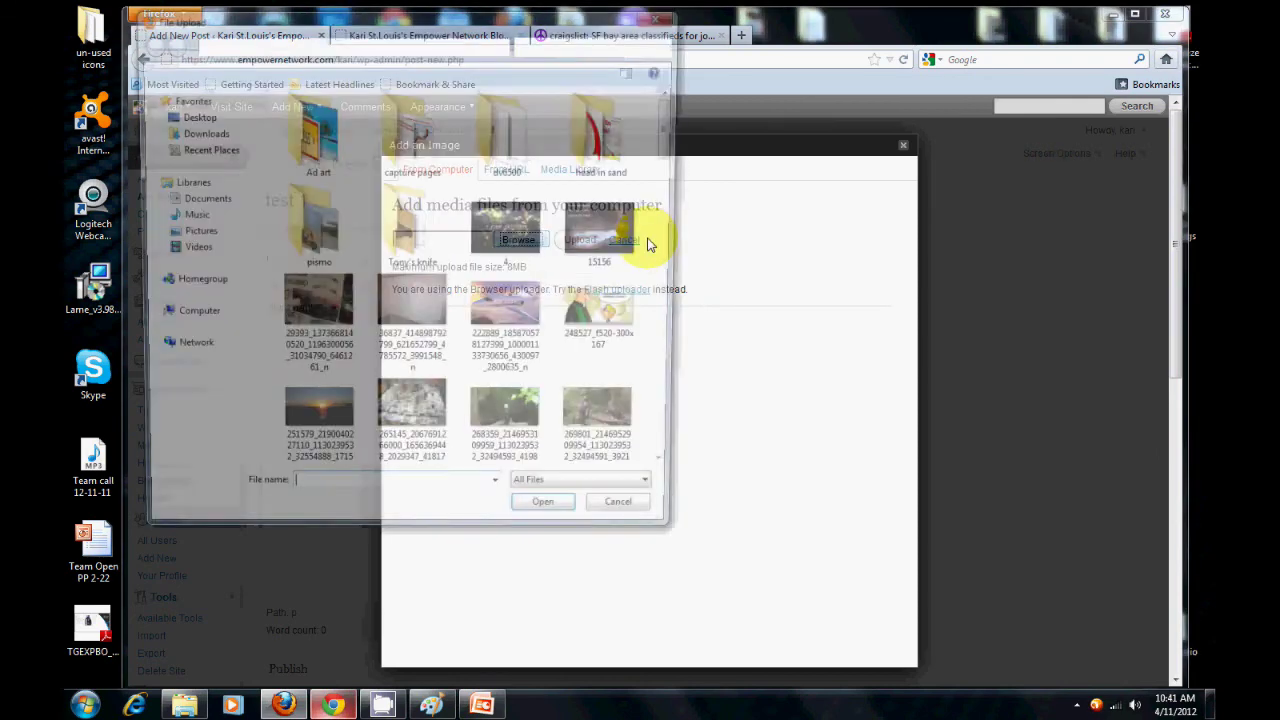
double_click(435, 122)
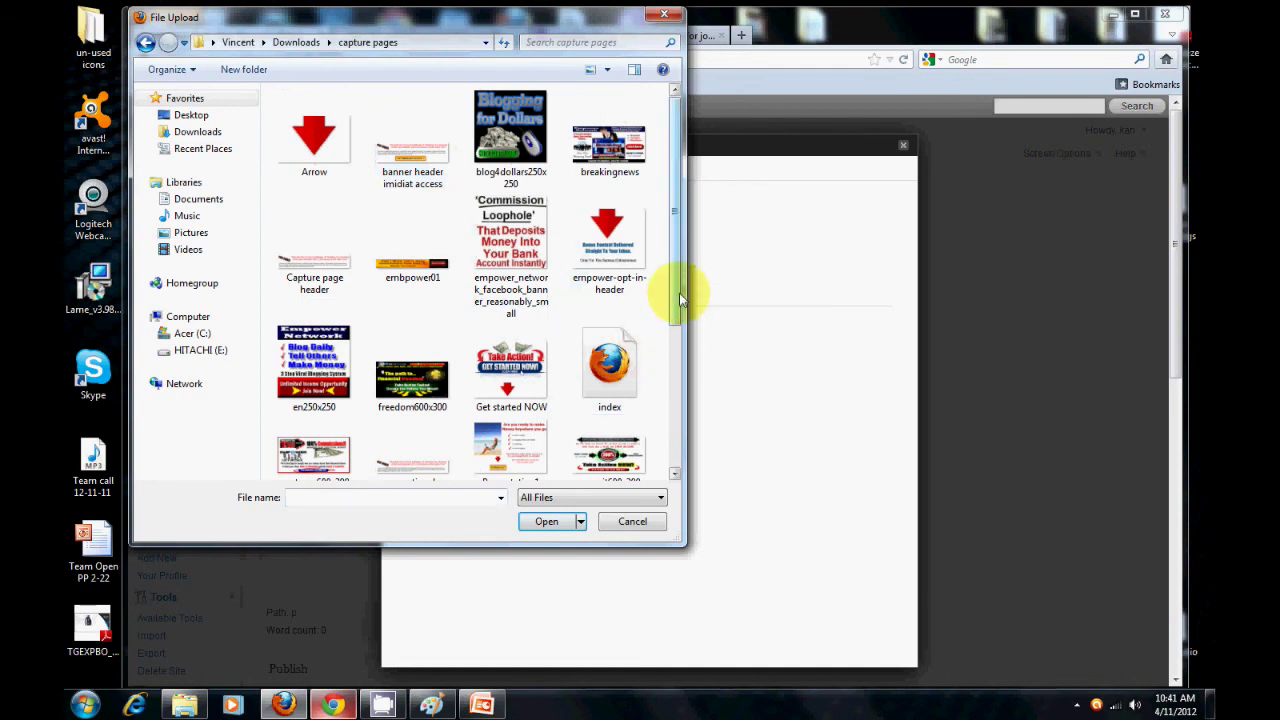
left_click_drag(674, 304, 672, 370)
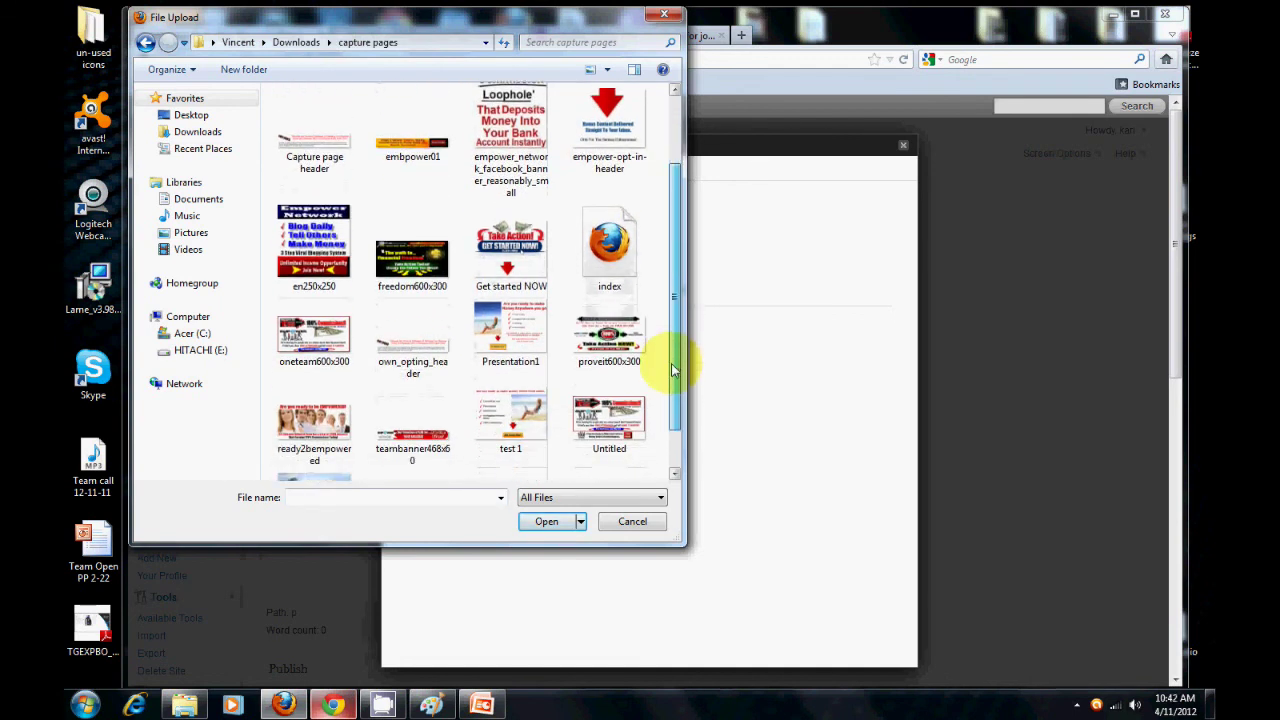
left_click(514, 330)
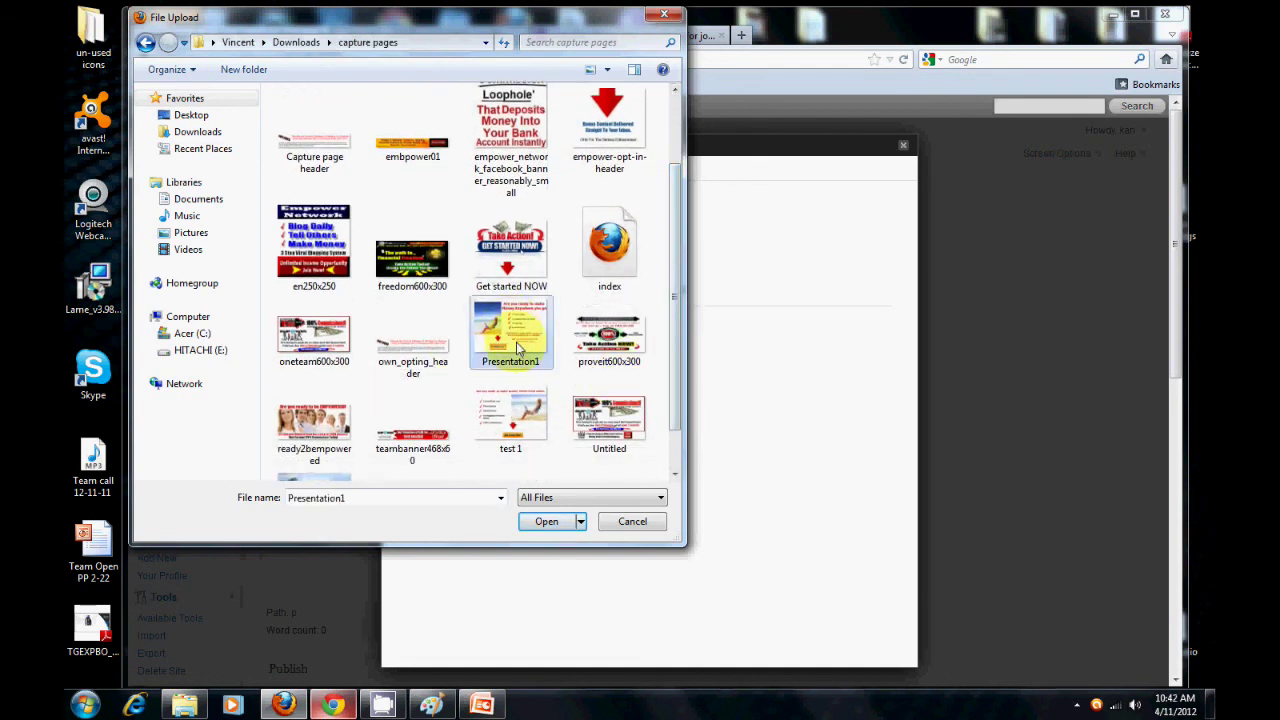
left_click(556, 524)
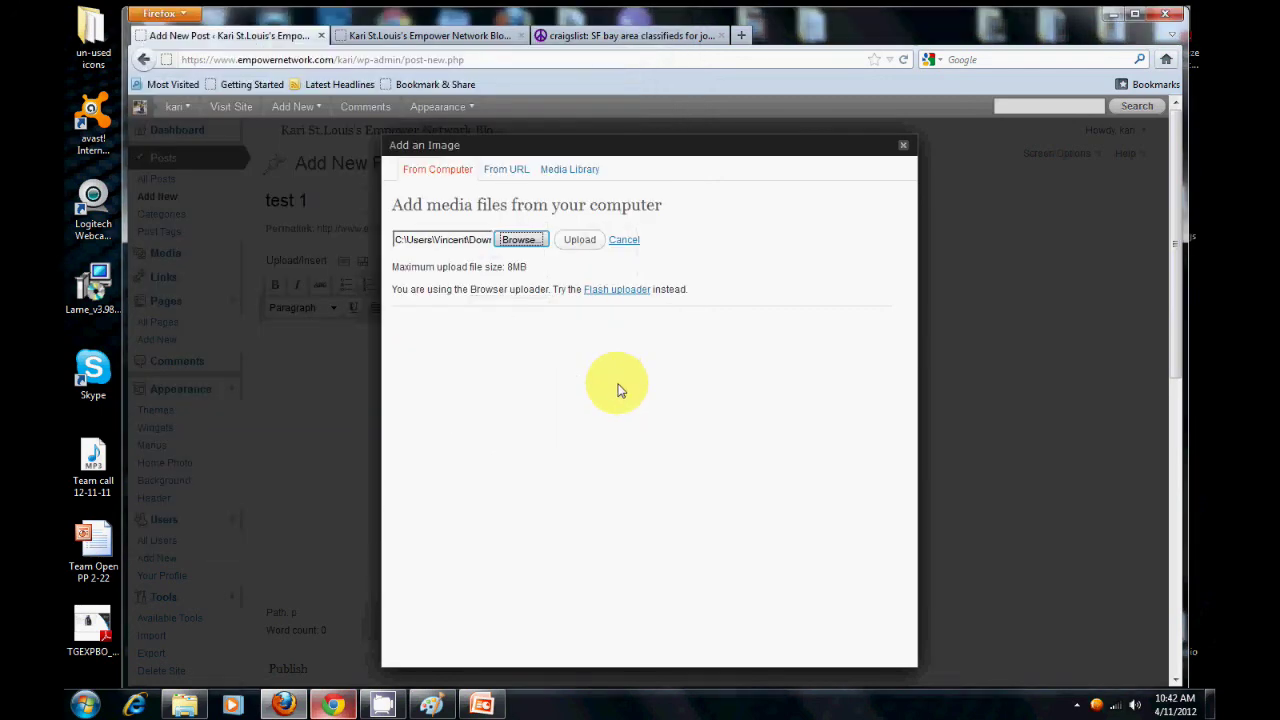
left_click(582, 240)
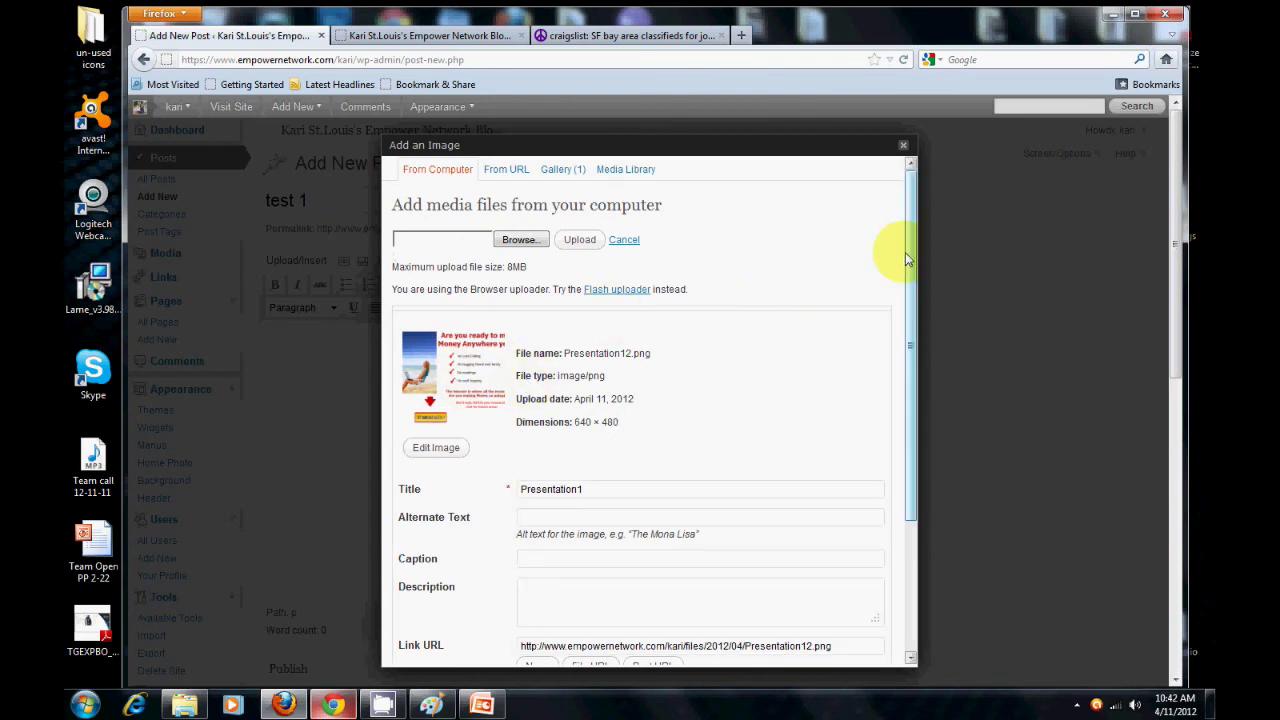
Insert the uploaded Presentation1 image into the post at full size with alignment set to None
scroll(886, 251, "down", 2)
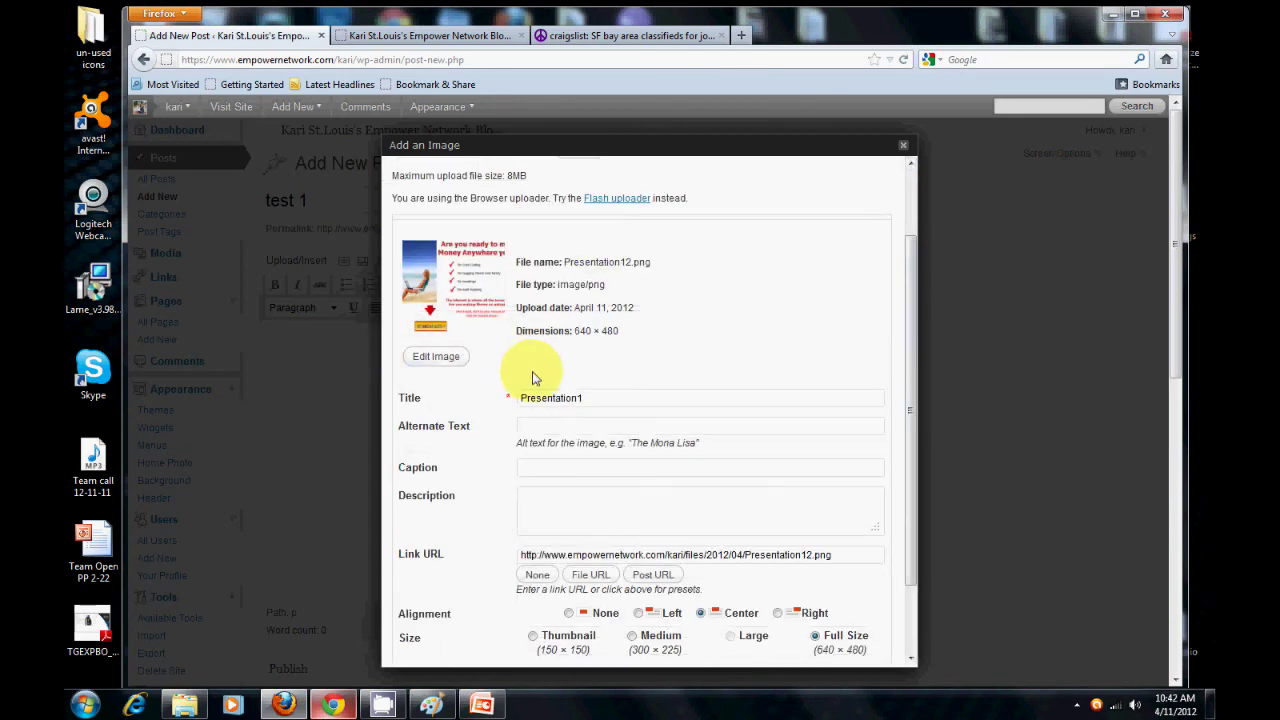
scroll(850, 335, "down", 2)
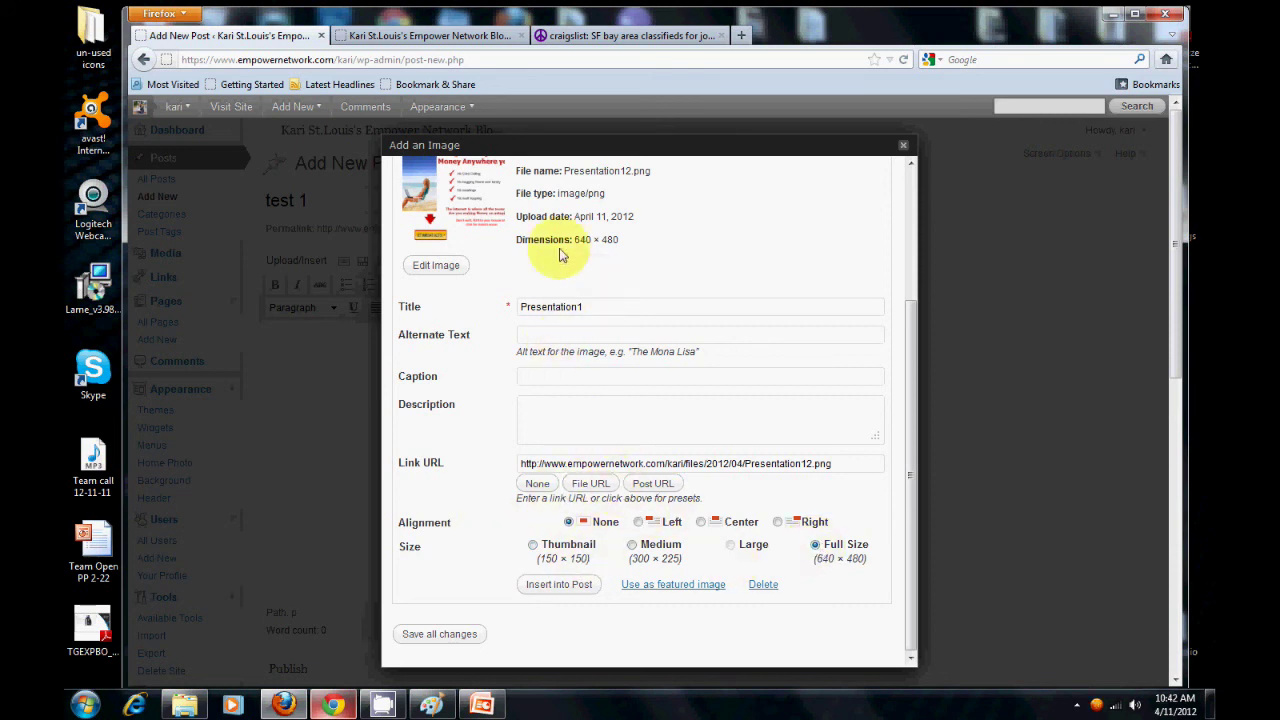
left_click(561, 585)
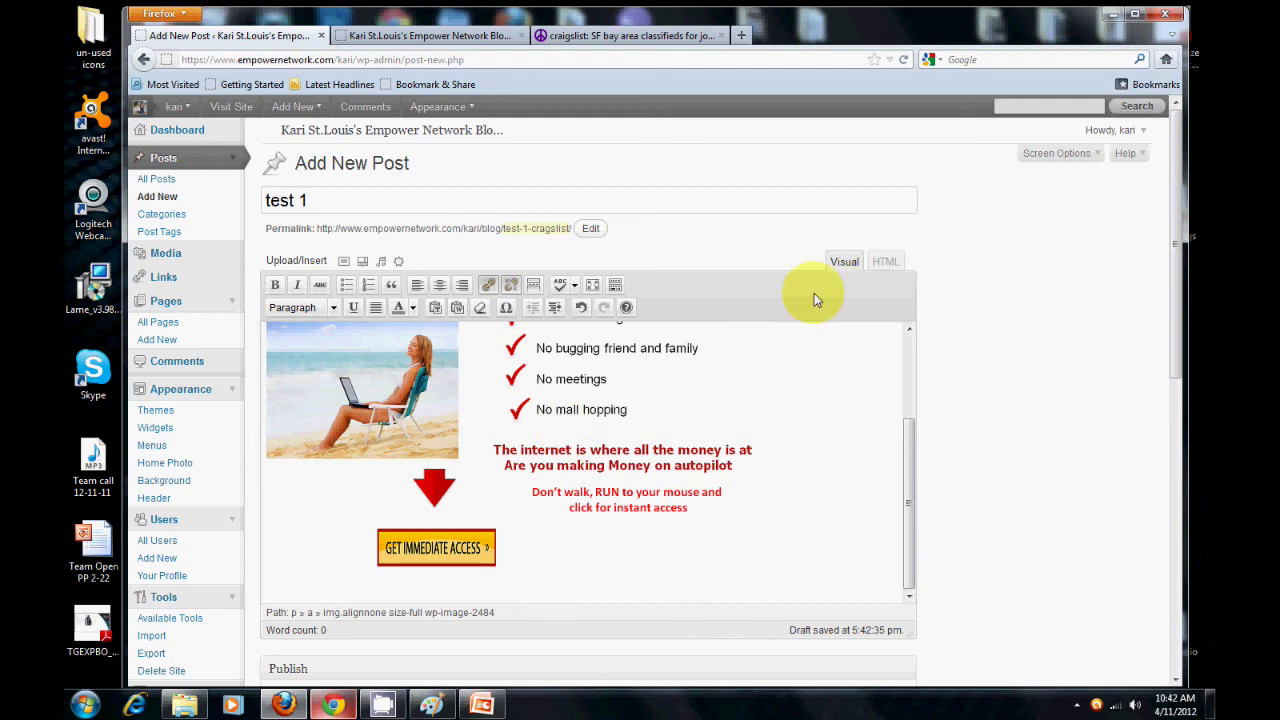
Switch to the desktop's empower network file folder and open the "1 link to shortcuts" text file at its capture pages list
left_click(1114, 16)
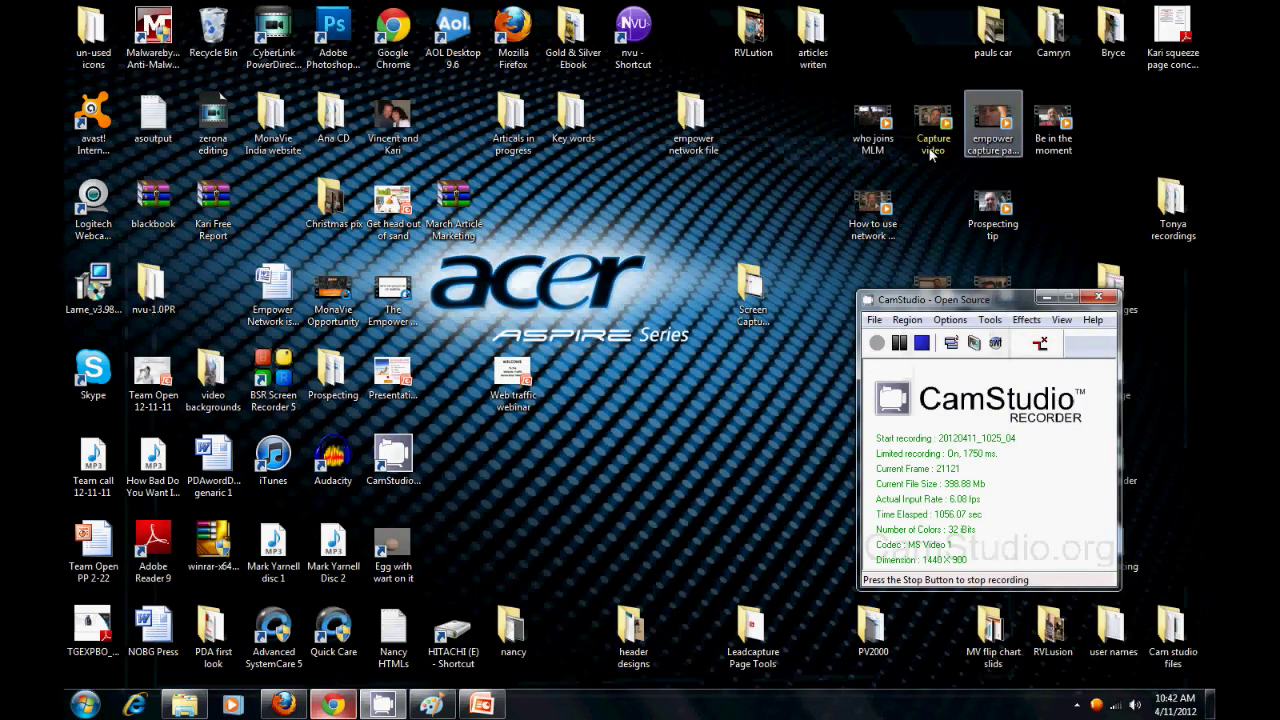
double_click(692, 118)
double_click(830, 145)
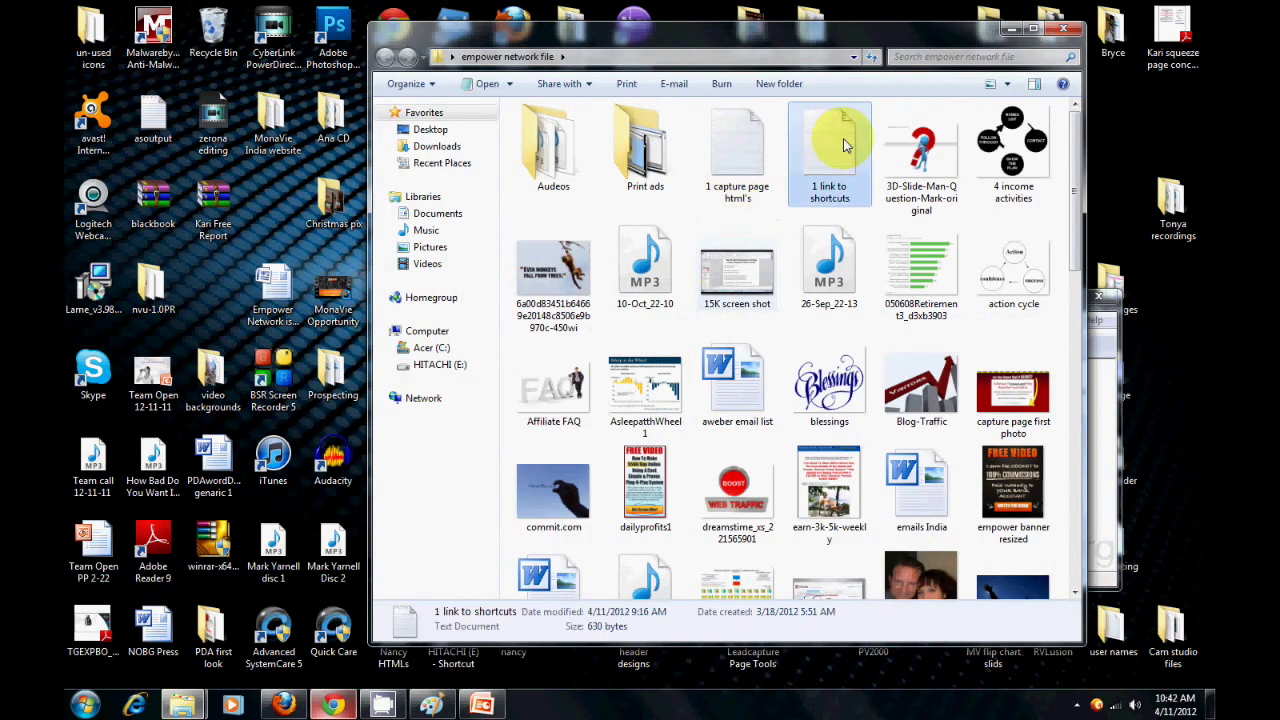
scroll(644, 328, "down", 1)
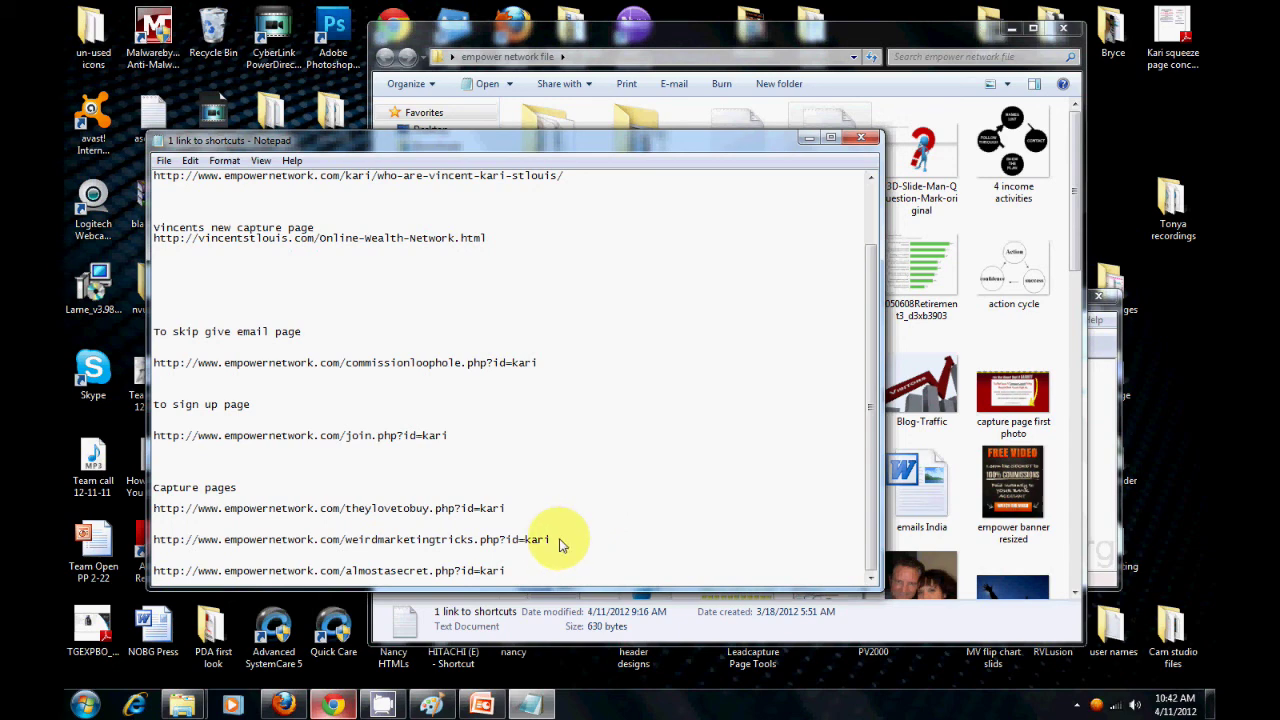
Copy the weirdmarketingtricks capture page URL from the text file, and close the file and its folder
left_click_drag(557, 543, 155, 543)
right_click(212, 545)
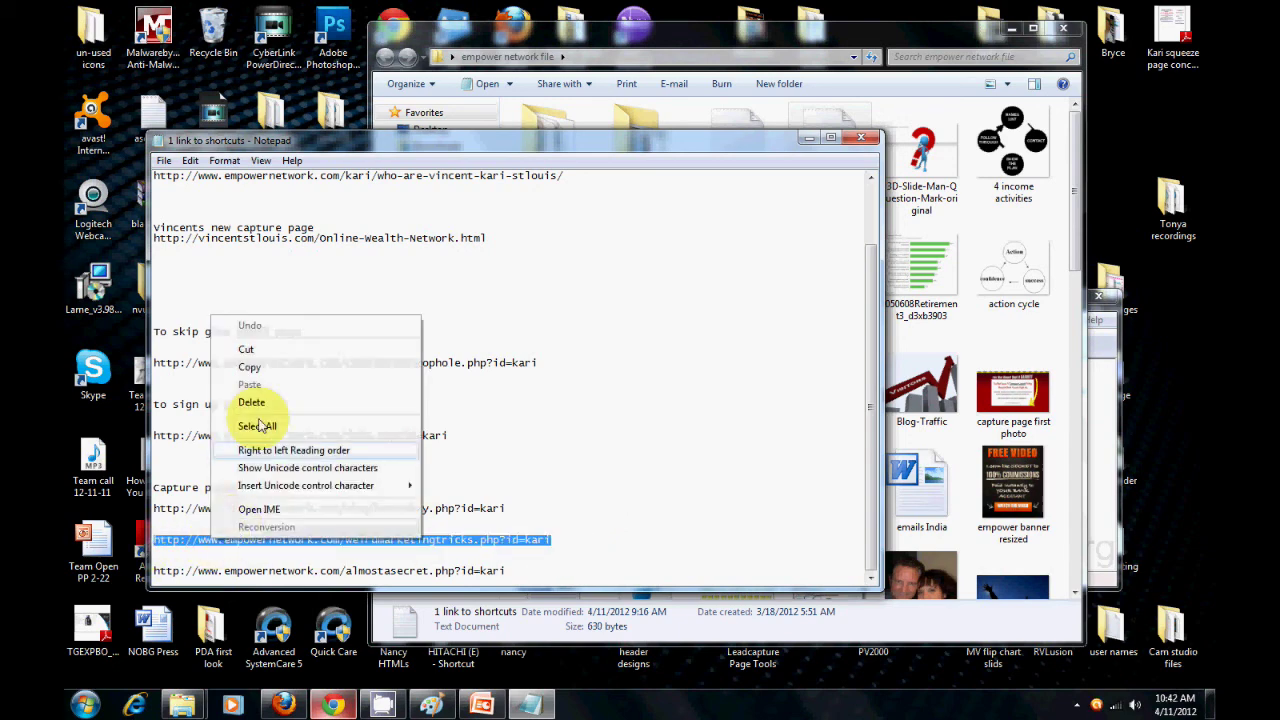
left_click(281, 369)
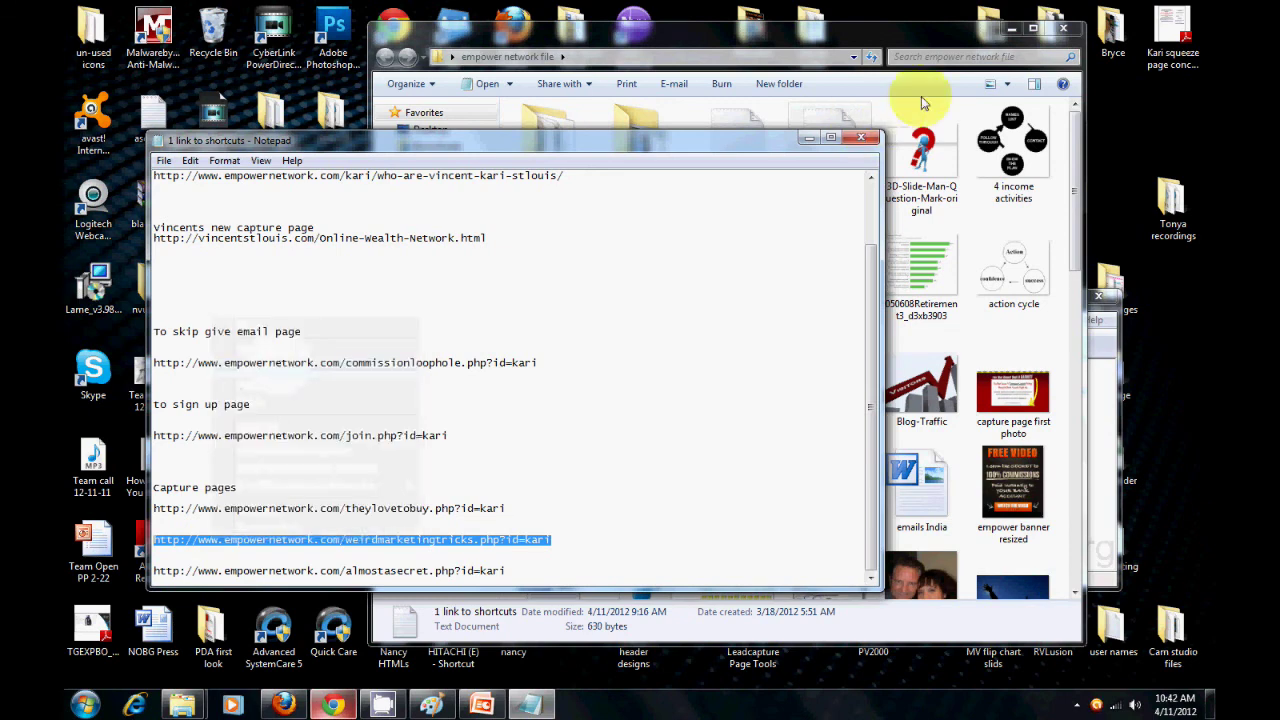
left_click(864, 138)
left_click(1063, 28)
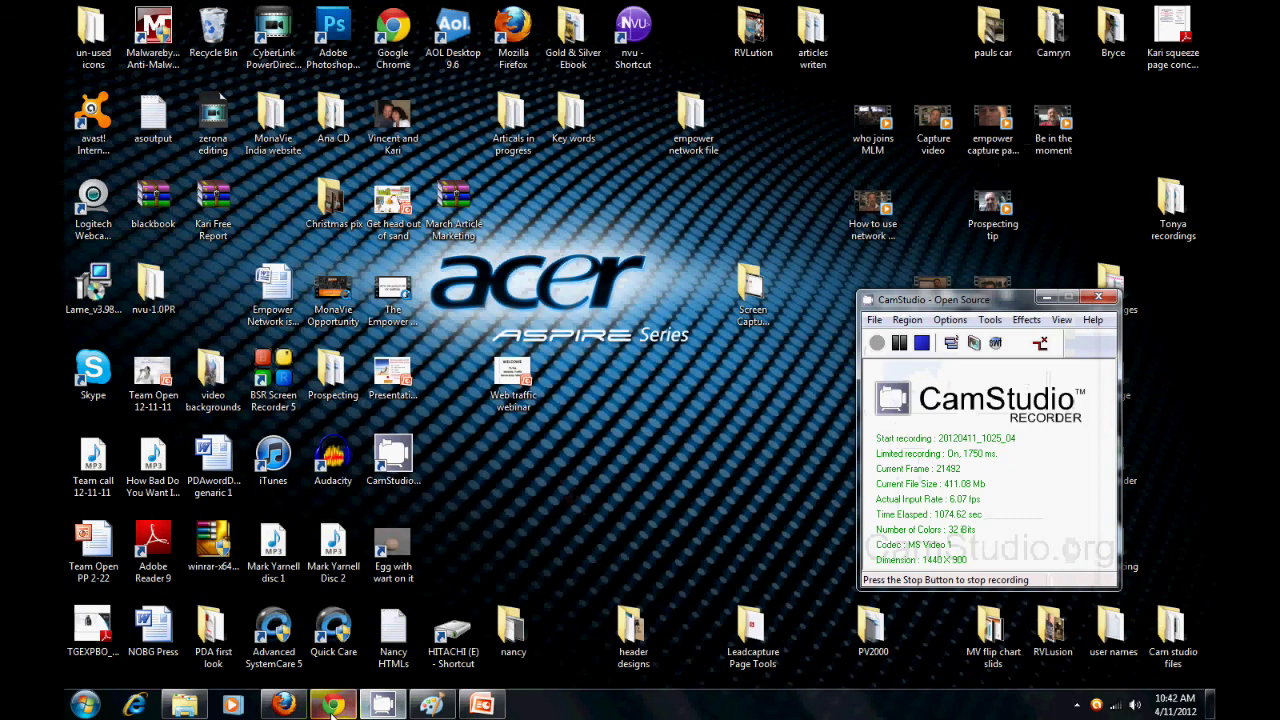
Return to the post in Firefox, review the inserted image and its HTML code, and go back to the visual view
left_click(284, 705)
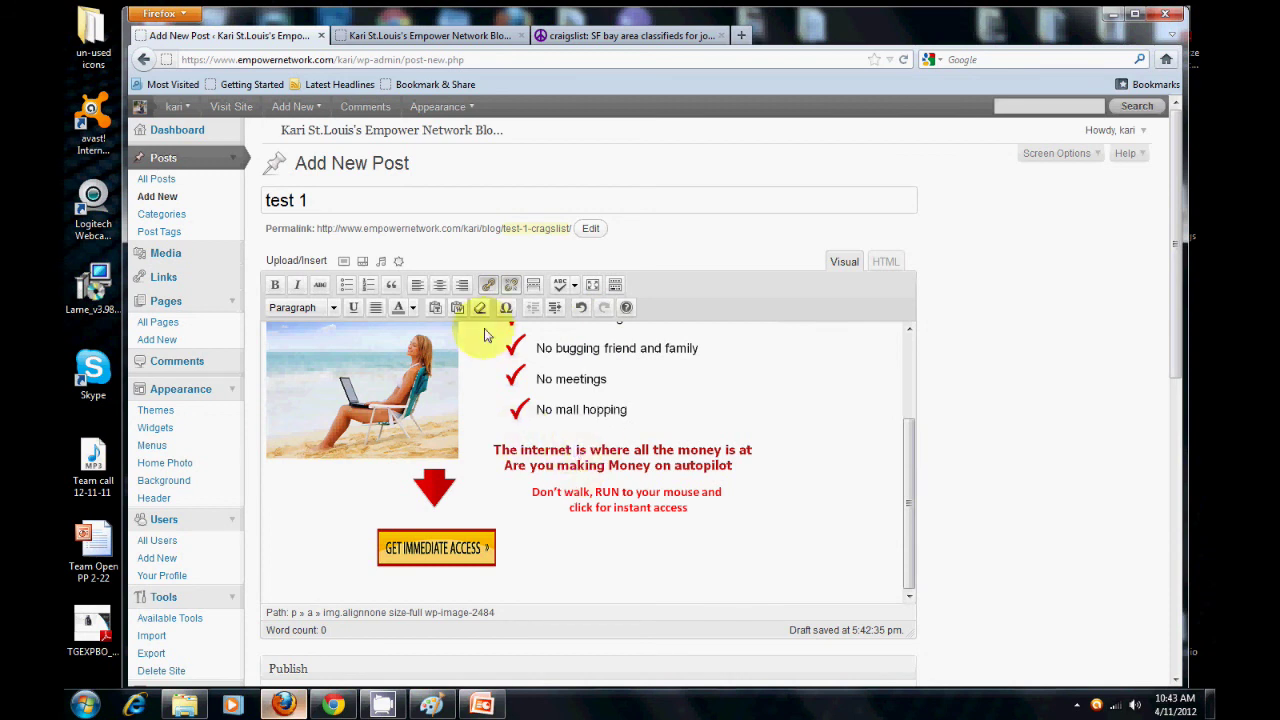
left_click(476, 413)
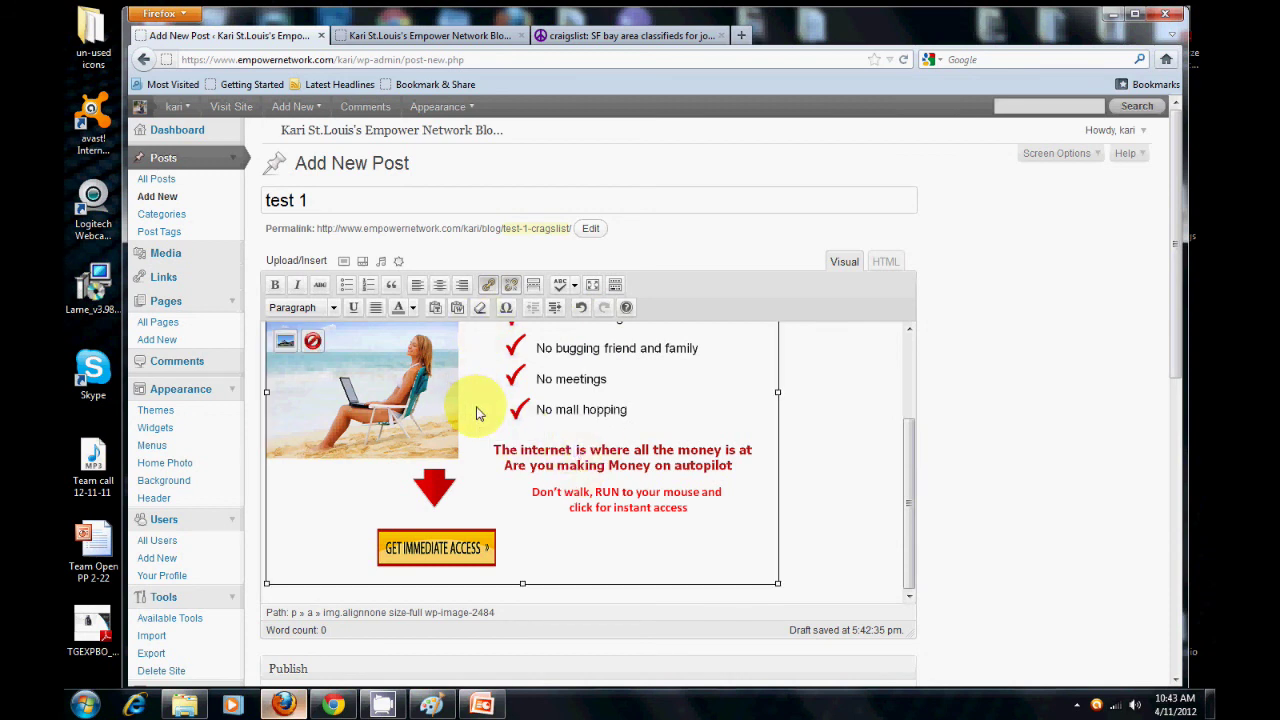
left_click(838, 428)
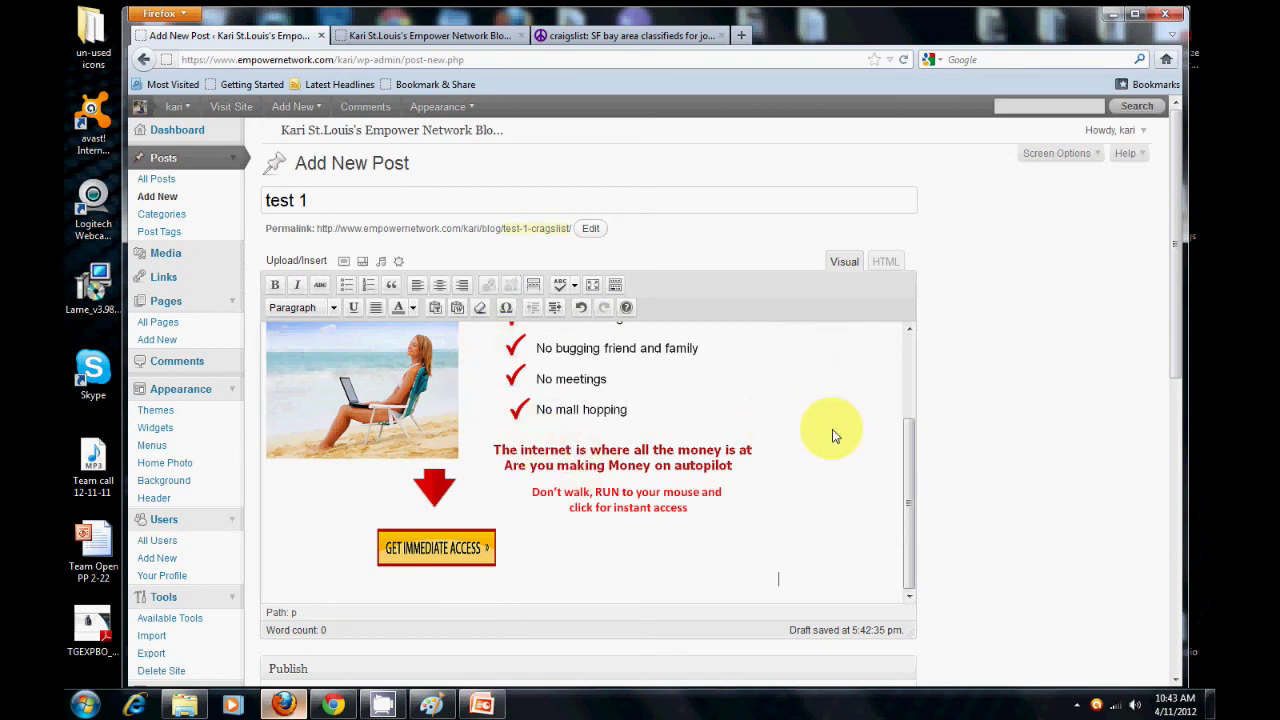
left_click_drag(901, 487, 914, 357)
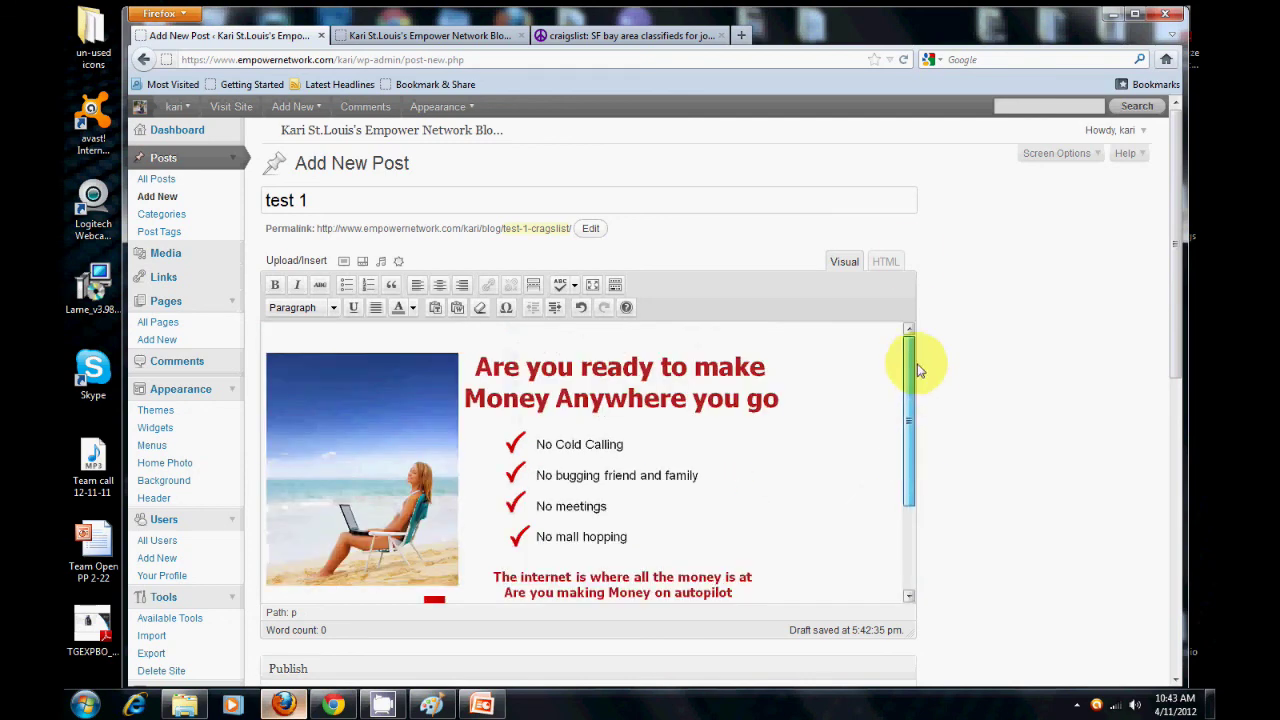
left_click(886, 262)
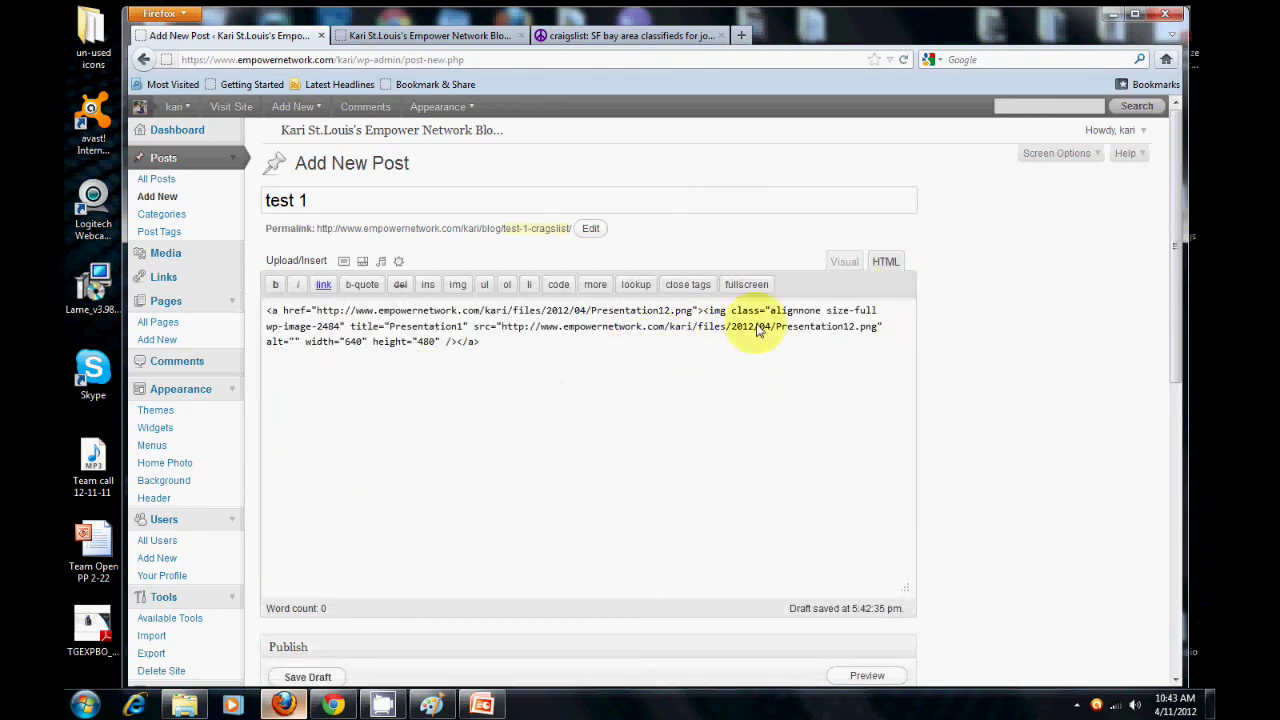
left_click(844, 262)
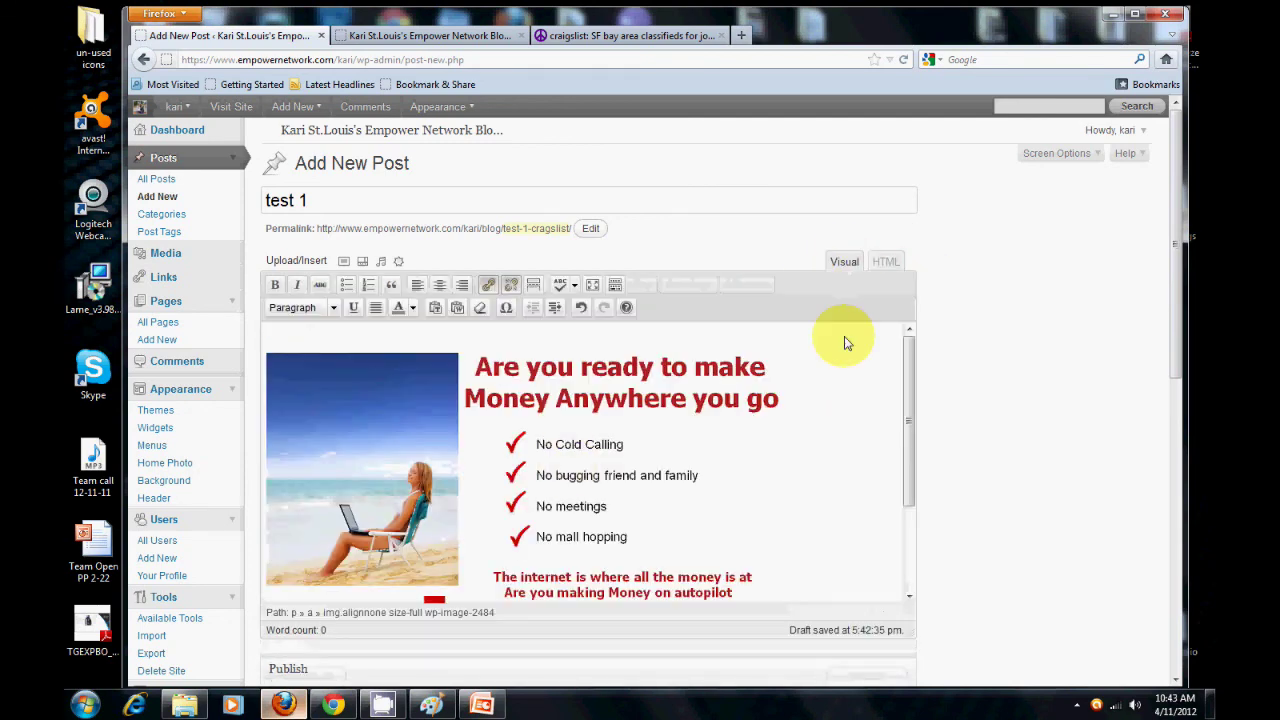
left_click(397, 413)
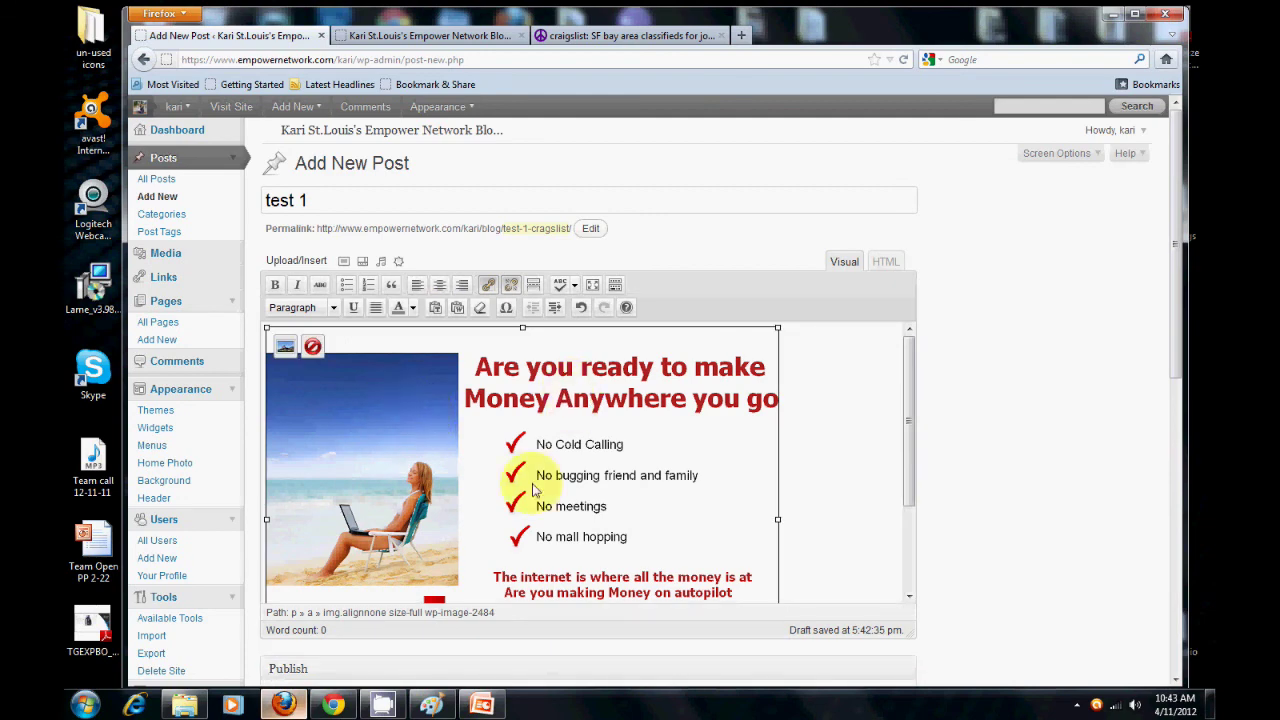
left_click(490, 286)
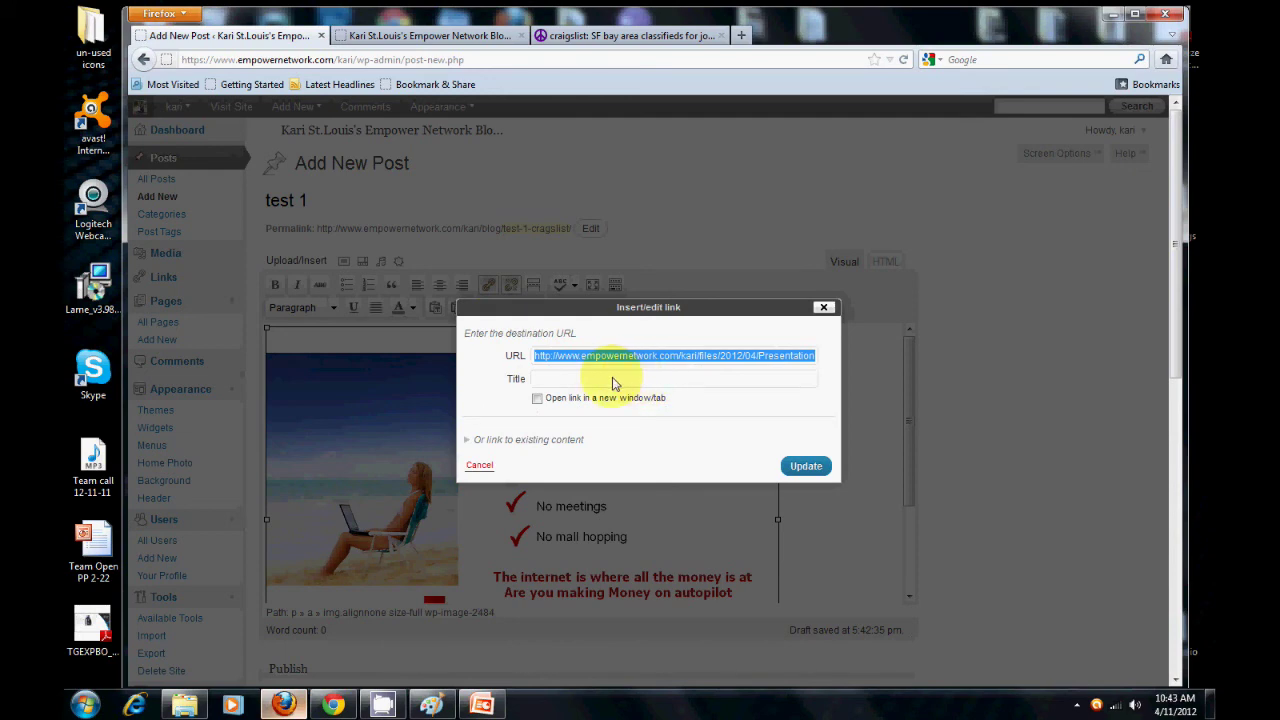
key("BackSpace")
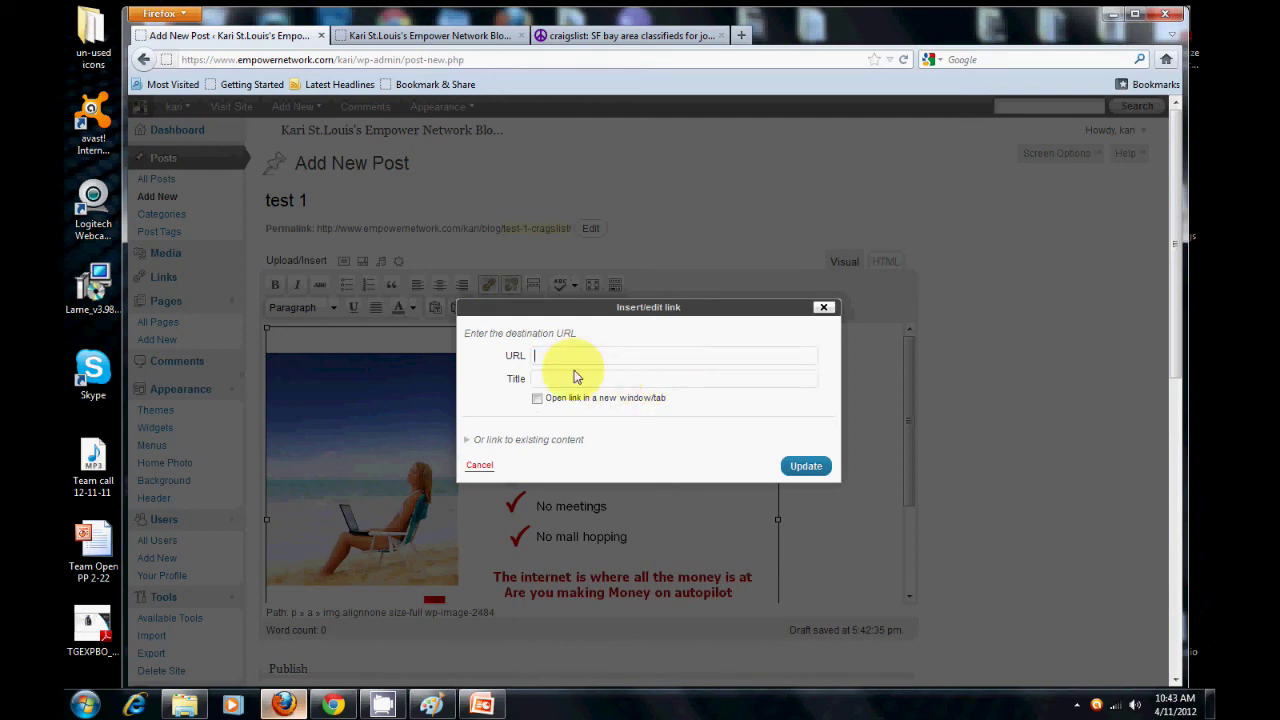
left_click(824, 307)
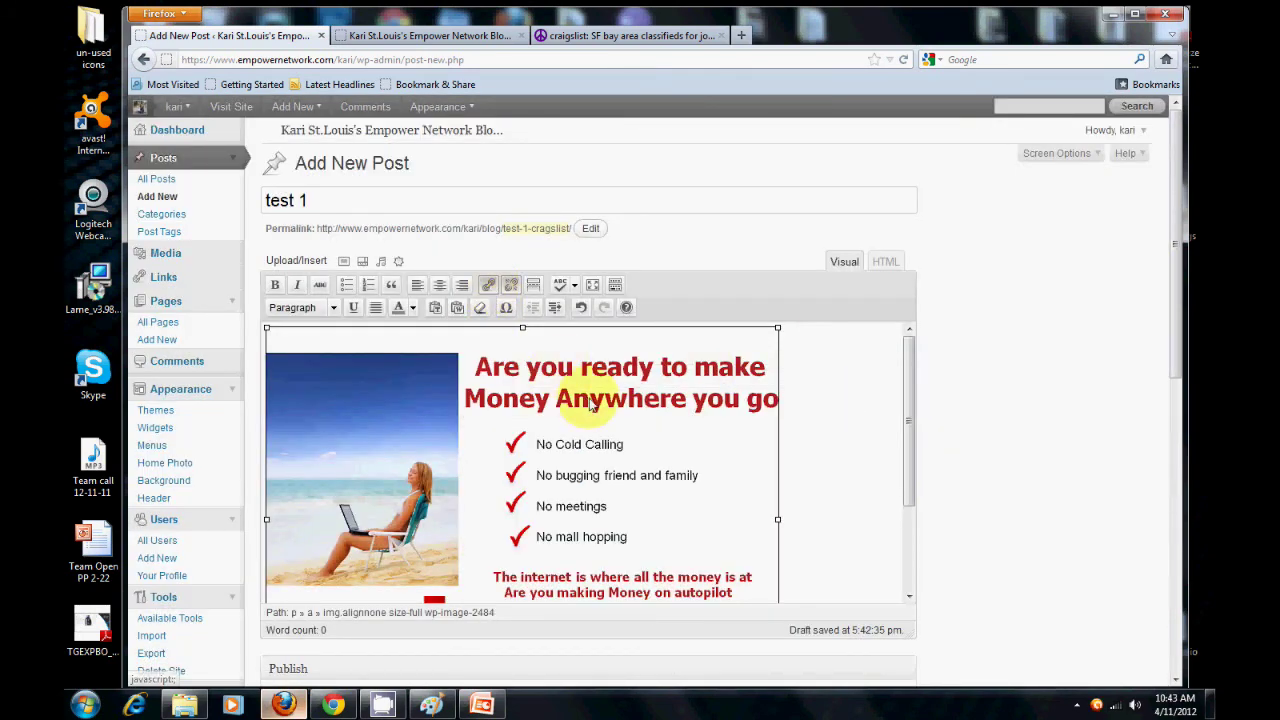
Link the image in the post to the copied weirdmarketingtricks capture page URL, opening in a new window/tab
left_click(650, 440)
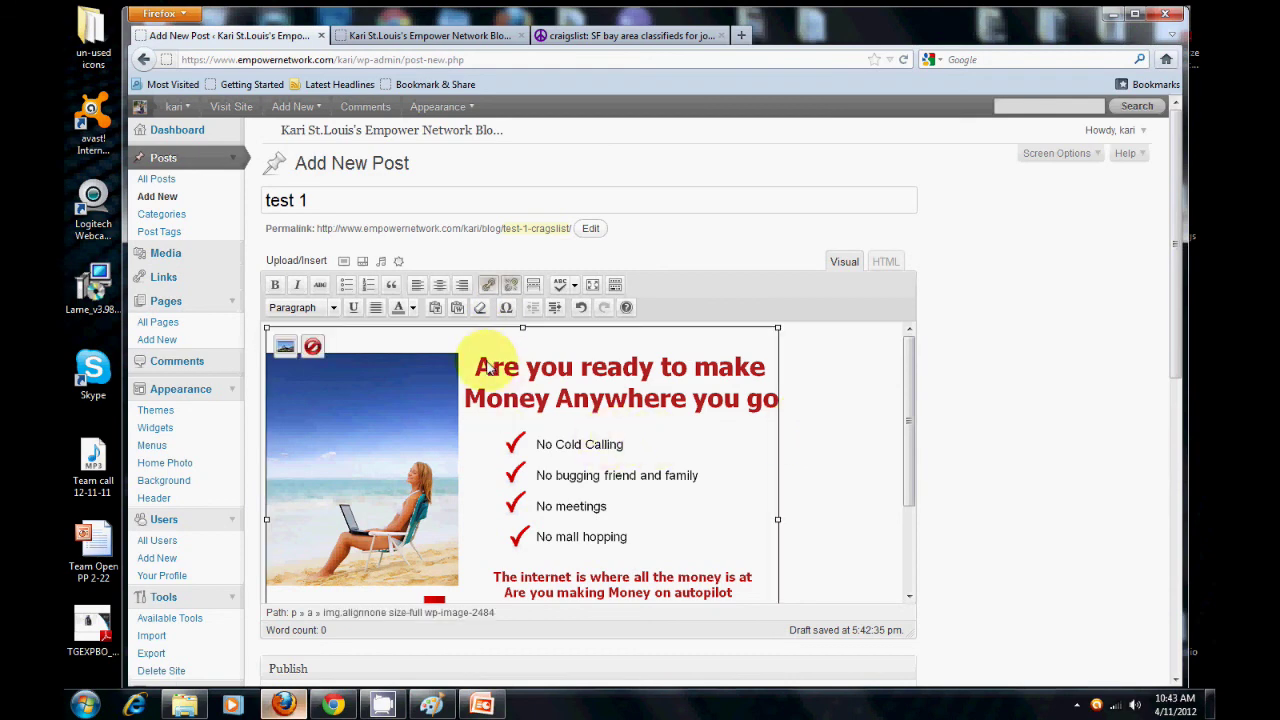
left_click(488, 286)
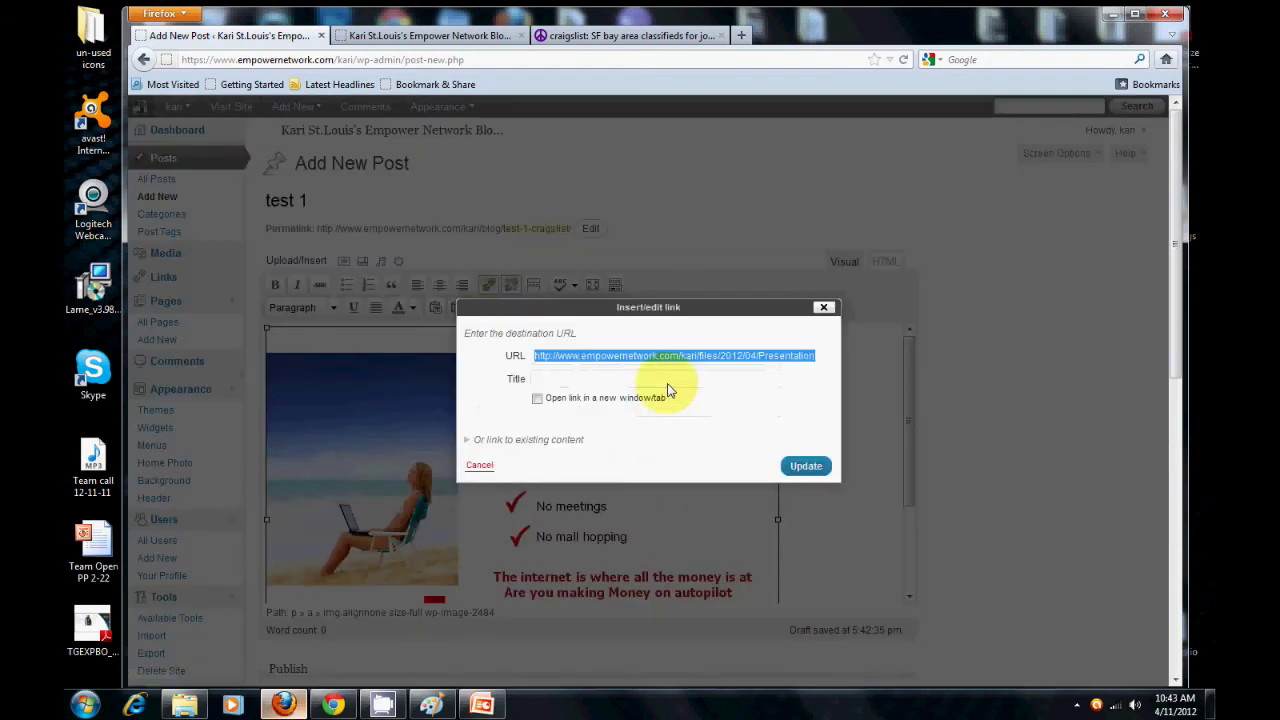
right_click(558, 358)
left_click(598, 423)
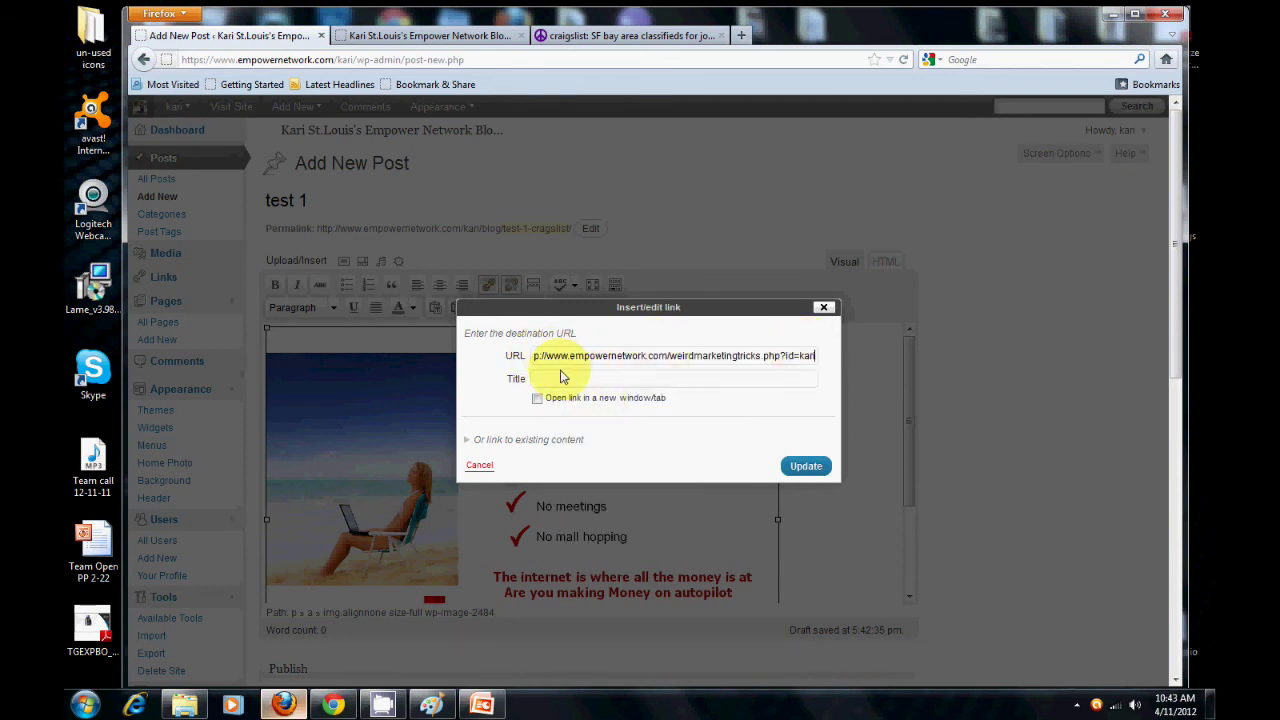
left_click(537, 398)
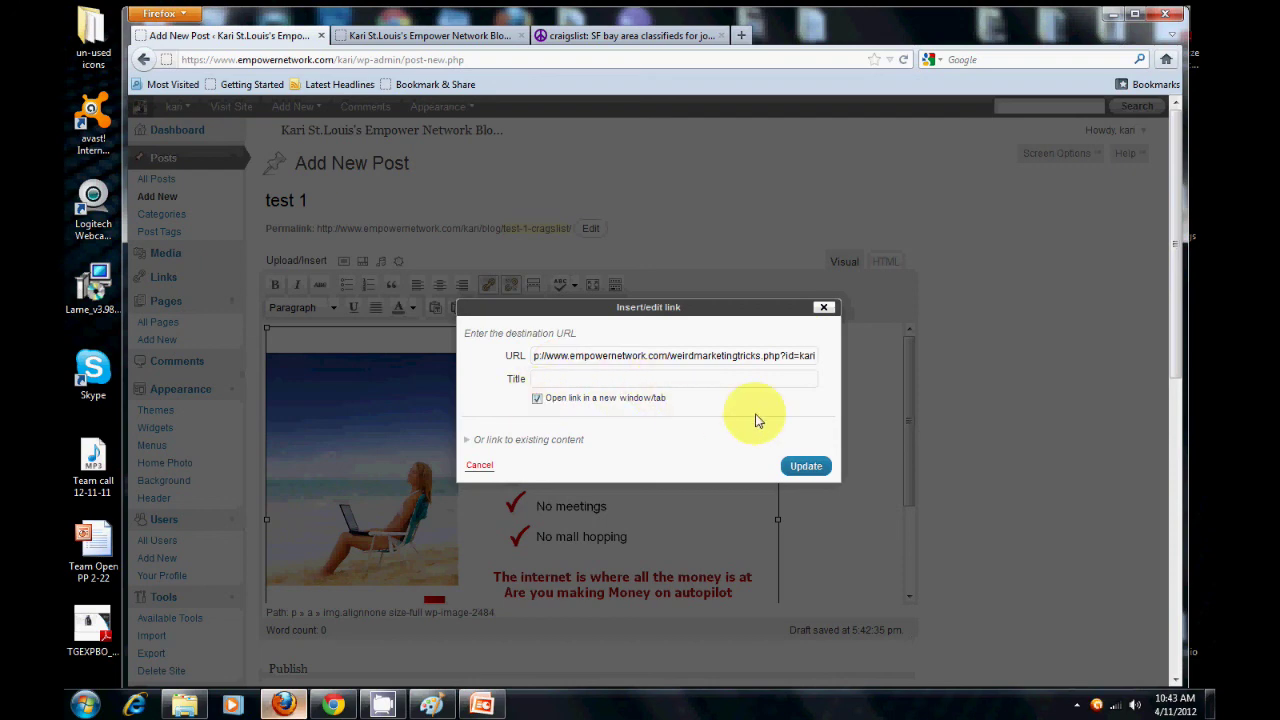
left_click(806, 466)
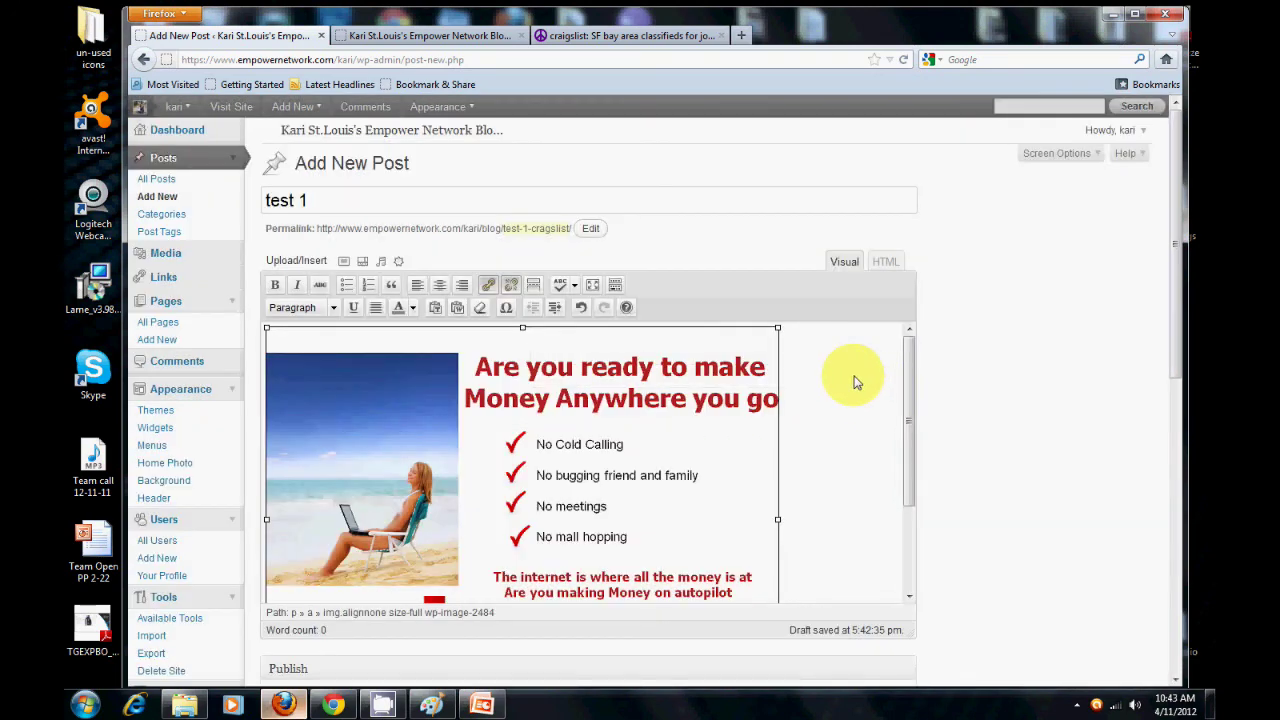
Show the post's HTML code and check the capture page address in the image's link
left_click(886, 261)
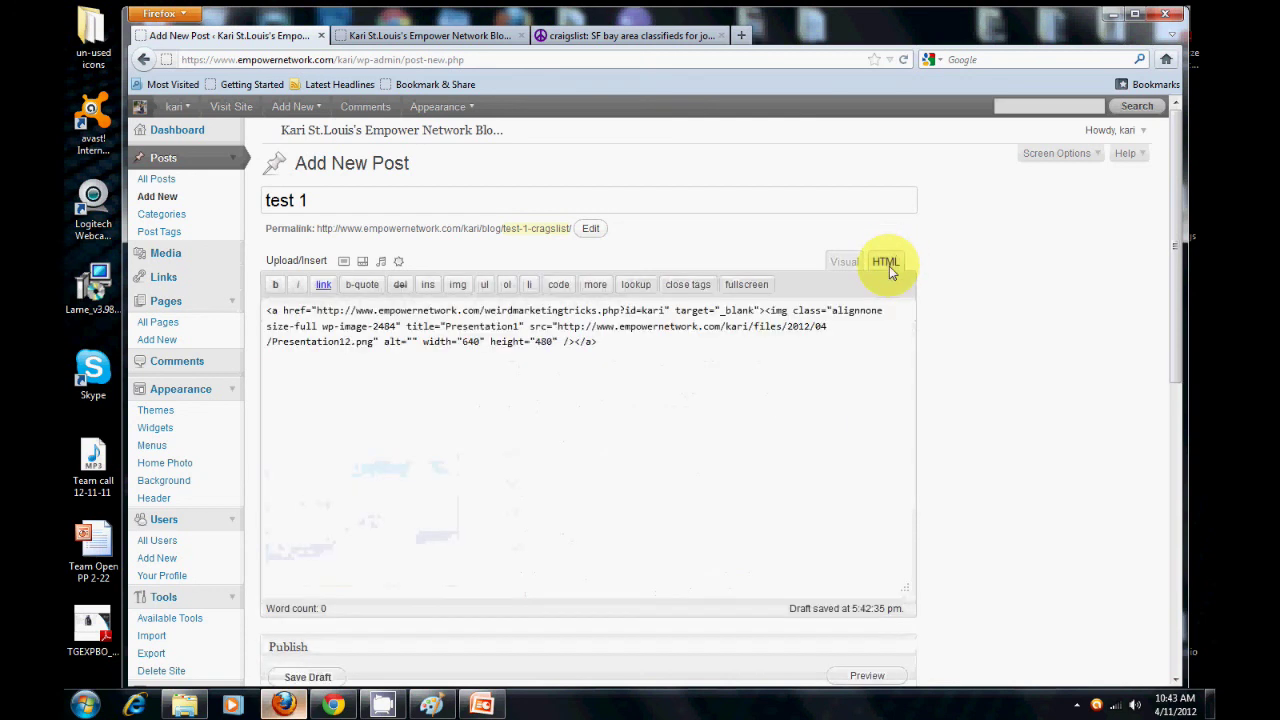
left_click_drag(328, 312, 662, 318)
left_click(634, 366)
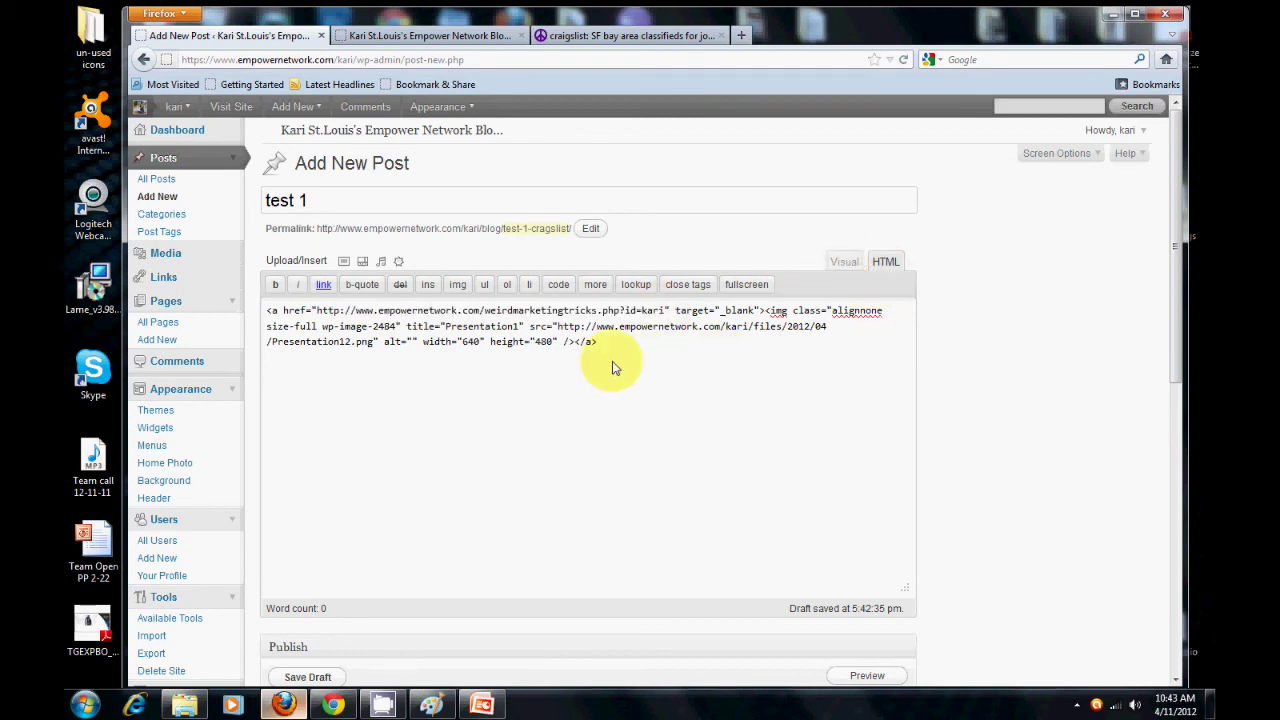
Select the post's entire HTML code, from the opening link tag to the closing one, and copy it
left_click_drag(589, 352, 266, 312)
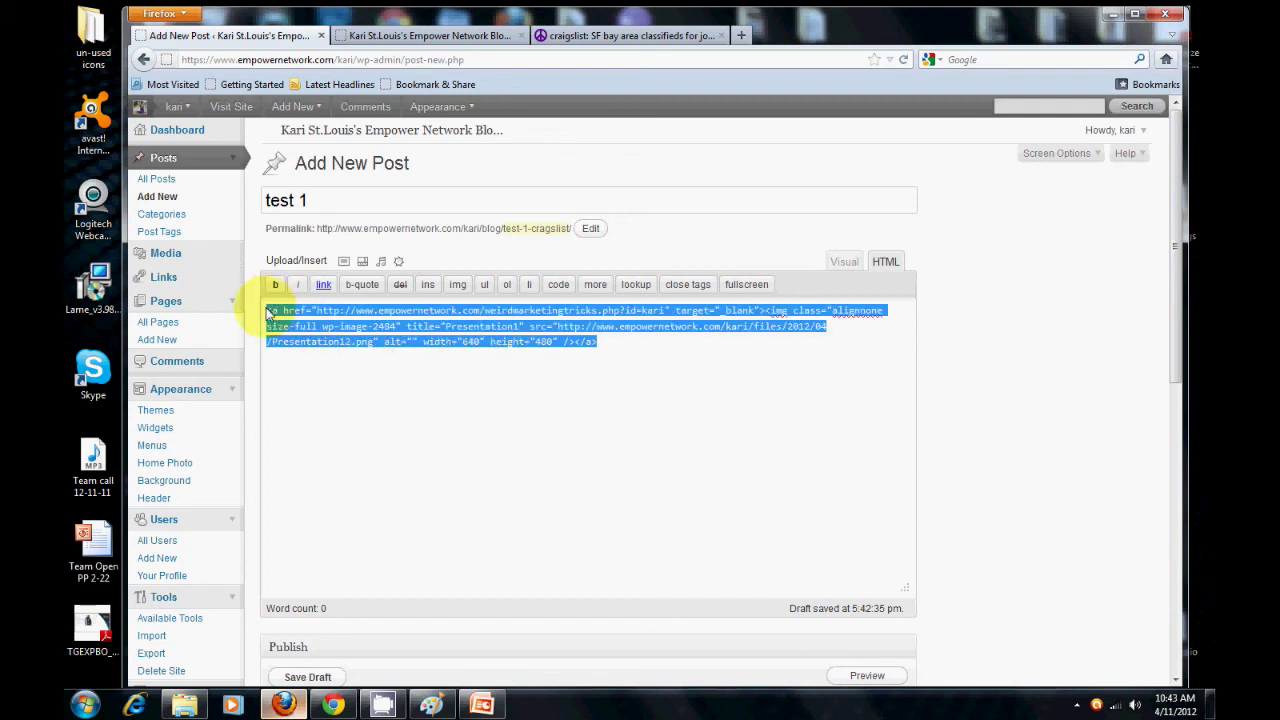
left_click(578, 394)
right_click(560, 400)
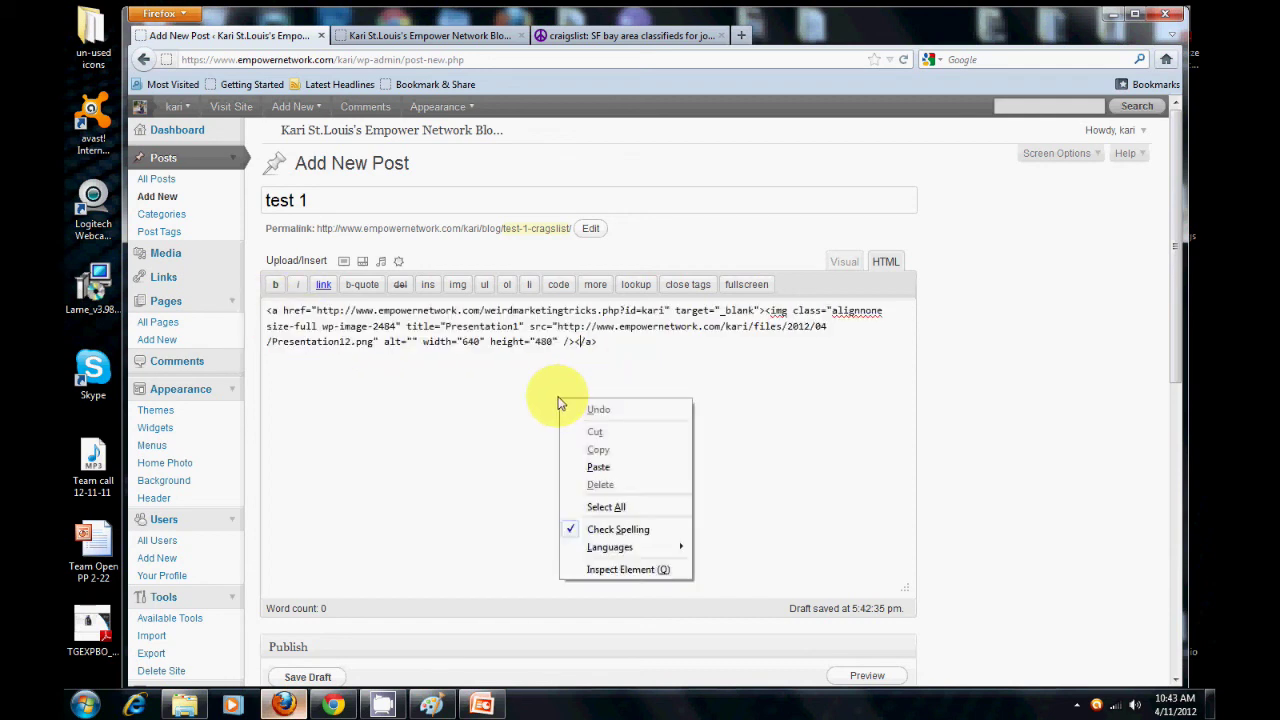
left_click(606, 507)
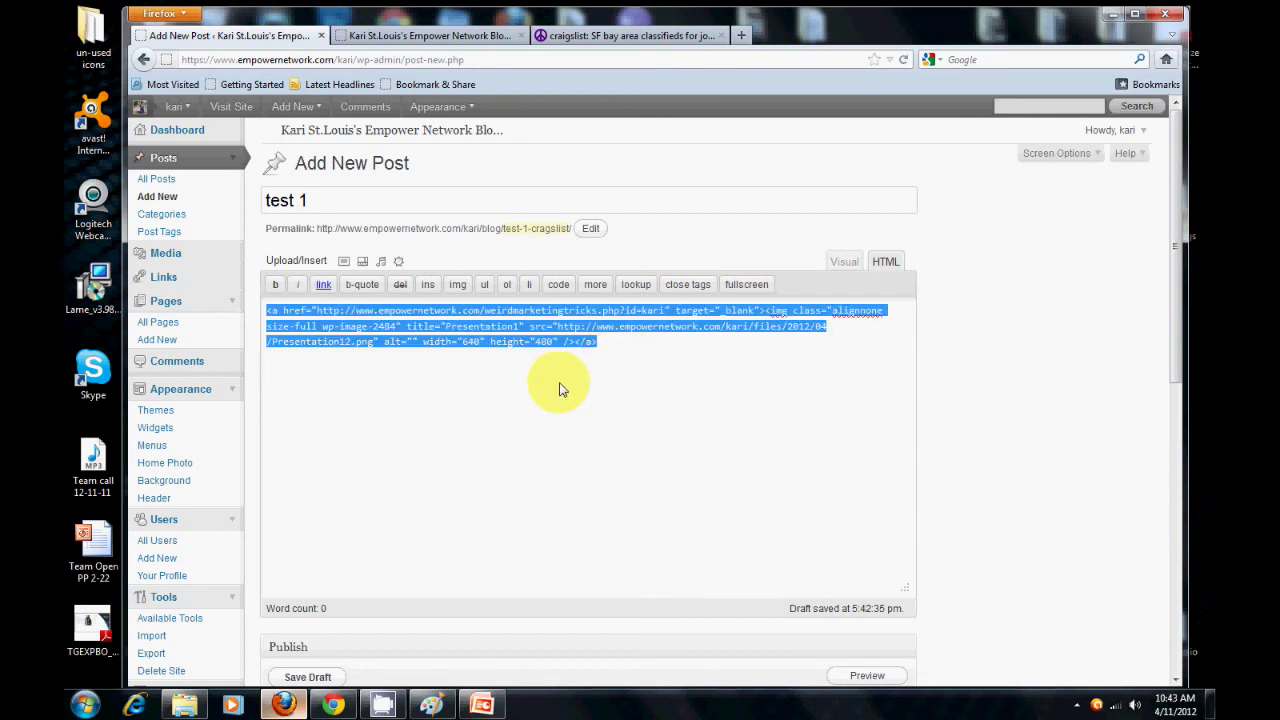
left_click(598, 341)
left_click_drag(598, 341, 547, 345)
left_click(598, 365)
right_click(577, 367)
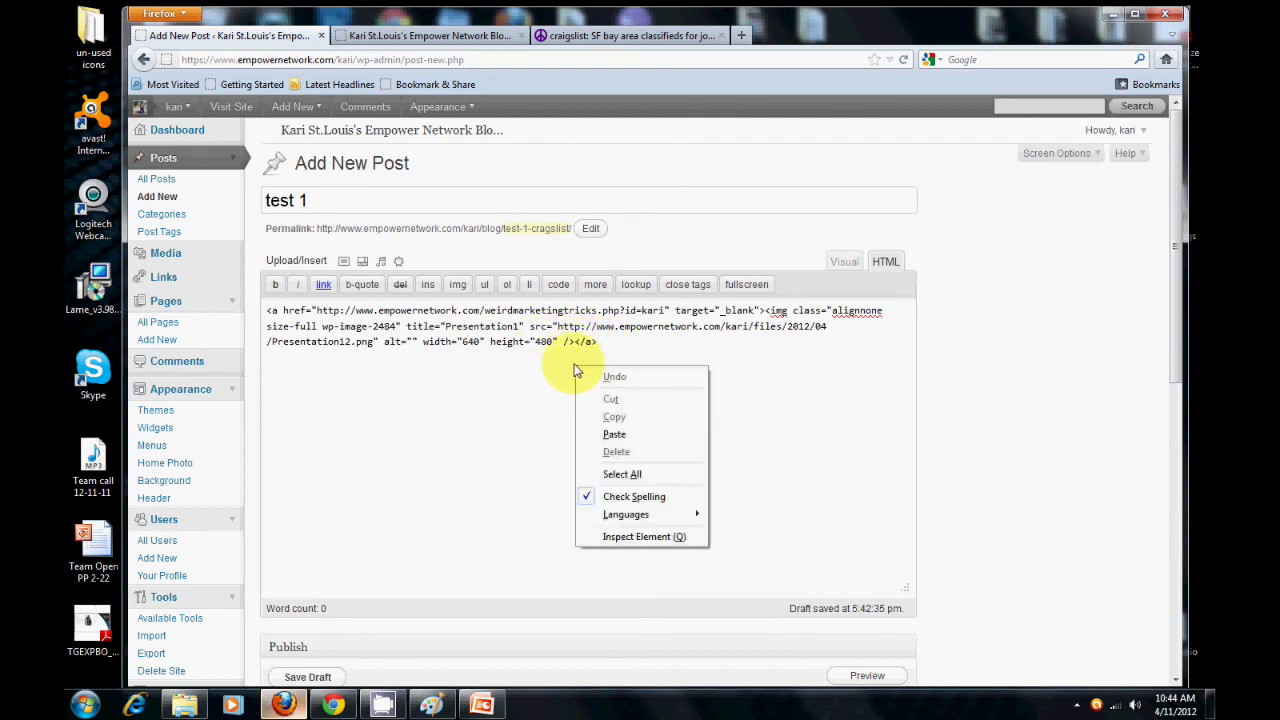
left_click(625, 474)
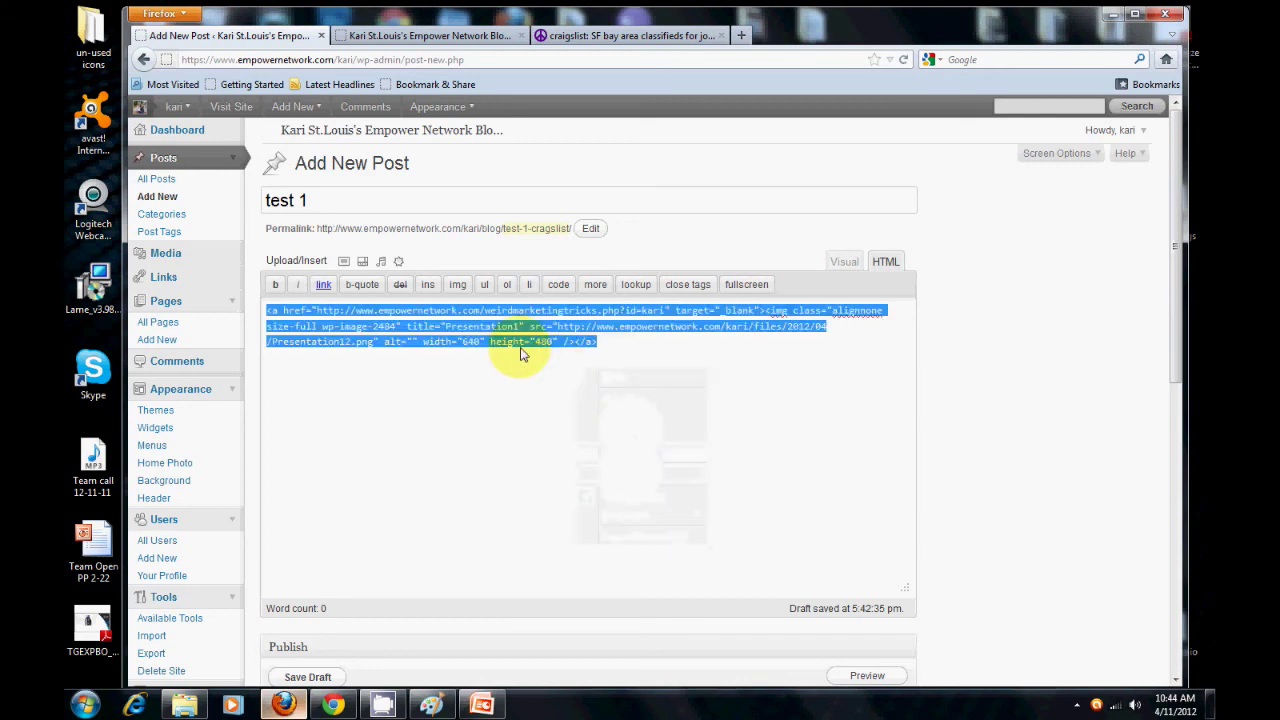
right_click(520, 342)
left_click(528, 395)
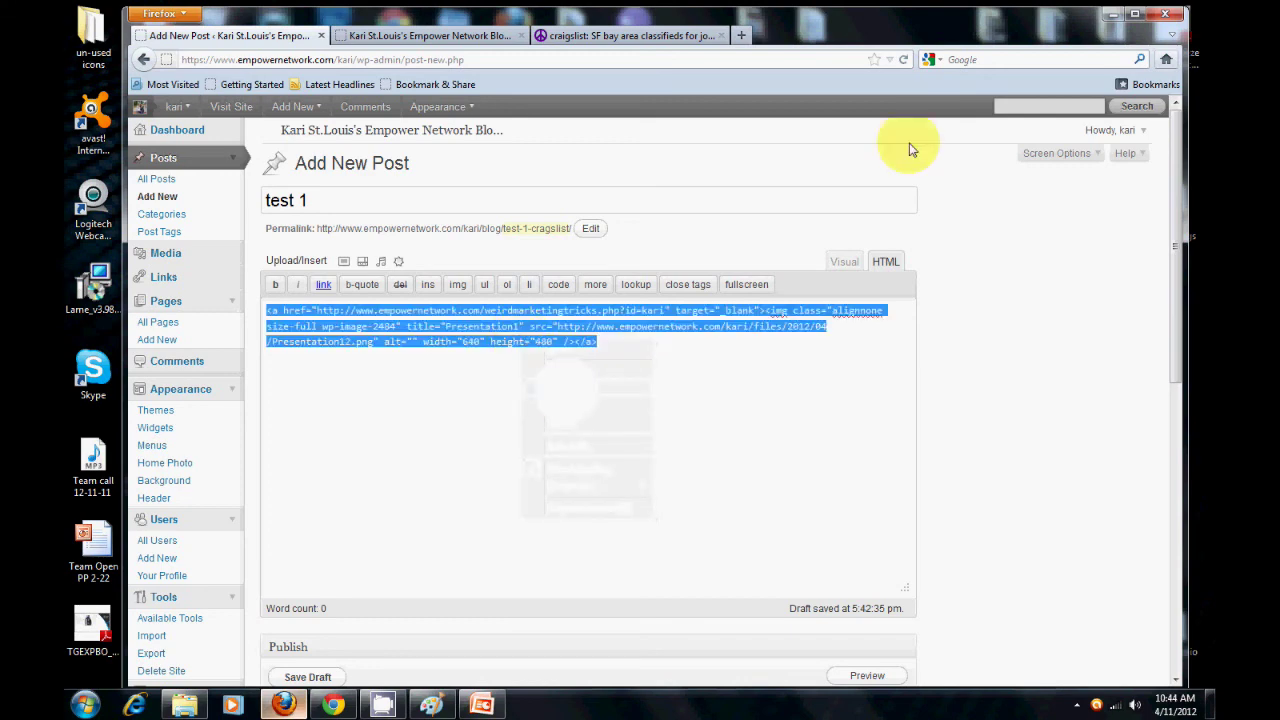
Switch to the craigslist SF bay area page and look over its category listings, including jobs, for sale and services
left_click(625, 35)
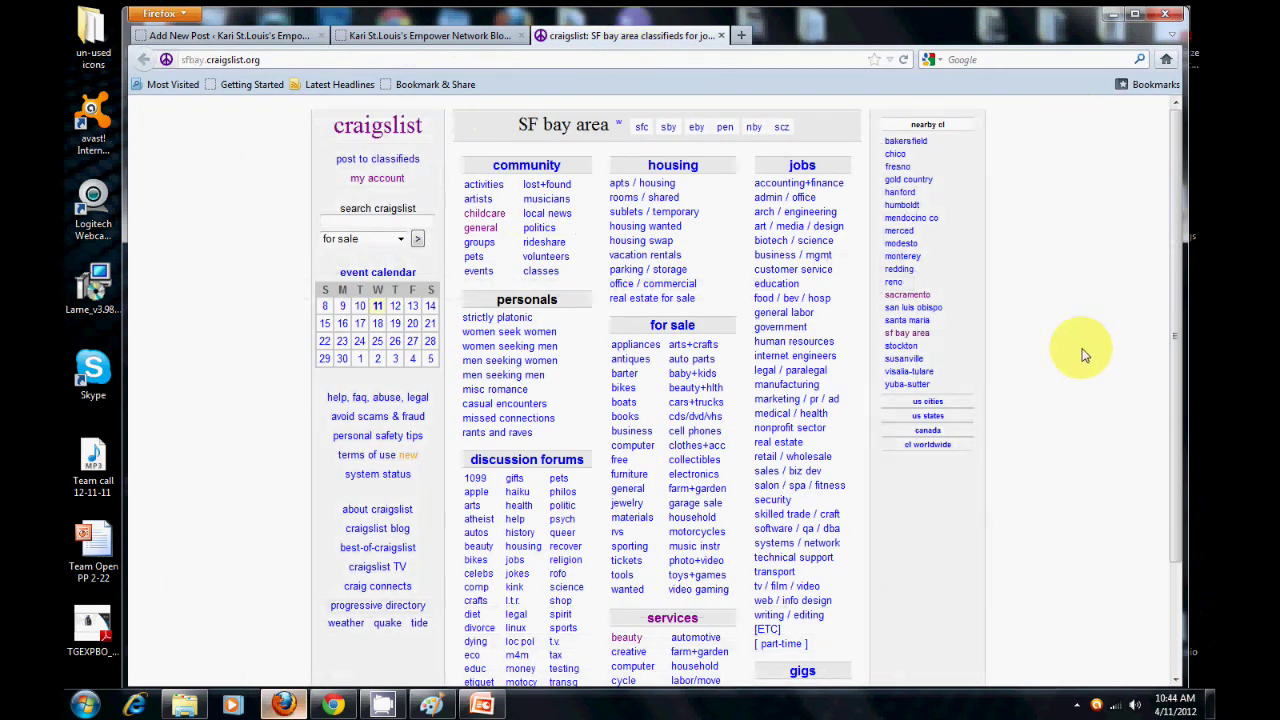
scroll(1080, 349, "down", 2)
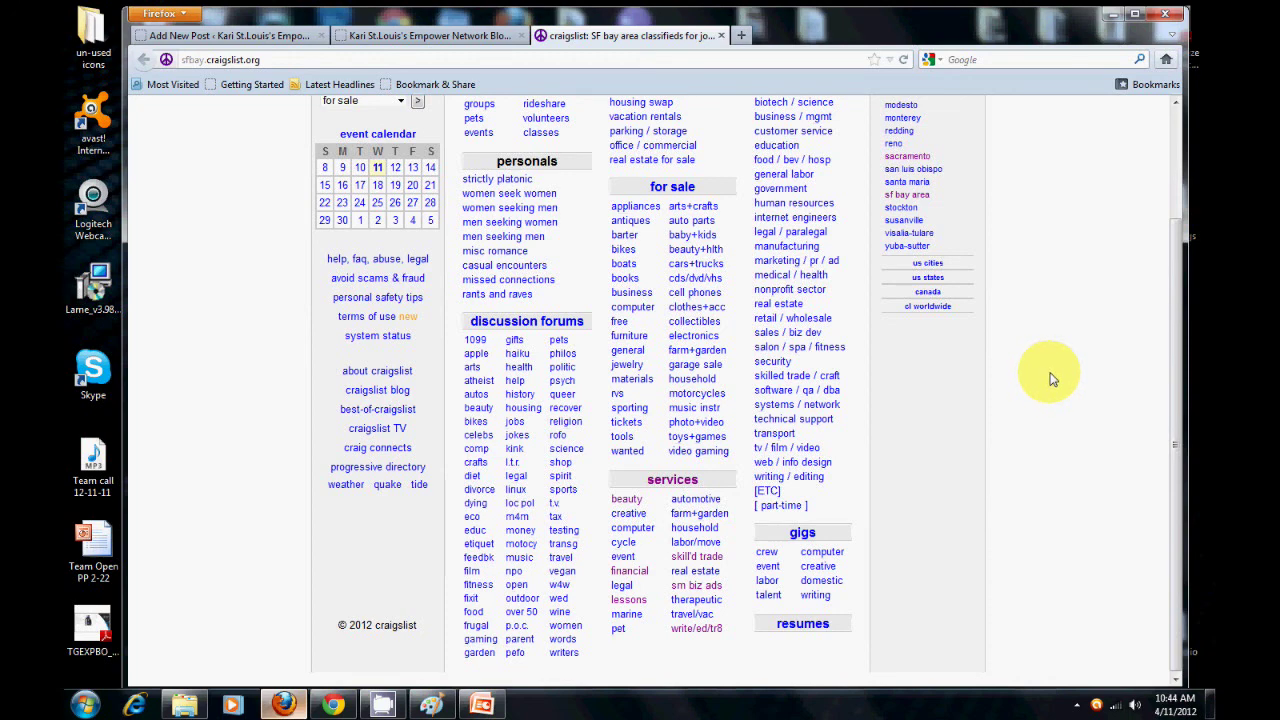
scroll(1052, 378, "up", 3)
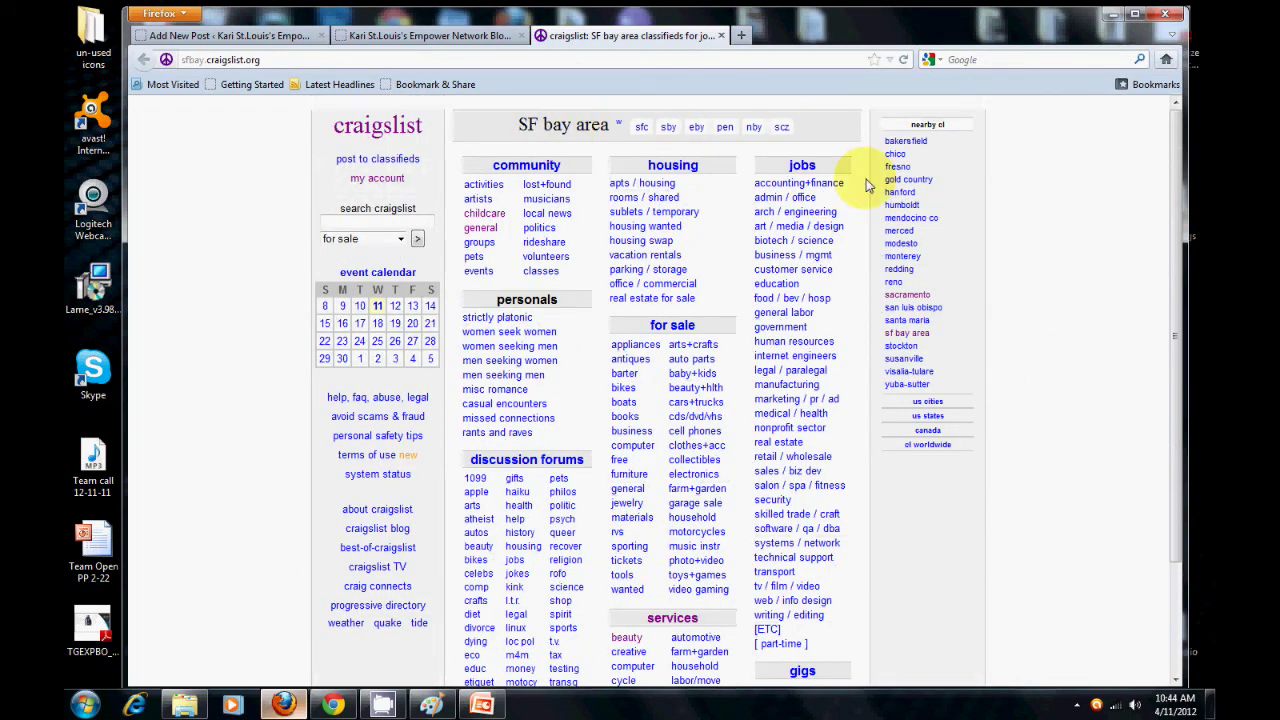
scroll(1110, 340, "down", 3)
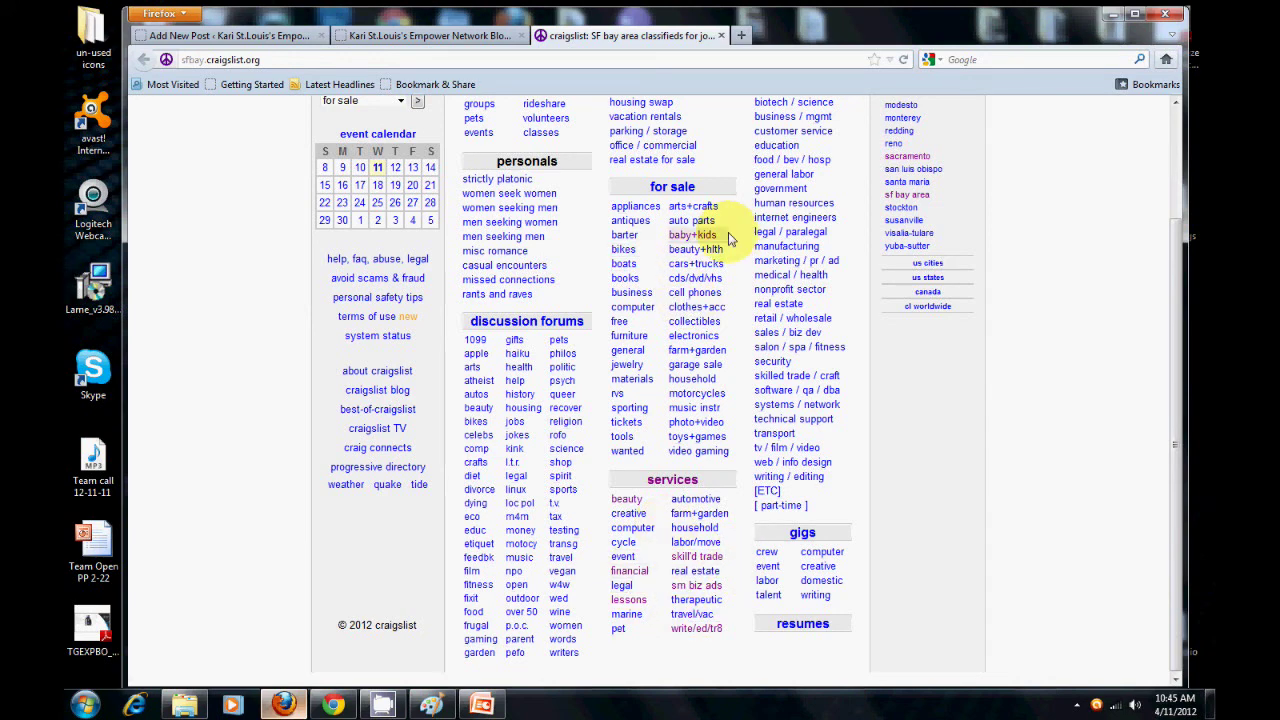
scroll(729, 225, "up", 3)
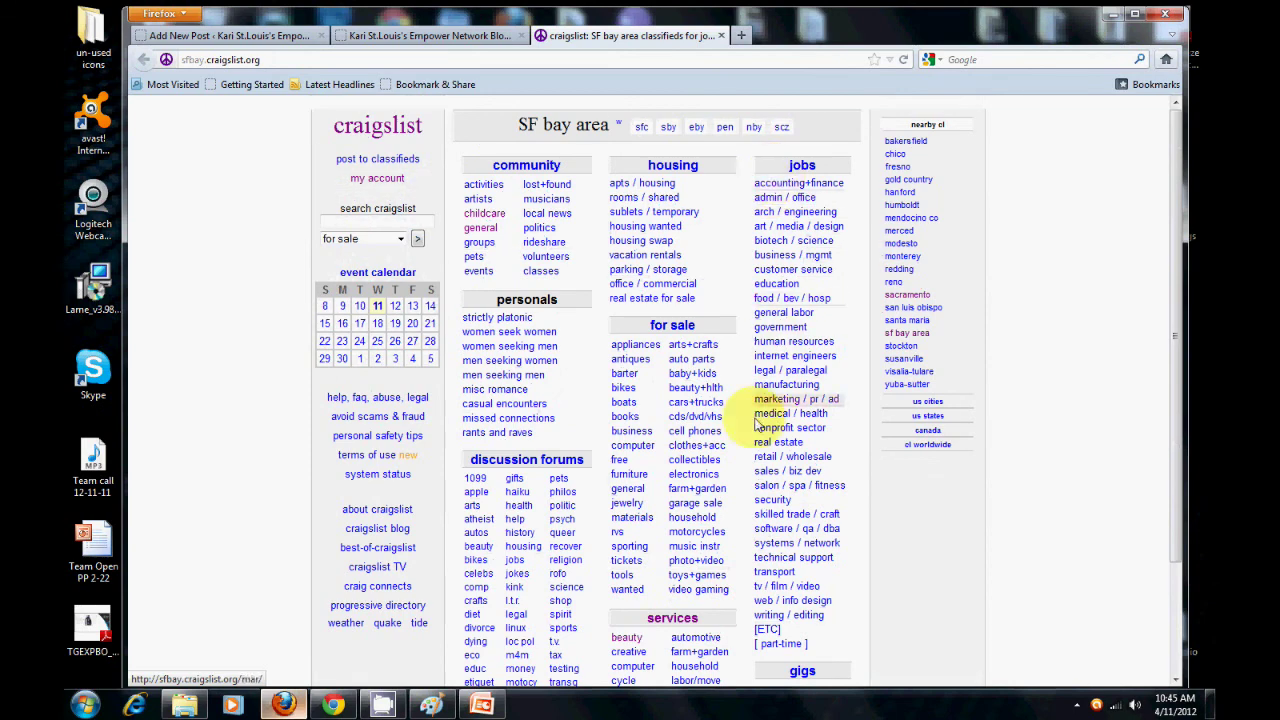
scroll(737, 223, "down", 3)
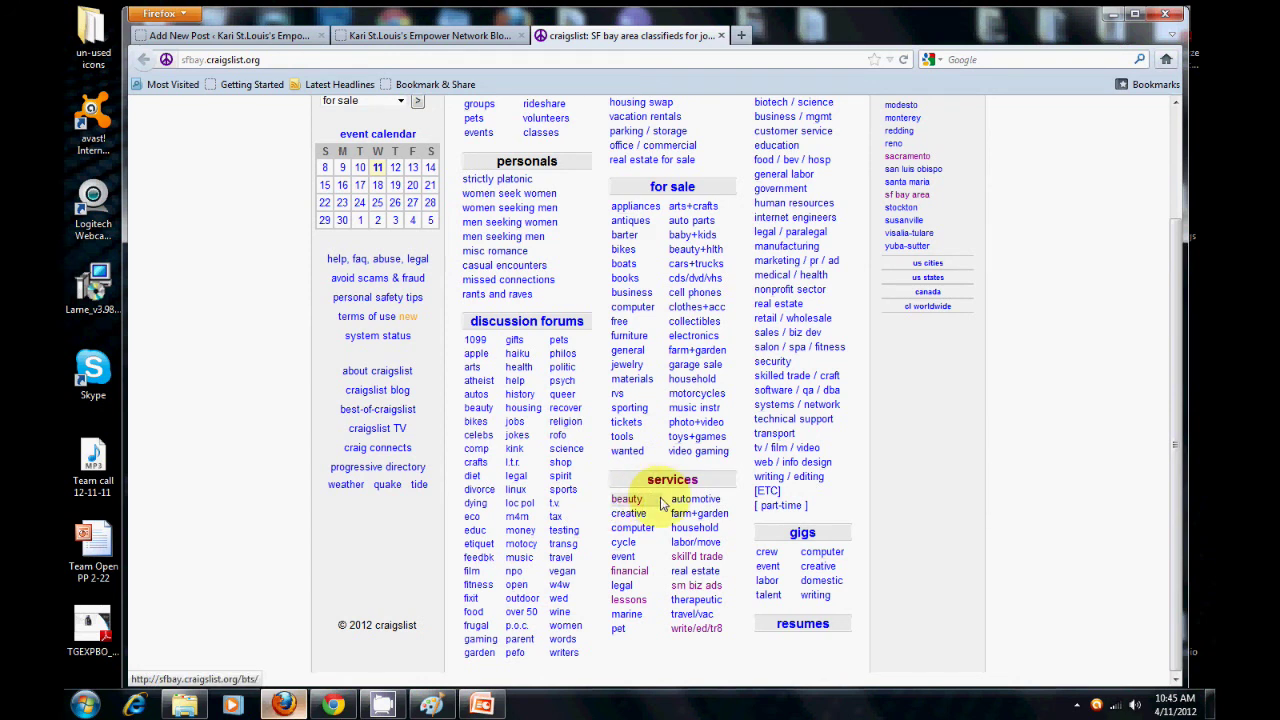
Open the small biz ads section under services and start a new posting, logging in with the prefilled account credentials
left_click(703, 588)
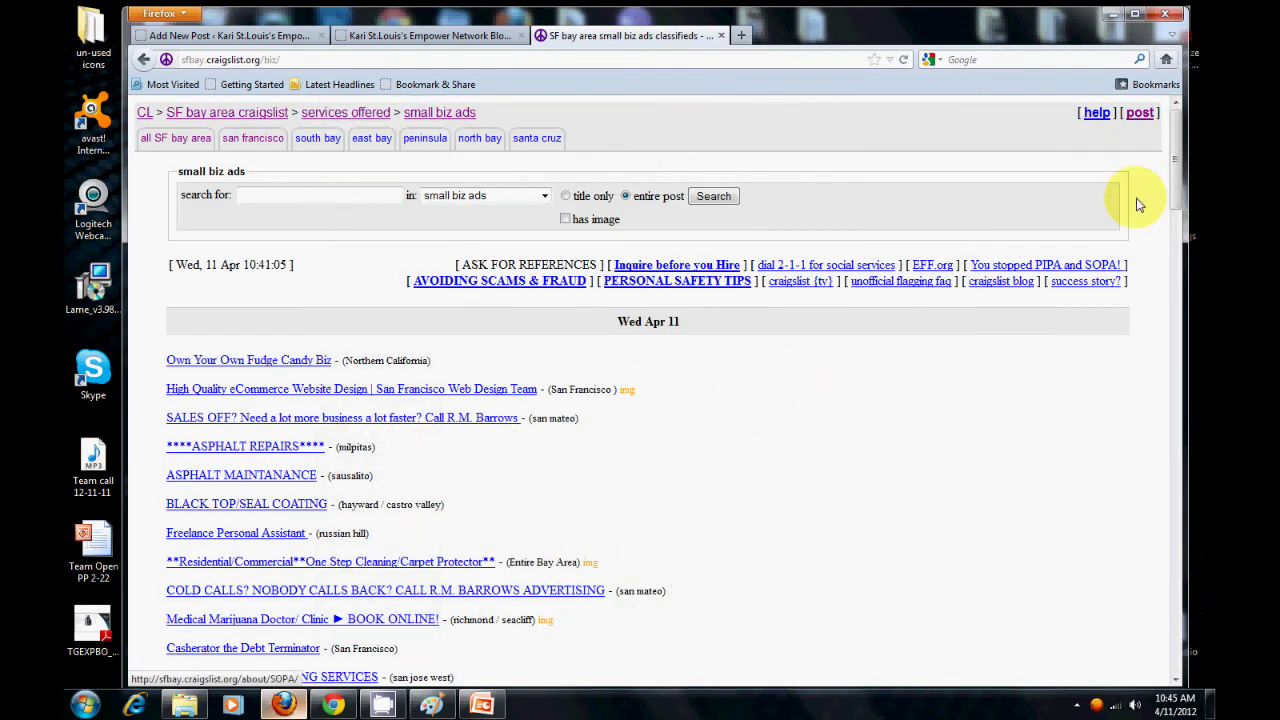
left_click(1140, 114)
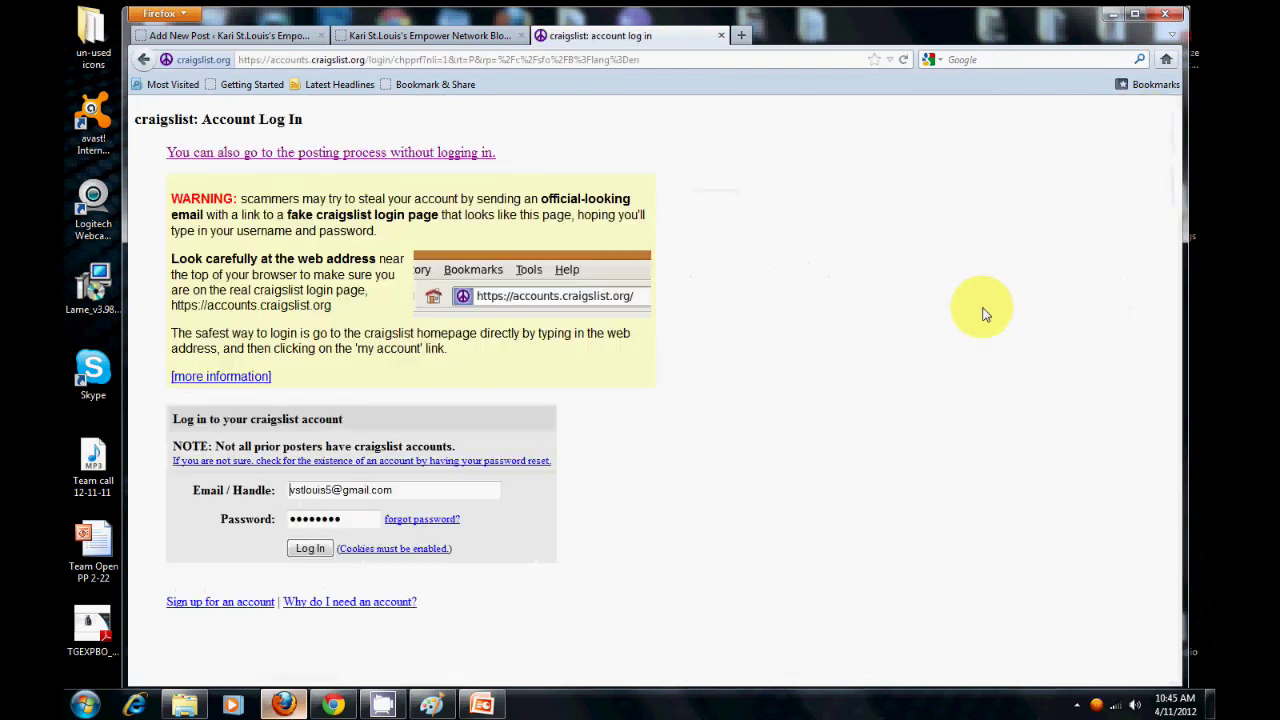
left_click(310, 549)
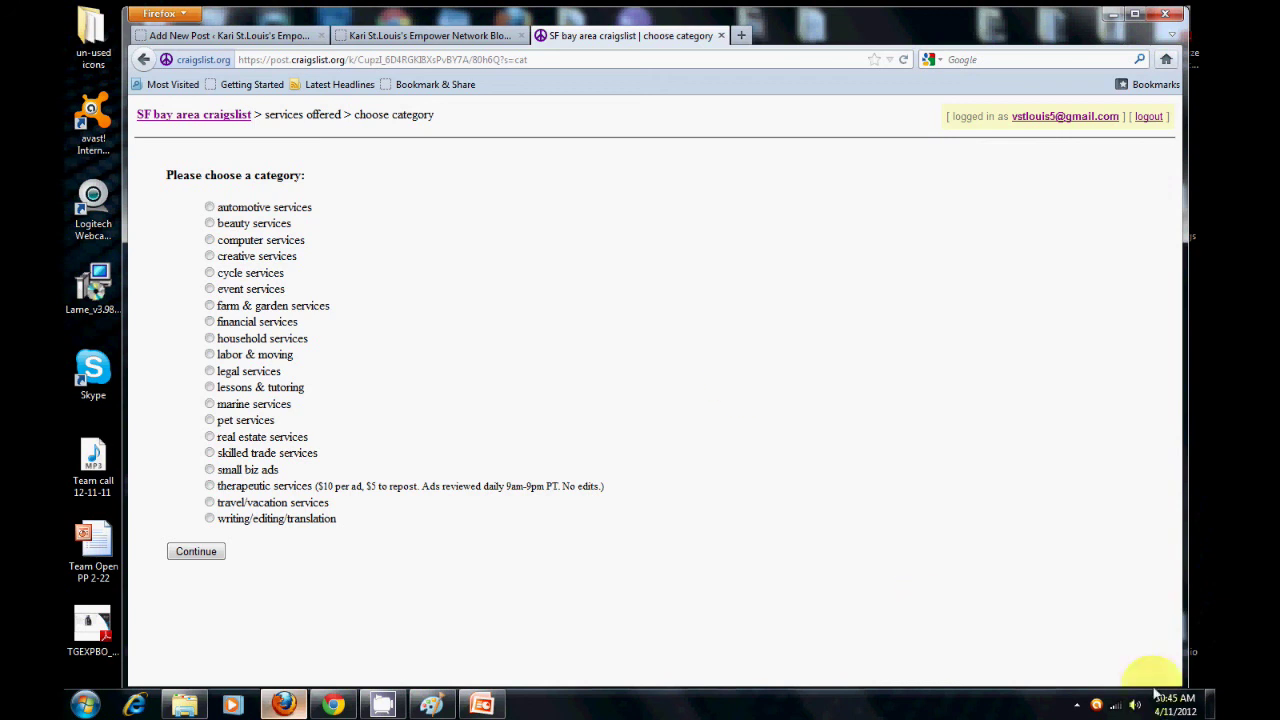
File the posting under small biz ads, in the east bay area, with concord / pleasant hill / martinez as the location
mouse_move(1169, 704)
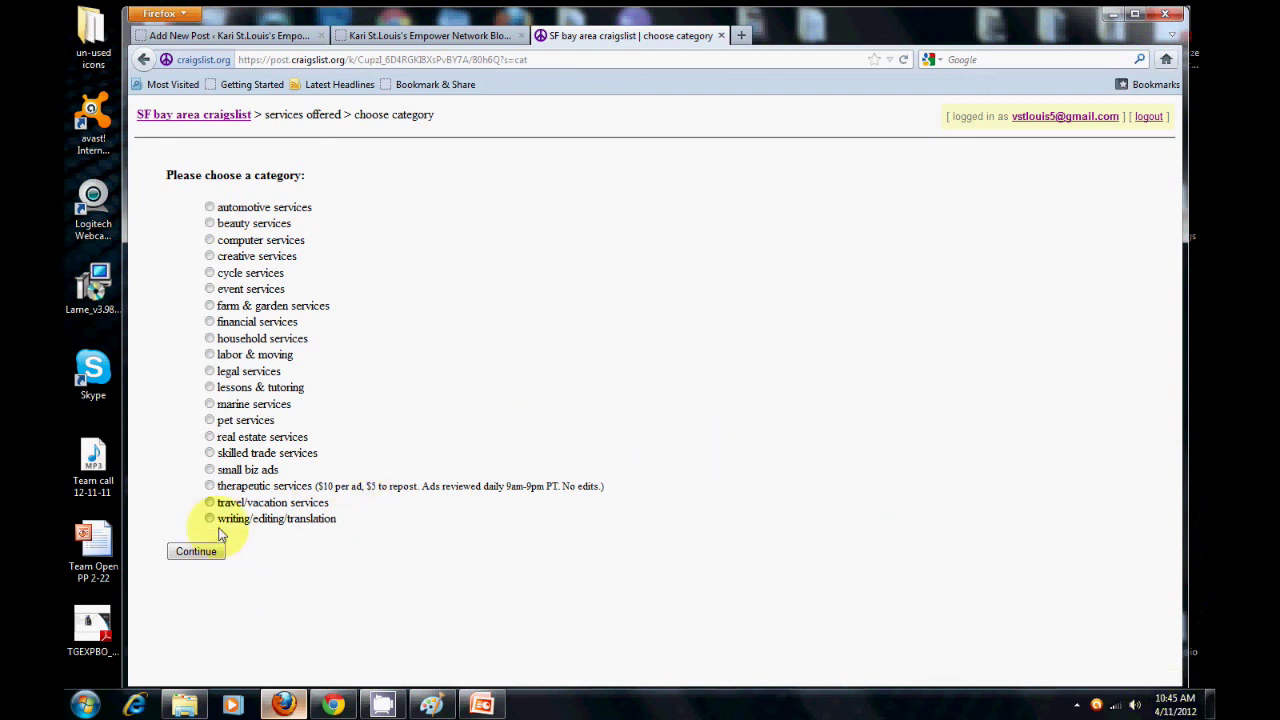
left_click(210, 470)
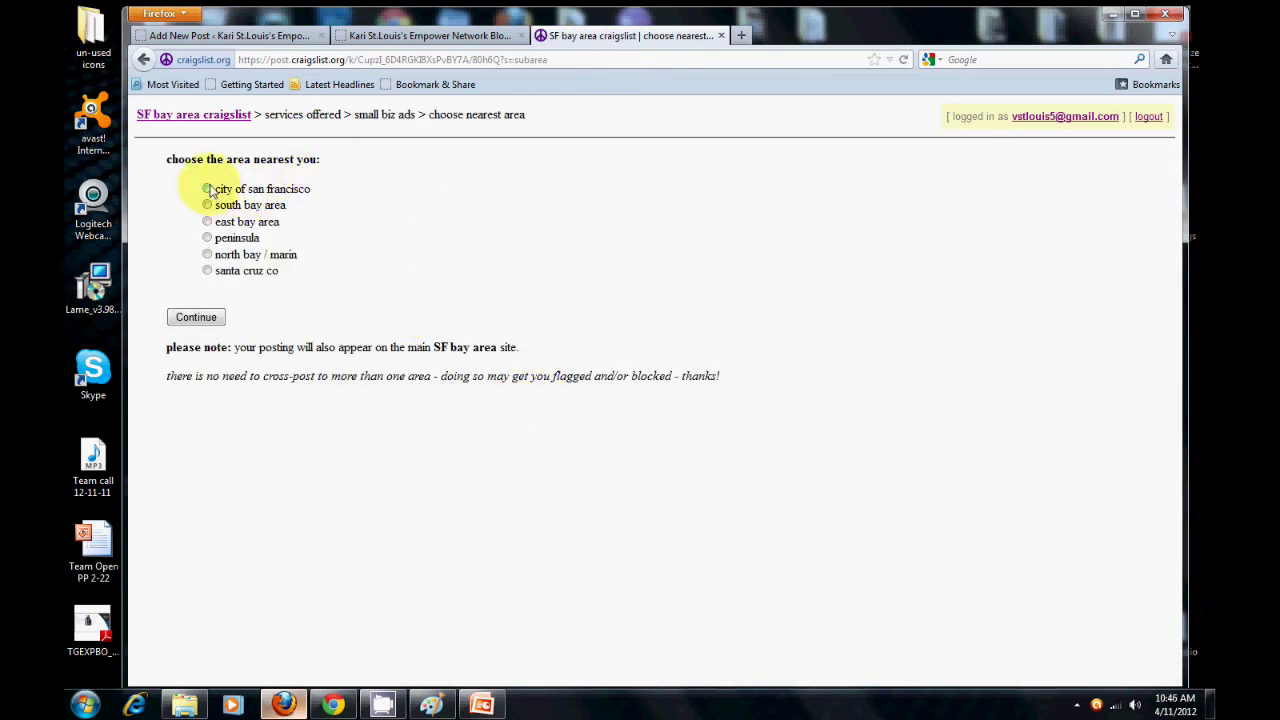
left_click(206, 222)
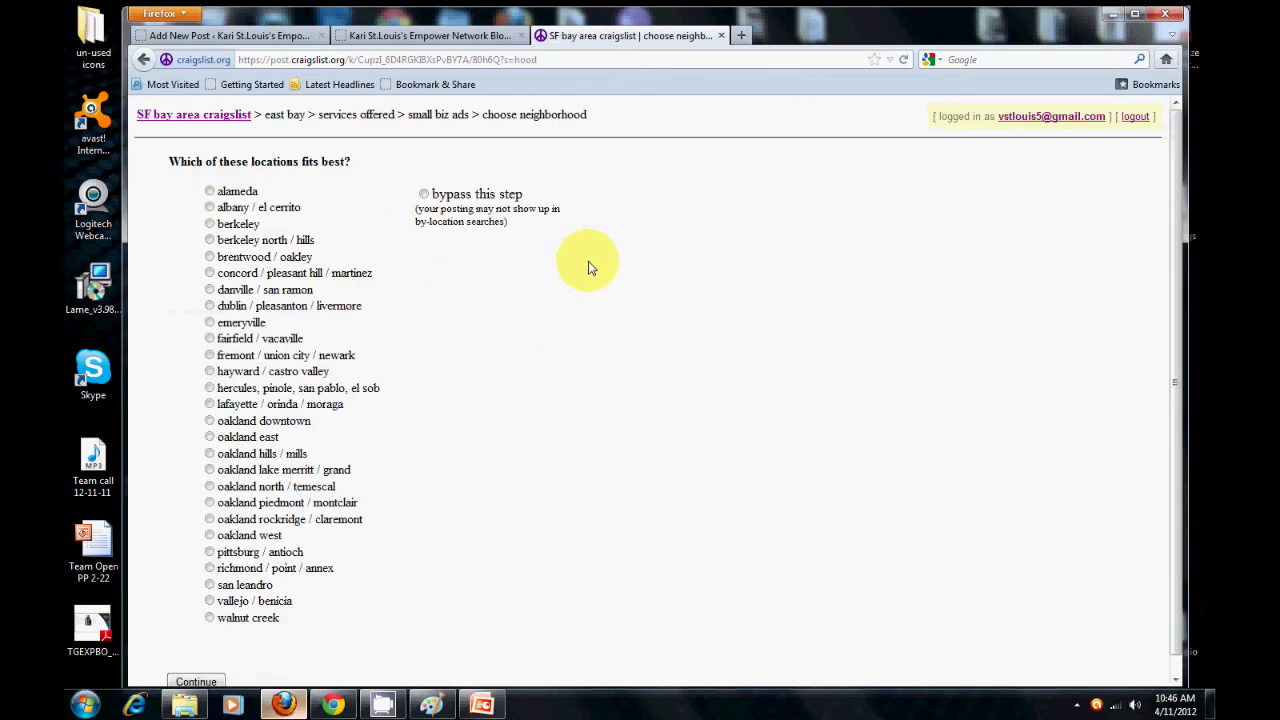
left_click(424, 194)
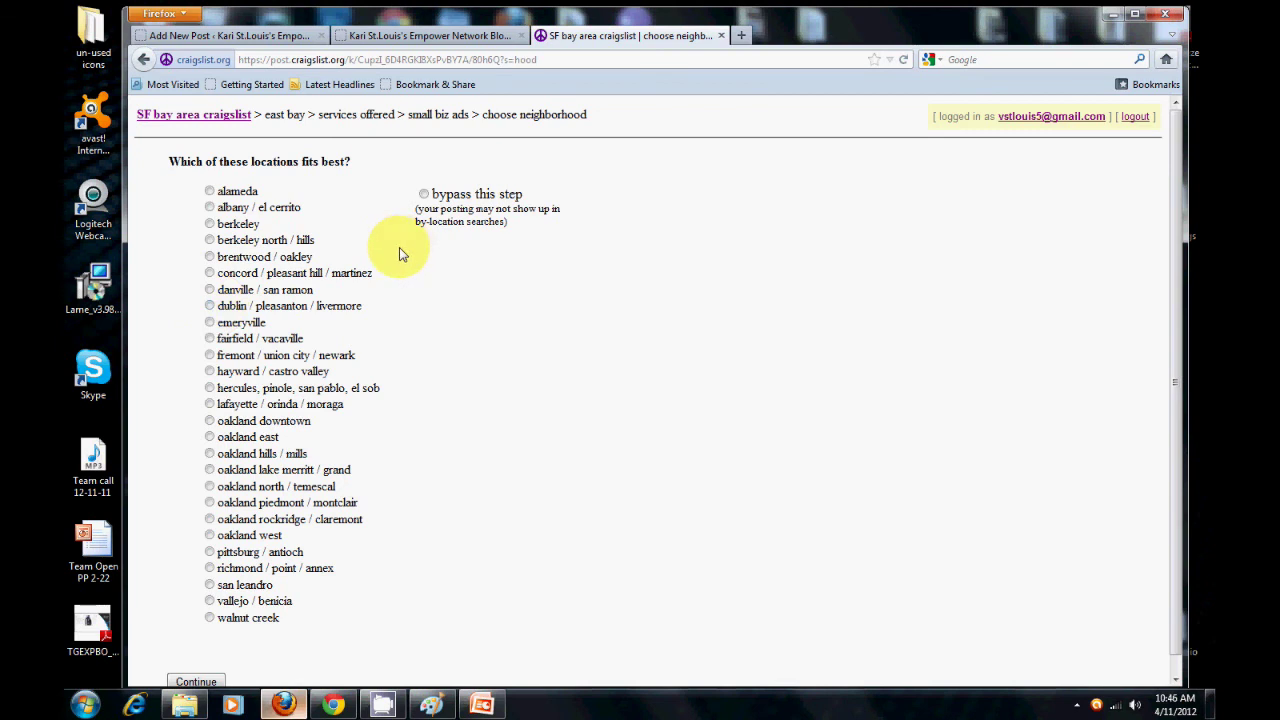
left_click(209, 273)
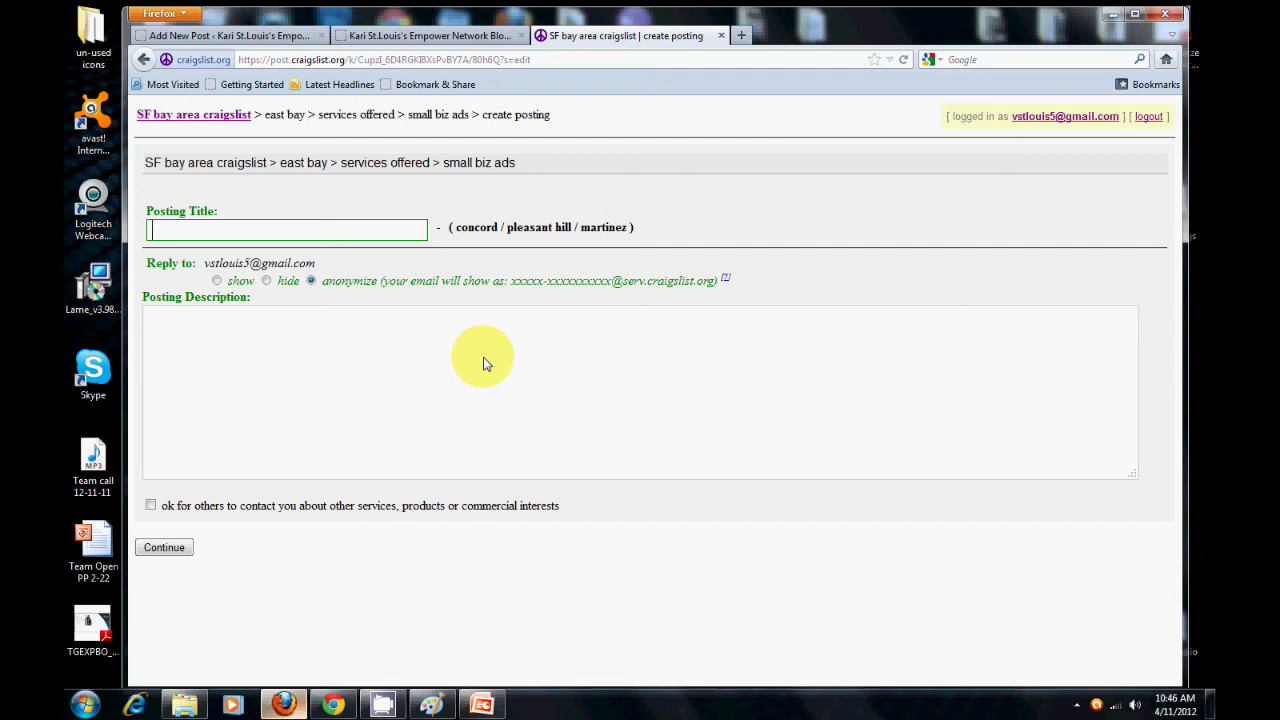
Change the posting title to "Are you ready to money online?"
left_click(166, 318)
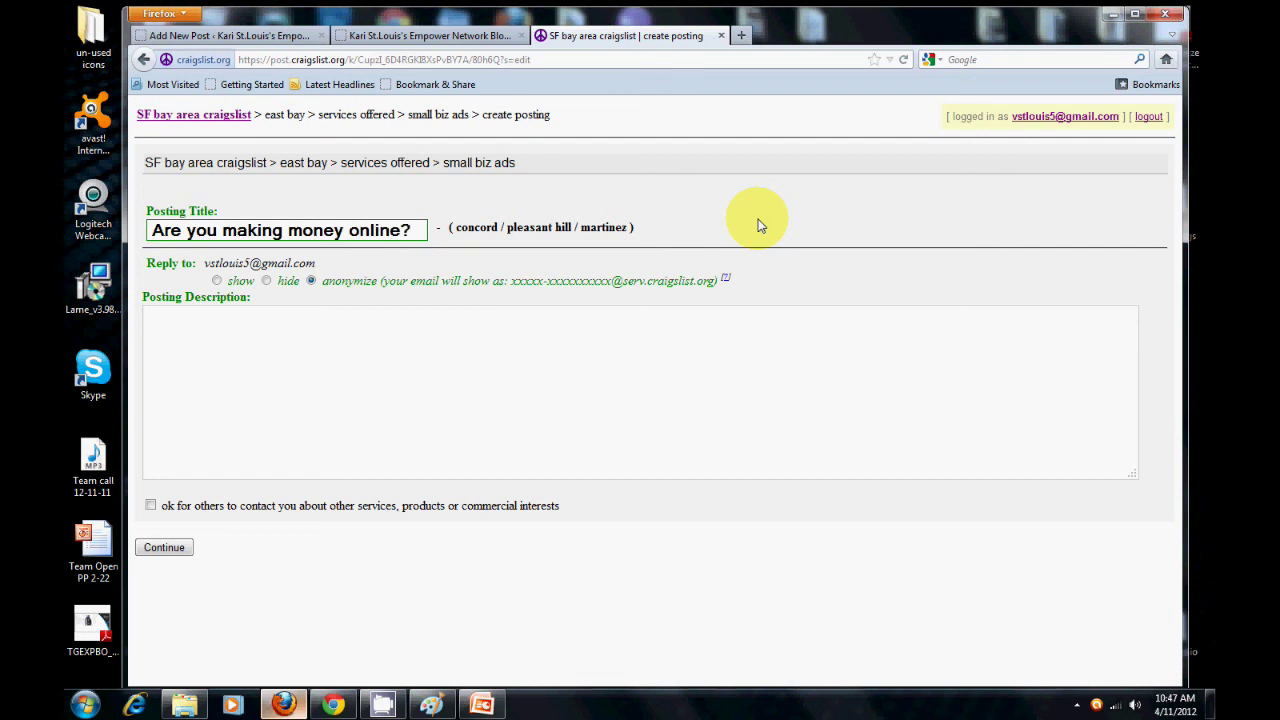
left_click(288, 232)
key("BackSpace")
key("BackSpace")
key("BackSpace")
key("BackSpace")
key("BackSpace")
key("BackSpace")
key("BackSpace")
key("BackSpace")
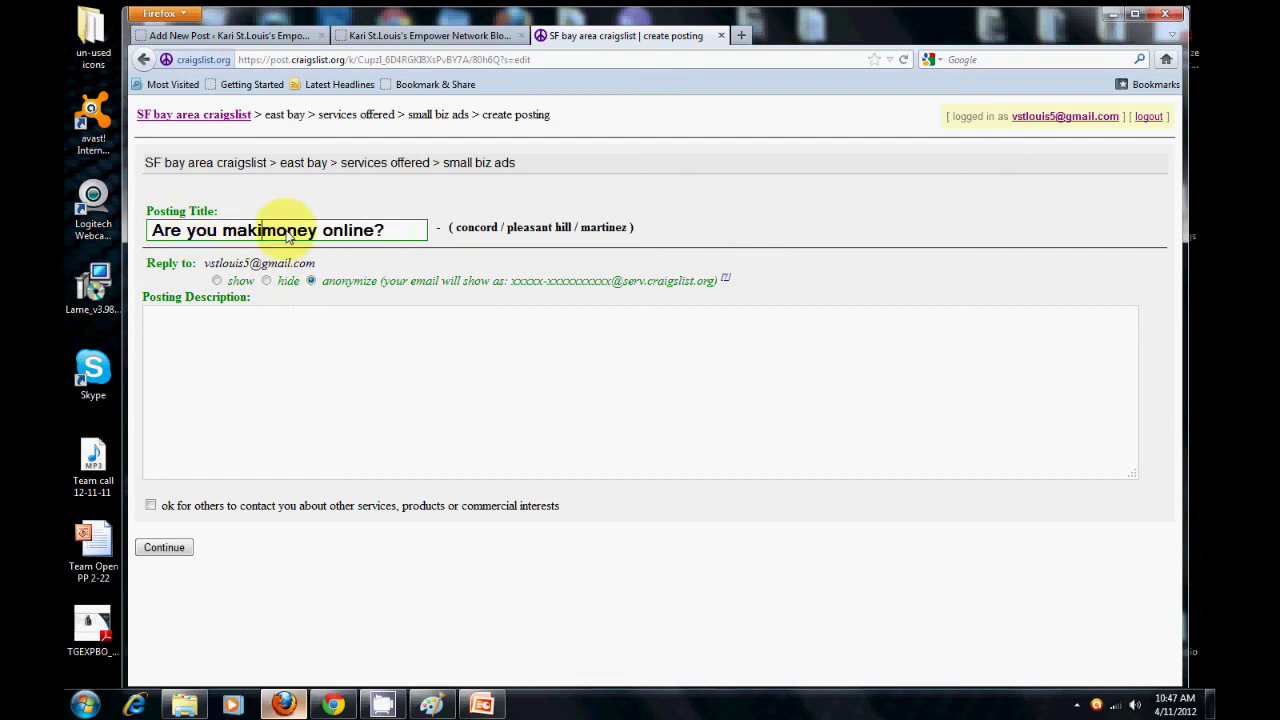
type("ready to")
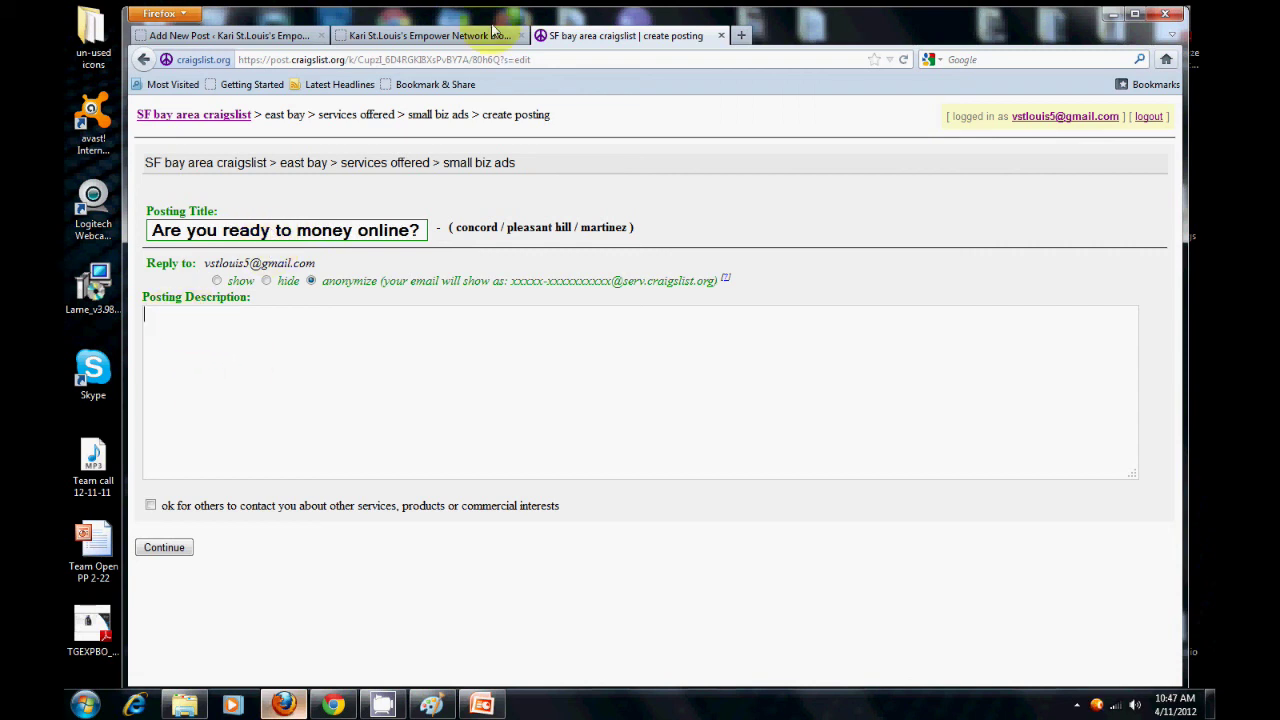
Go back to the WordPress post test 1 and copy the ad image's complete HTML code
left_click(437, 36)
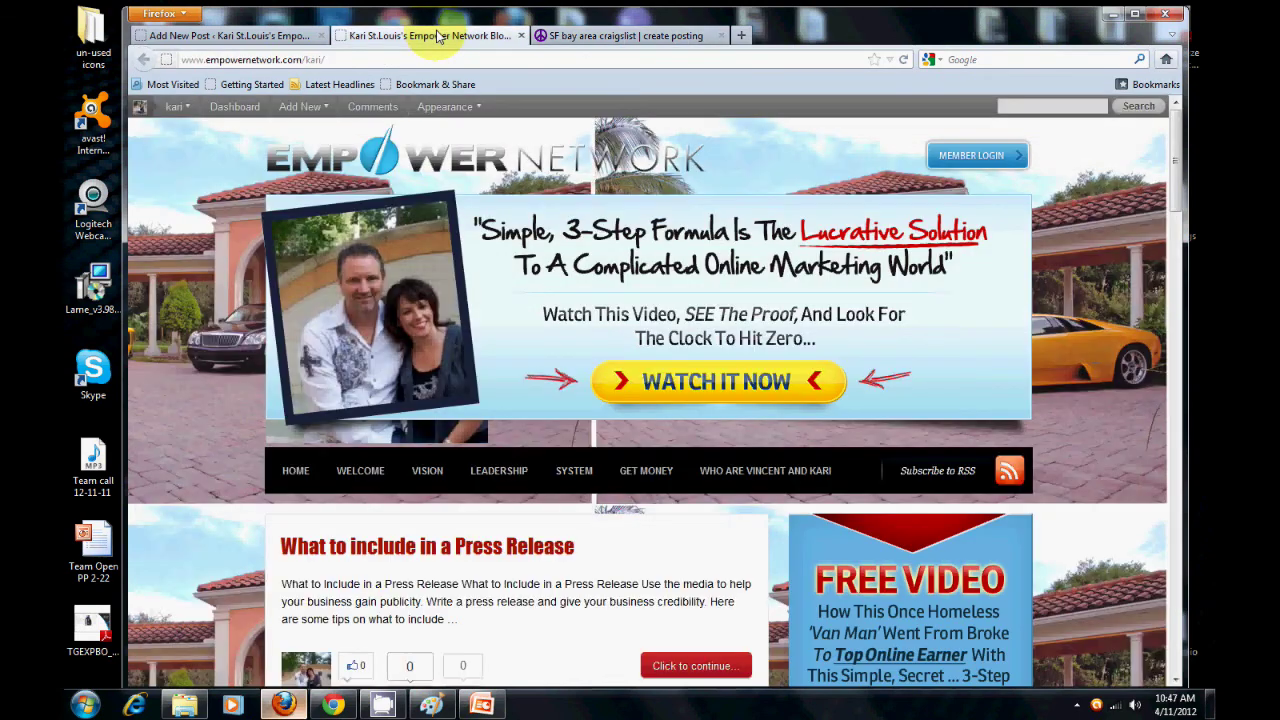
left_click(230, 35)
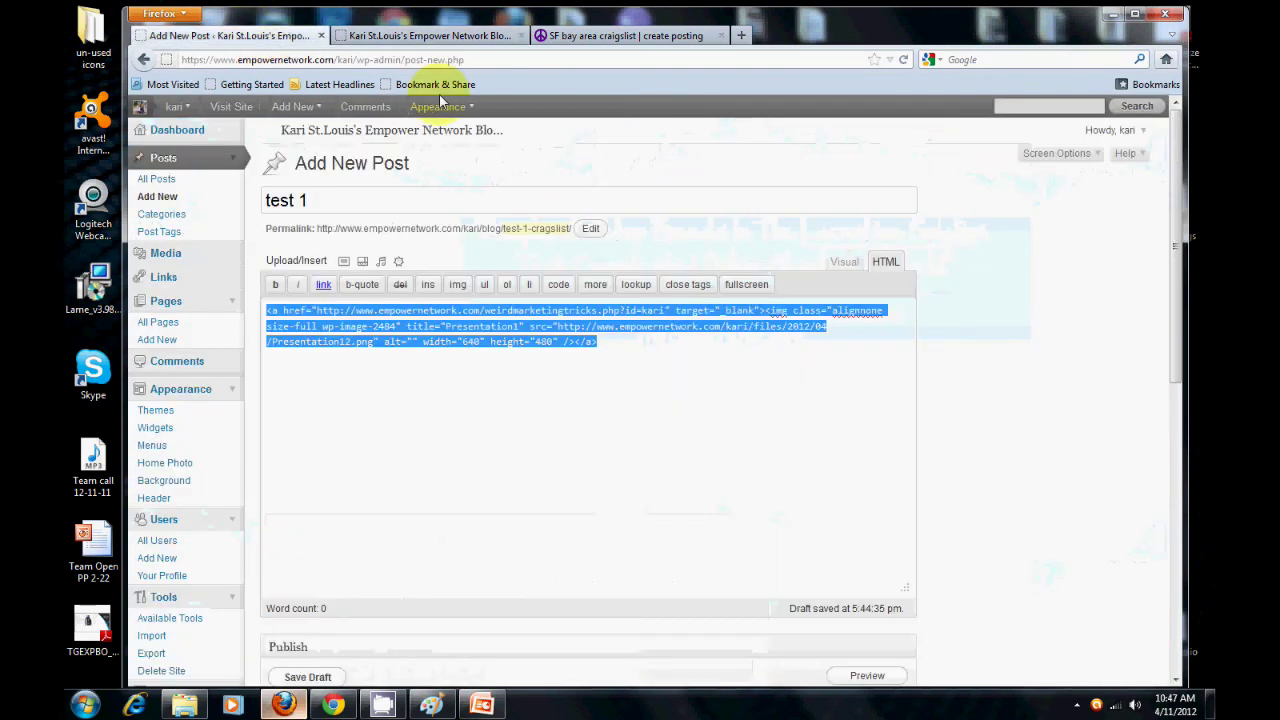
left_click(586, 429)
left_click(844, 261)
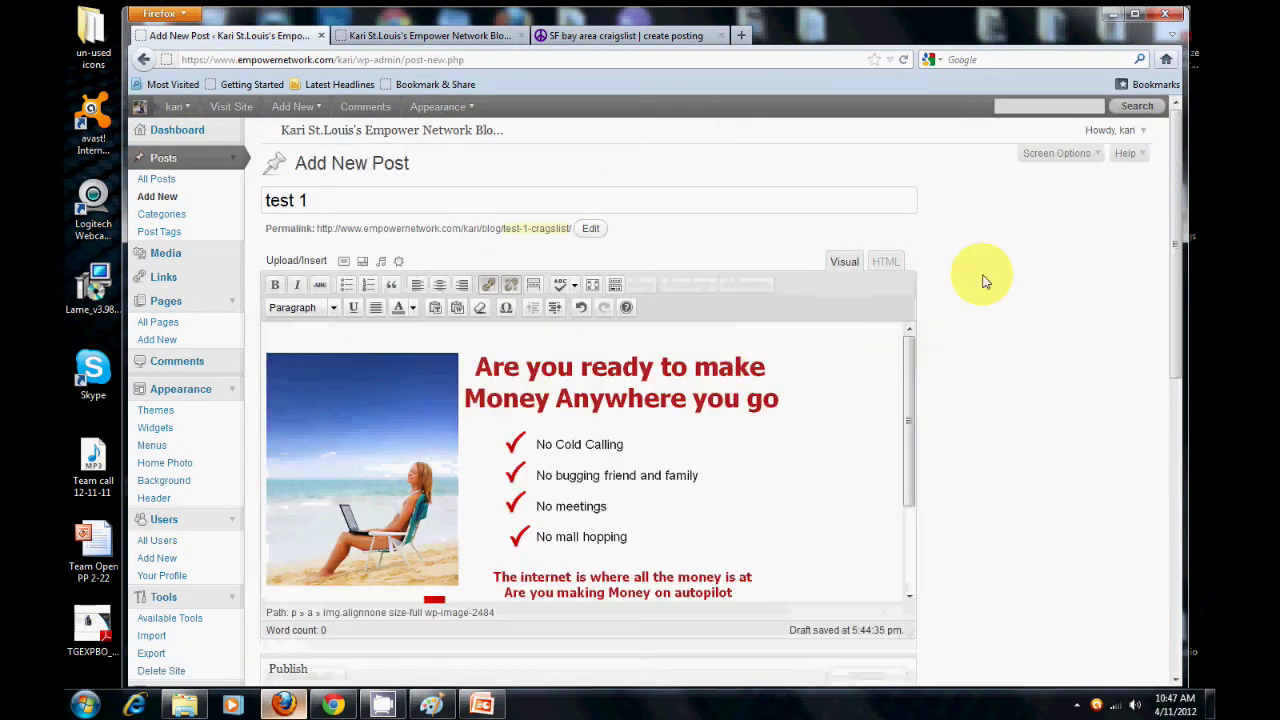
left_click(885, 262)
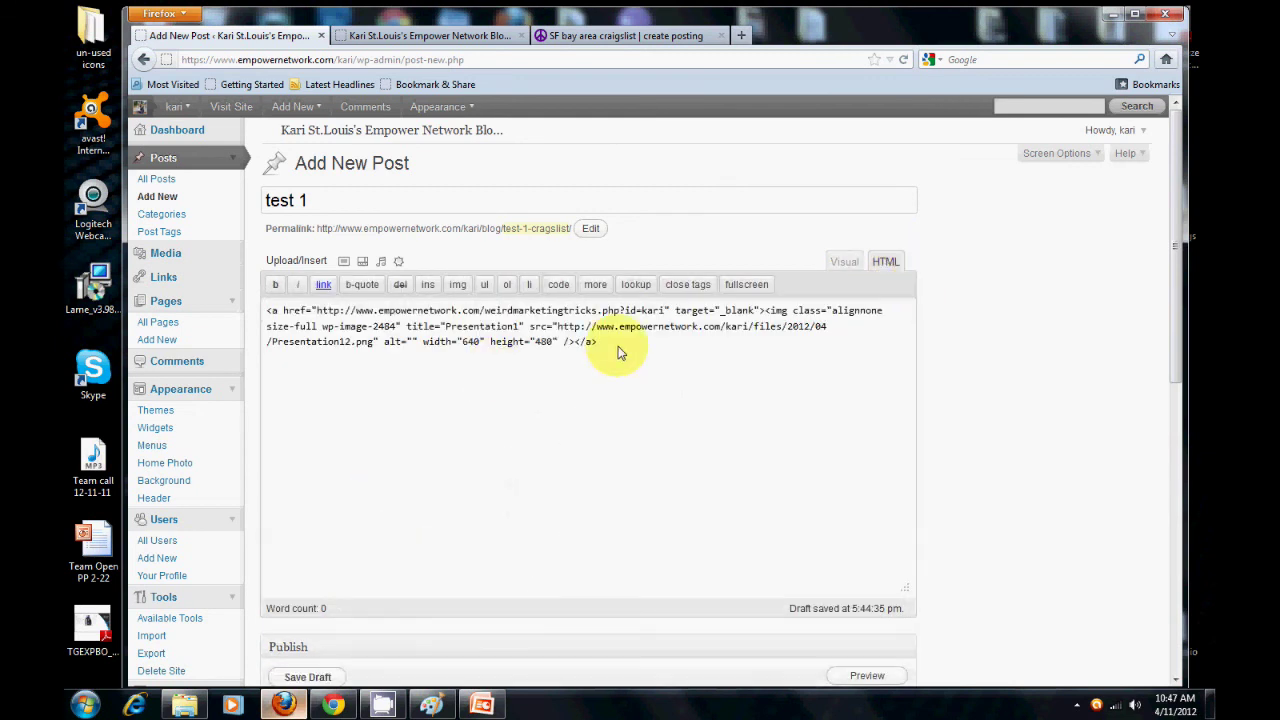
right_click(573, 337)
left_click(630, 445)
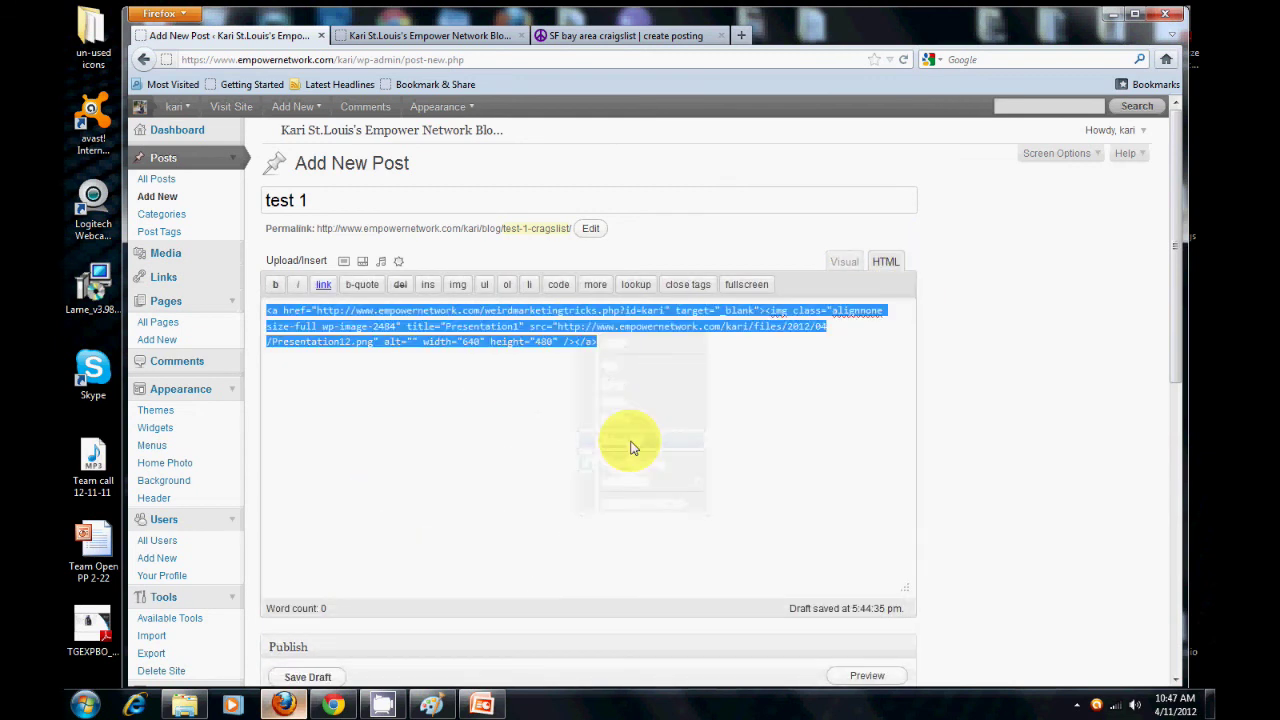
right_click(529, 341)
left_click(566, 391)
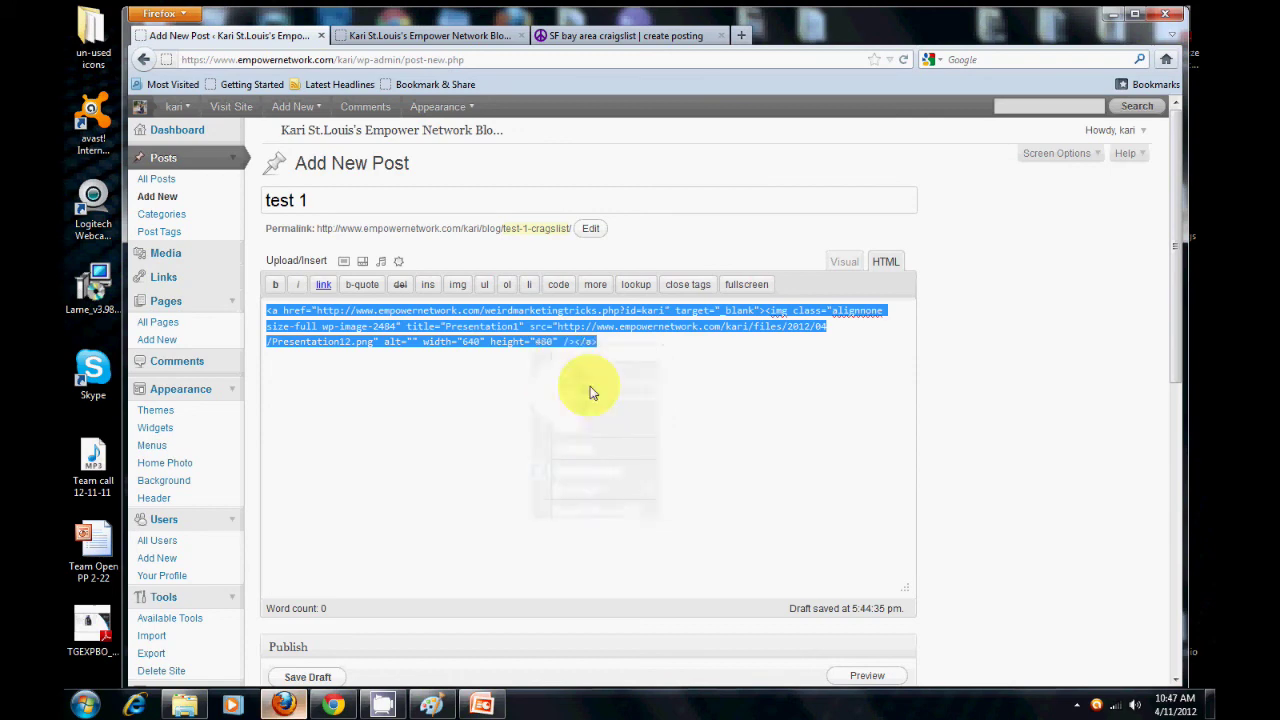
Paste the HTML code into the craigslist posting description and continue to the ad preview
left_click(610, 36)
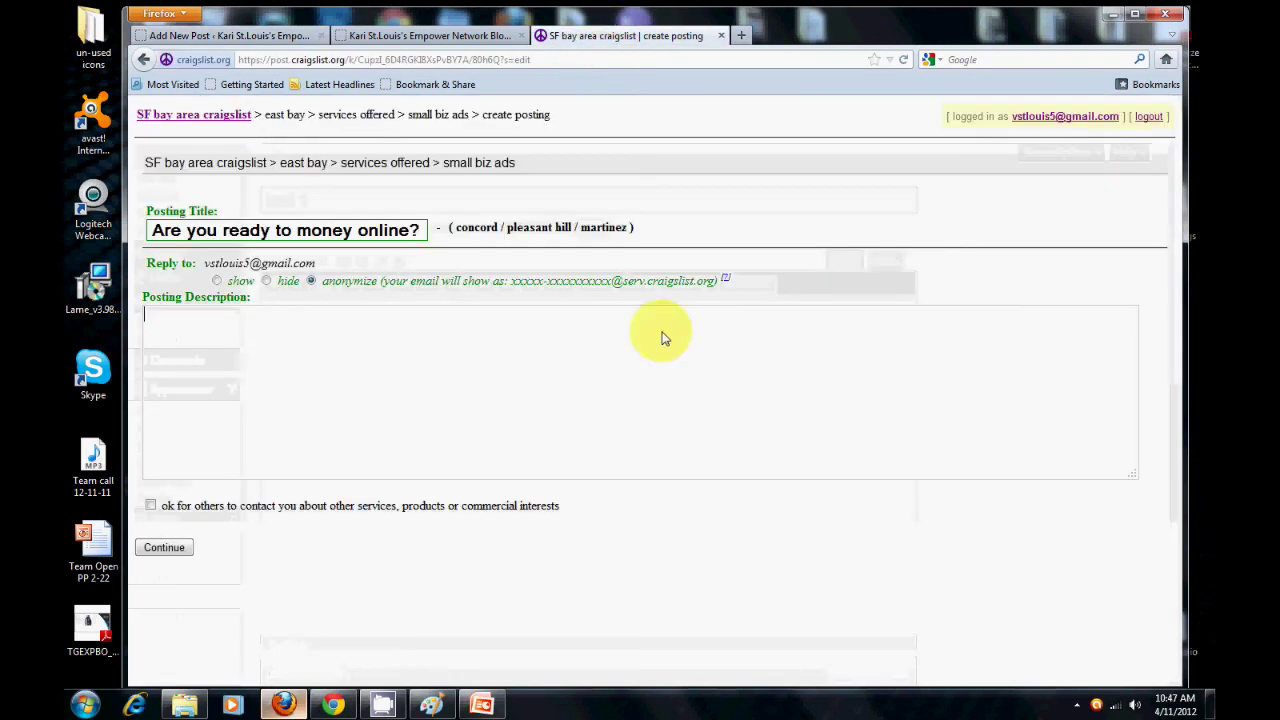
right_click(166, 320)
left_click(209, 386)
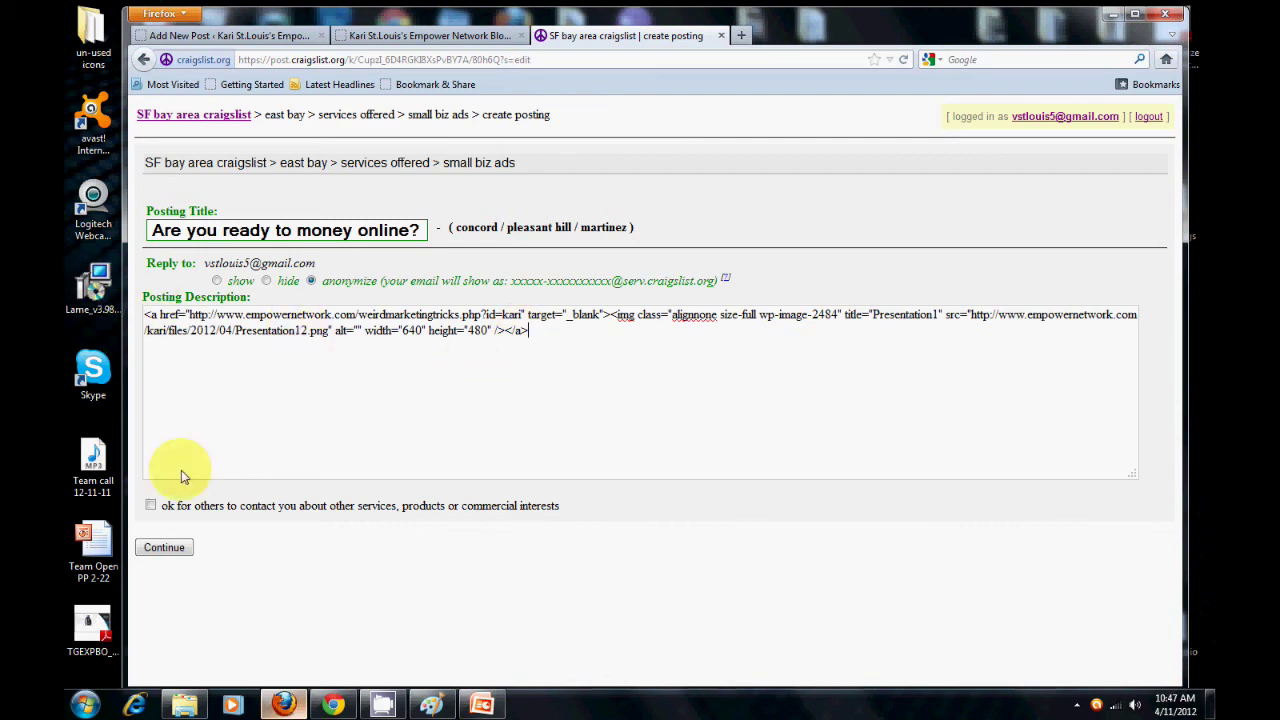
left_click(167, 550)
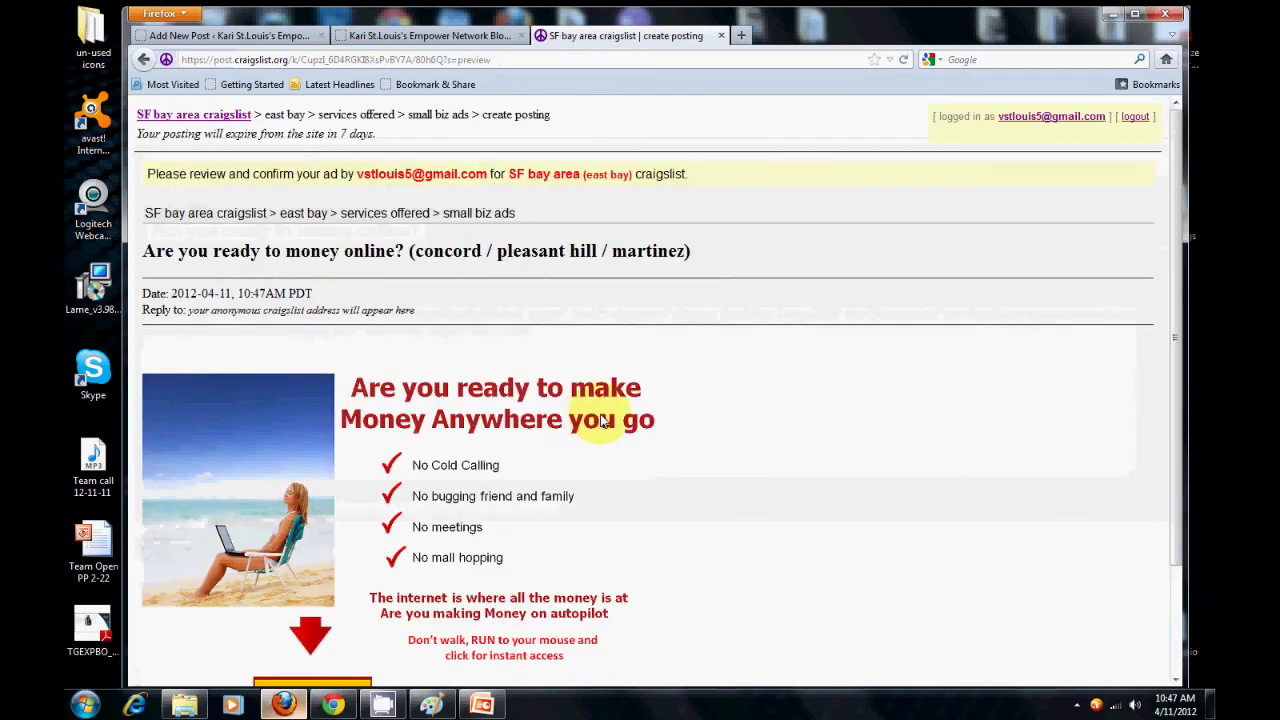
scroll(814, 422, "down", 3)
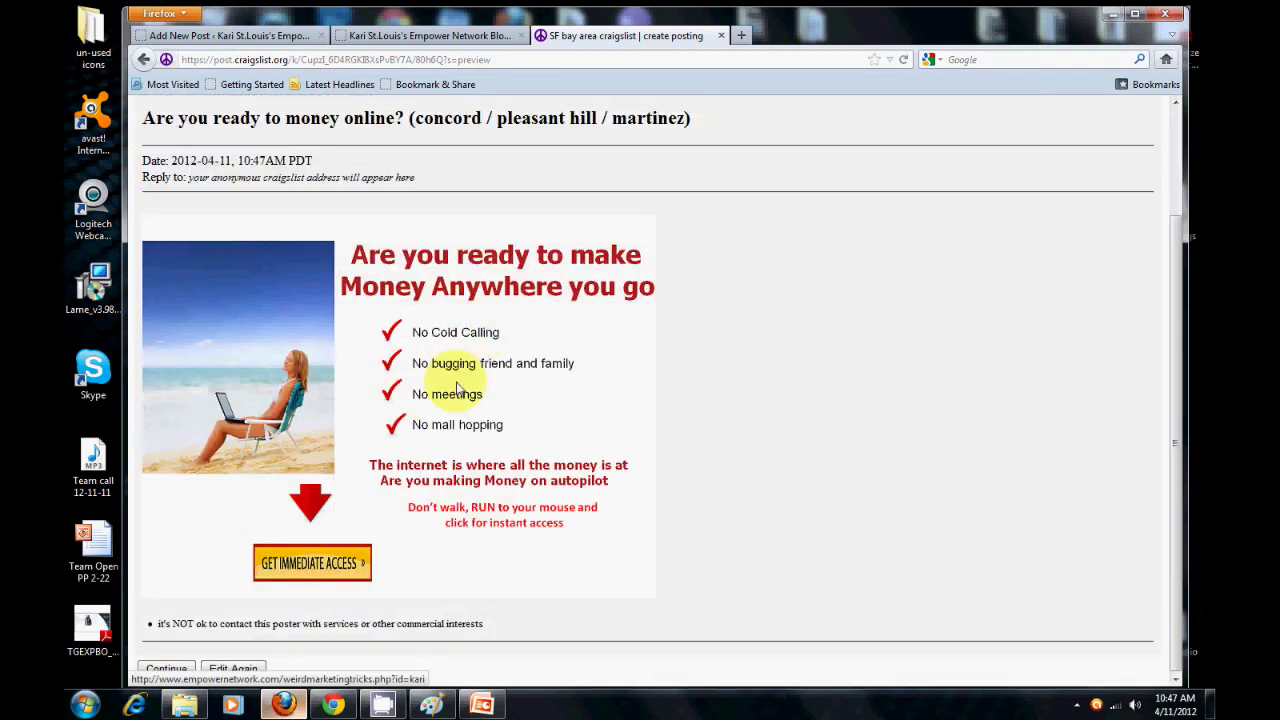
Check in the WordPress post that the ad image's link is set to open in a new window/tab, leaving the link unchanged
left_click(414, 36)
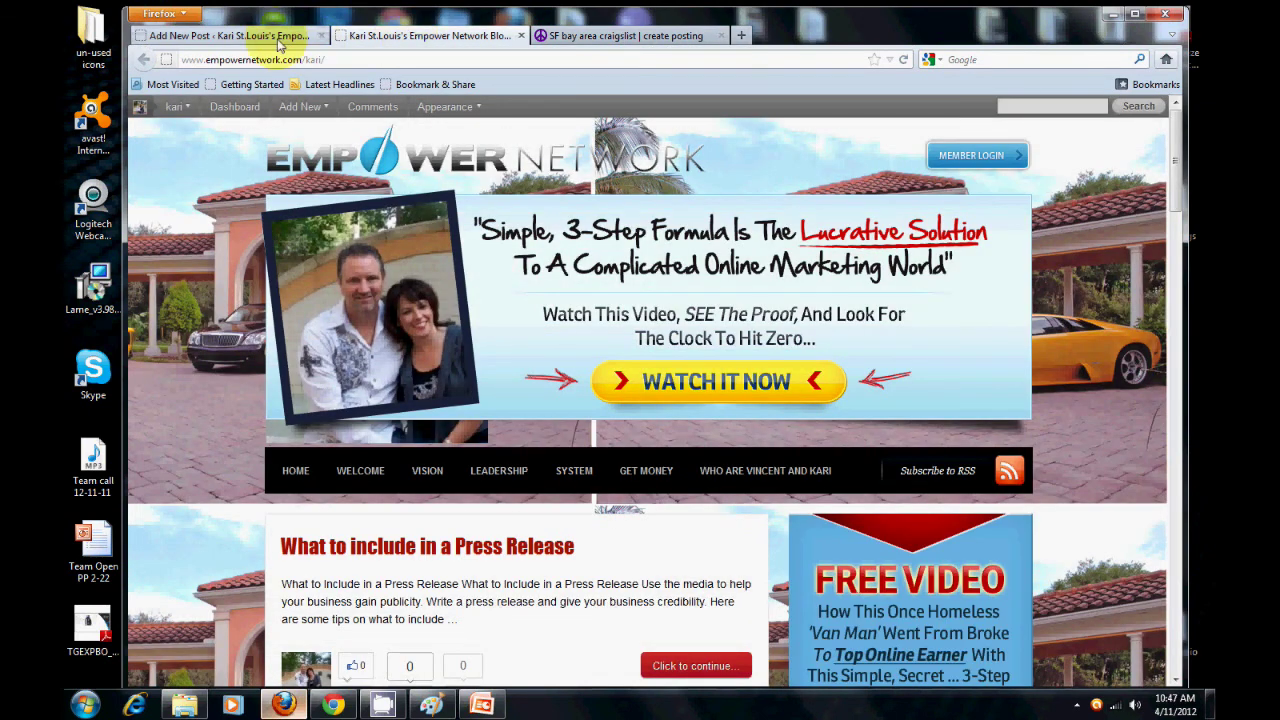
left_click(279, 41)
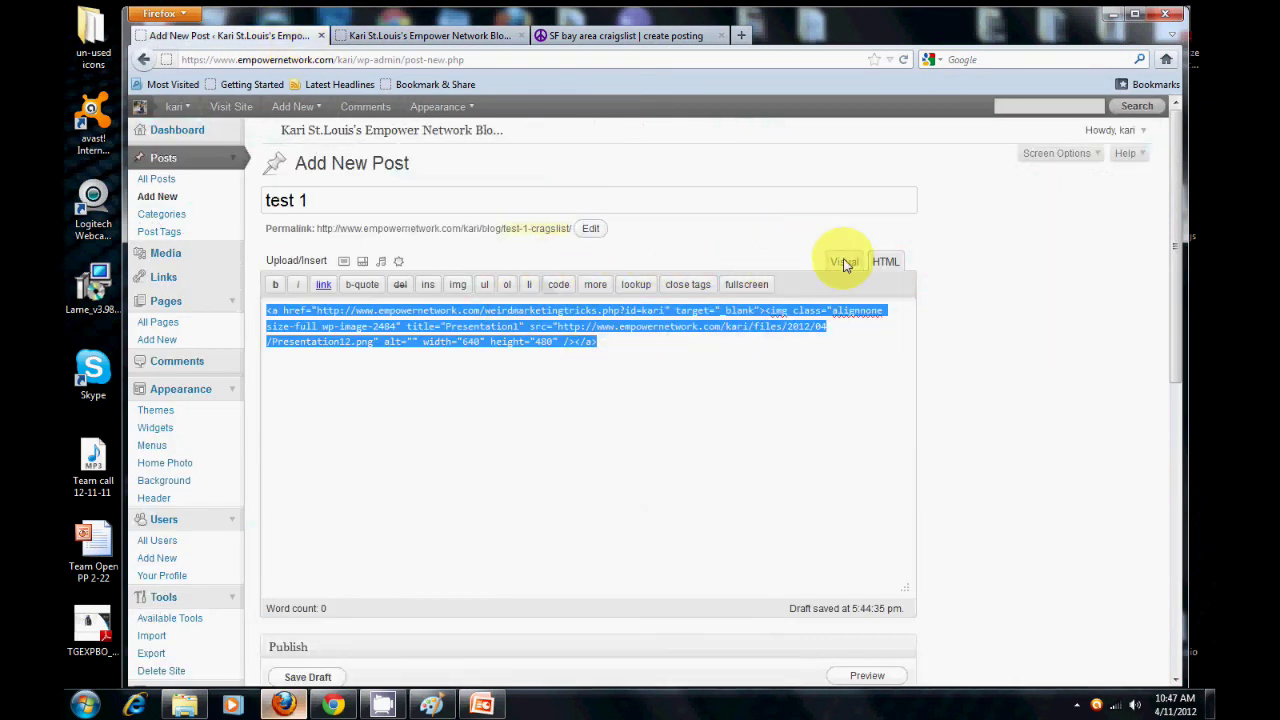
left_click(844, 262)
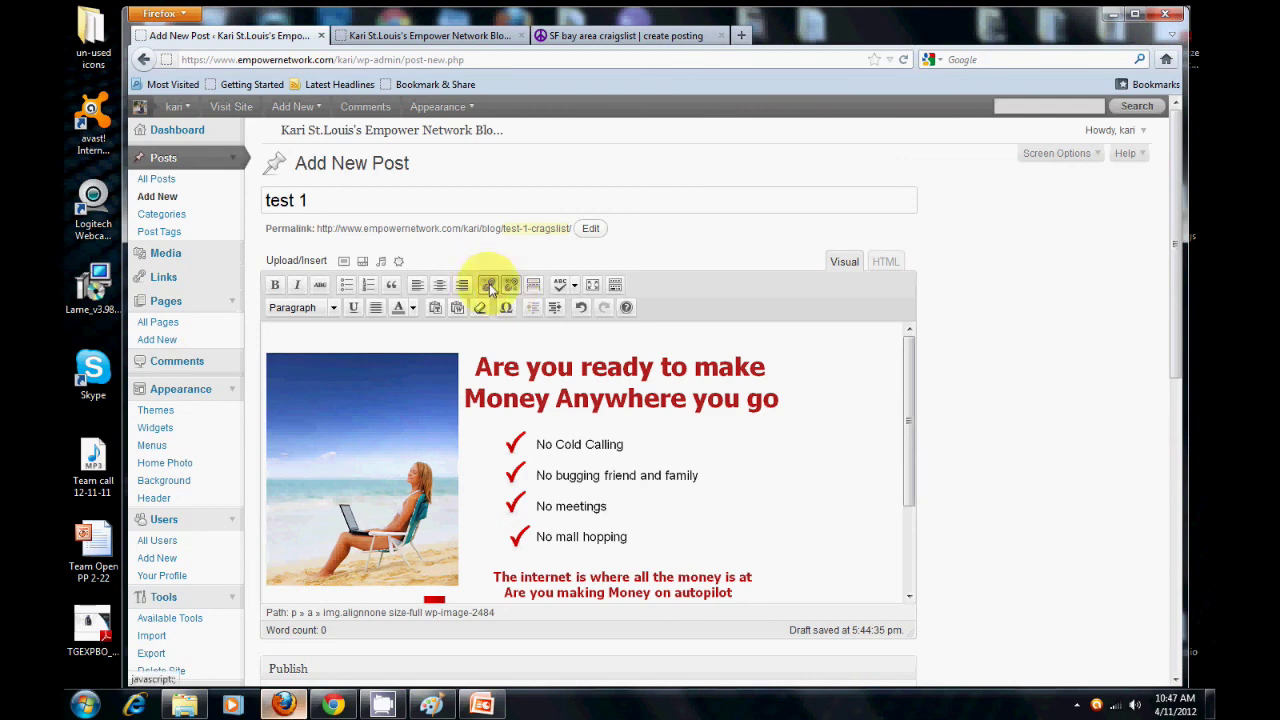
left_click(578, 383)
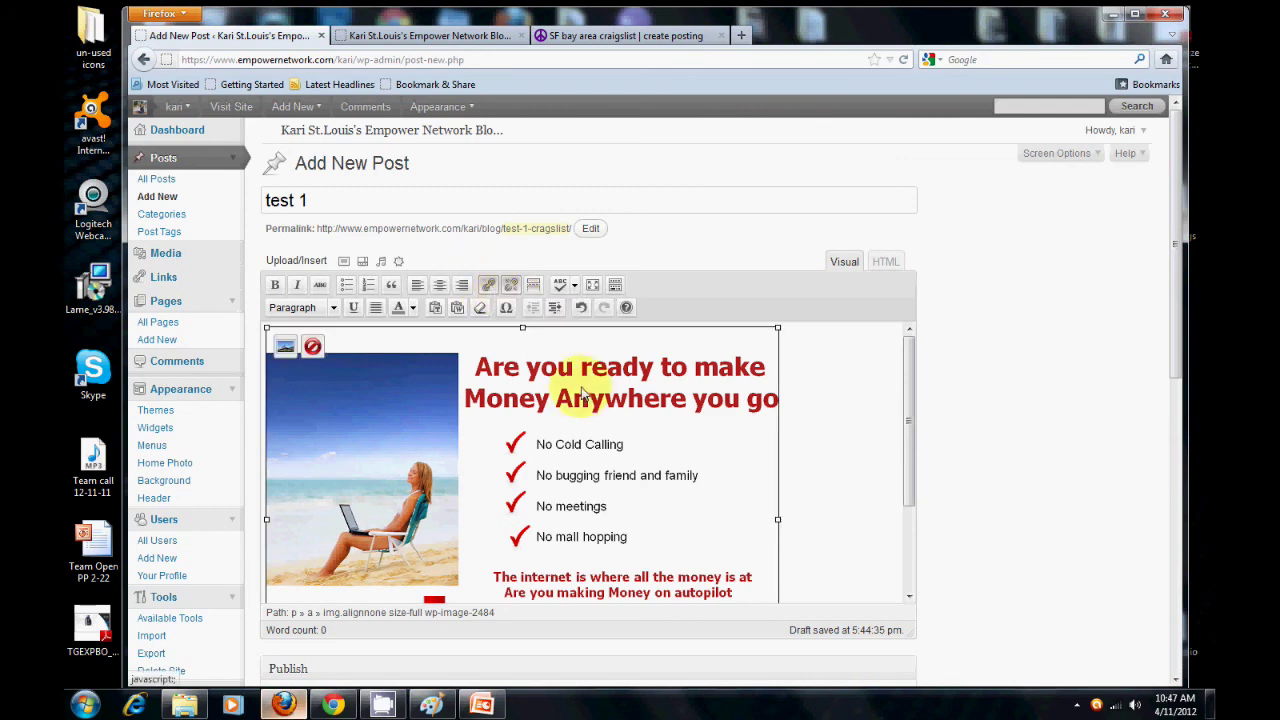
left_click(487, 284)
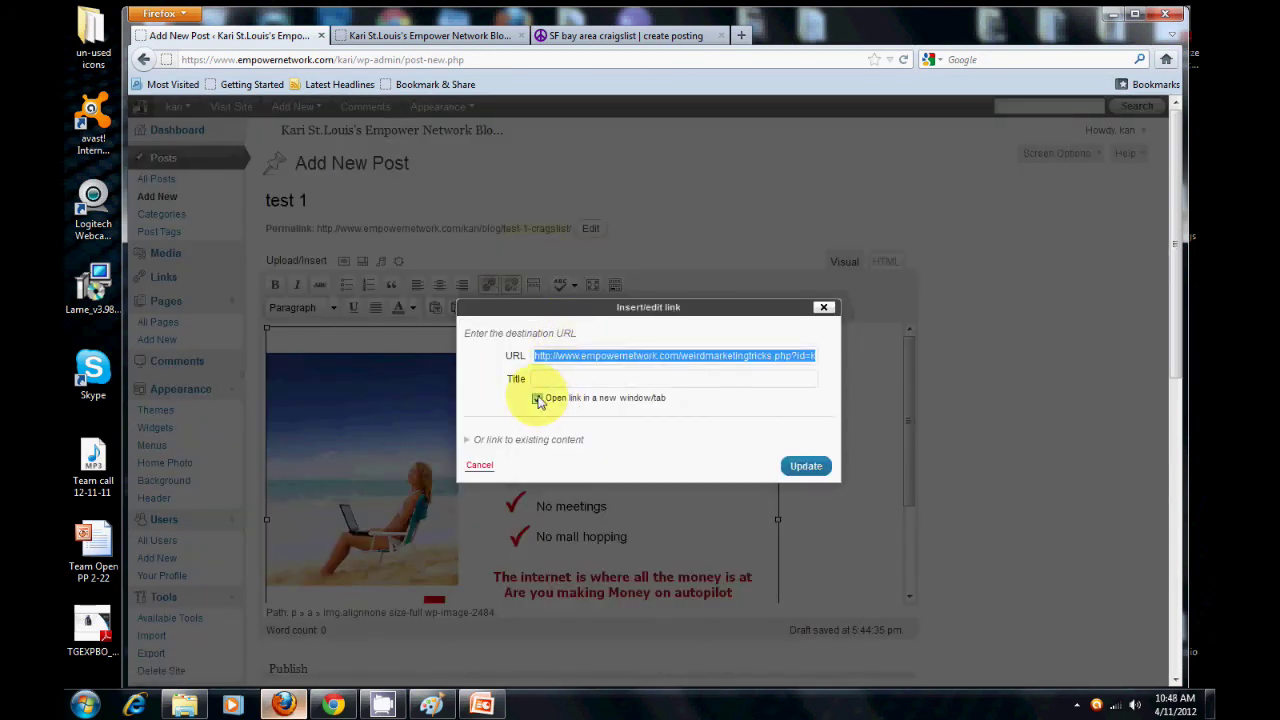
left_click(824, 308)
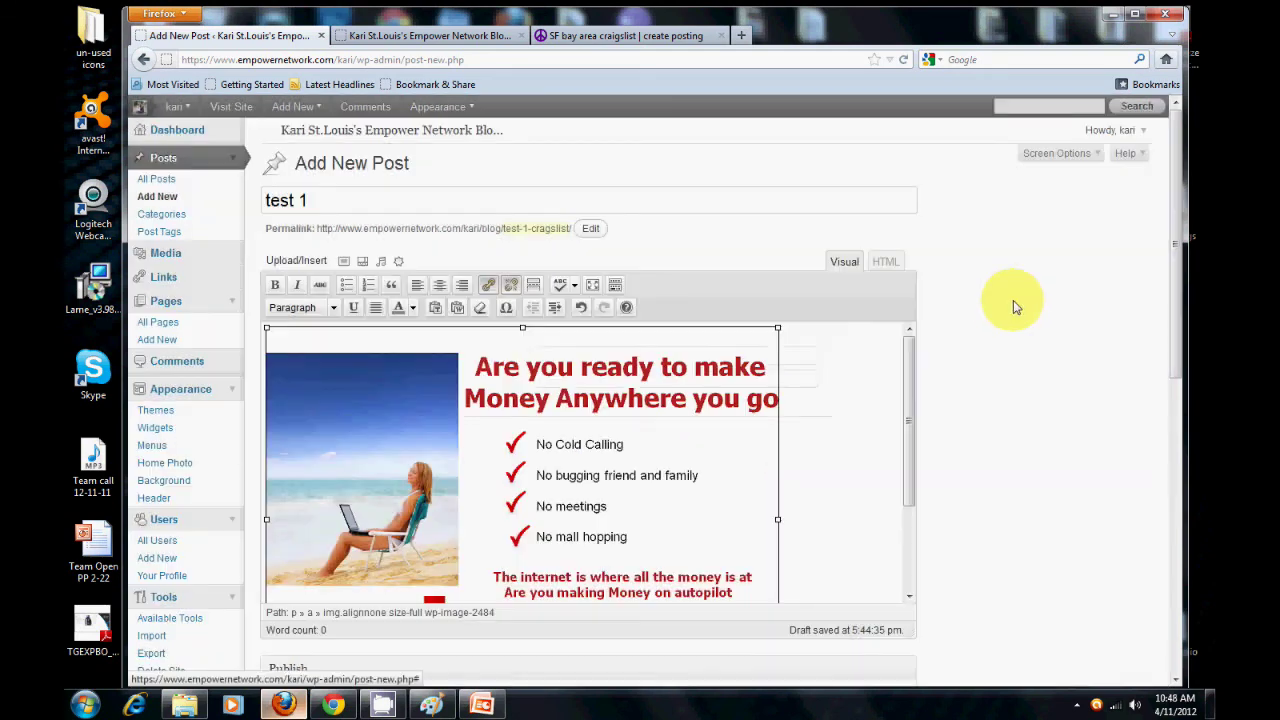
Test the ad image's link from the craigslist preview, then close the capture page
left_click(652, 36)
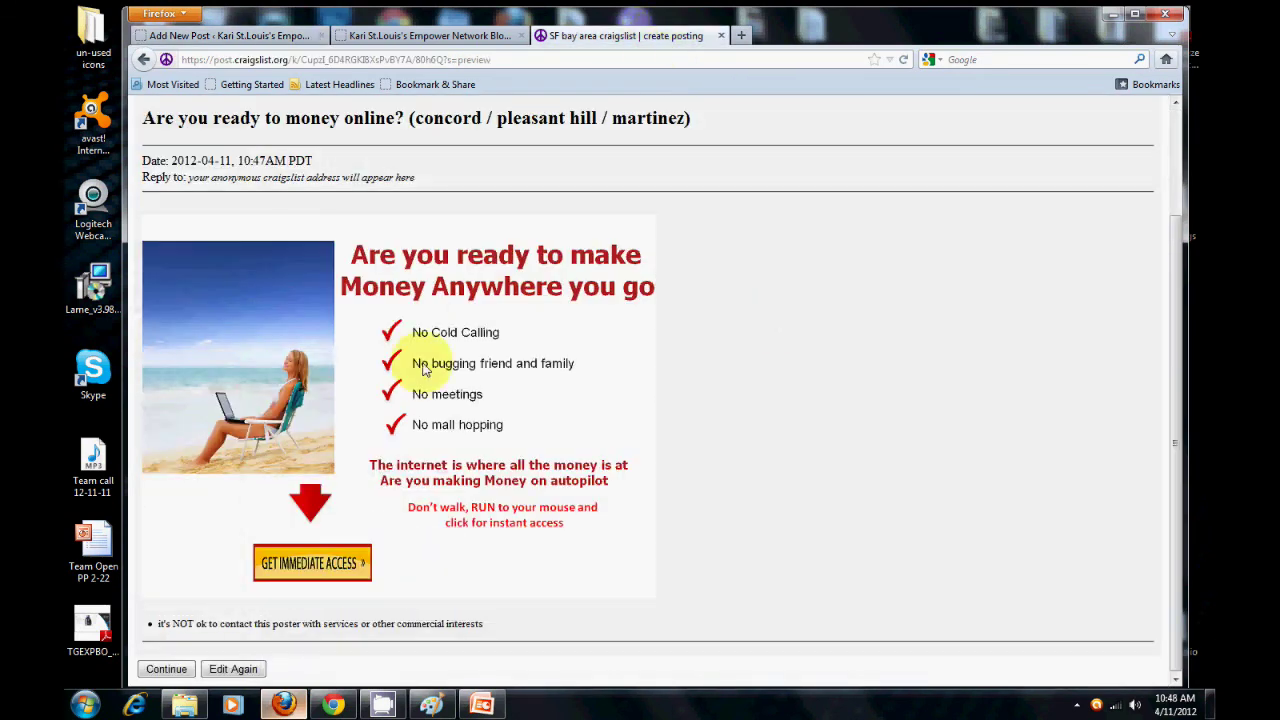
left_click(418, 368)
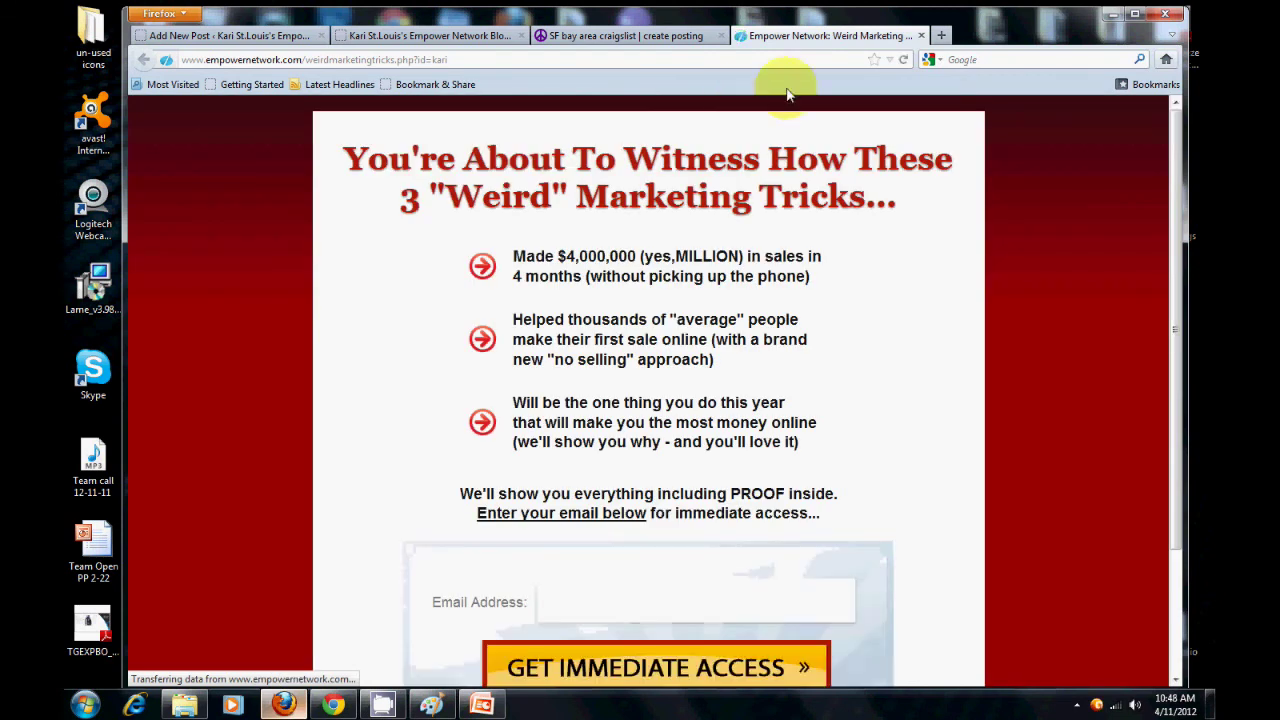
left_click(921, 36)
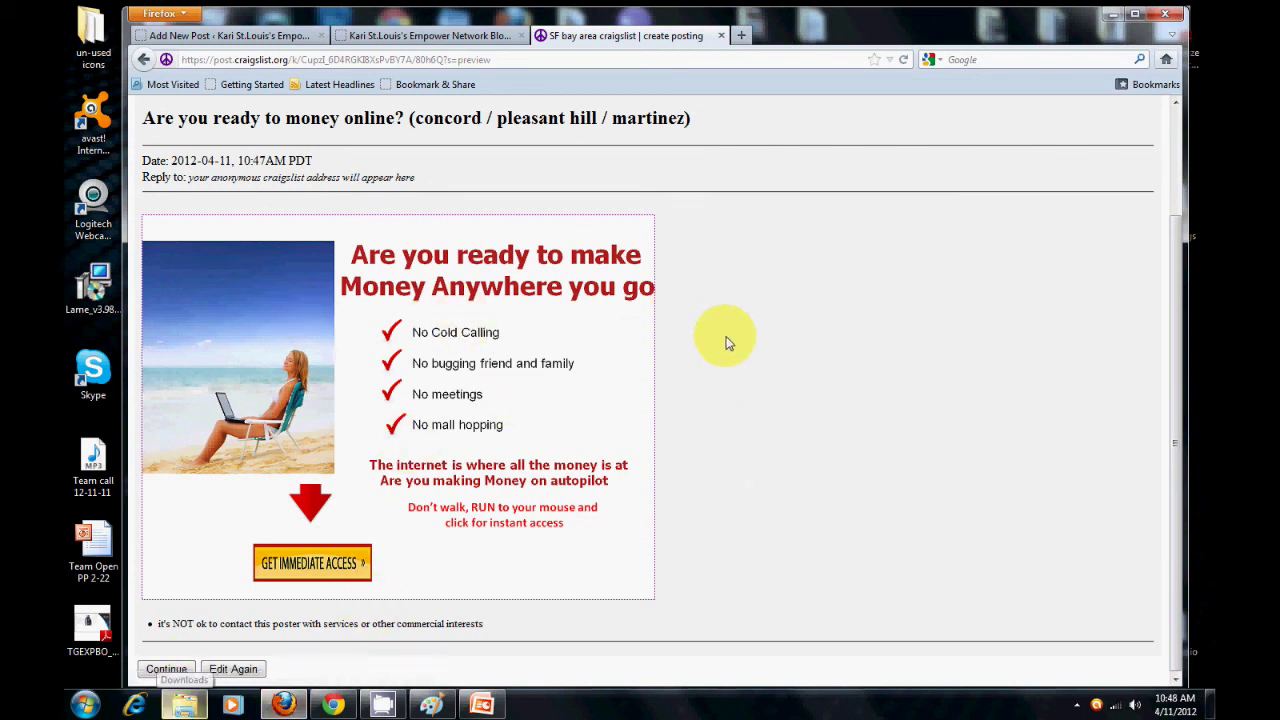
Publish the craigslist posting and test the link on its ad image, closing the capture page again
left_click(166, 669)
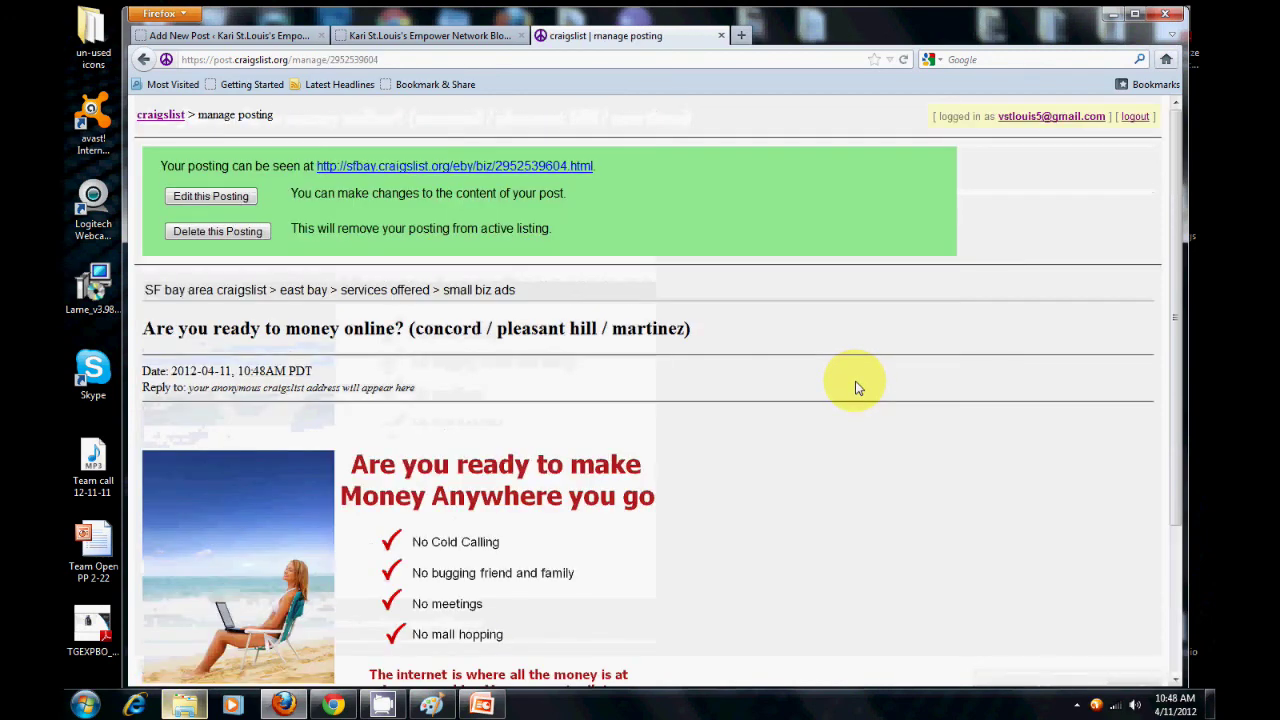
scroll(745, 380, "down", 3)
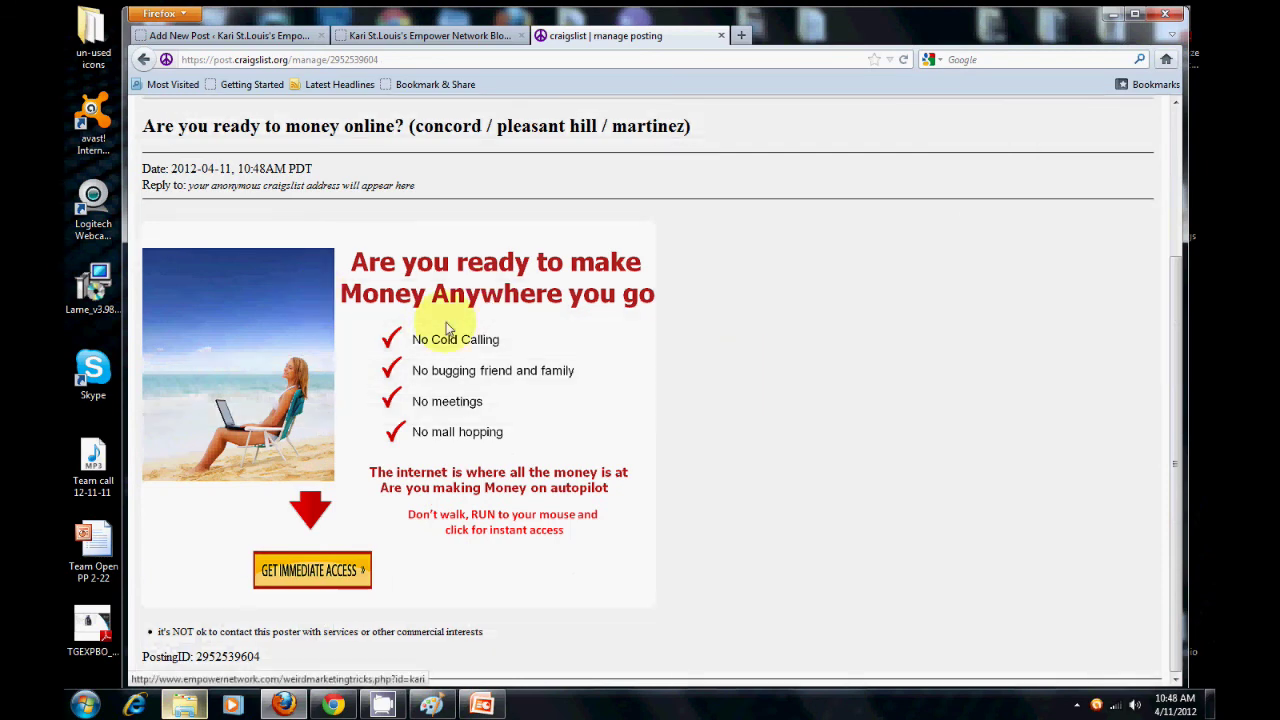
left_click(514, 329)
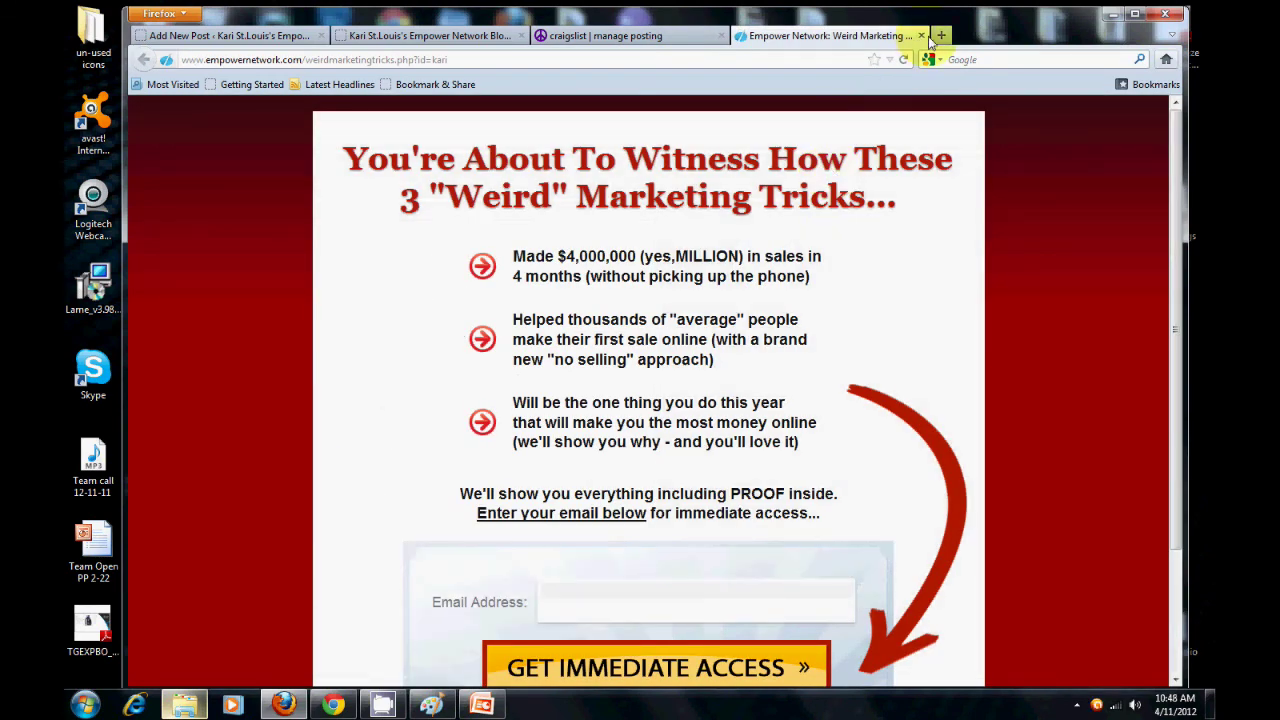
left_click(921, 36)
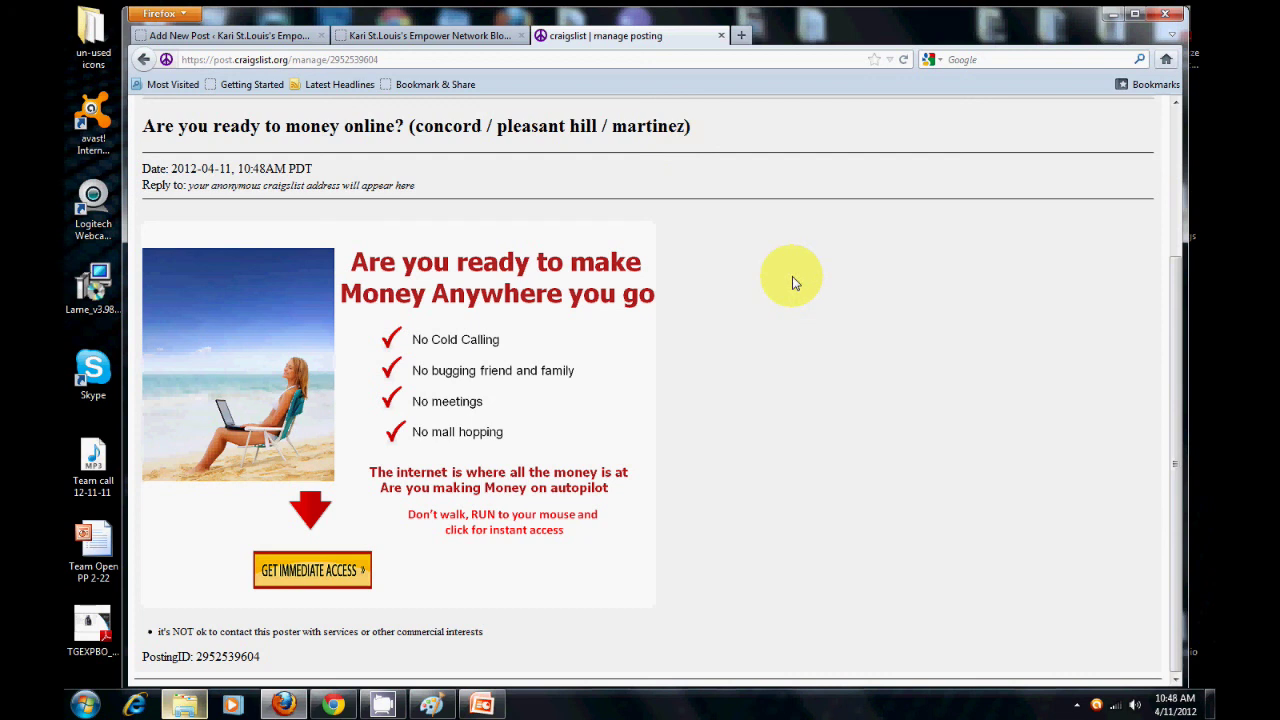
Look over the craigslist account's list of active and expired postings, then return to the new posting's management page
scroll(928, 268, "up", 2)
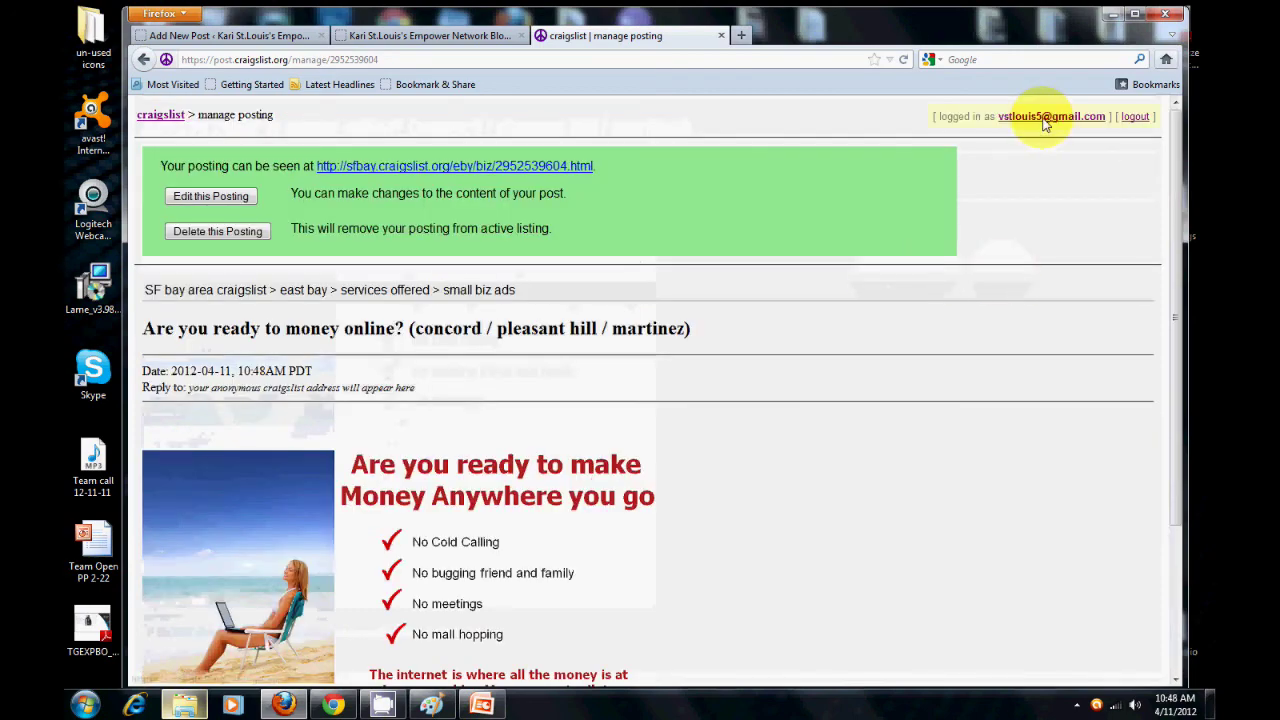
left_click(1045, 118)
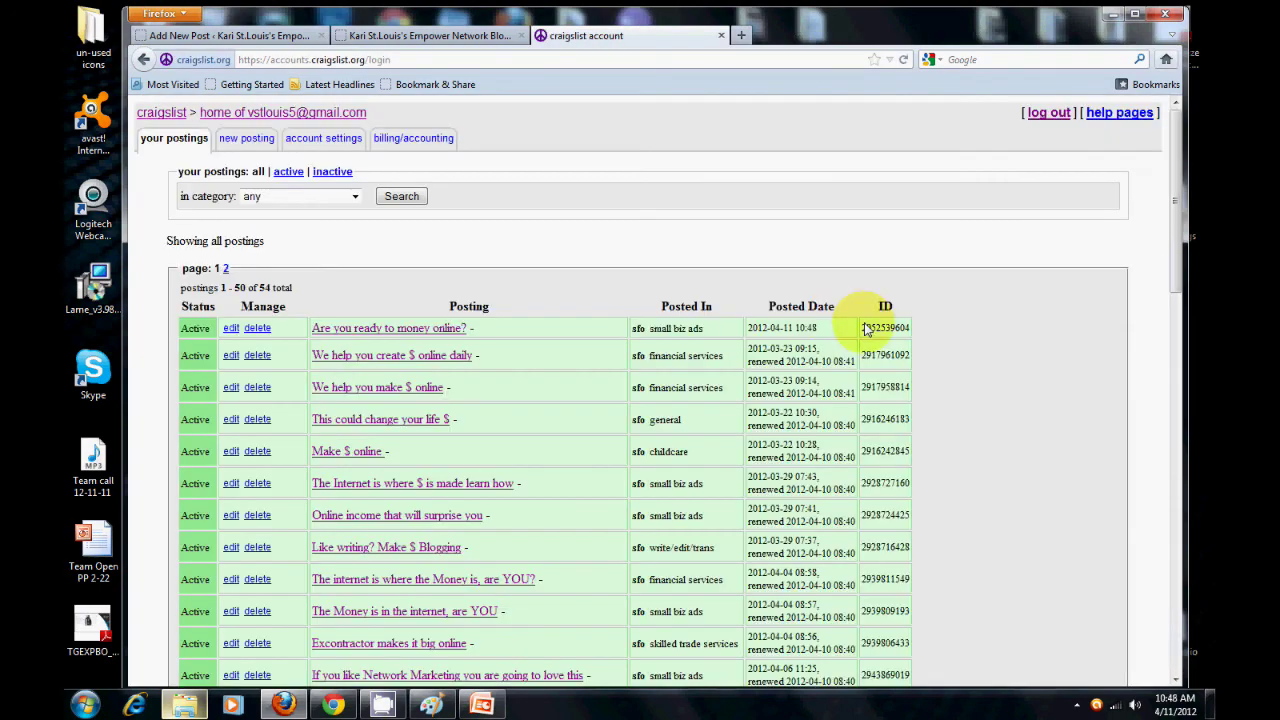
scroll(850, 310, "down", 5)
scroll(845, 303, "down", 6)
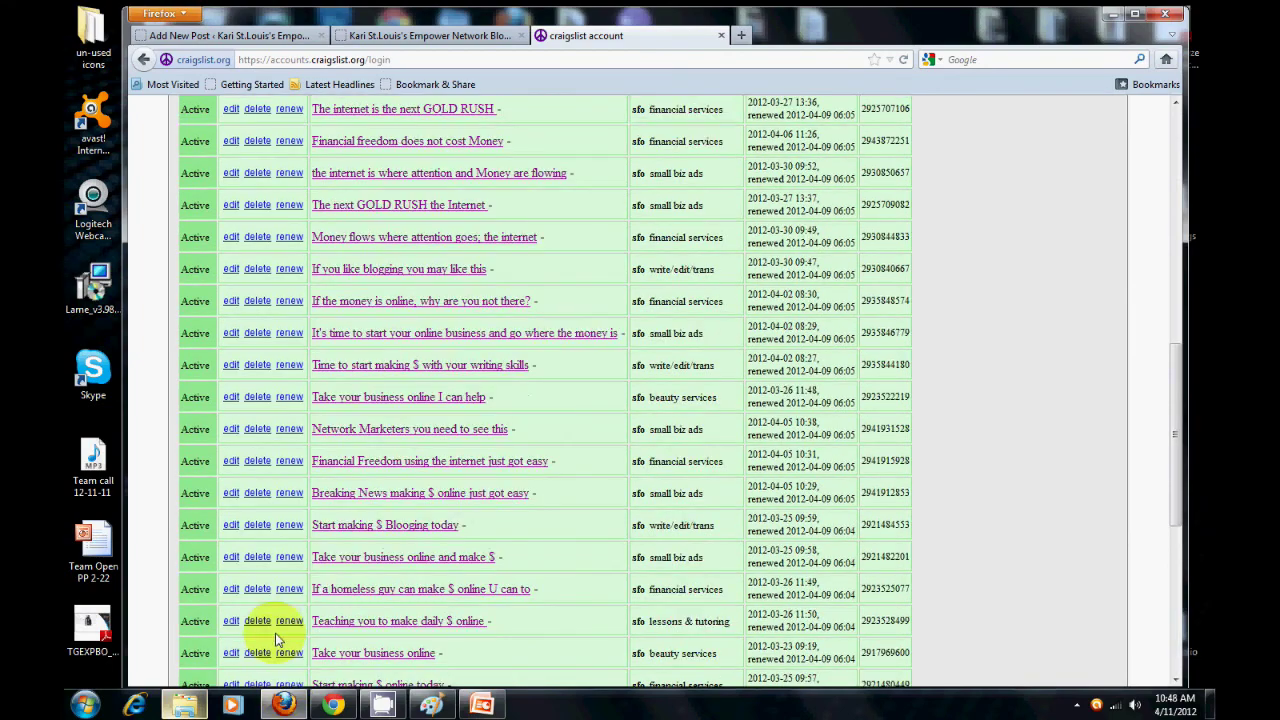
scroll(293, 604, "up", 15)
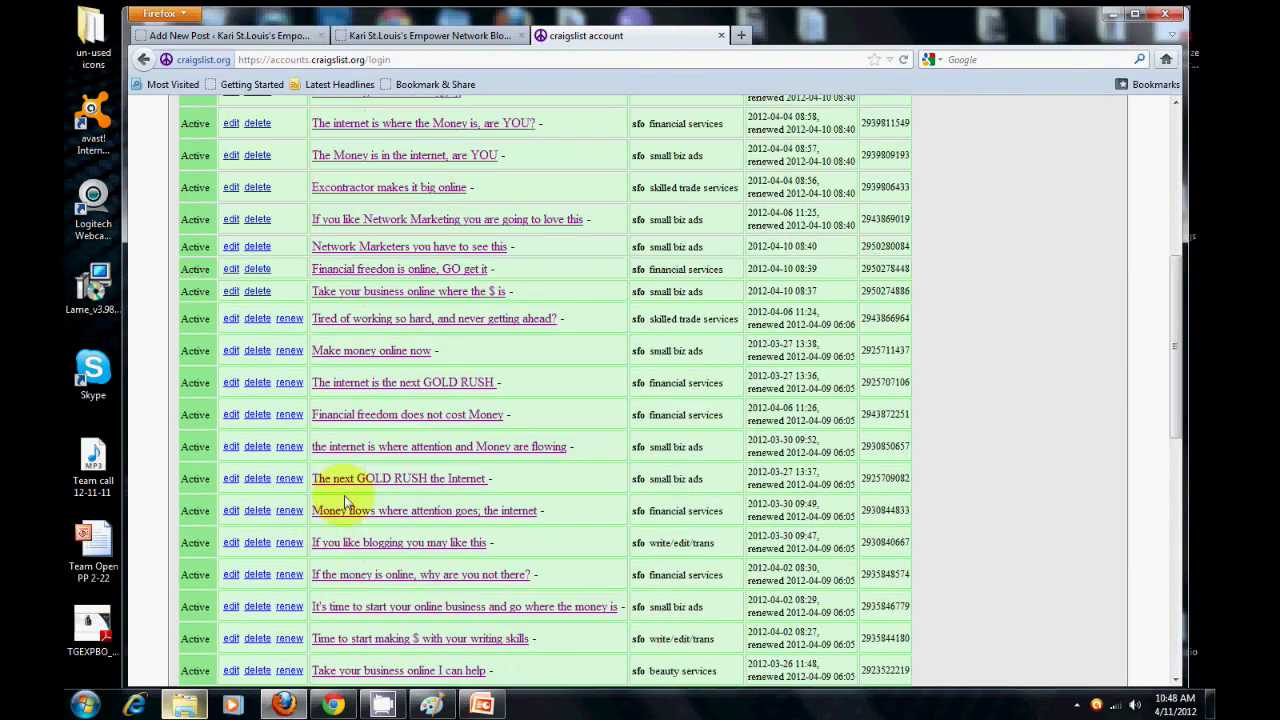
scroll(331, 486, "down", 9)
scroll(345, 508, "down", 9)
scroll(343, 540, "up", 3)
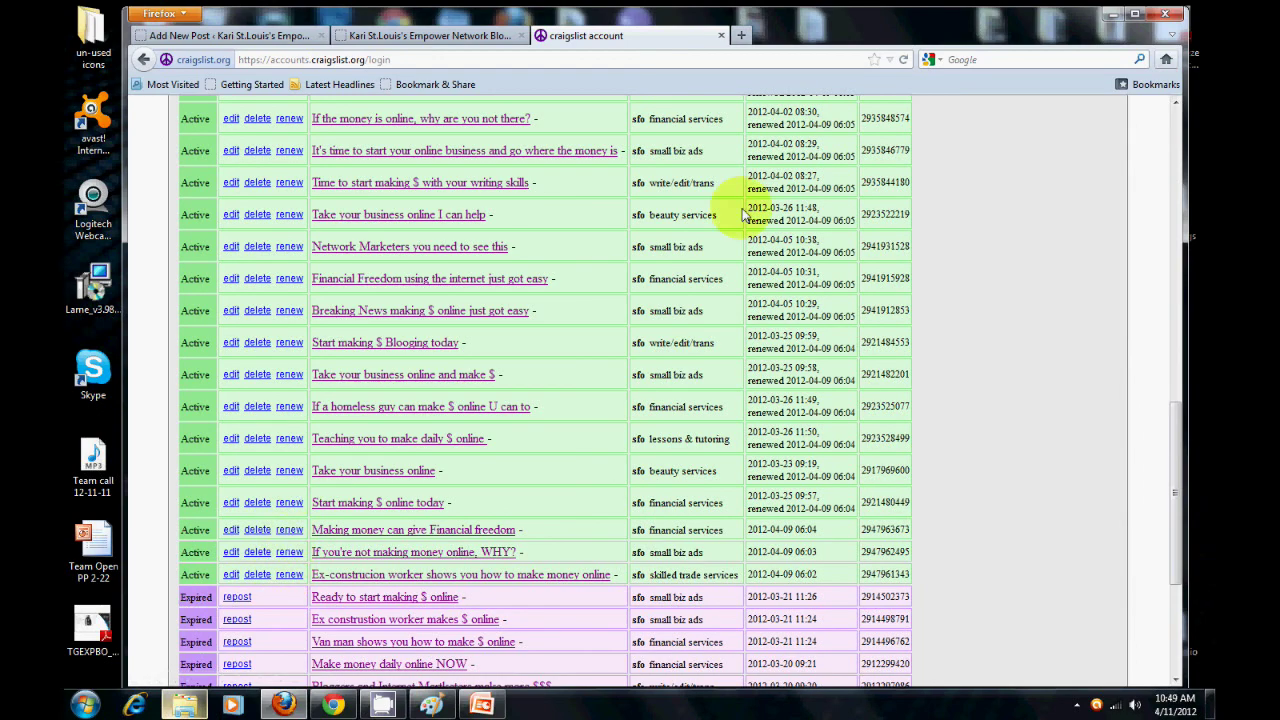
scroll(1000, 250, "up", 8)
scroll(1000, 272, "up", 8)
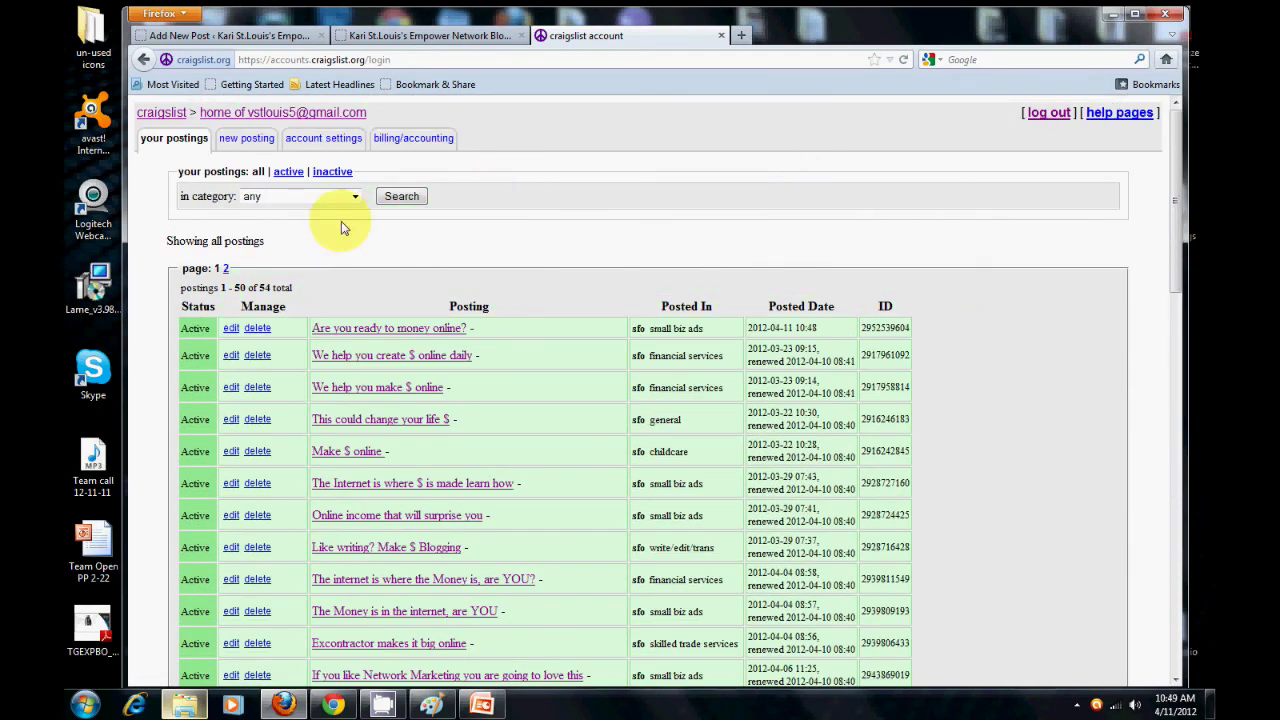
left_click(145, 60)
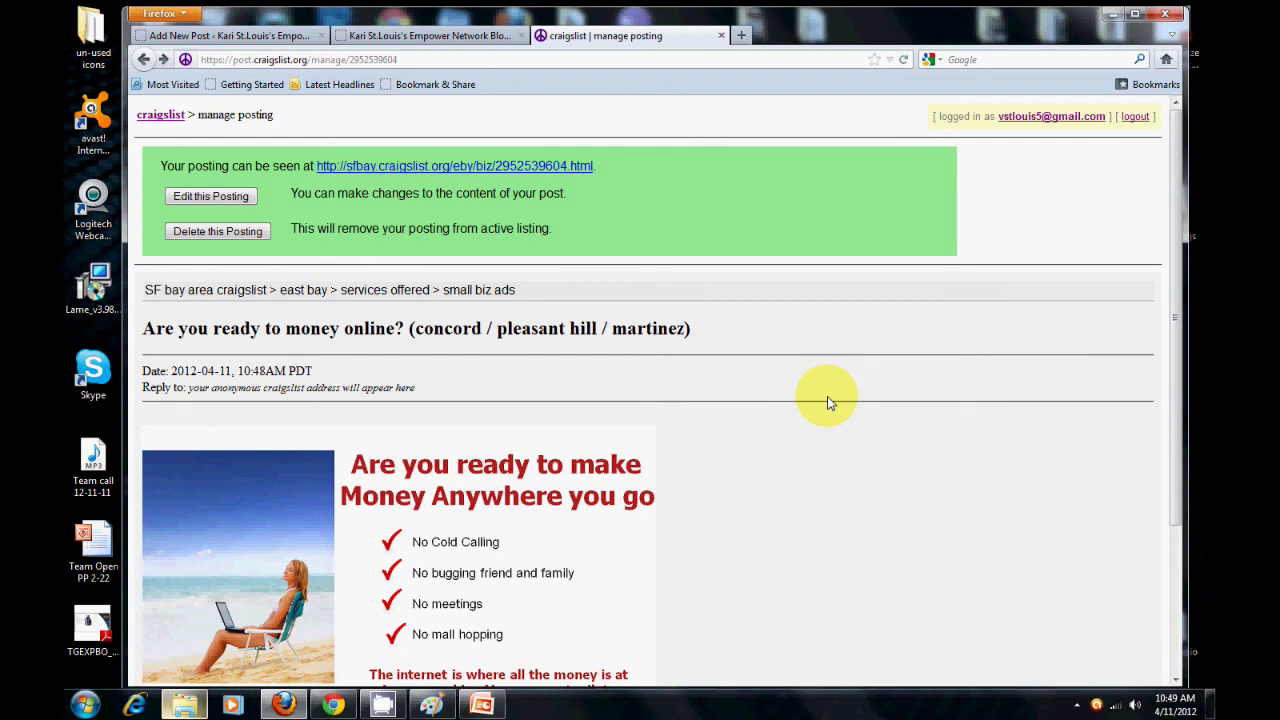
scroll(786, 429, "down", 2)
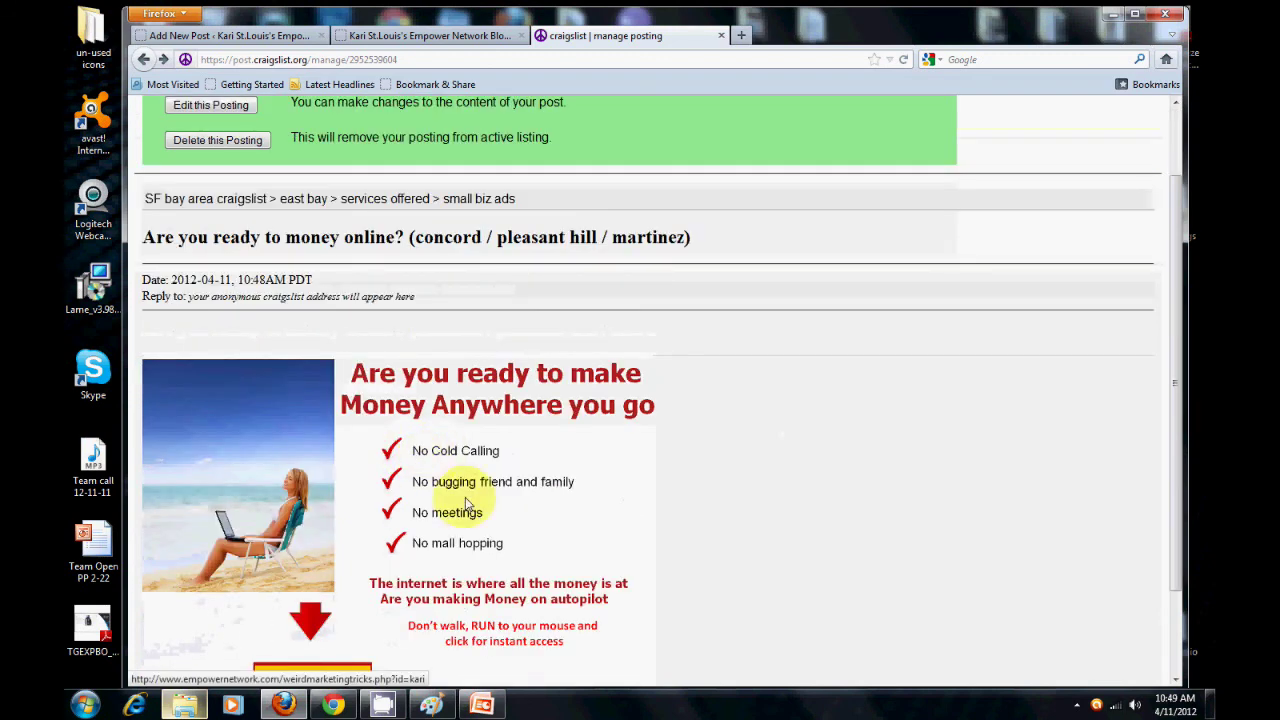
Retitle the WordPress test post "girl on beach ad" and save it as a draft
left_click(428, 36)
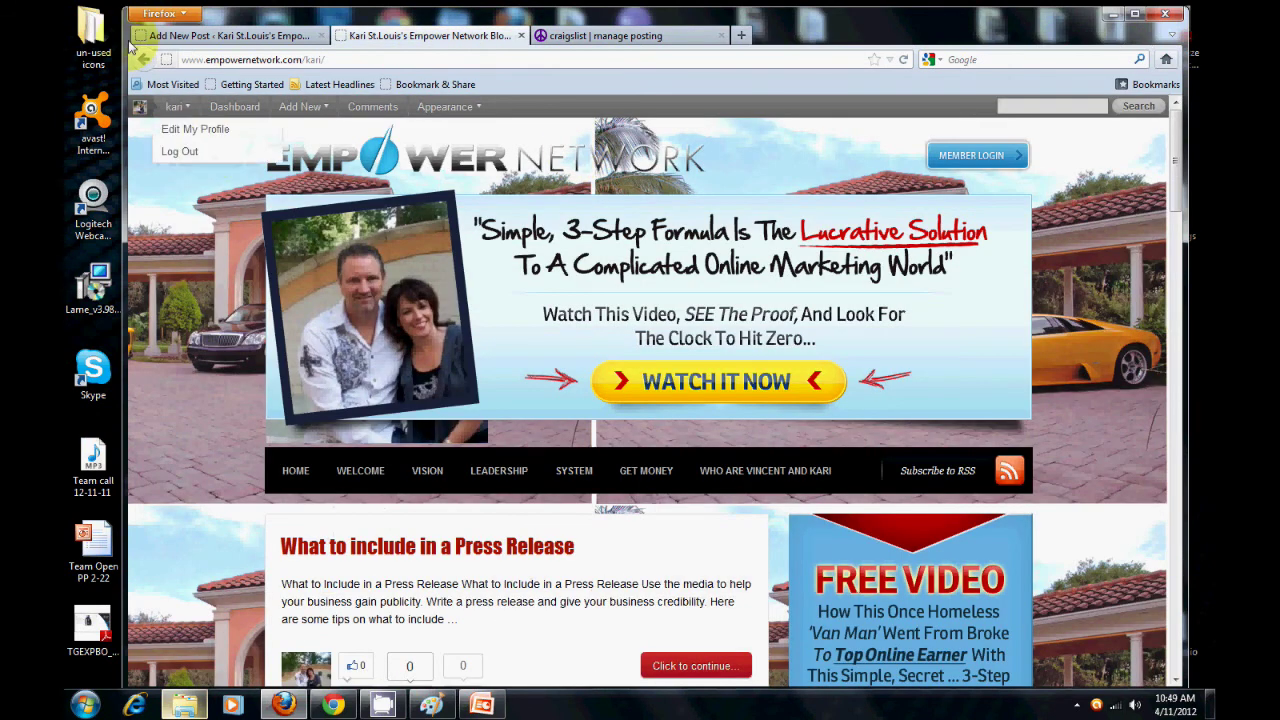
left_click(210, 36)
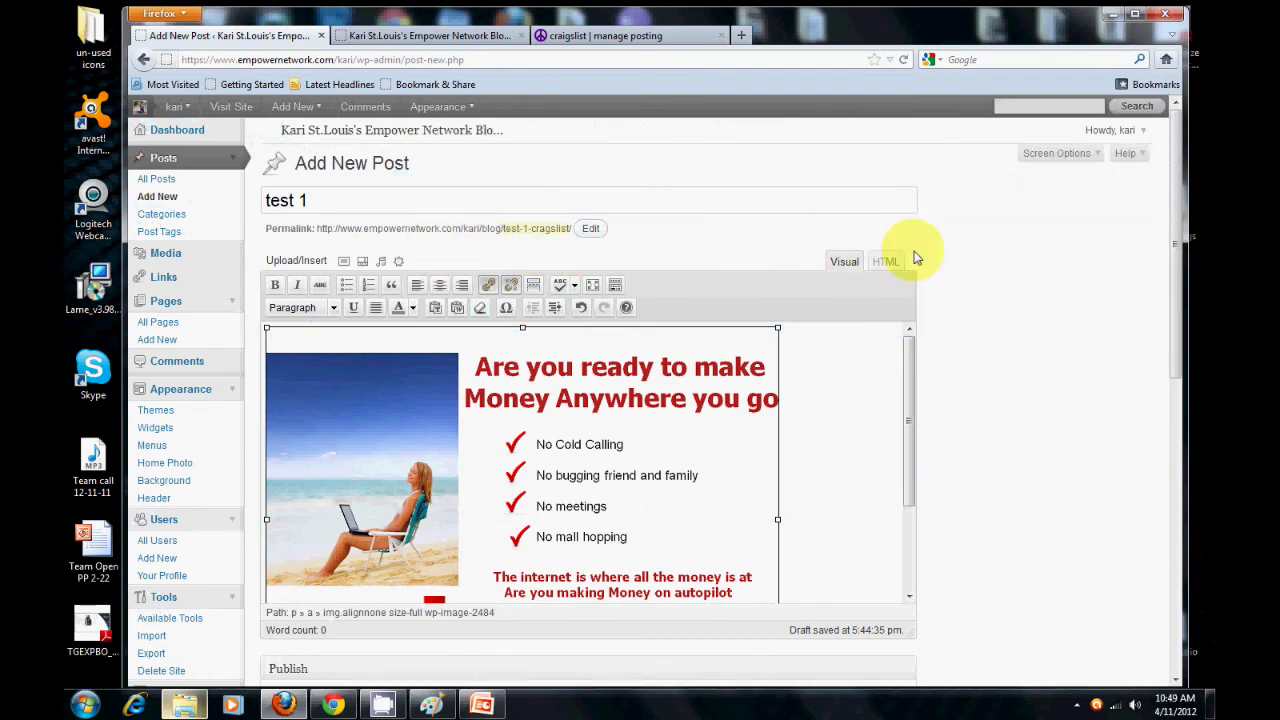
scroll(965, 322, "down", 5)
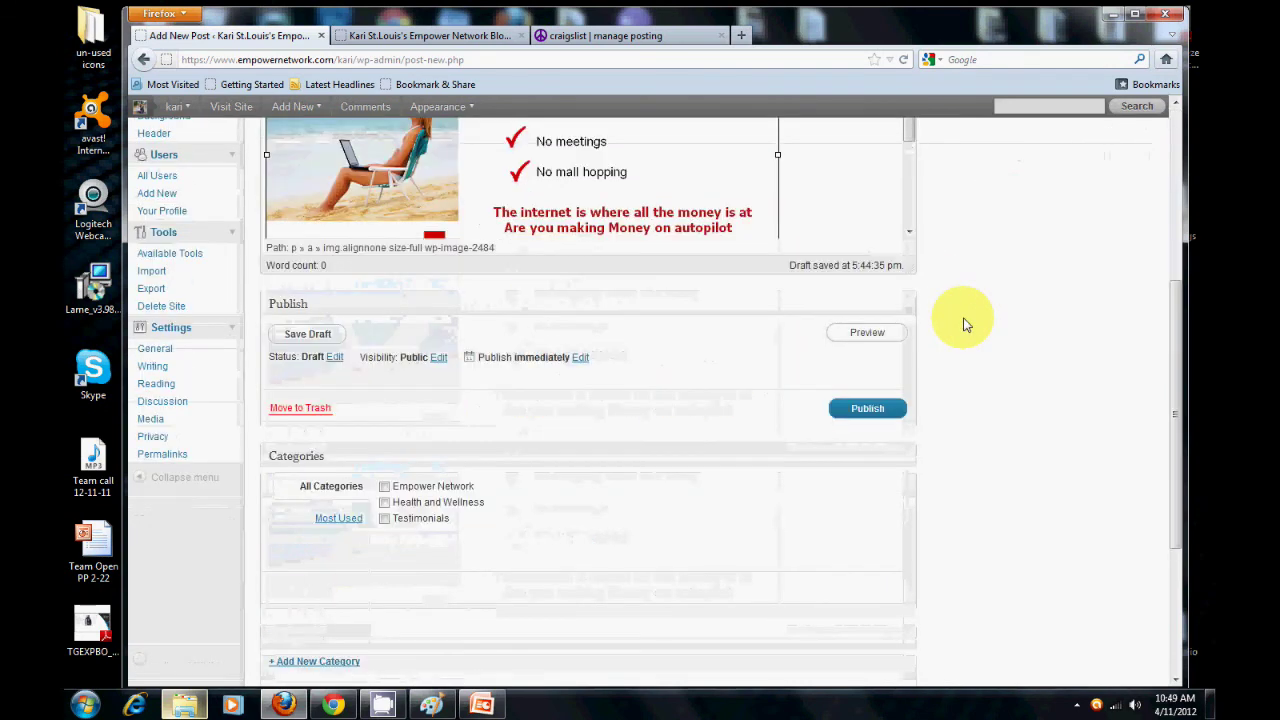
scroll(965, 322, "up", 2)
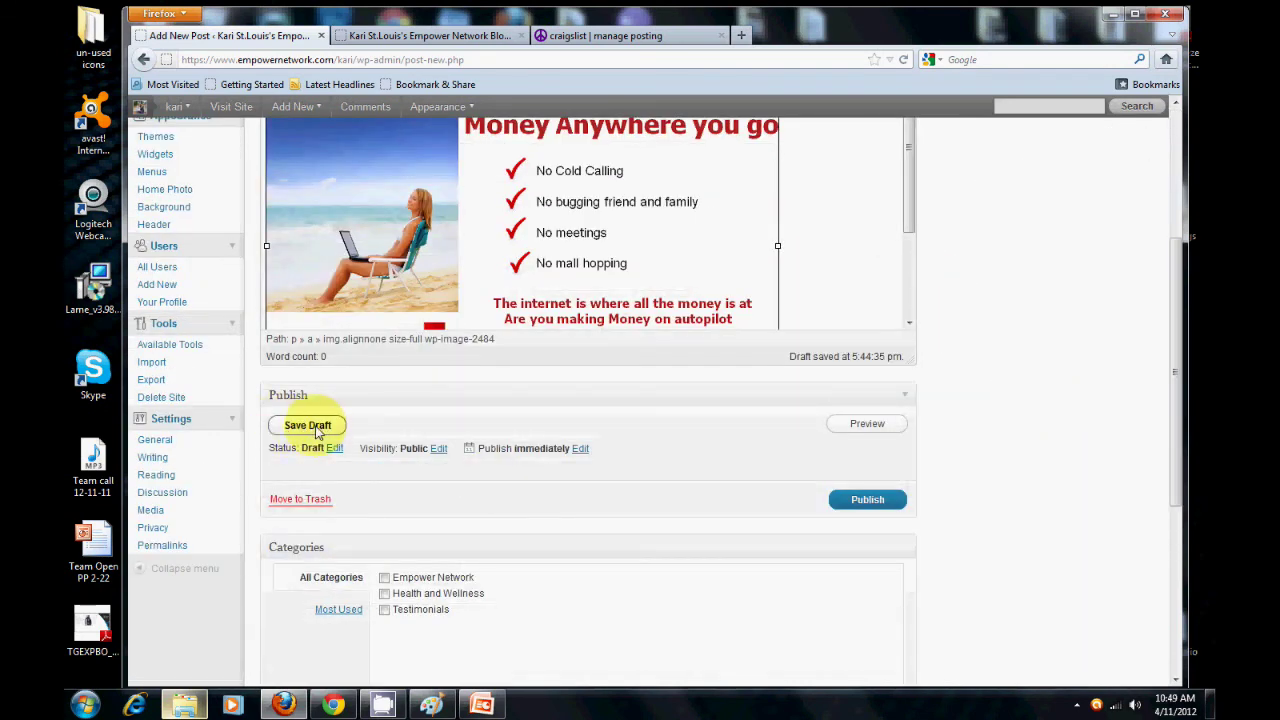
scroll(961, 419, "up", 4)
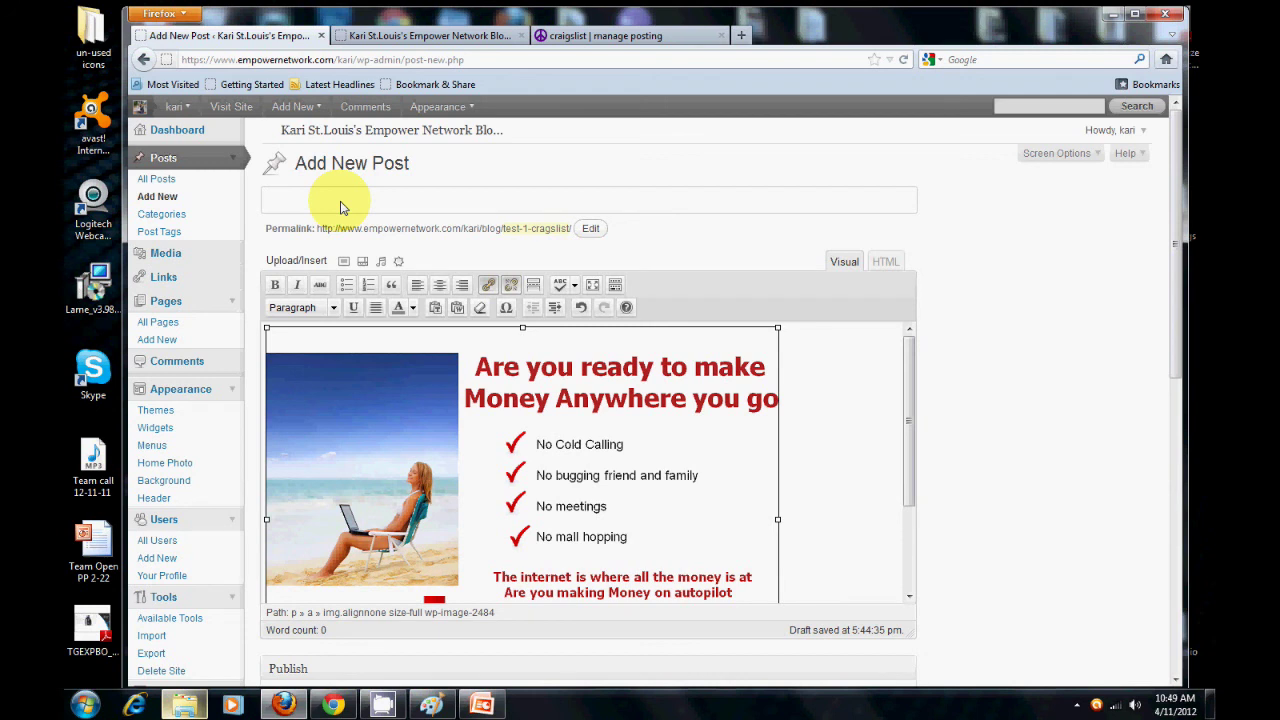
key("BackSpace")
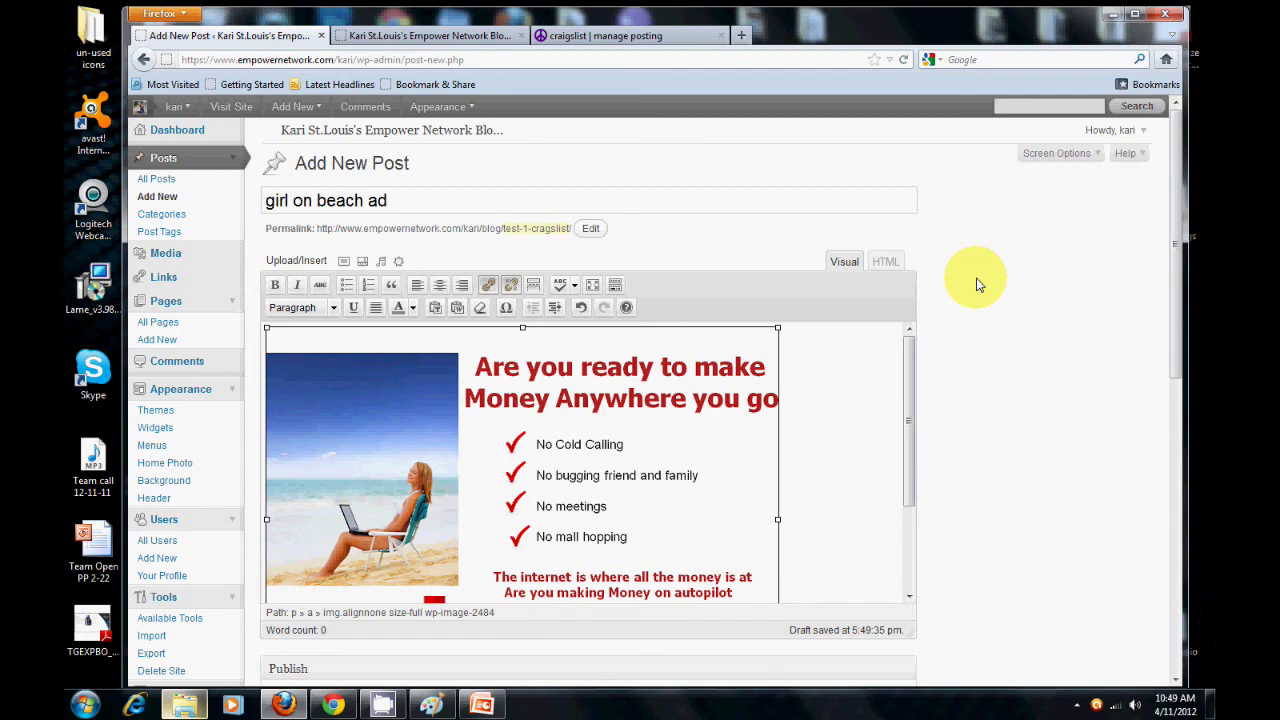
scroll(985, 370, "down", 5)
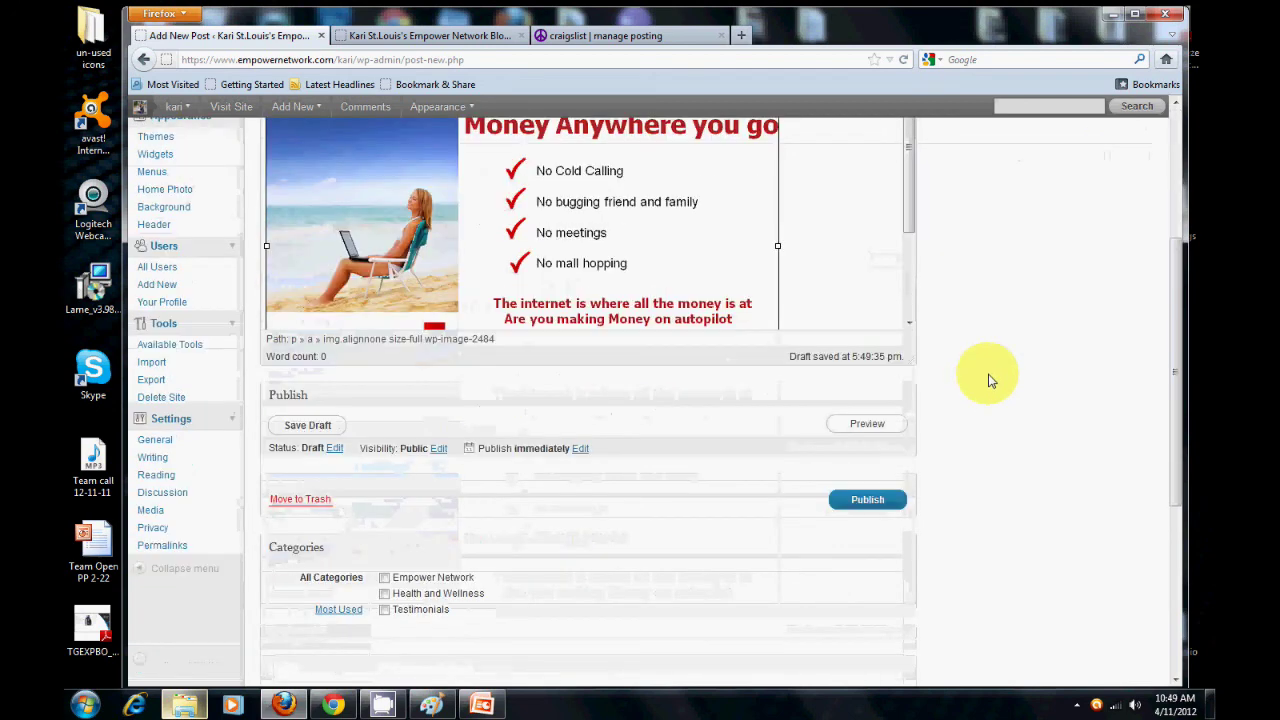
left_click(307, 424)
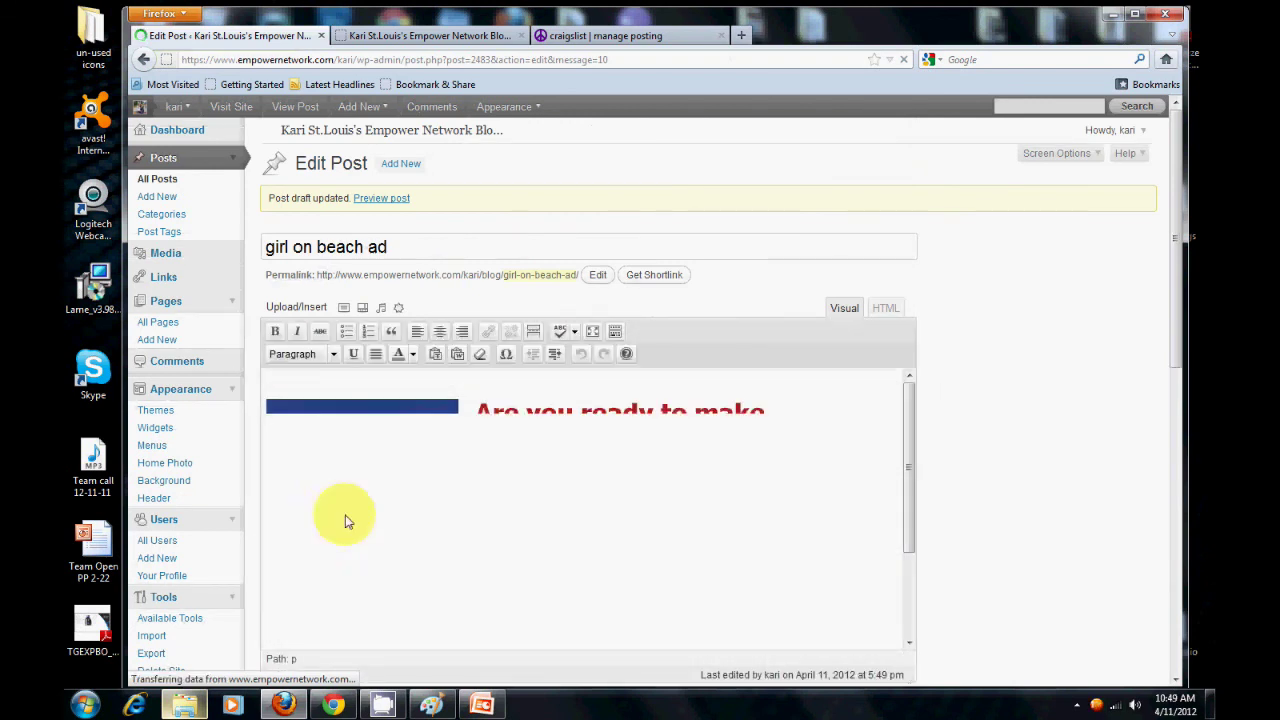
Reopen the "girl on beach ad" draft from the list of all posts and view its HTML code
left_click(190, 179)
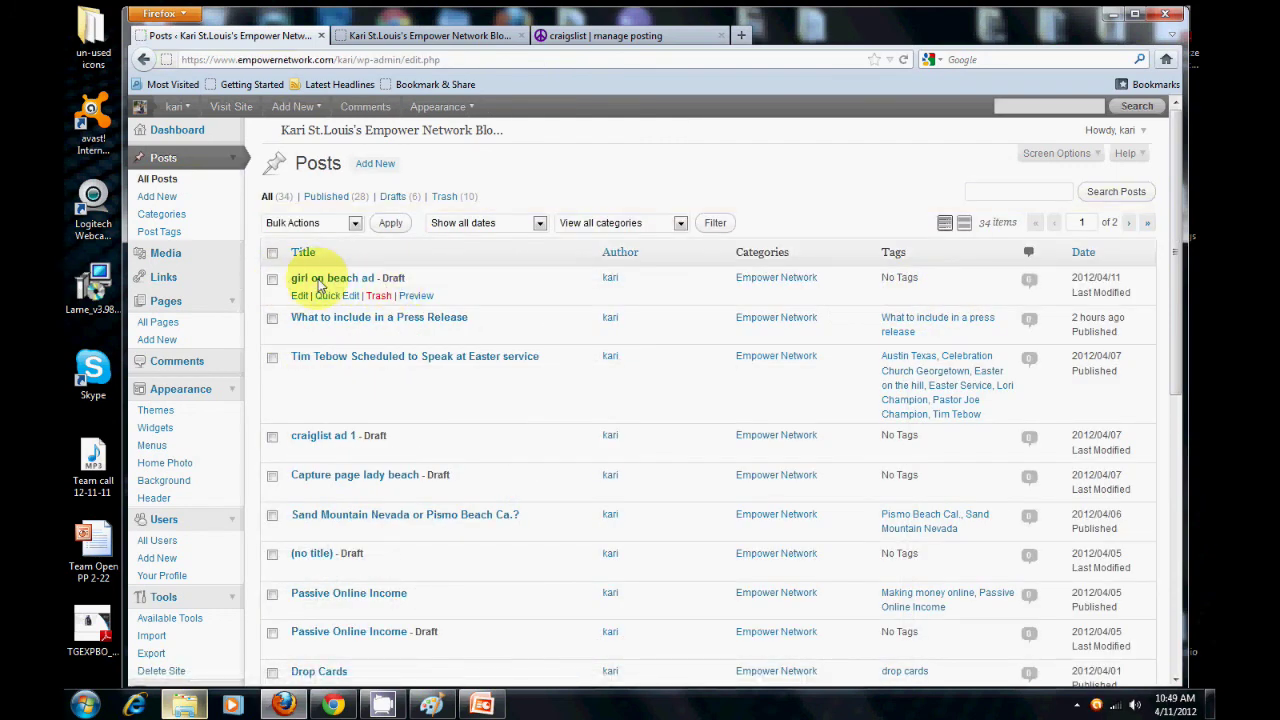
left_click(335, 278)
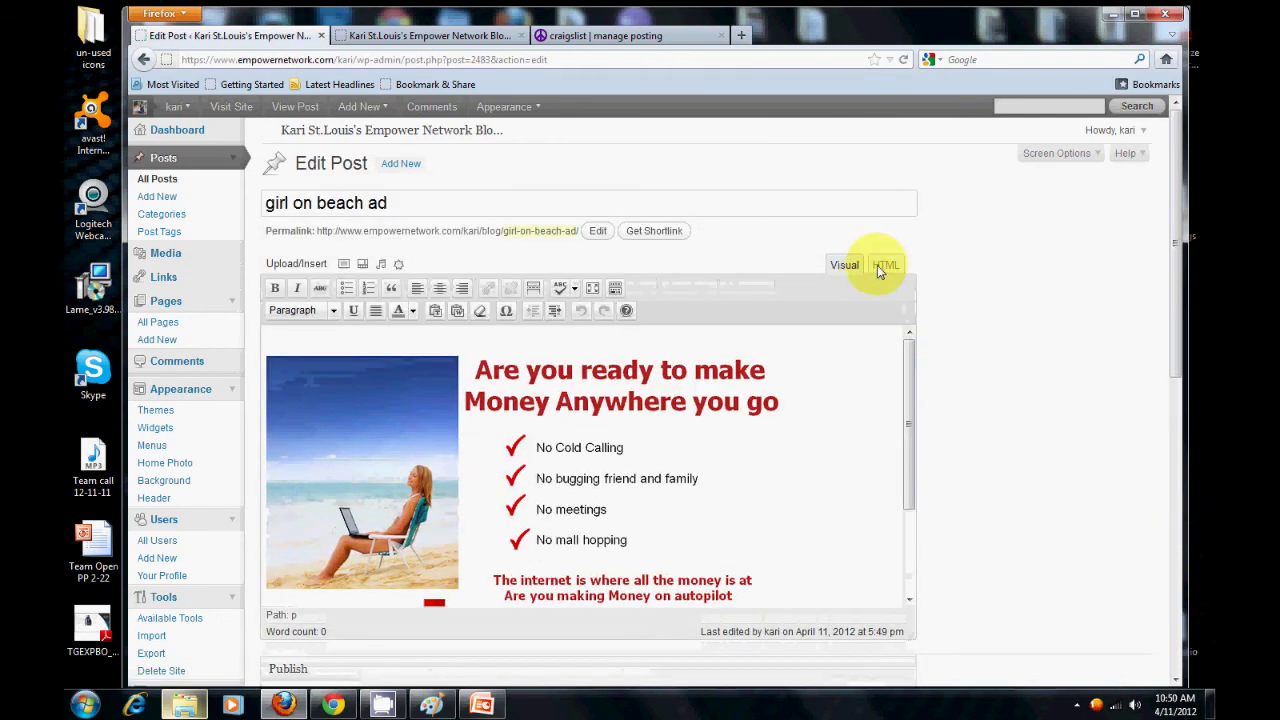
left_click(885, 265)
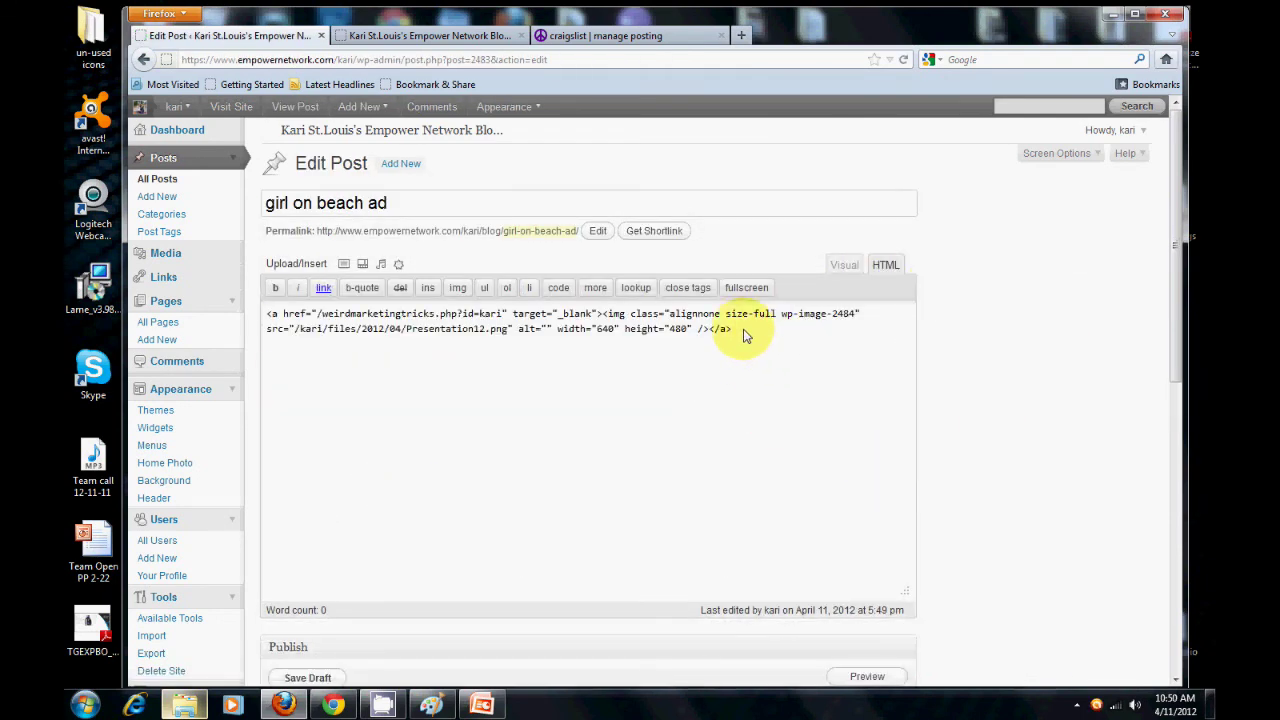
right_click(666, 345)
left_click(557, 414)
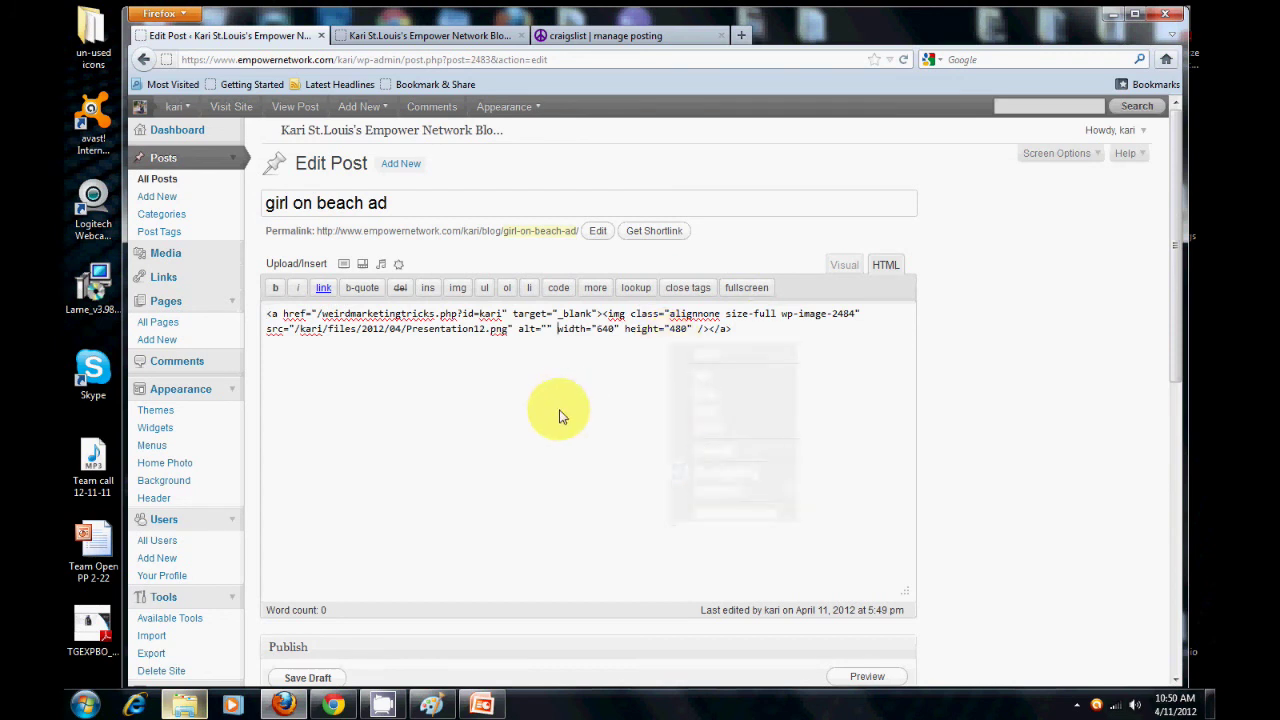
Return the post to the visual editor and locate the link option for the selected ad image, leaving the link unchanged
left_click(842, 266)
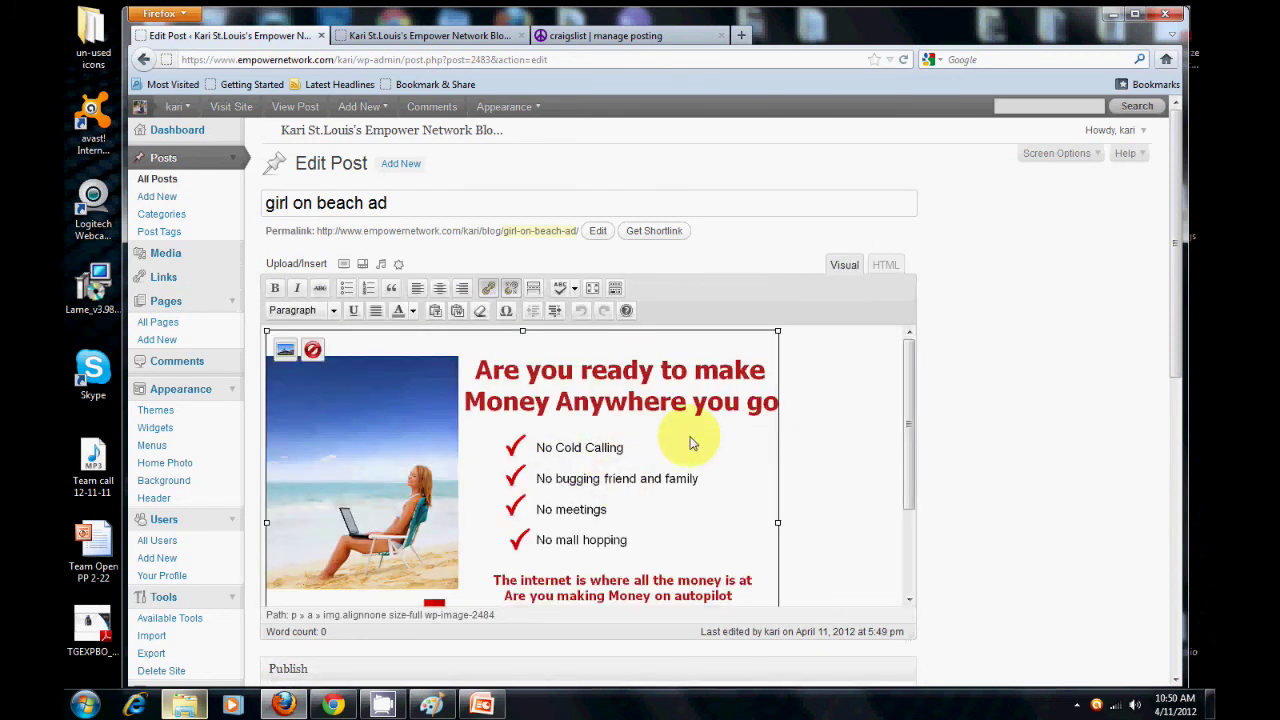
left_click(837, 346)
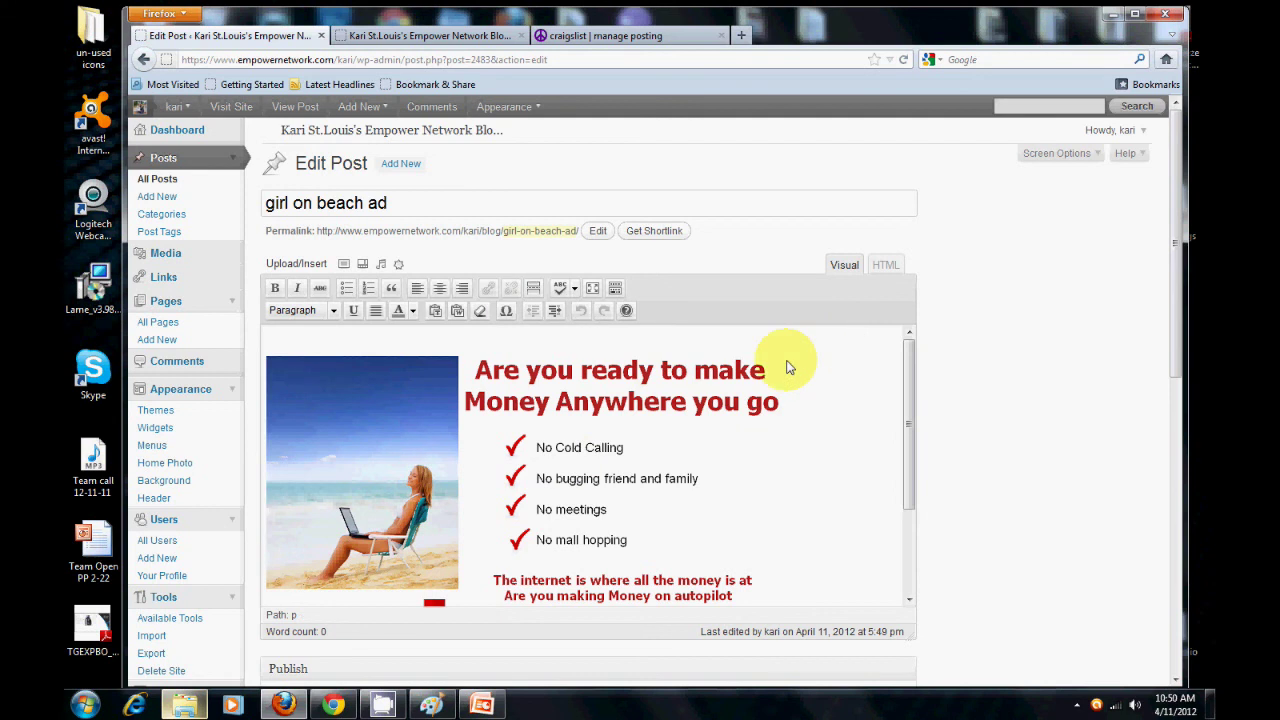
left_click(530, 382)
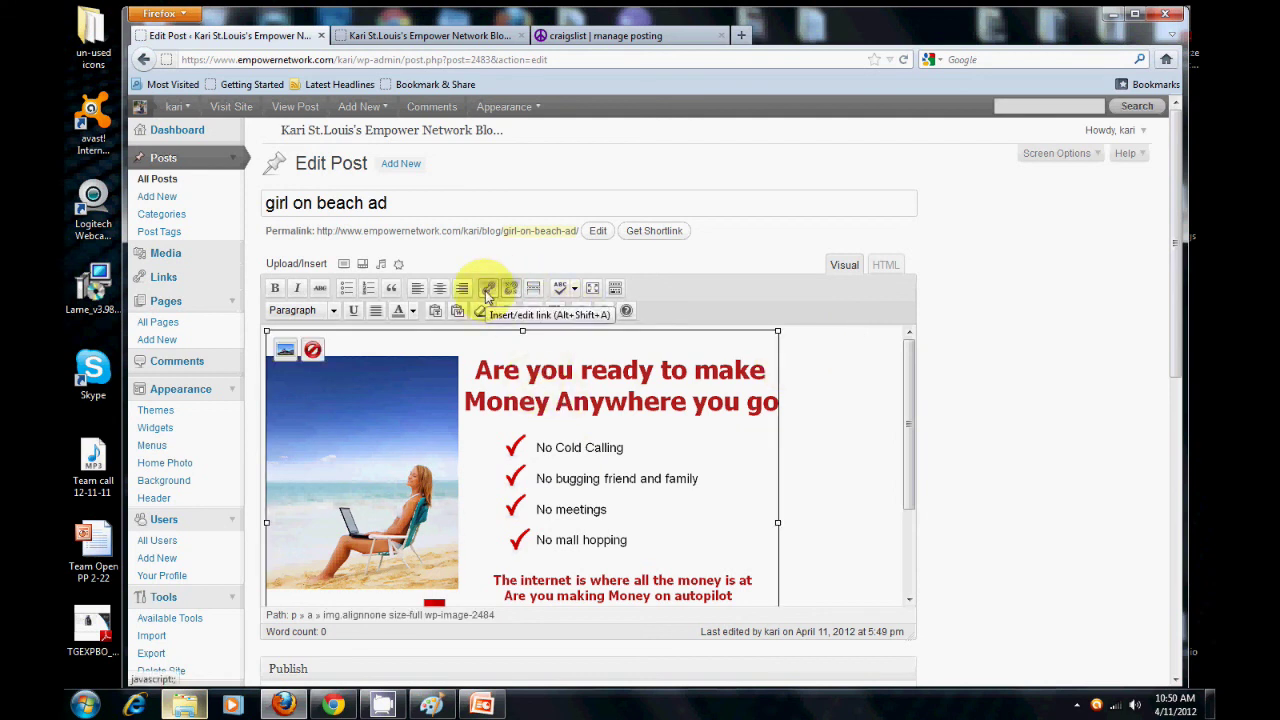
left_click(850, 392)
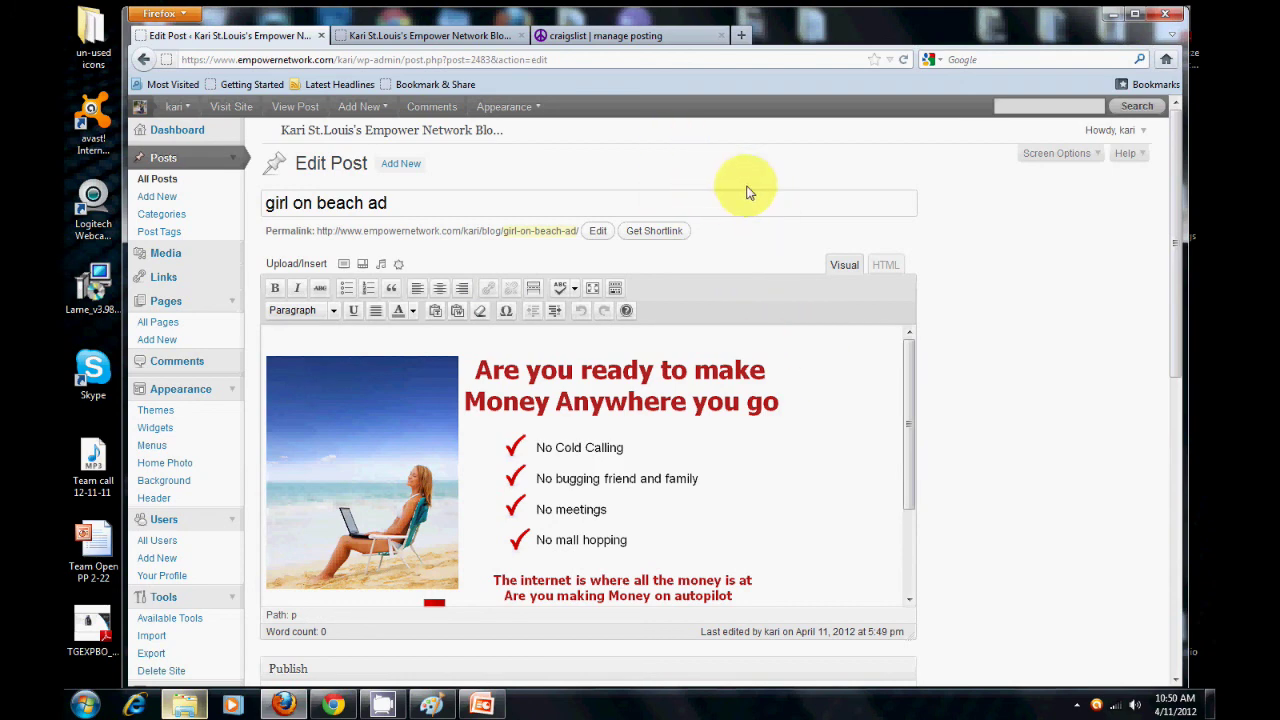
View the complete ad in the craigslist posting, then look over the published posts on the blog's home page
left_click(622, 35)
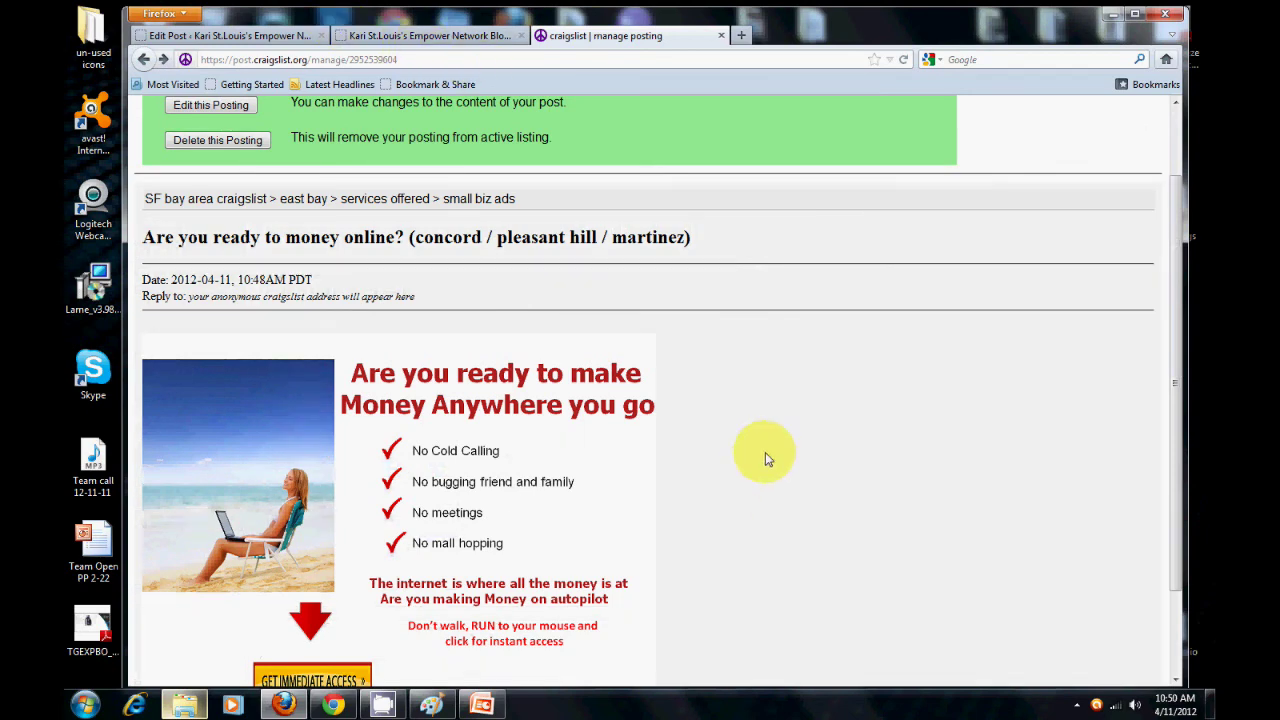
scroll(766, 454, "down", 2)
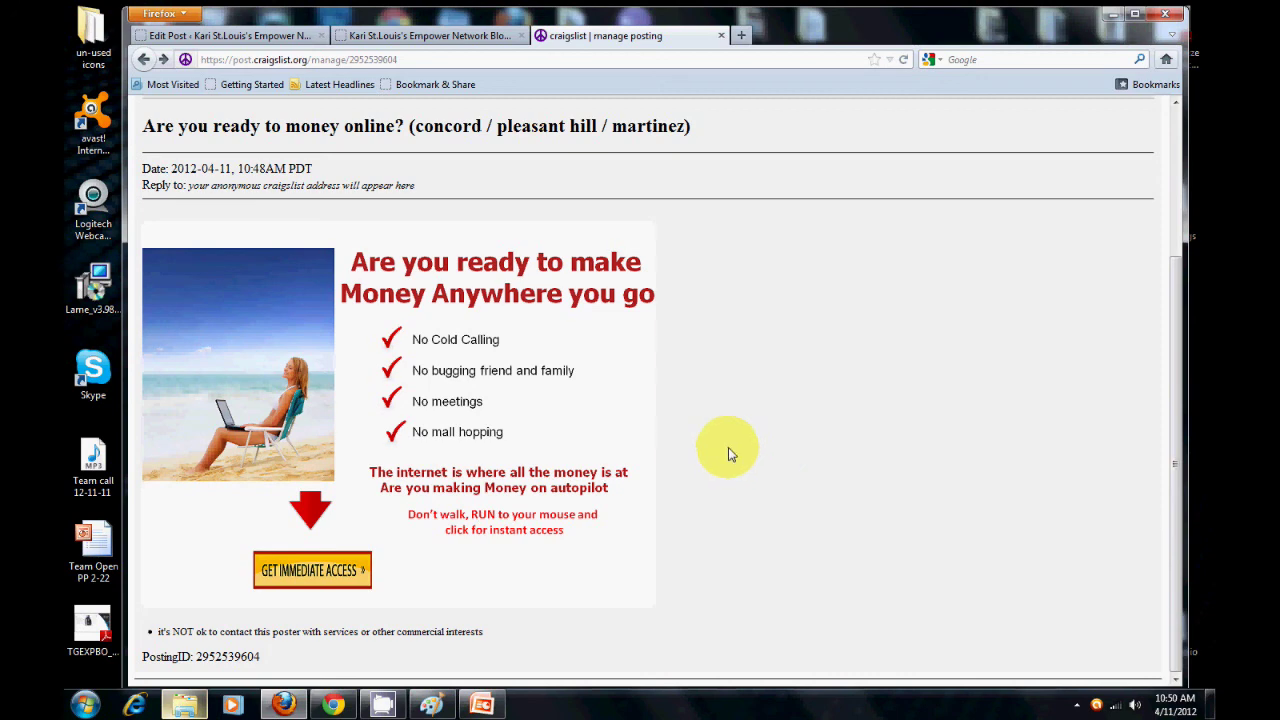
left_click(394, 36)
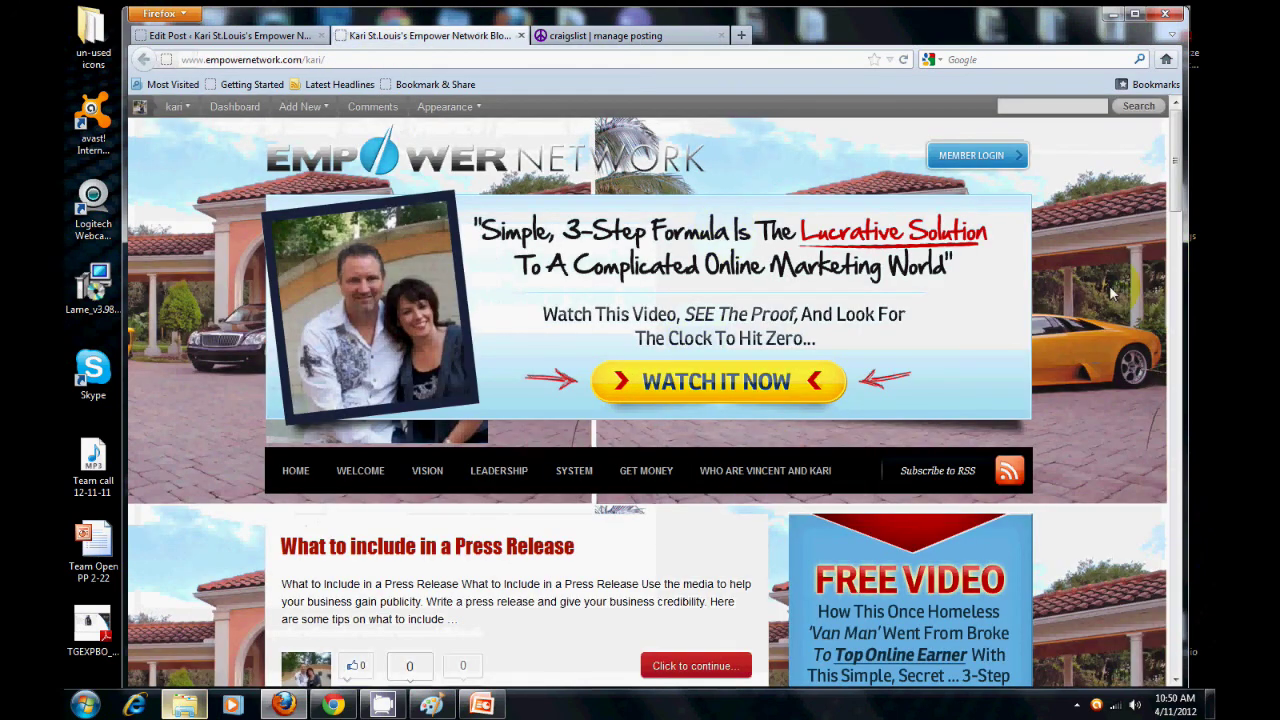
scroll(1090, 320, "down", 4)
scroll(700, 276, "up", 2)
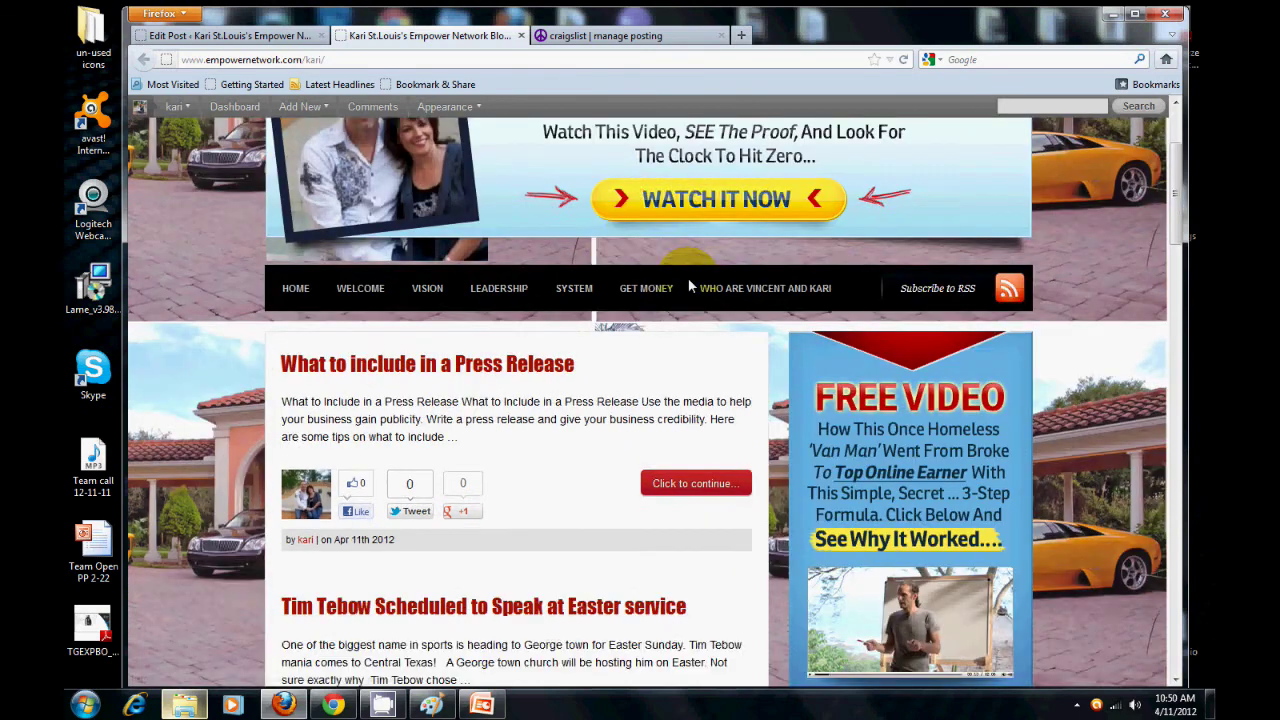
scroll(414, 429, "up", 1)
scroll(491, 480, "down", 5)
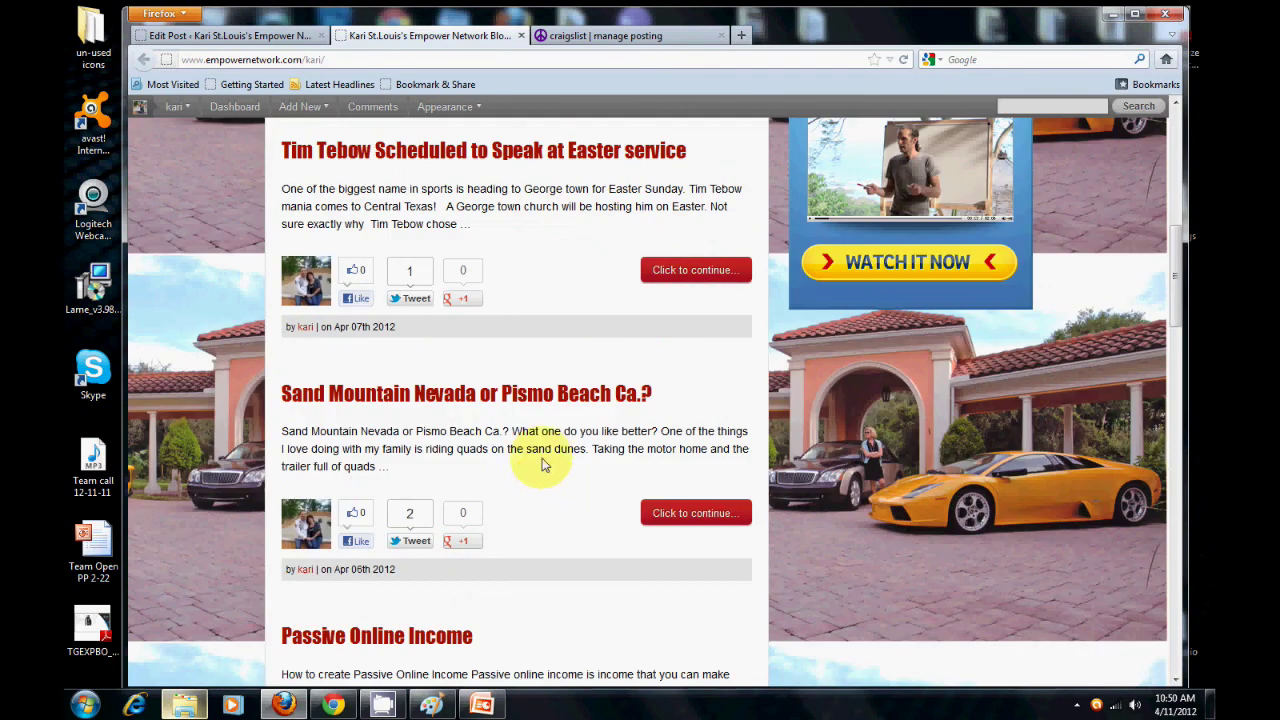
Open the blog post "Sand Mountain Nevada or Pismo Beach Ca.?" and look through its text and pictures
left_click(519, 403)
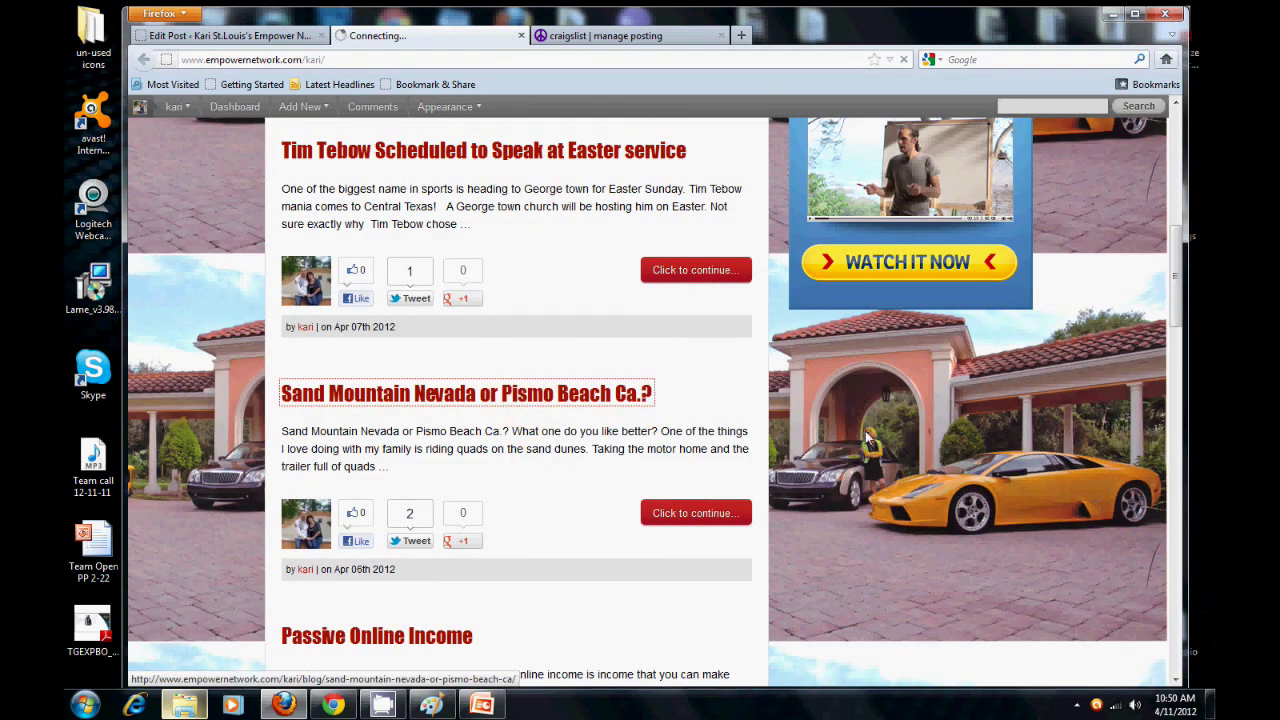
scroll(648, 518, "down", 15)
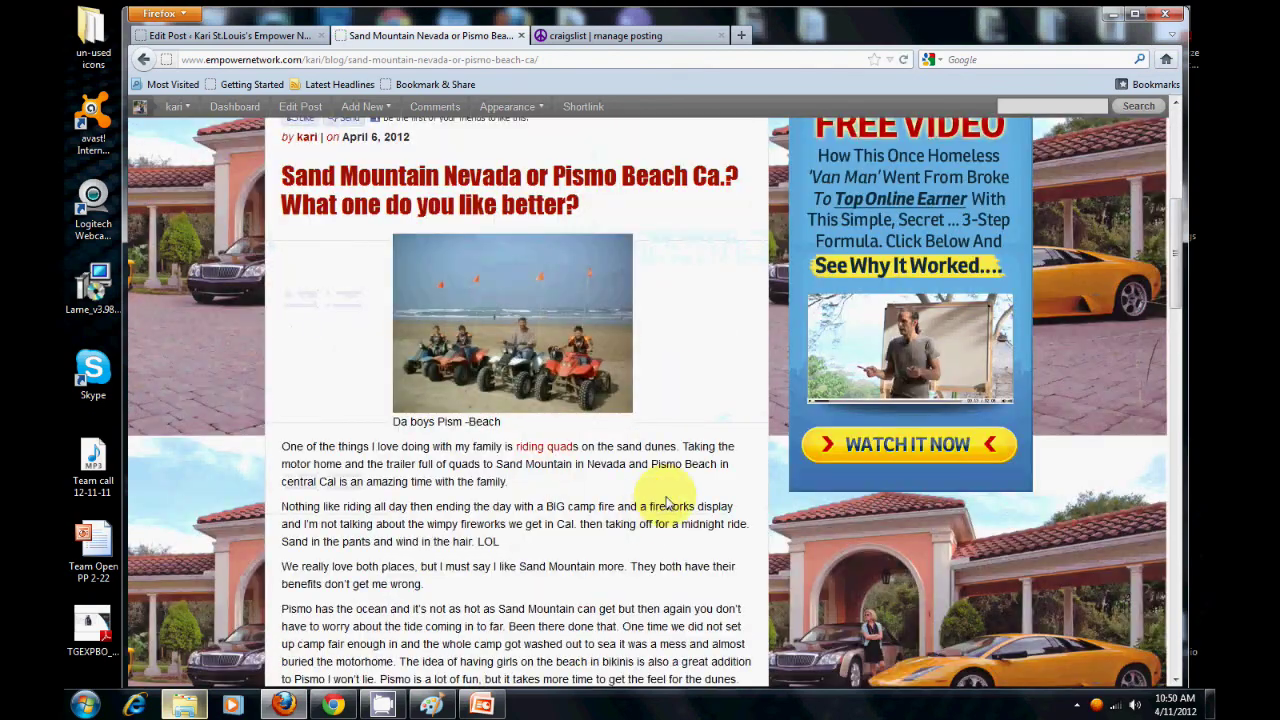
scroll(677, 486, "down", 5)
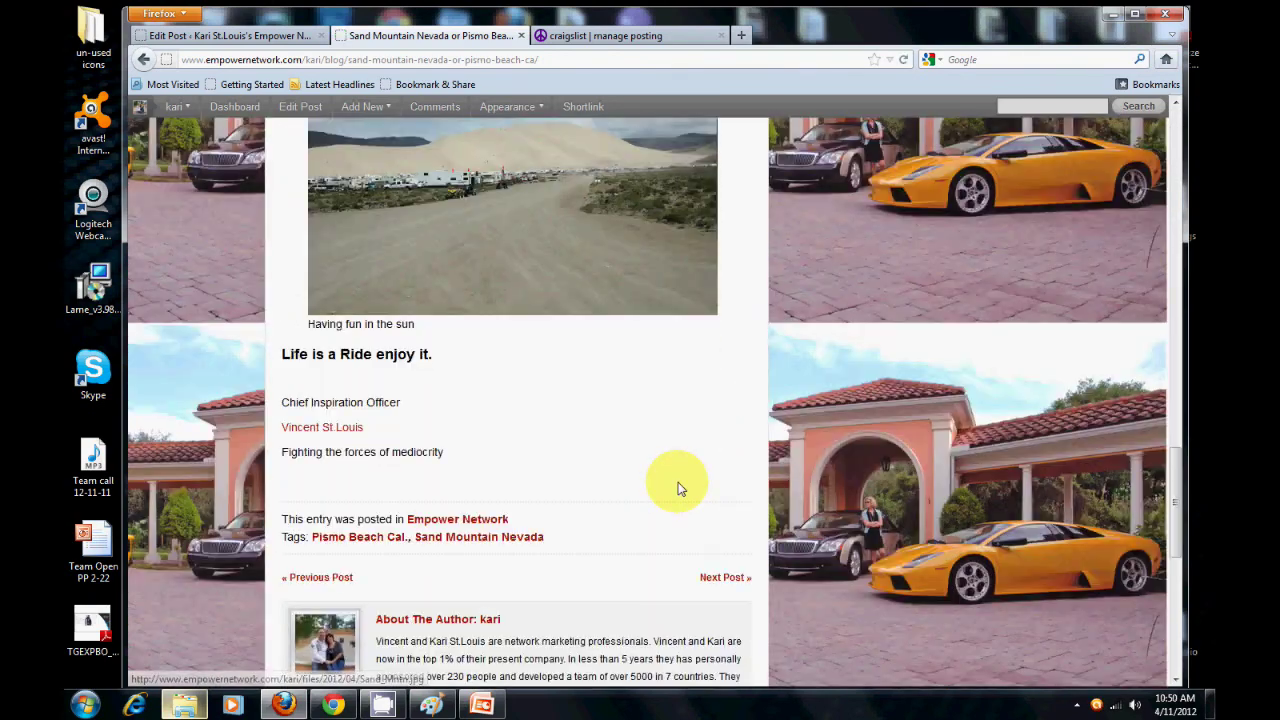
scroll(680, 486, "up", 10)
scroll(680, 485, "up", 10)
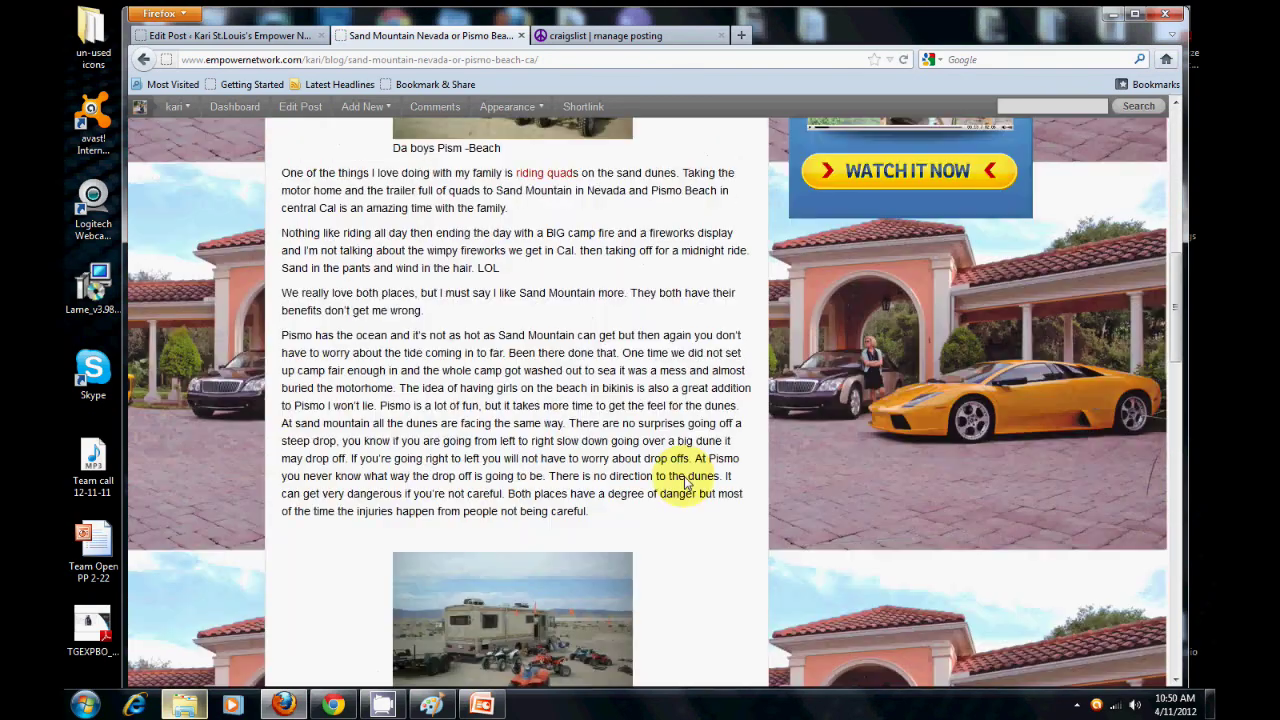
Go back to the blog's home page and look through its posts again, then return to the craigslist posting
left_click(285, 207)
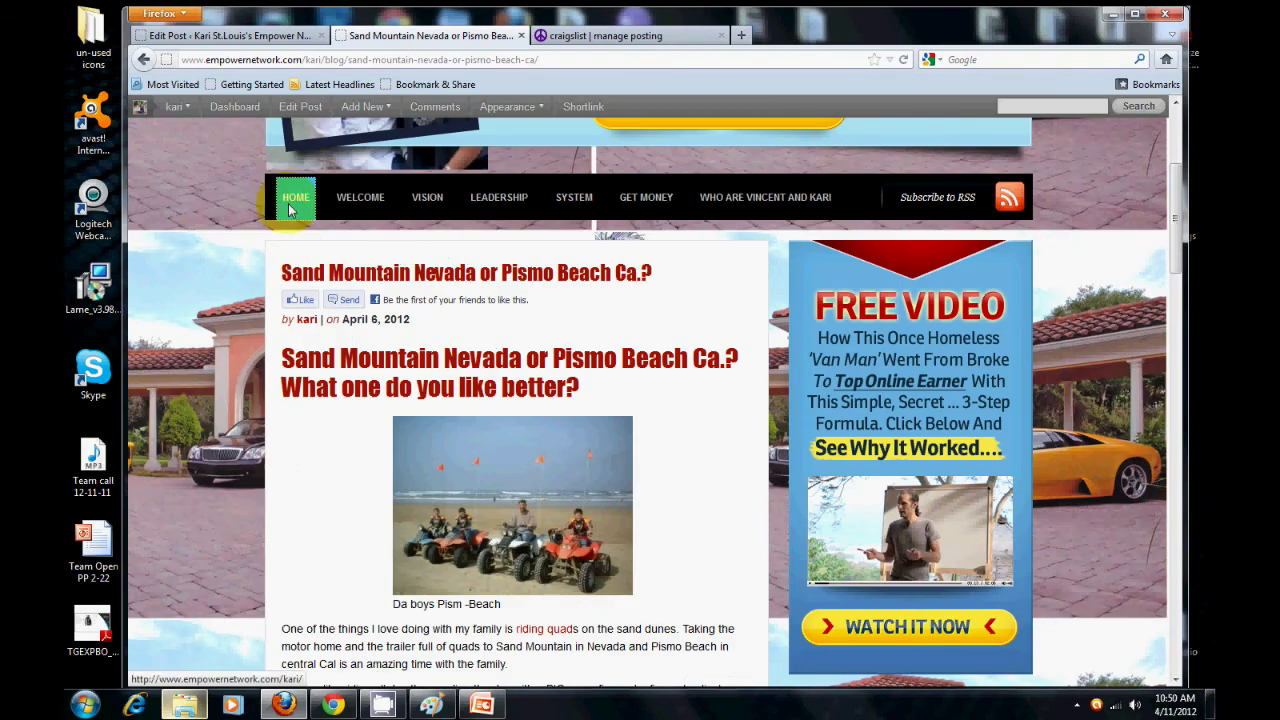
scroll(509, 557, "down", 3)
scroll(509, 557, "down", 5)
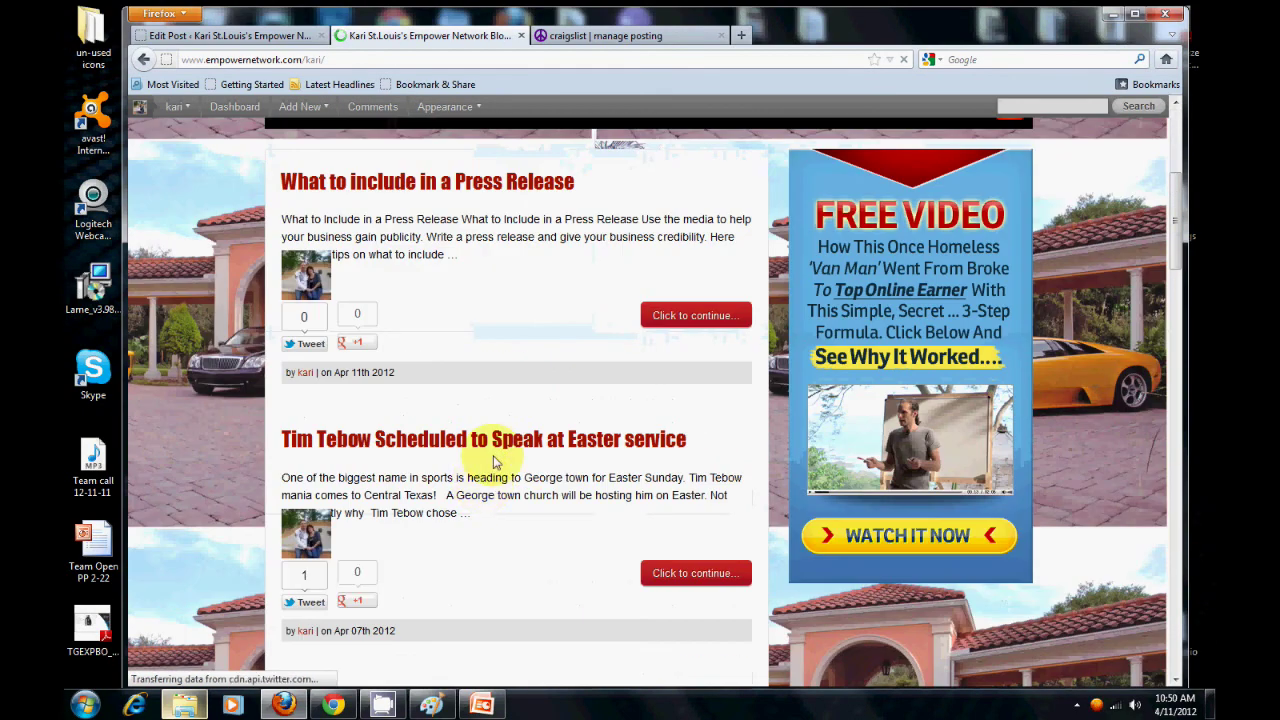
scroll(543, 466, "up", 5)
scroll(557, 388, "down", 5)
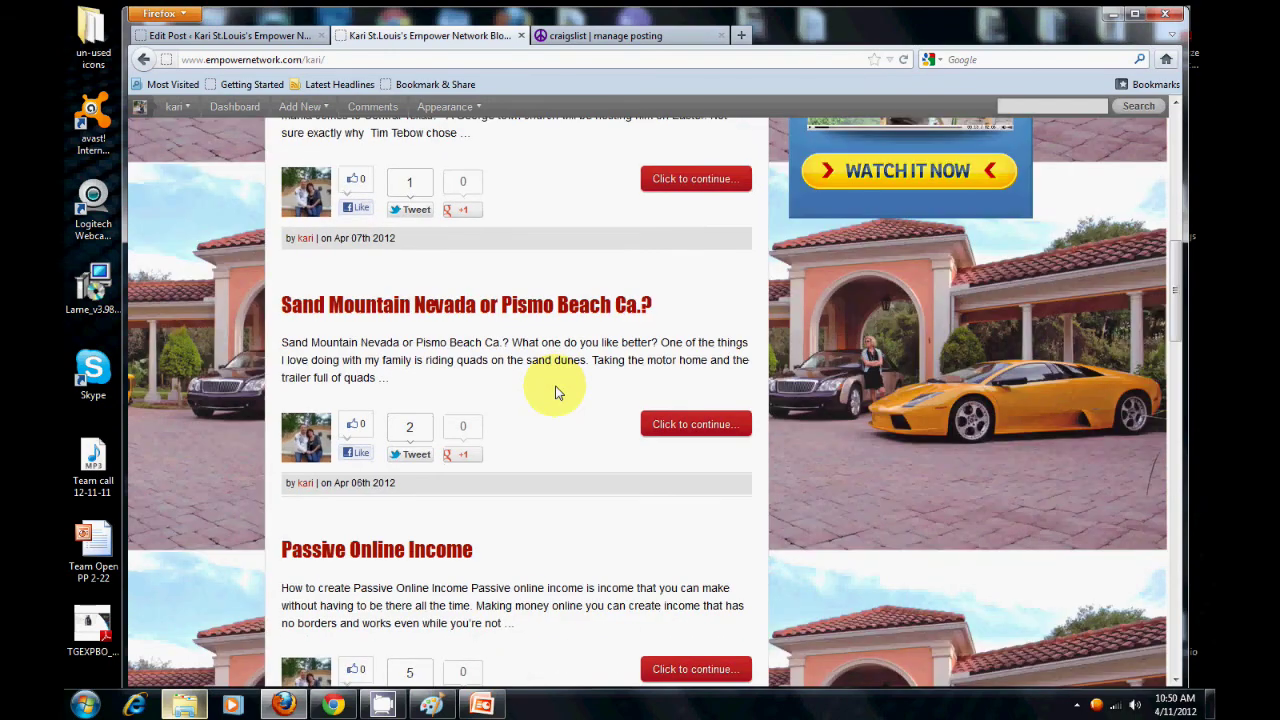
scroll(534, 443, "down", 2)
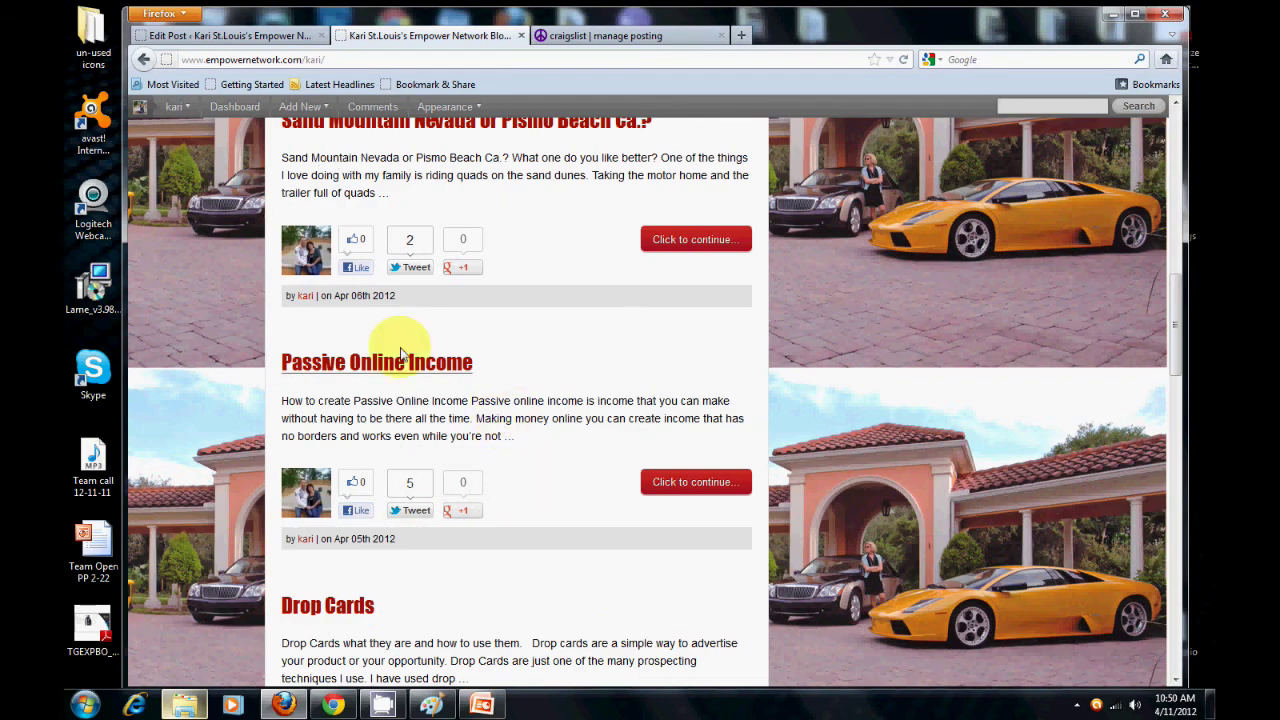
scroll(460, 420, "down", 3)
scroll(390, 428, "up", 10)
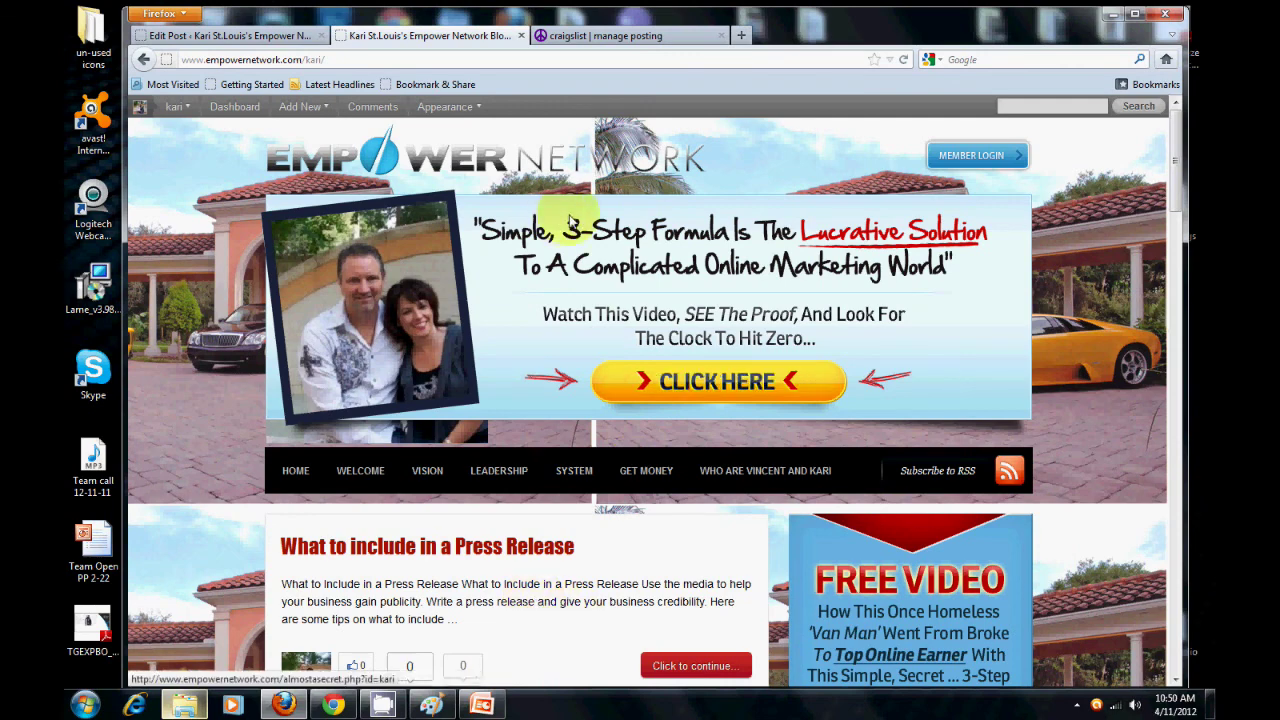
left_click(255, 36)
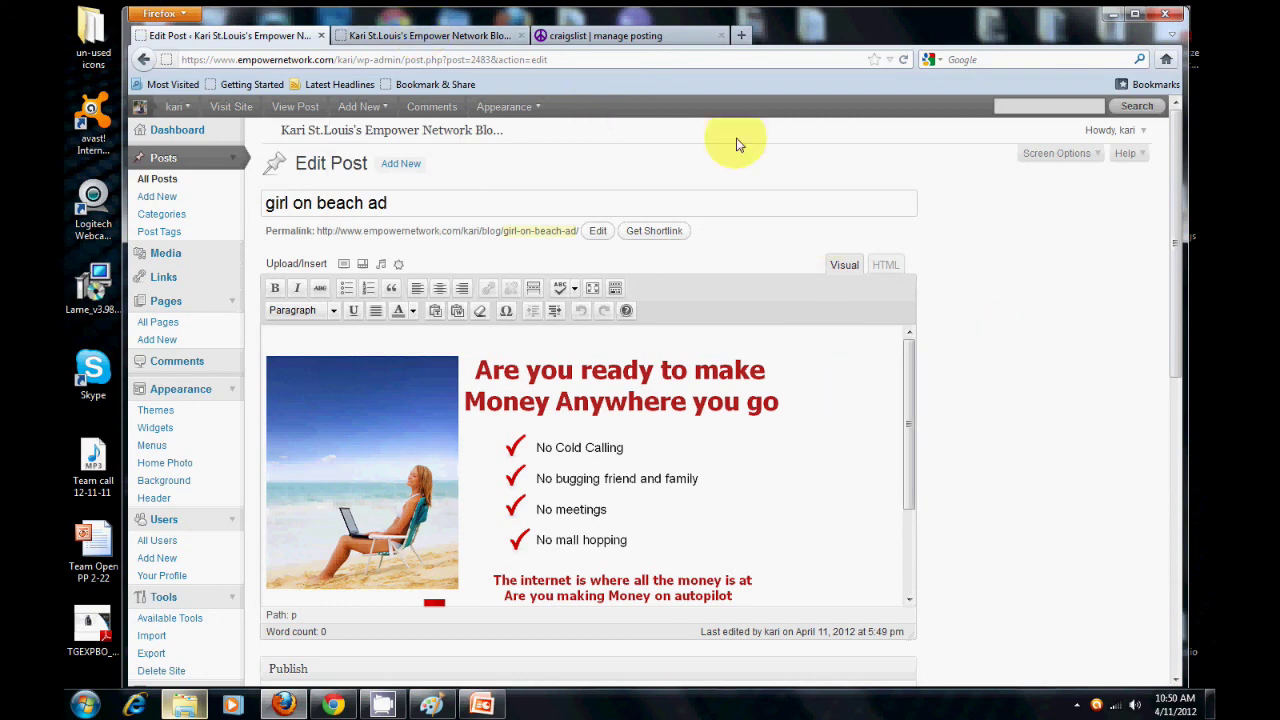
left_click(636, 40)
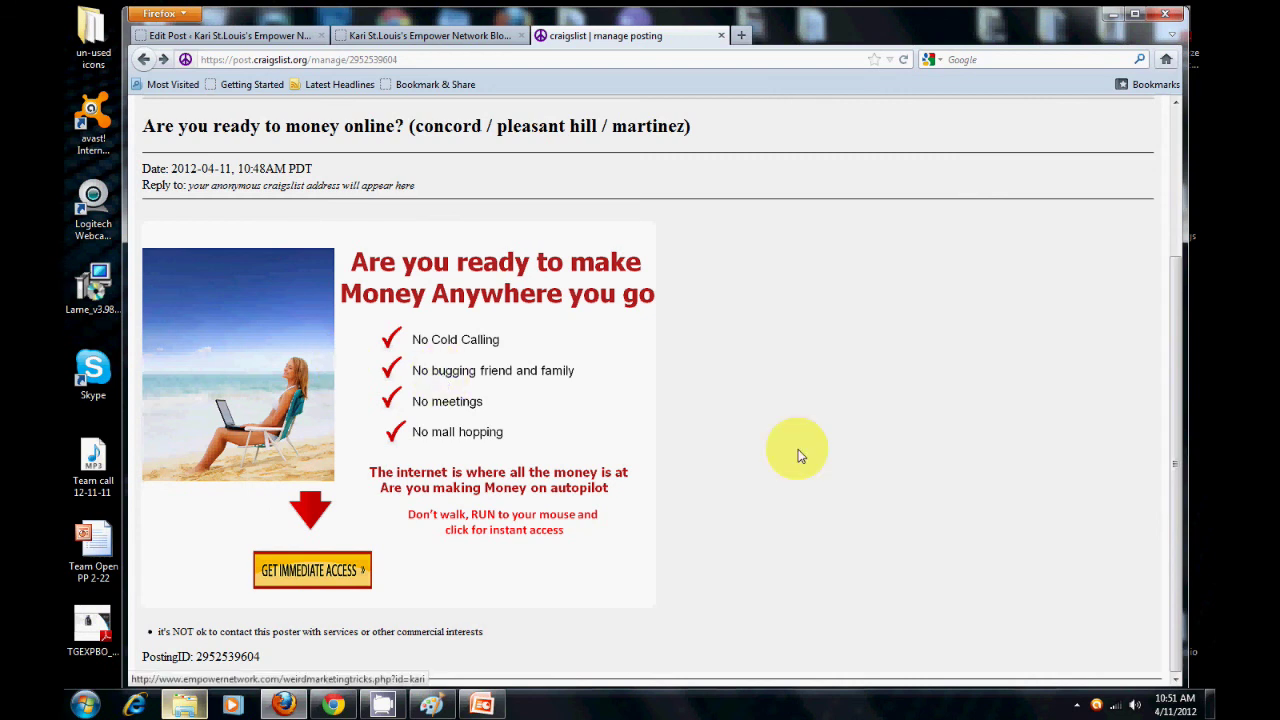